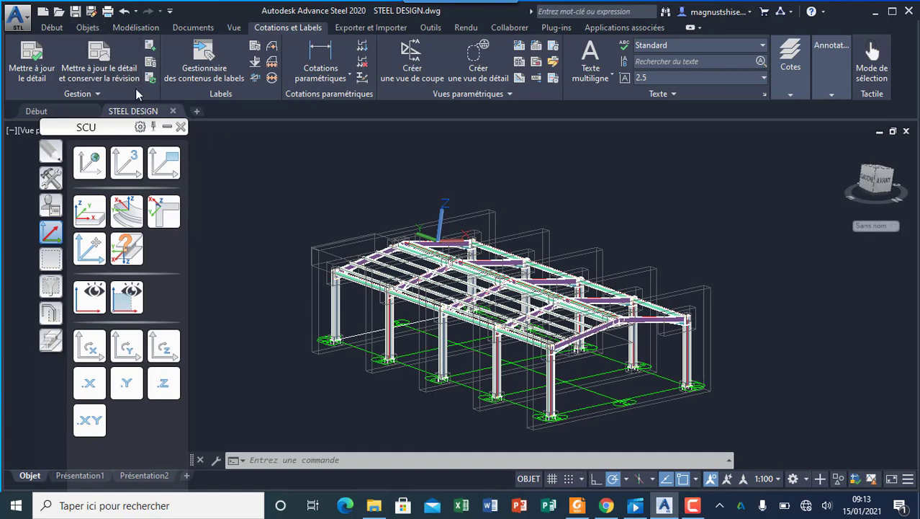
Try to place an isolated footing at the front corner column's base plate and close its properties.
click(100, 33)
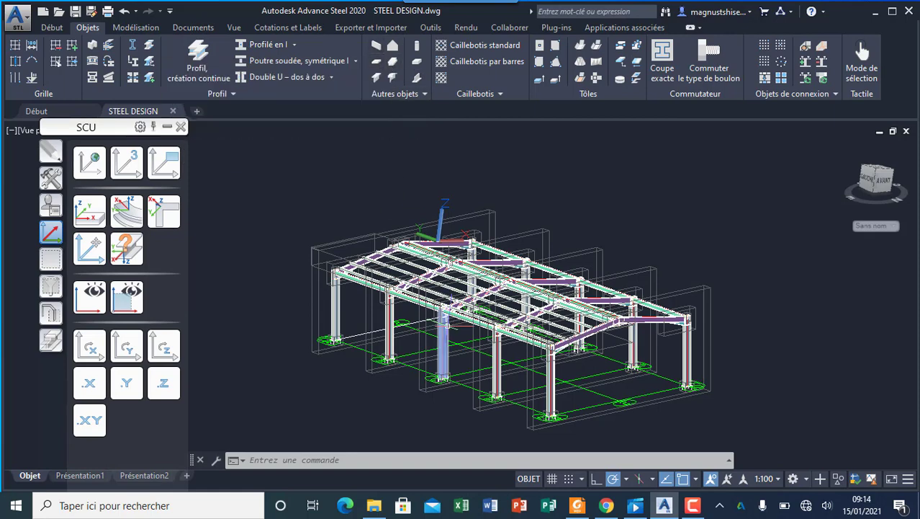
click(417, 63)
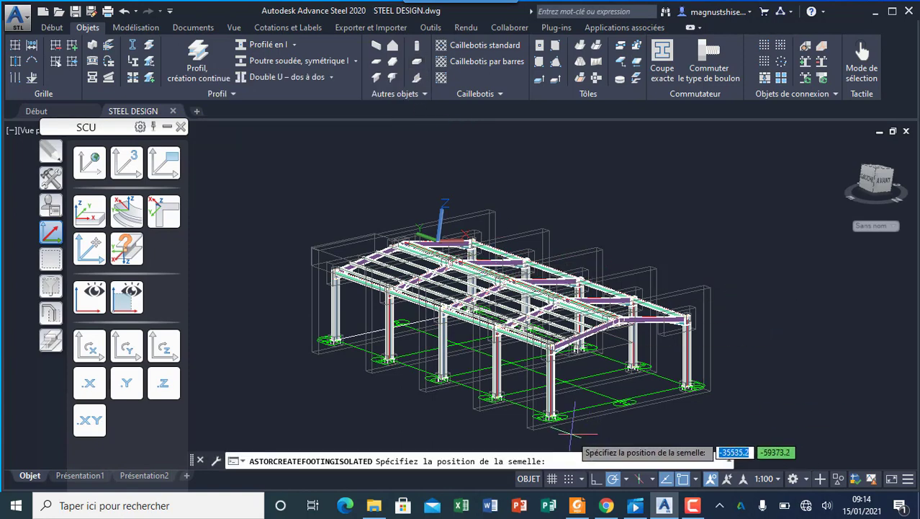
scroll(530, 324, up, 8)
scroll(530, 320, up, 4)
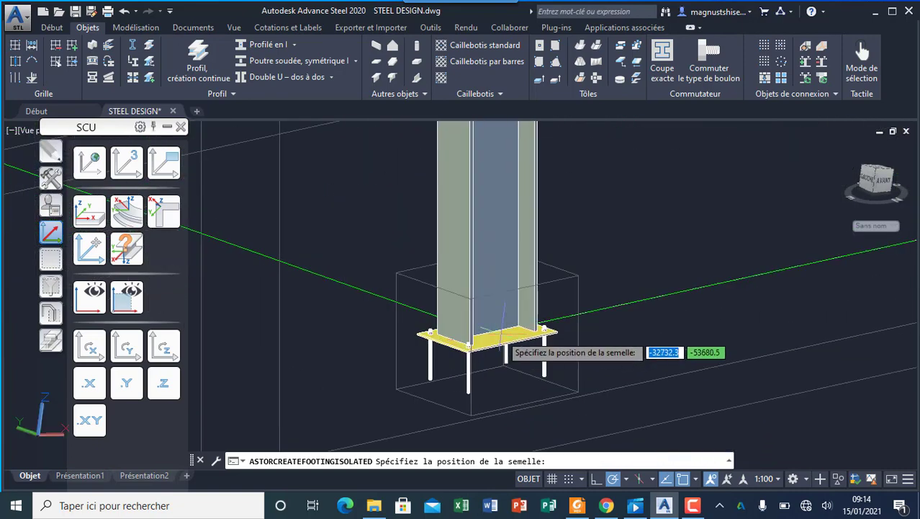
click(472, 333)
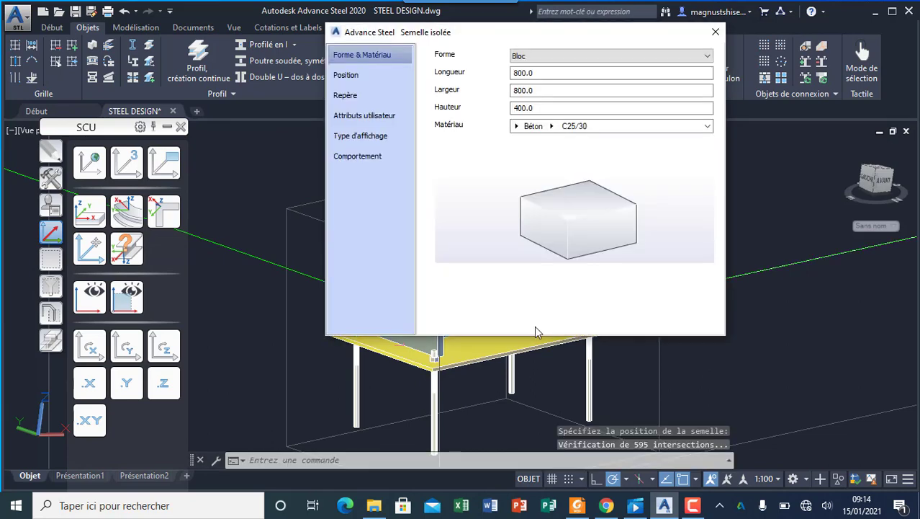
click(720, 35)
Delete the misplaced isolated footing floating among the roof purlins.
scroll(514, 404, down, 10)
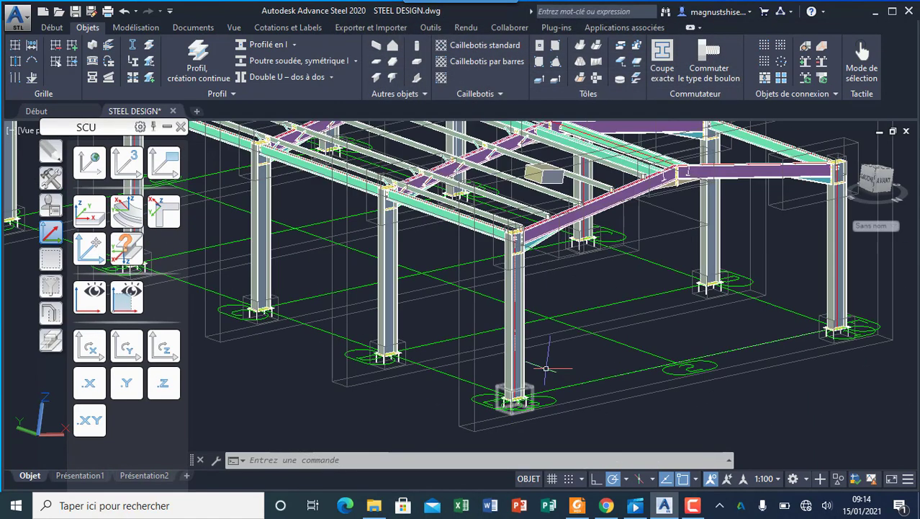
click(545, 175)
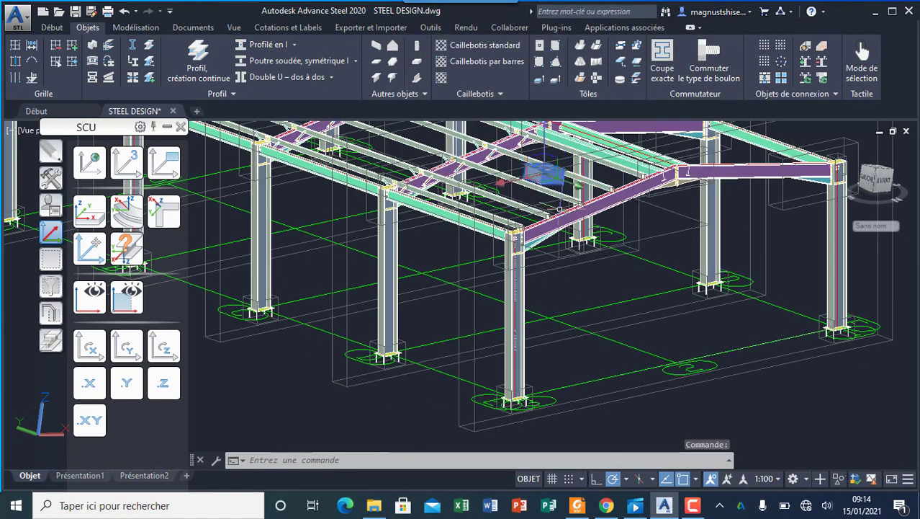
key(Delete)
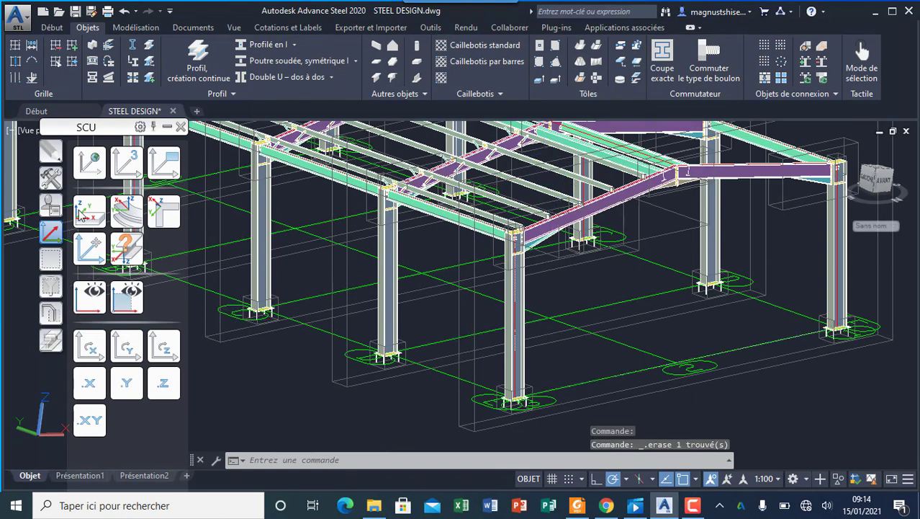
Reset the user coordinate system to the world coordinate system.
click(90, 168)
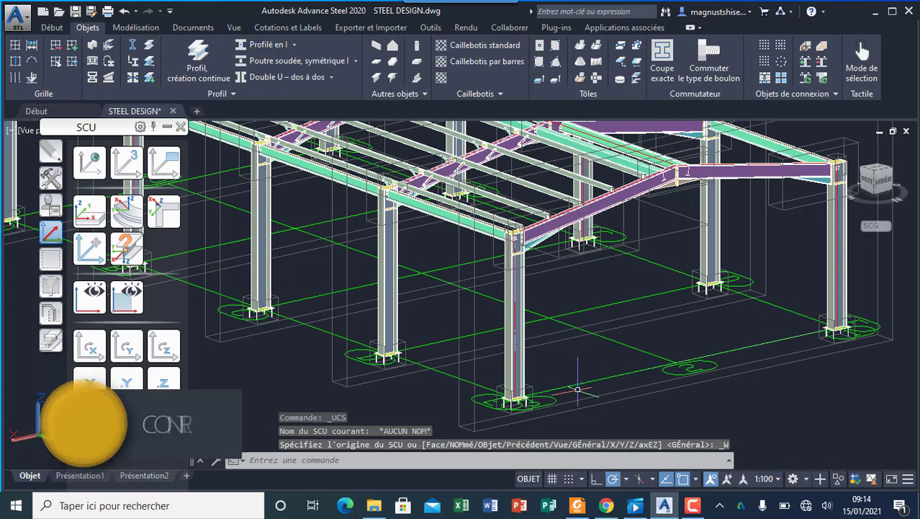
scroll(654, 353, down, 4)
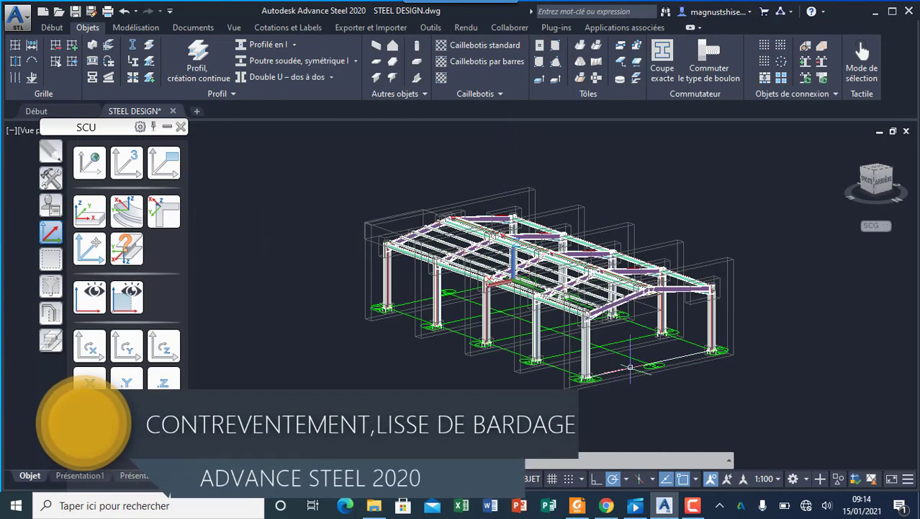
key(Escape)
key(Escape)
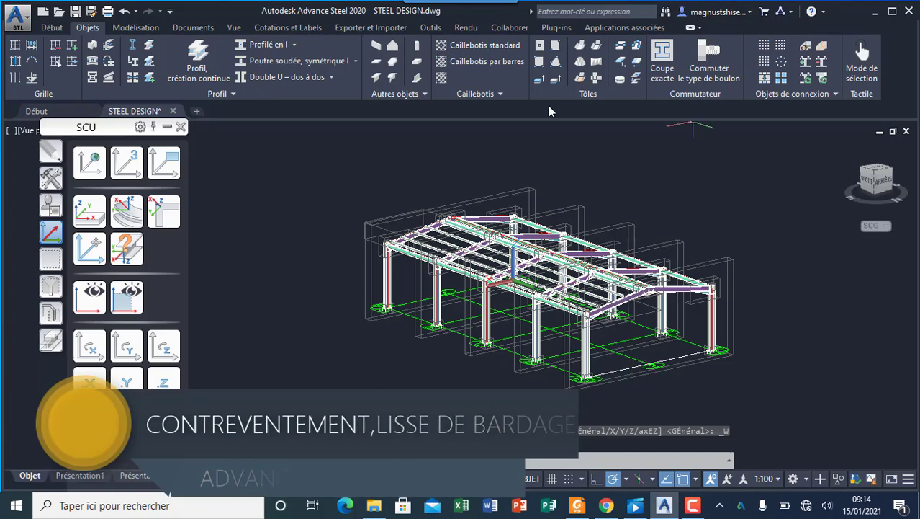
Place an isolated footing at the centre node of the front corner column's base plate.
click(416, 61)
scroll(624, 413, up, 4)
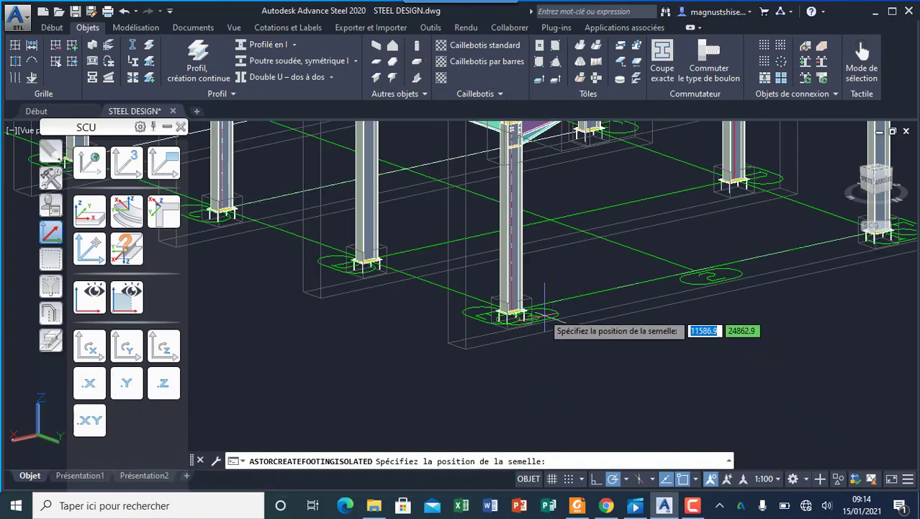
scroll(515, 299, up, 3)
scroll(478, 311, up, 2)
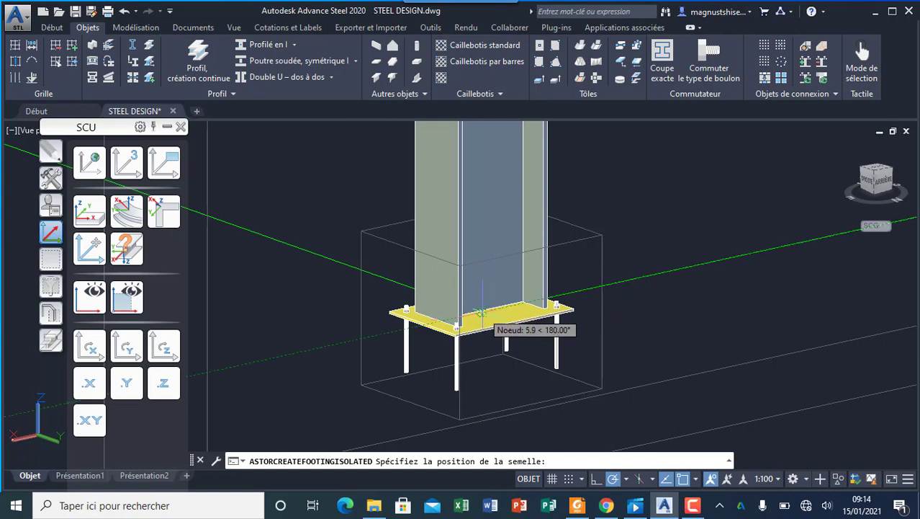
click(481, 314)
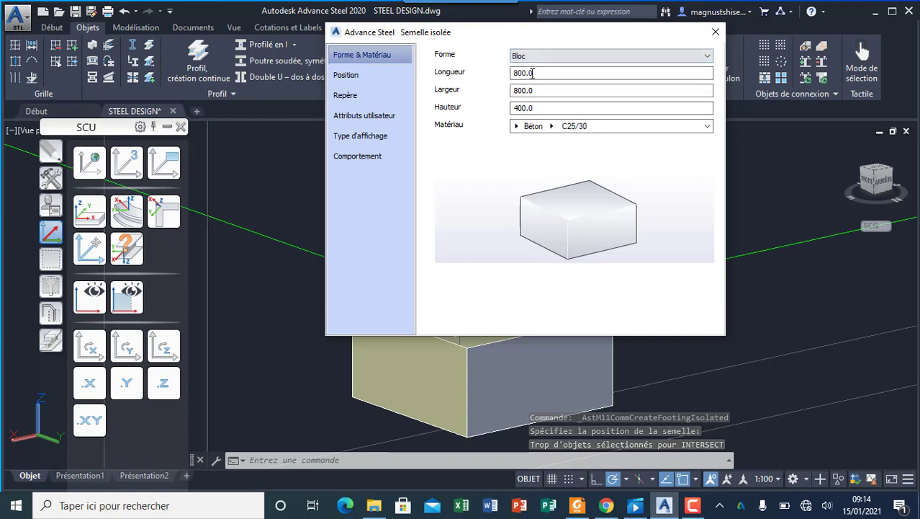
Set the isolated footing's length to 1200 and its width to 1000.
drag(545, 73, 463, 75)
text(1200)
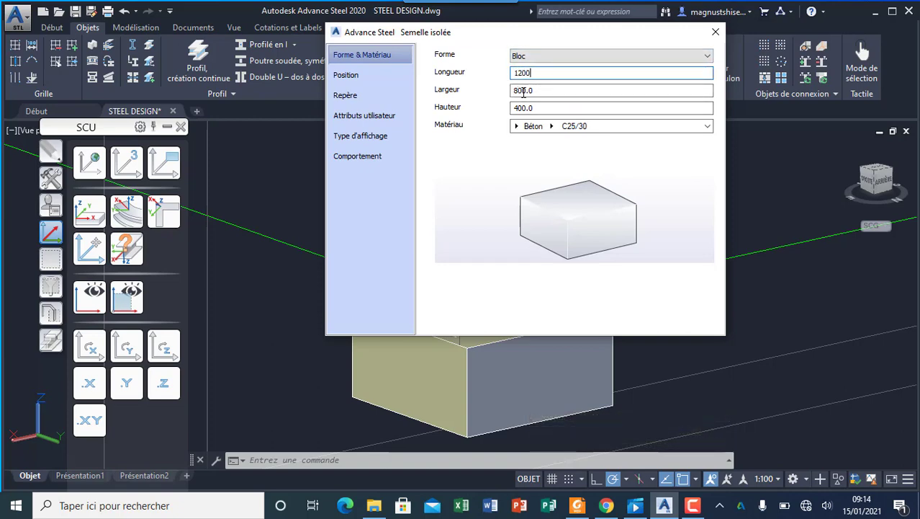
key(Tab)
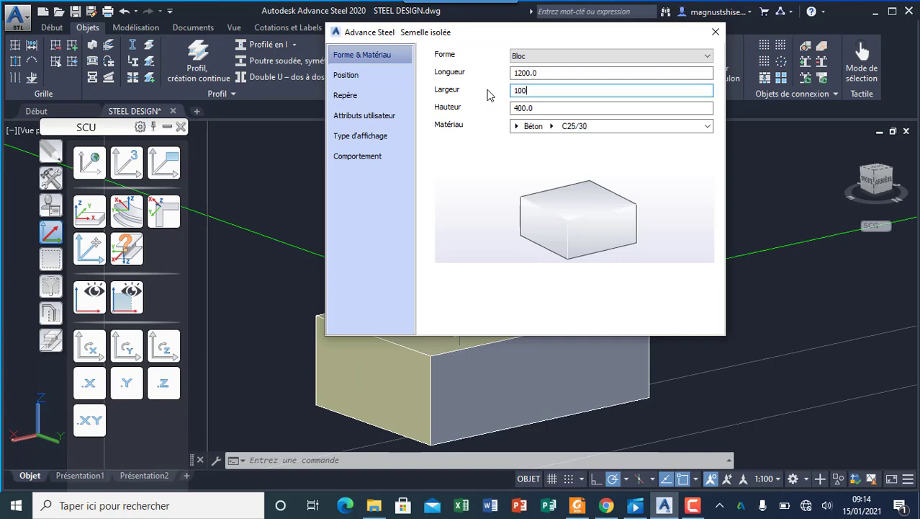
key(Tab)
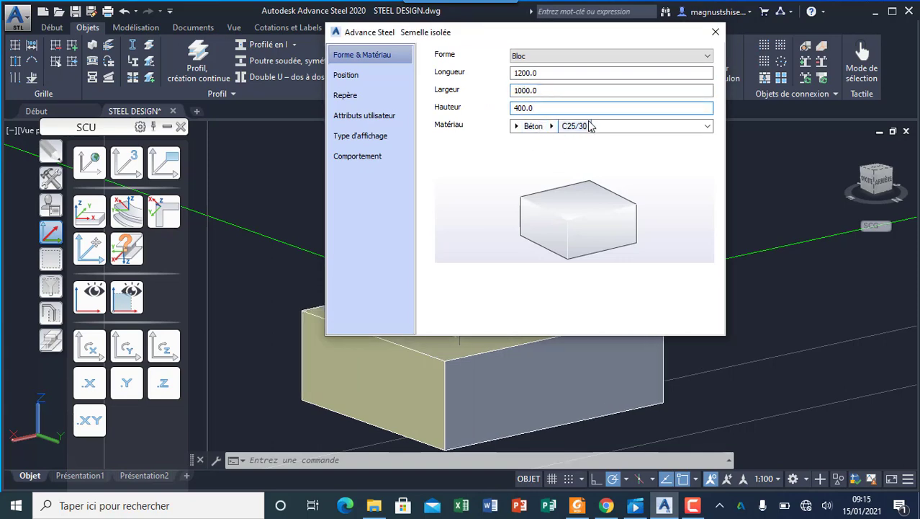
Review the footing's concrete grades, position, marking, user attributes, display type and behaviour settings, and close its properties.
click(553, 126)
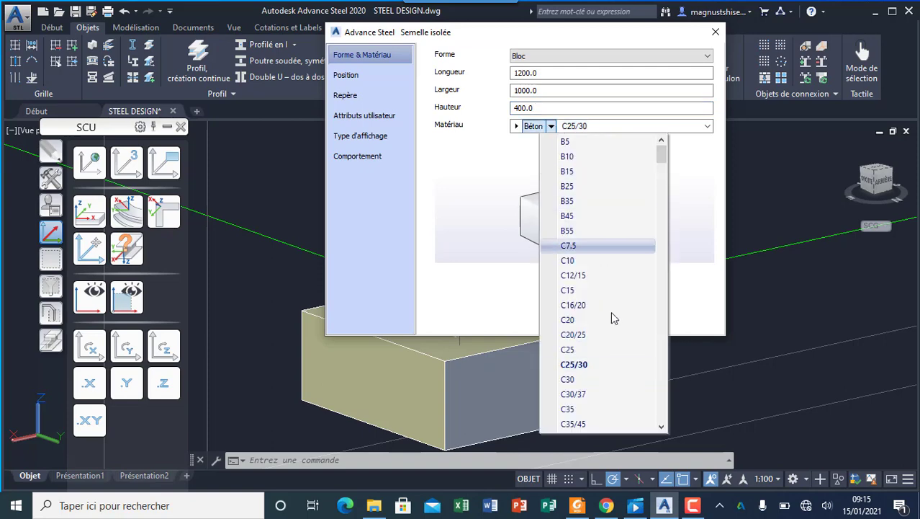
mouse_move(662, 157)
mouse_down()
mouse_move(644, 426)
mouse_move(655, 143)
mouse_up()
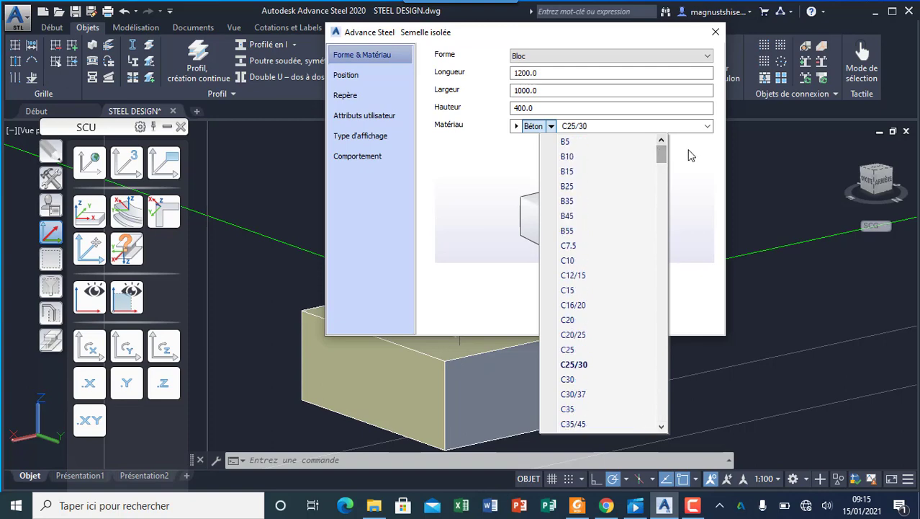
click(690, 154)
click(366, 76)
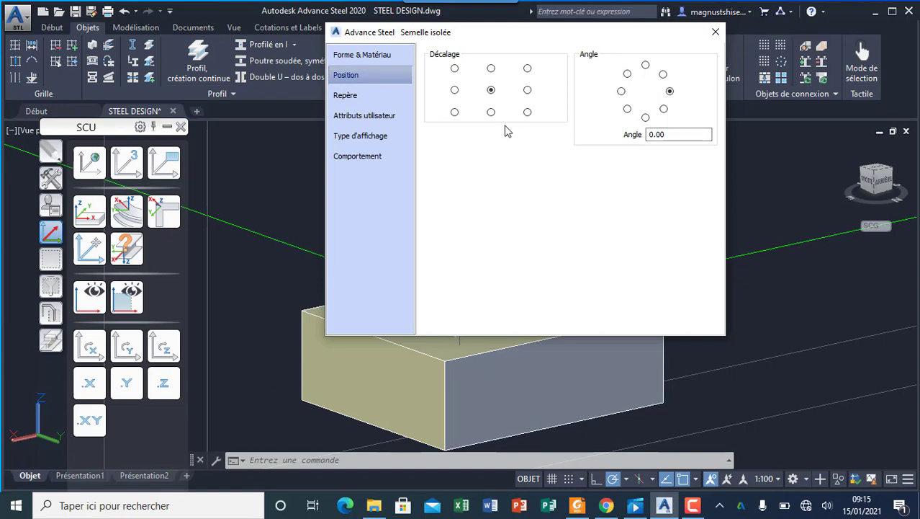
click(371, 95)
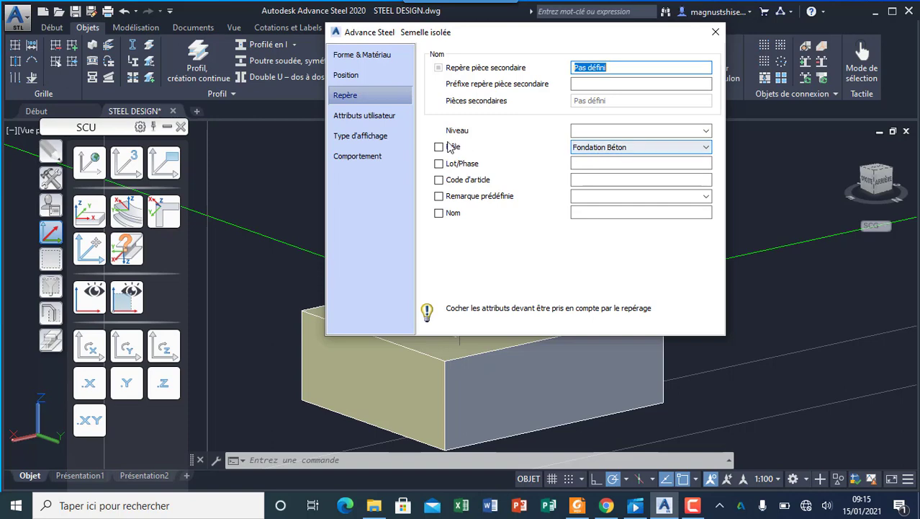
click(365, 116)
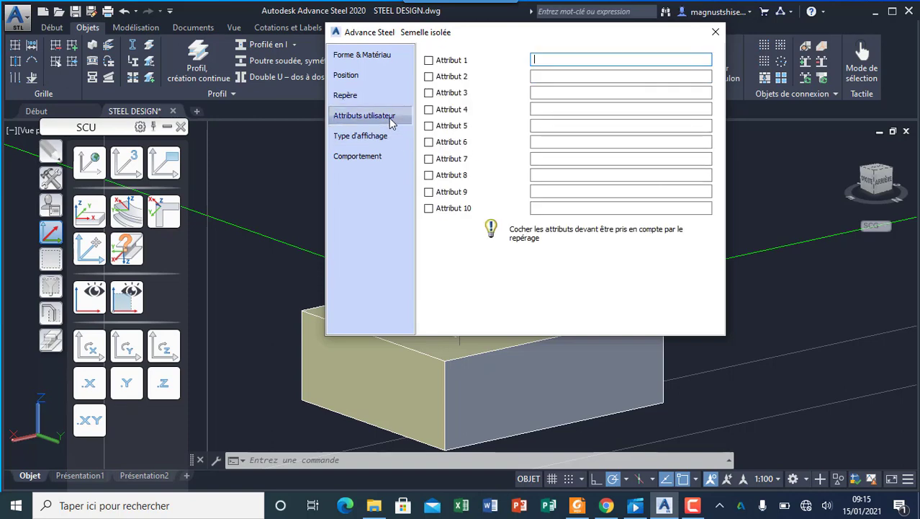
click(388, 138)
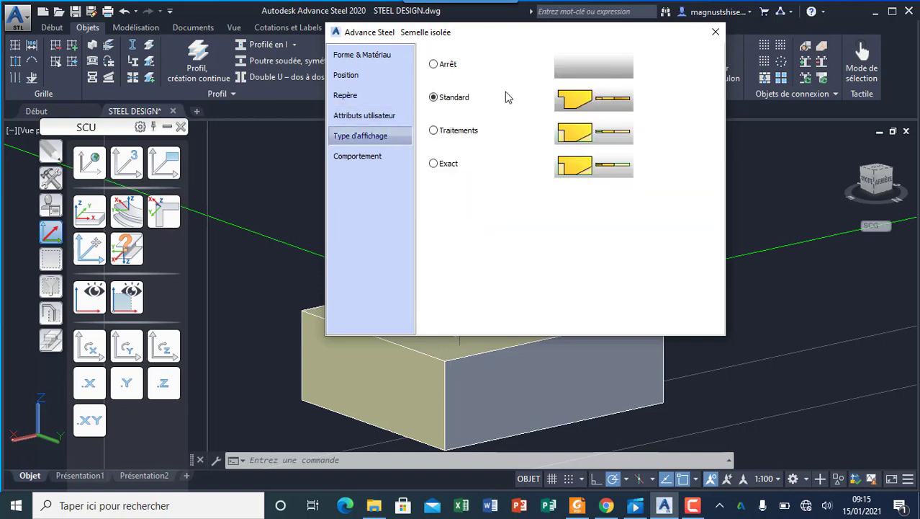
click(408, 160)
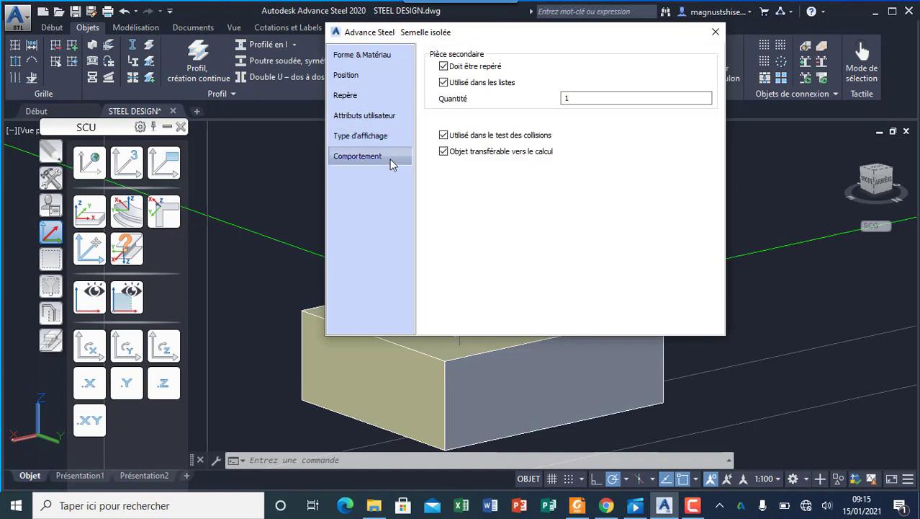
click(714, 34)
scroll(426, 351, down, 5)
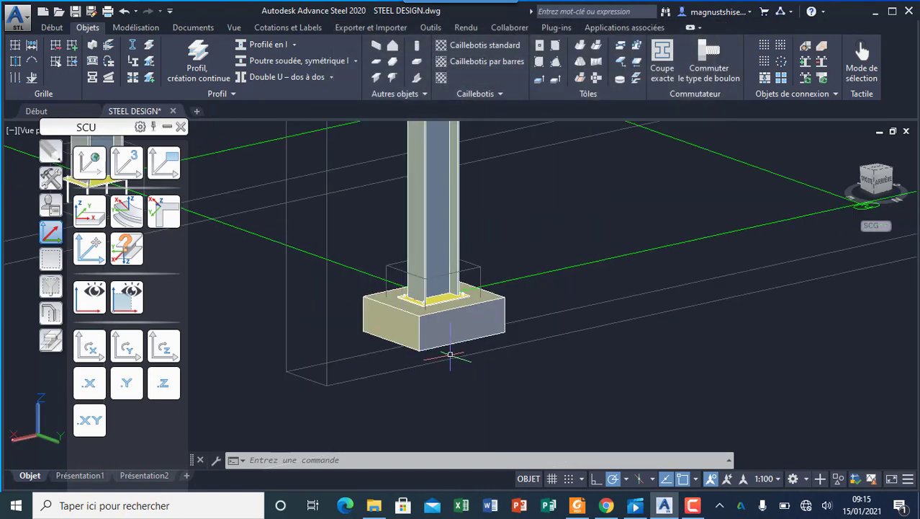
scroll(403, 349, down, 5)
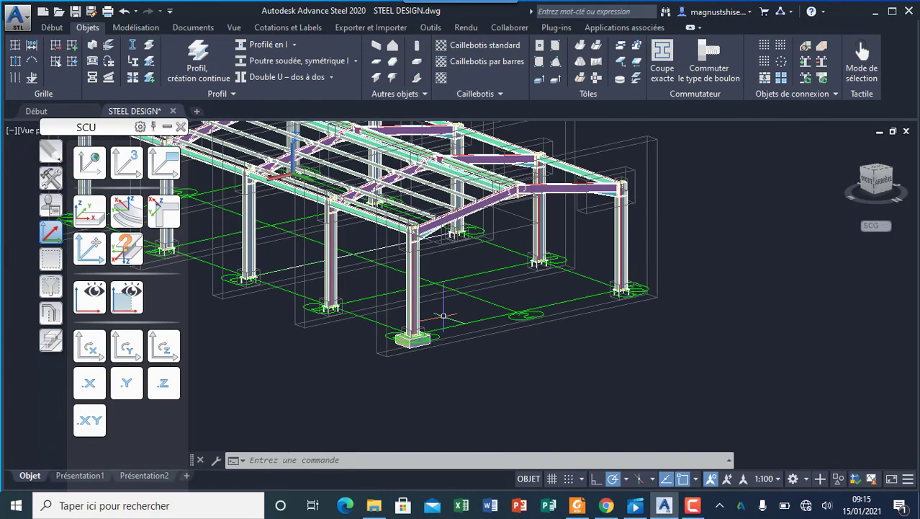
scroll(396, 357, up, 5)
scroll(382, 371, down, 4)
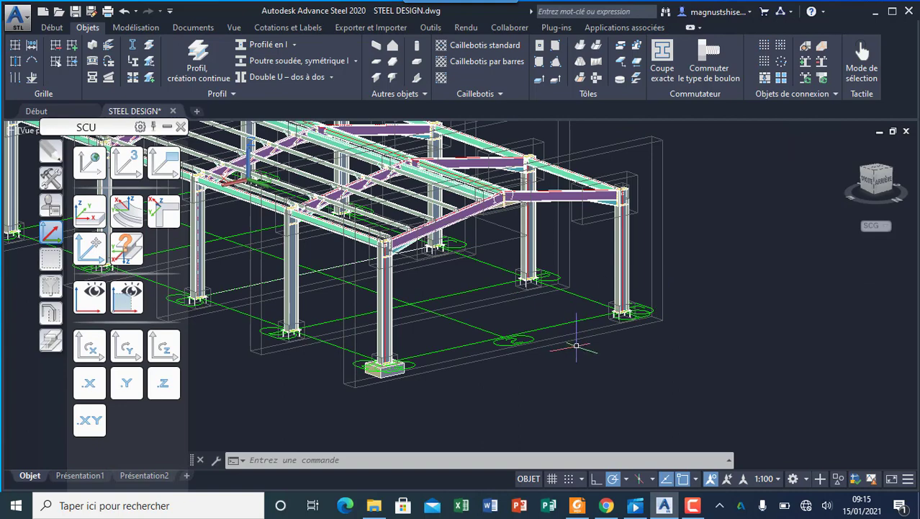
scroll(582, 368, down, 4)
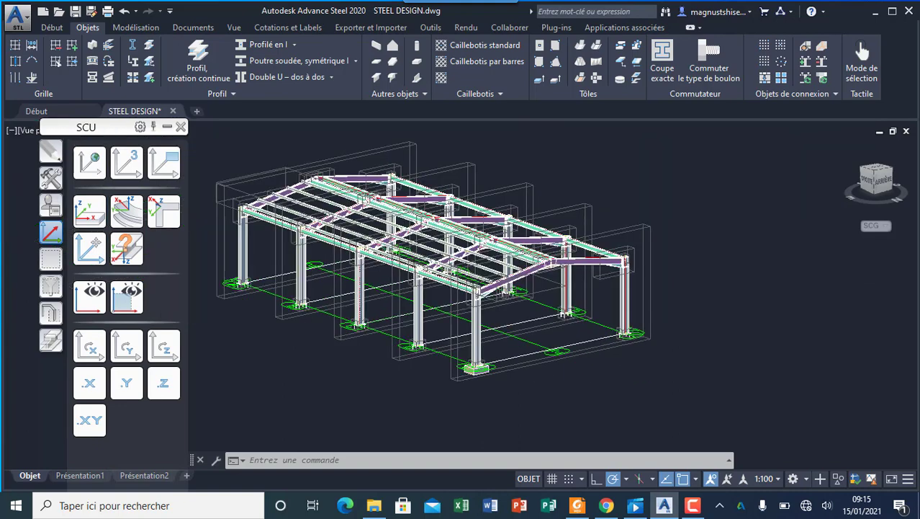
scroll(472, 394, up, 7)
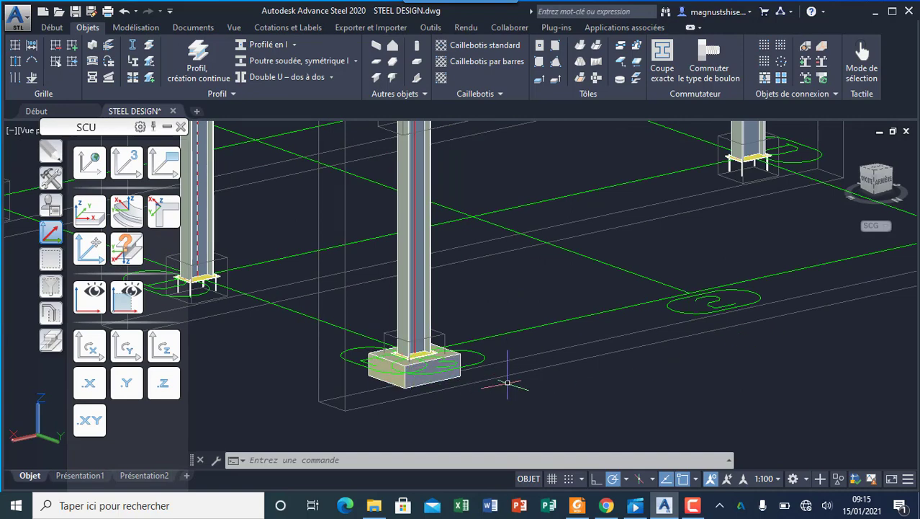
scroll(411, 392, up, 3)
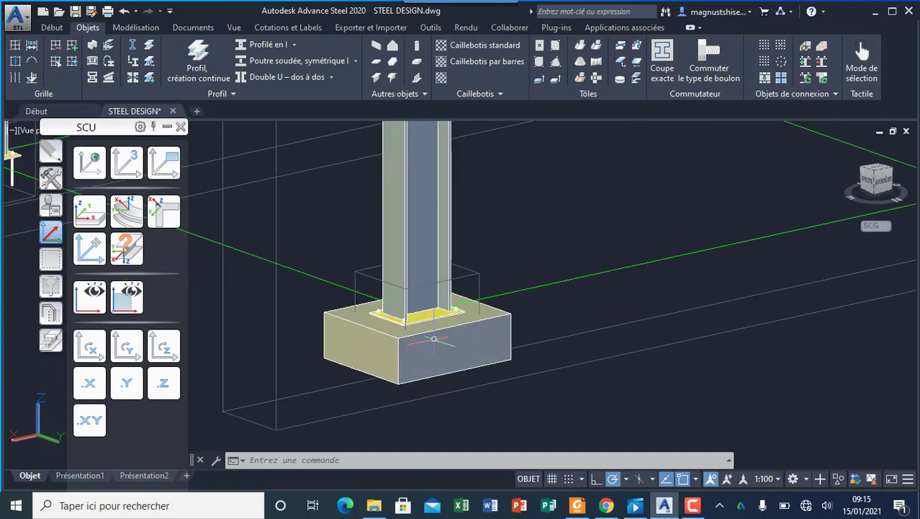
click(507, 315)
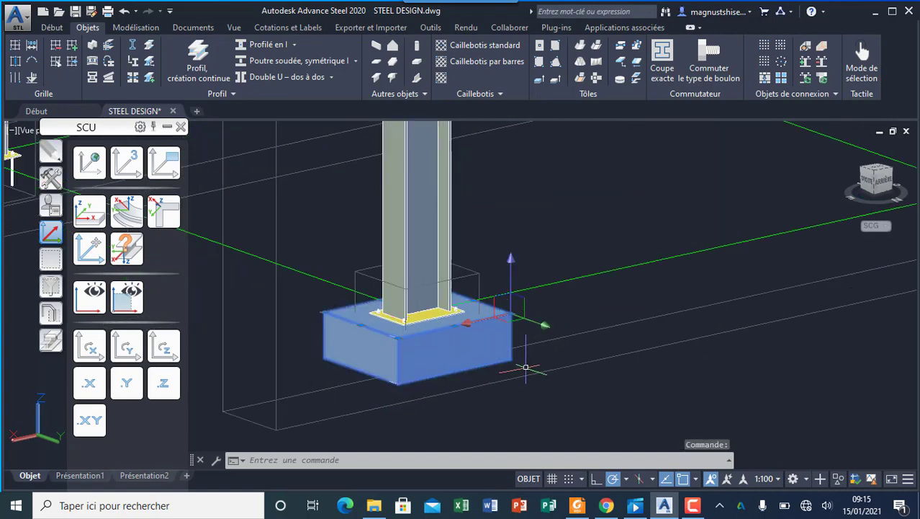
click(361, 193)
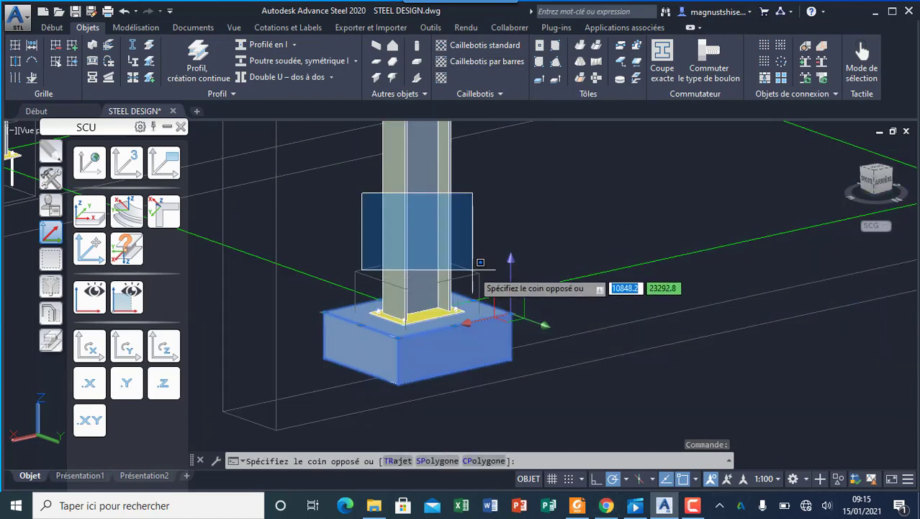
key(Escape)
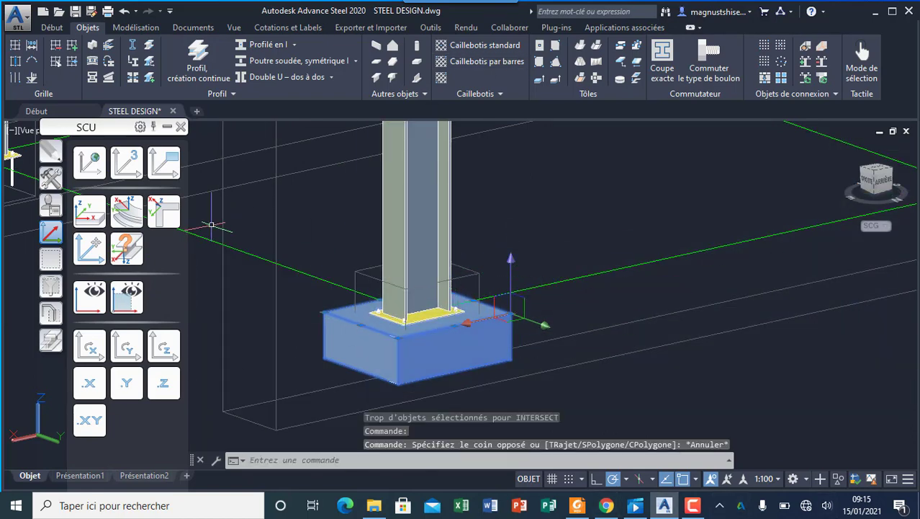
click(50, 151)
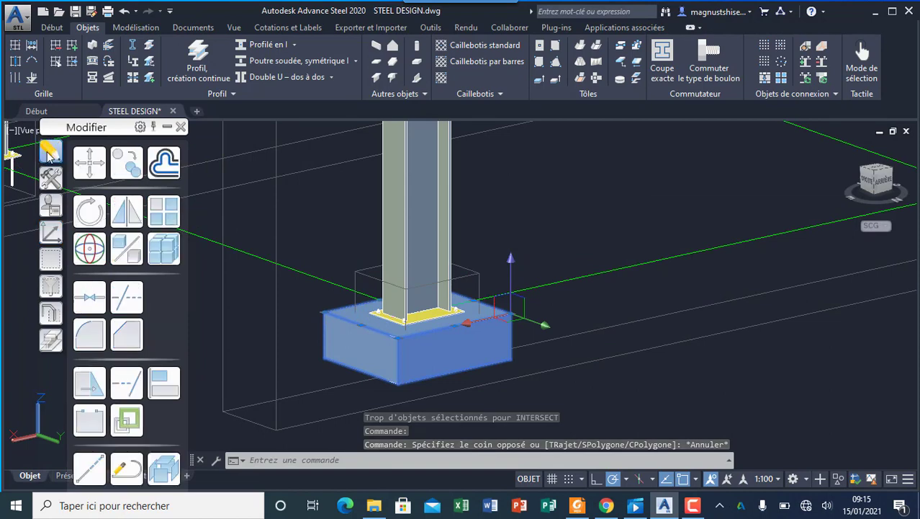
click(128, 164)
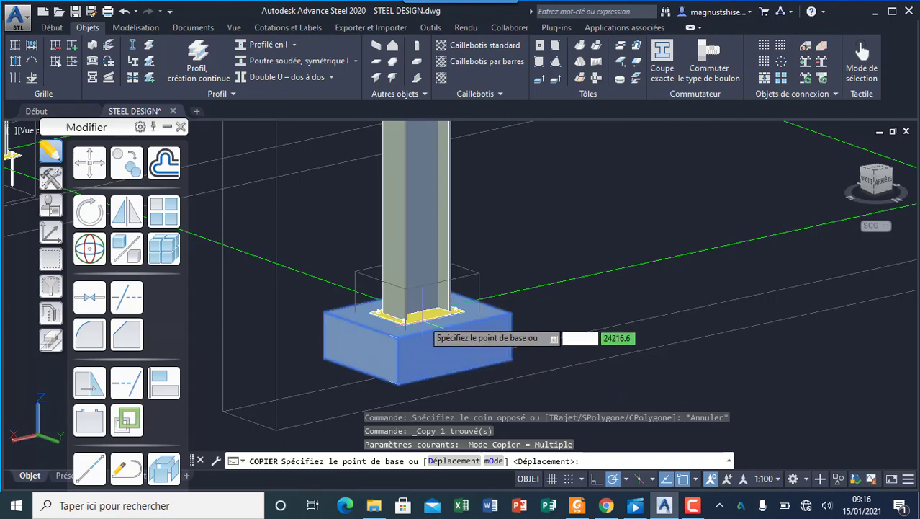
scroll(410, 313, down, 3)
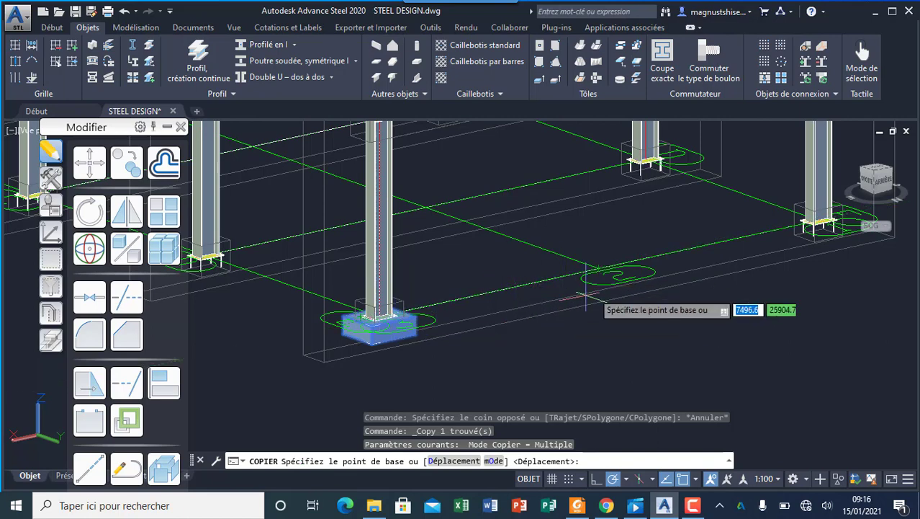
scroll(605, 268, up, 2)
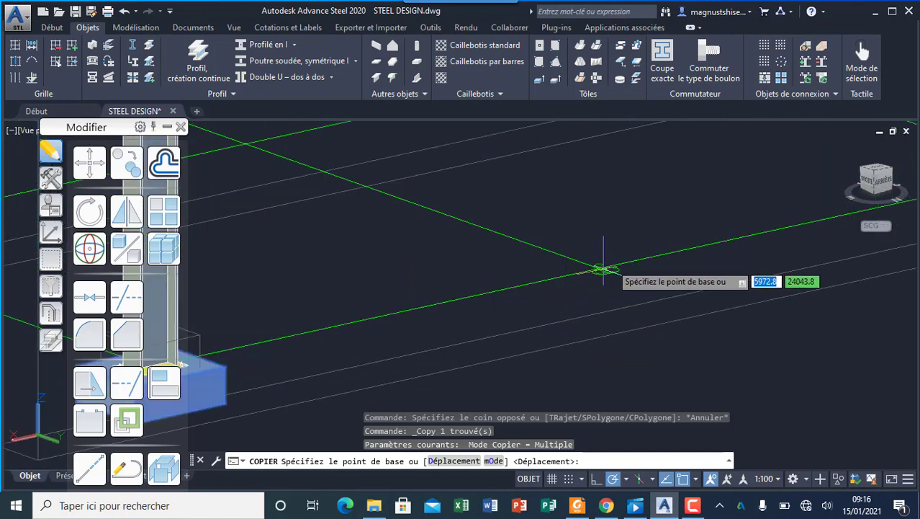
click(601, 267)
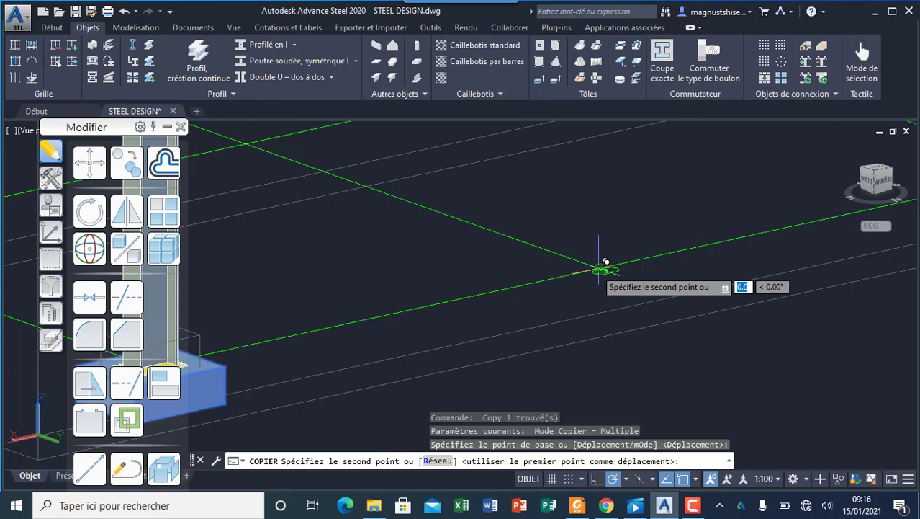
scroll(601, 266, down, 3)
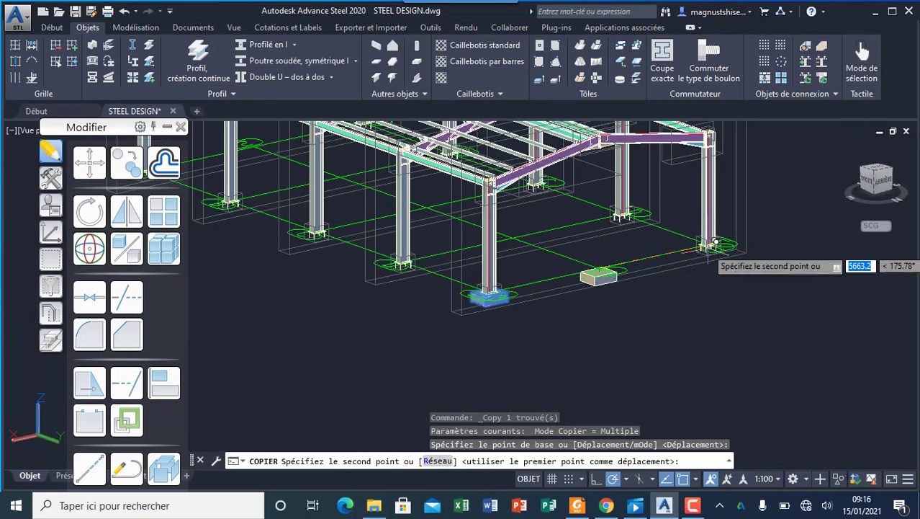
key(Escape)
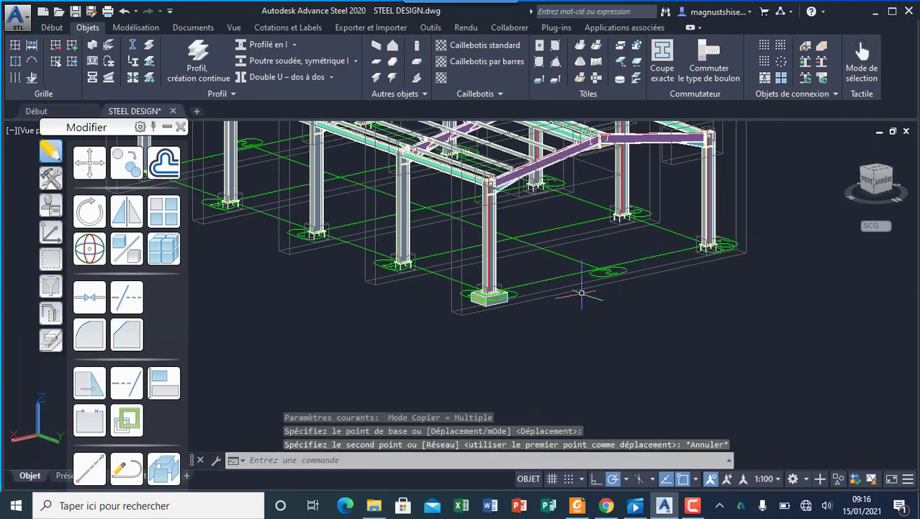
Copy the corner column's footing from its base plate's centre node to the base plate node of the other front corner column.
scroll(497, 306, up, 2)
click(517, 292)
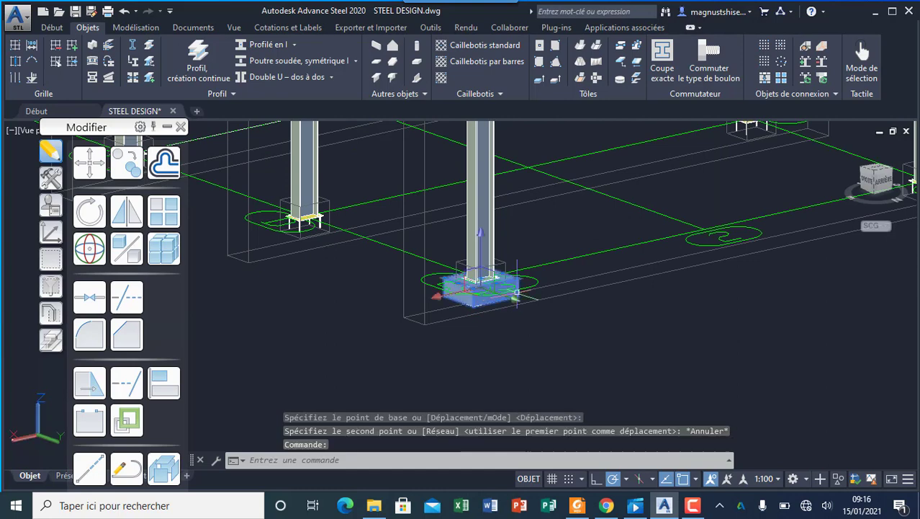
click(126, 162)
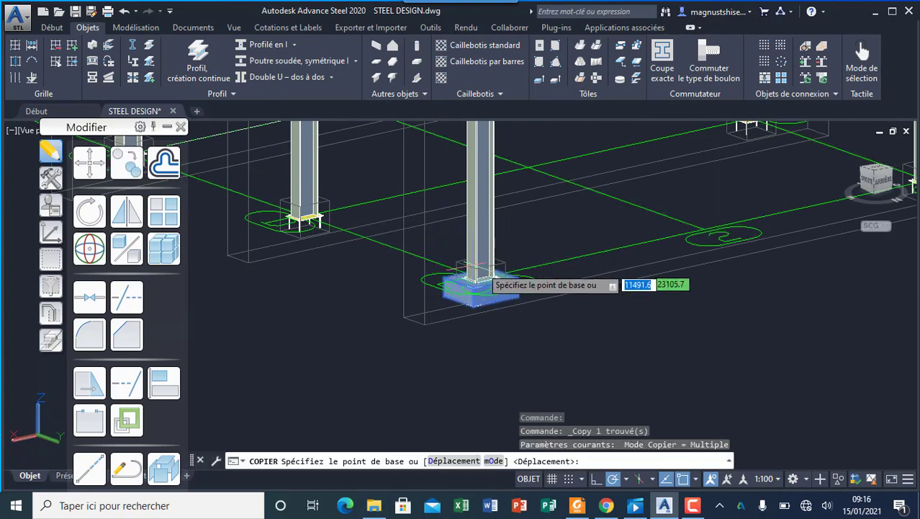
scroll(469, 288, up, 2)
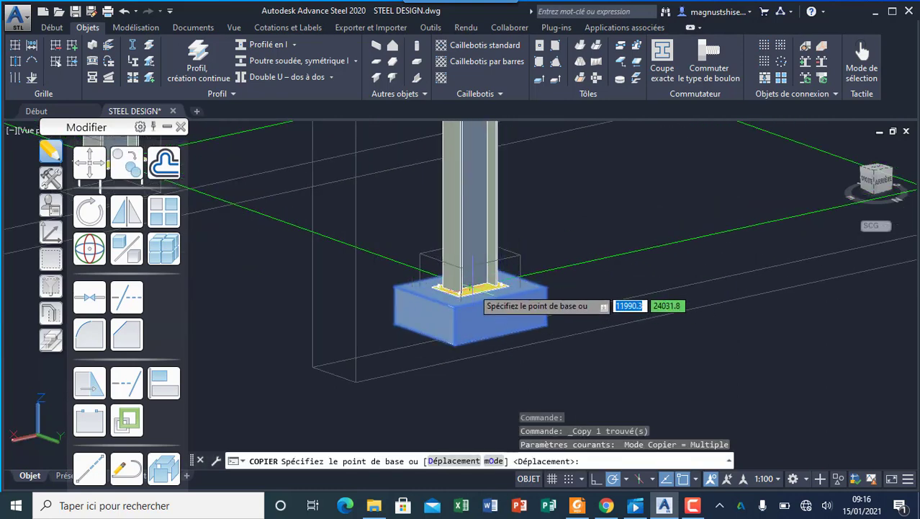
click(469, 288)
scroll(469, 288, down, 5)
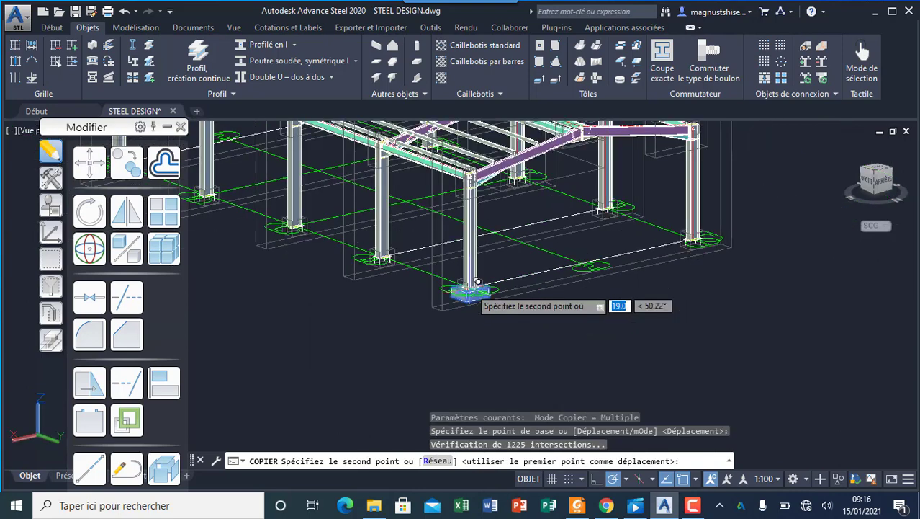
scroll(713, 245, up, 5)
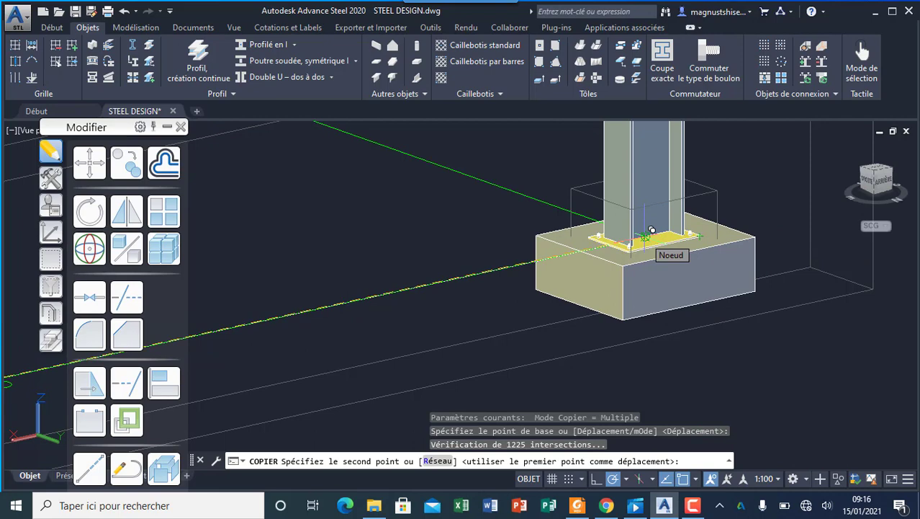
scroll(651, 230, up, 2)
click(652, 230)
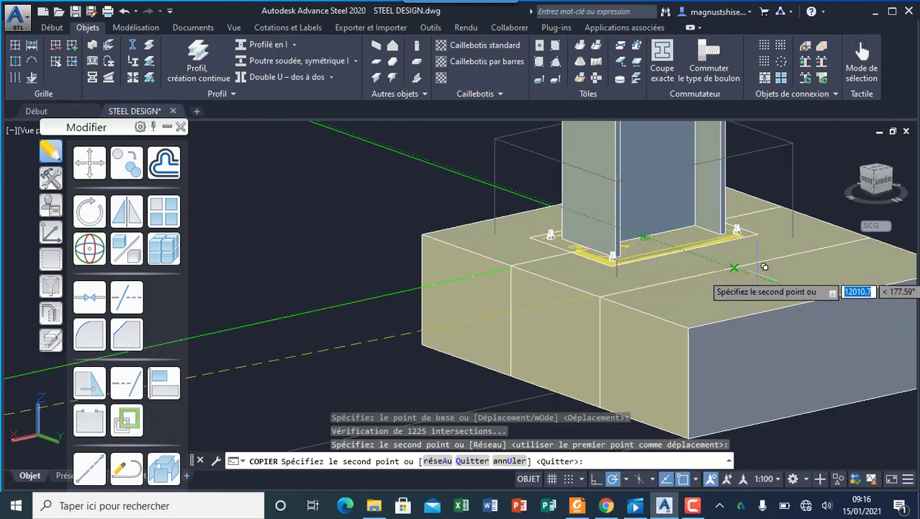
key(Escape)
Examine how the original footing and its copy sit under the base plates of the two front corner columns.
scroll(769, 275, down, 4)
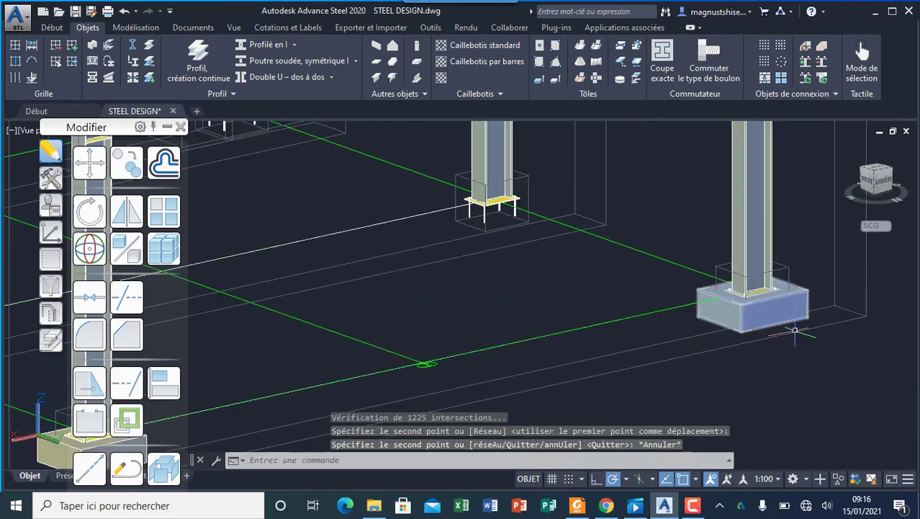
scroll(768, 326, down, 5)
scroll(508, 324, up, 5)
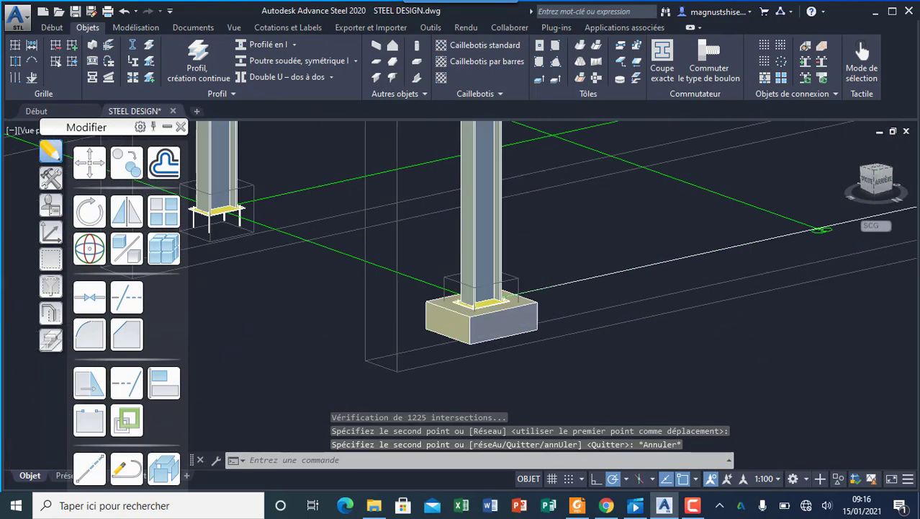
scroll(508, 324, up, 2)
key(Escape)
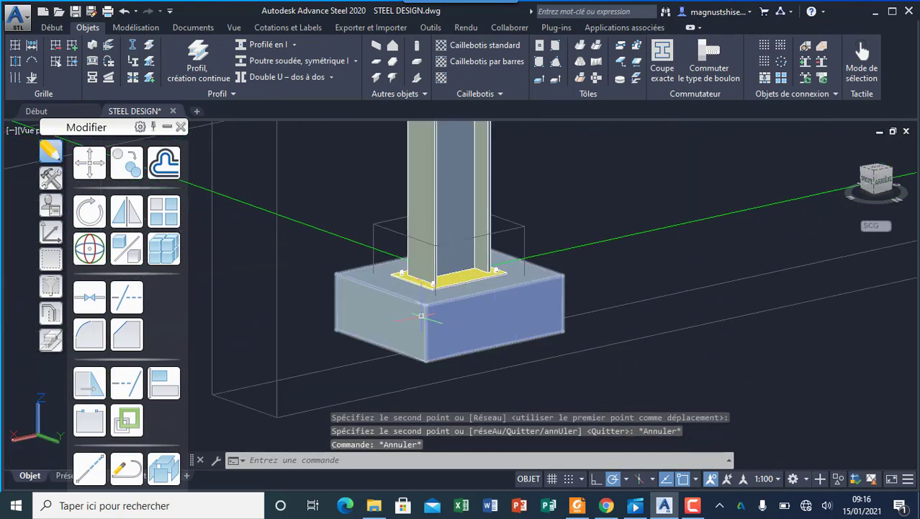
scroll(553, 312, down, 5)
scroll(666, 267, up, 4)
scroll(567, 276, up, 4)
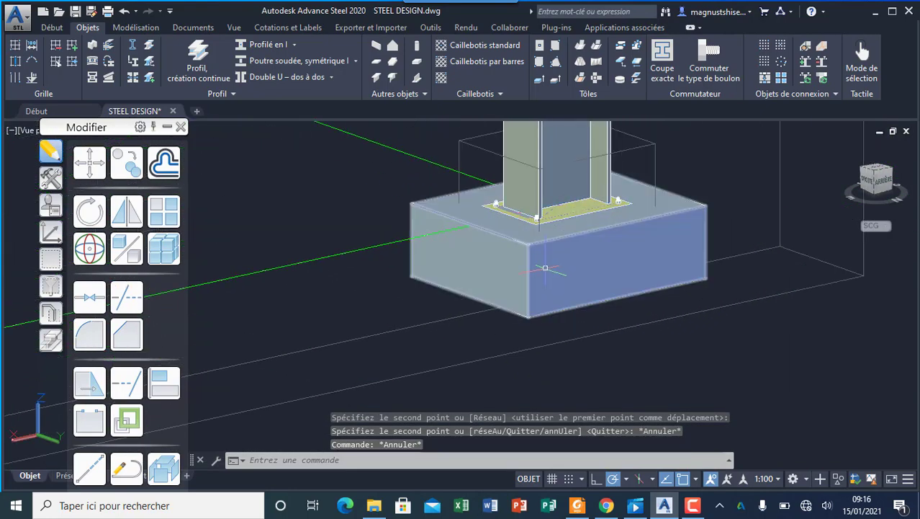
key(Escape)
scroll(620, 267, down, 4)
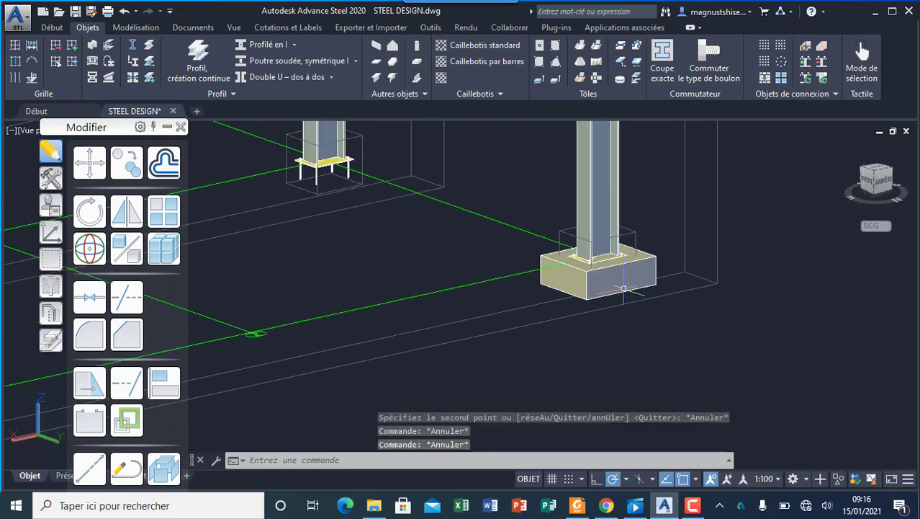
scroll(441, 335, down, 4)
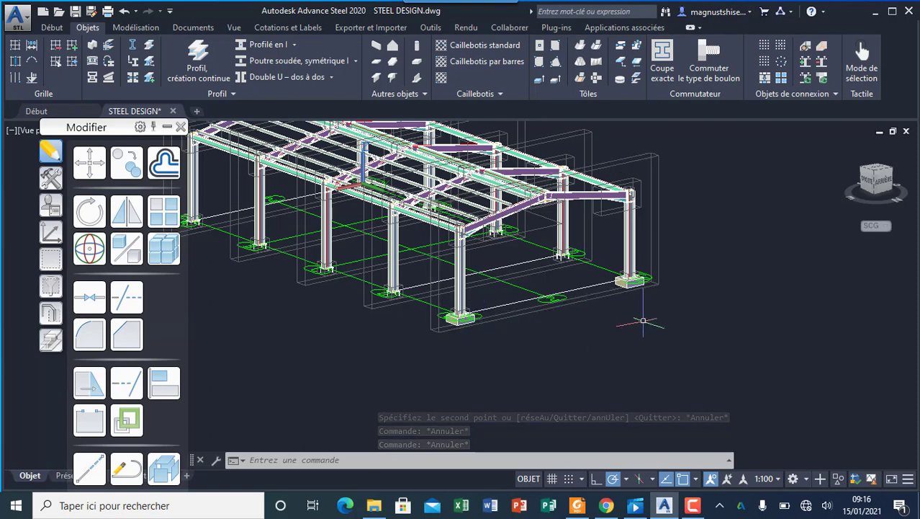
scroll(598, 324, down, 1)
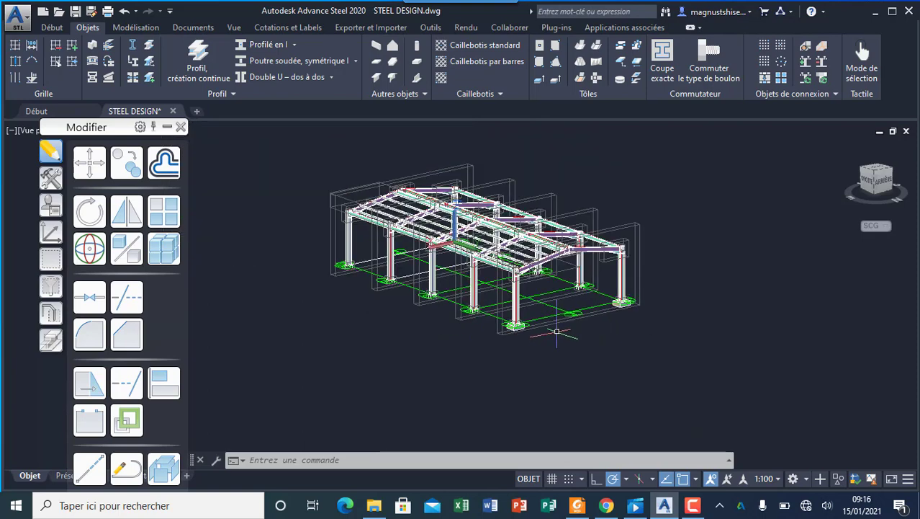
scroll(533, 316, up, 2)
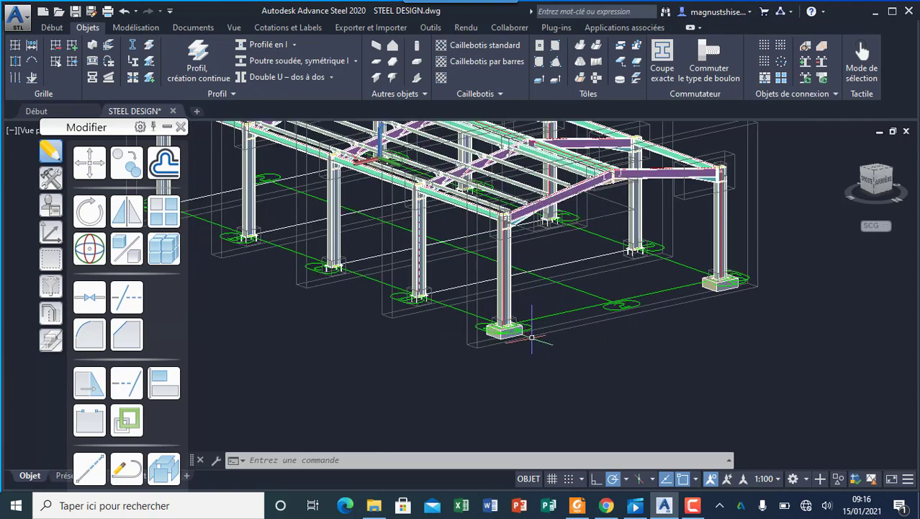
click(692, 505)
click(852, 447)
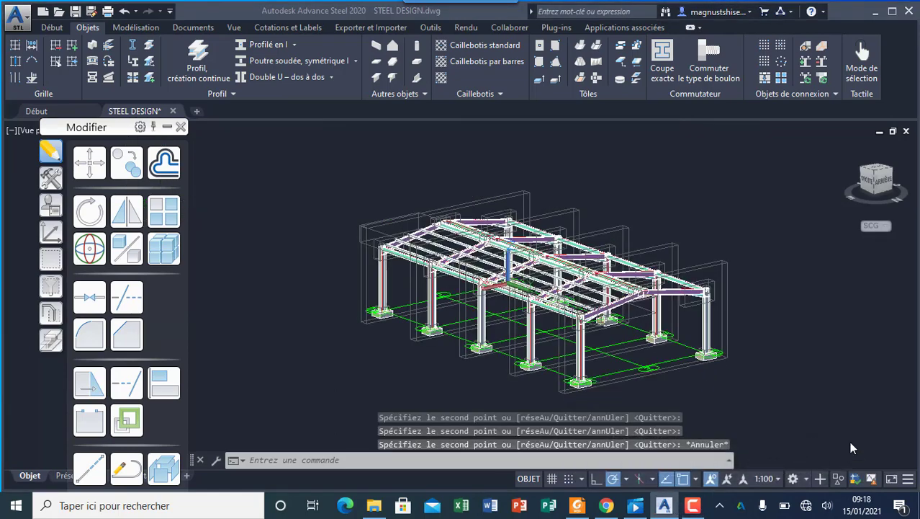
Examine the footings under all columns of the portal-frame building from several zoom levels and a higher orbited viewpoint.
scroll(505, 367, up, 5)
scroll(484, 351, down, 6)
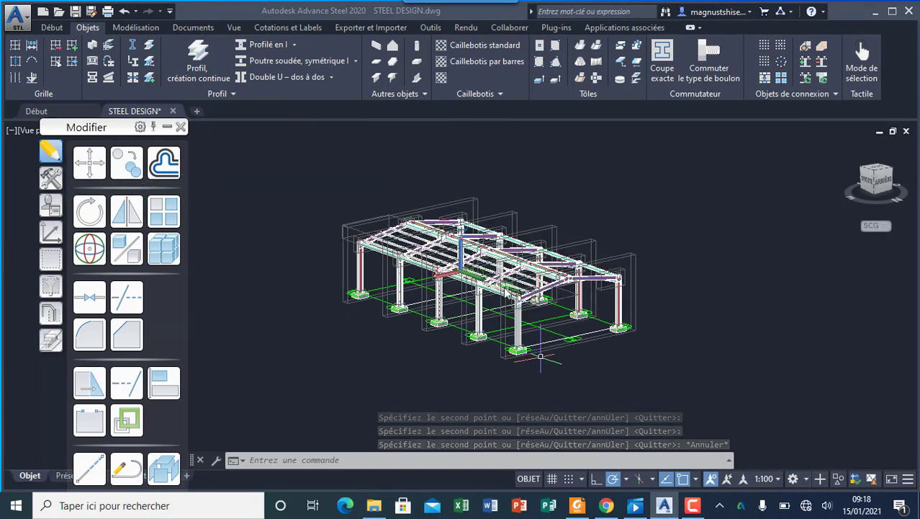
scroll(542, 356, up, 2)
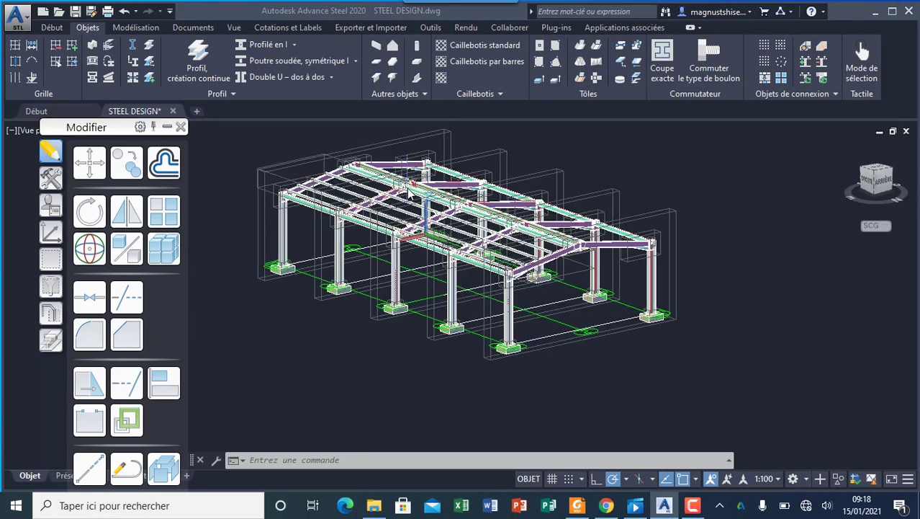
scroll(637, 358, down, 2)
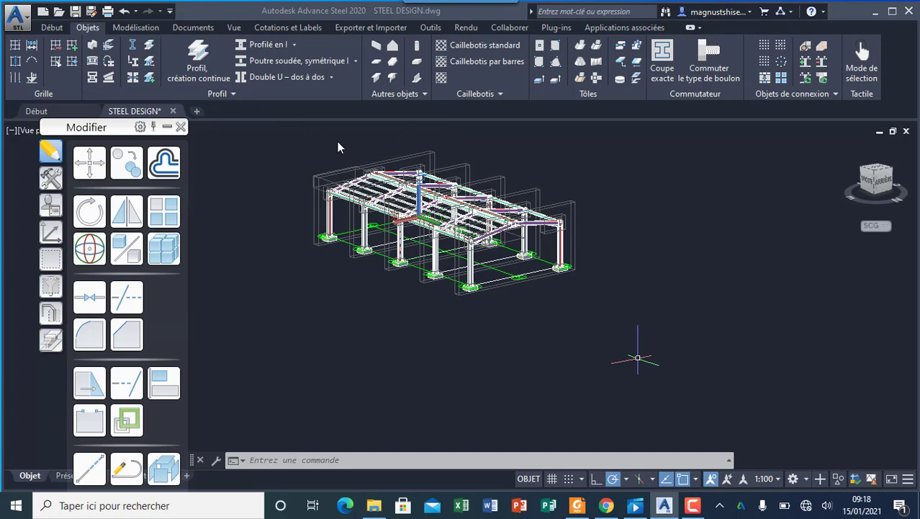
scroll(395, 182, up, 2)
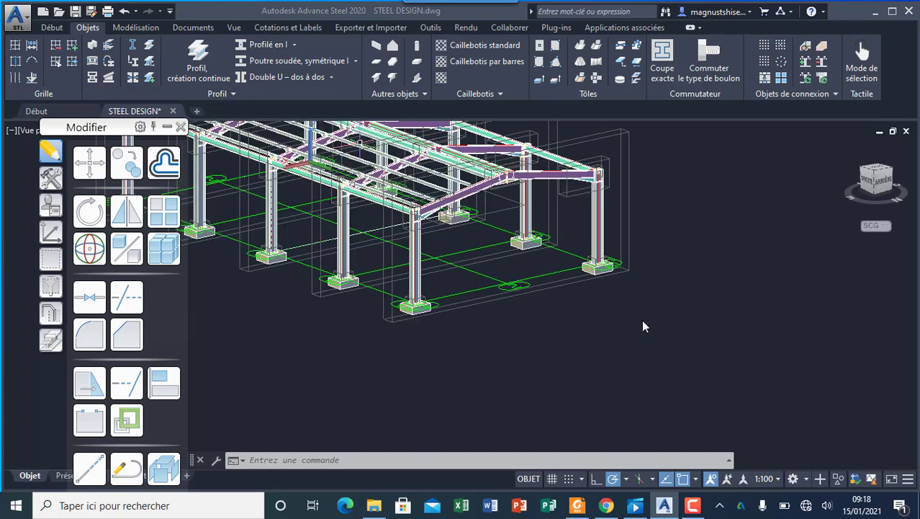
scroll(641, 372, down, 3)
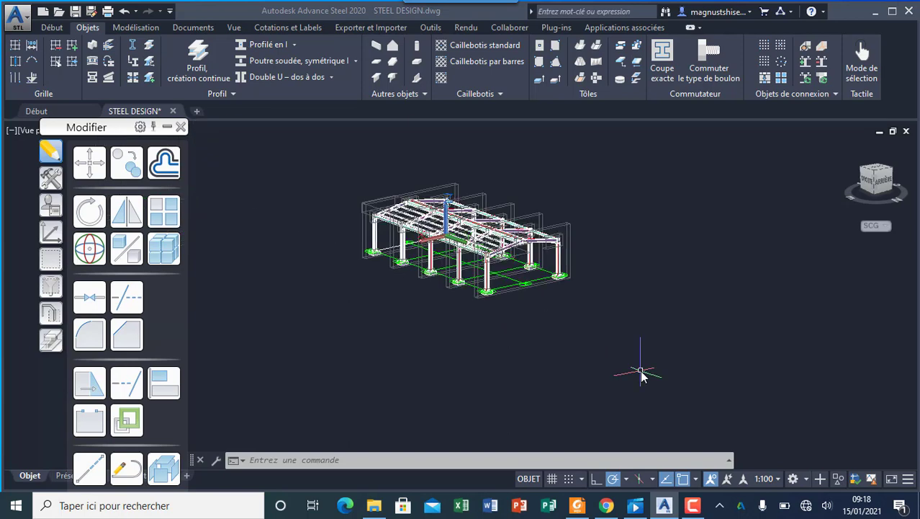
scroll(452, 189, up, 2)
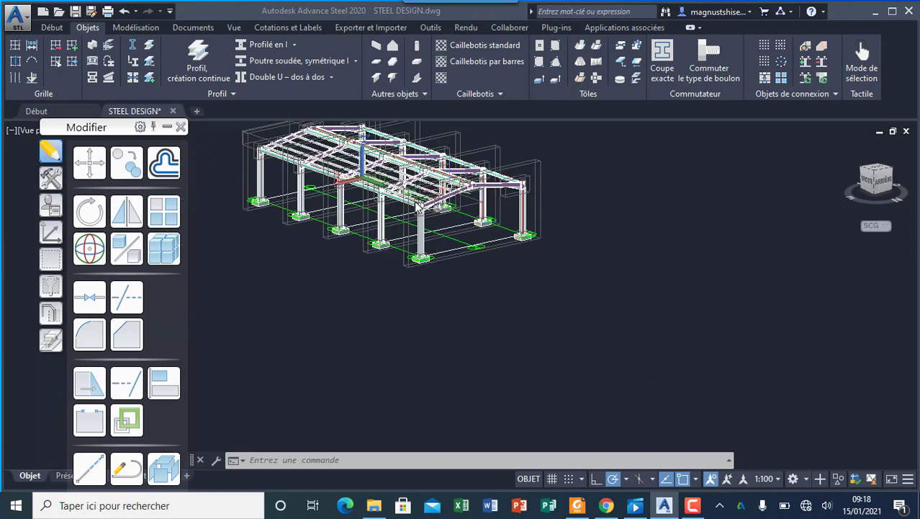
right_click(630, 218)
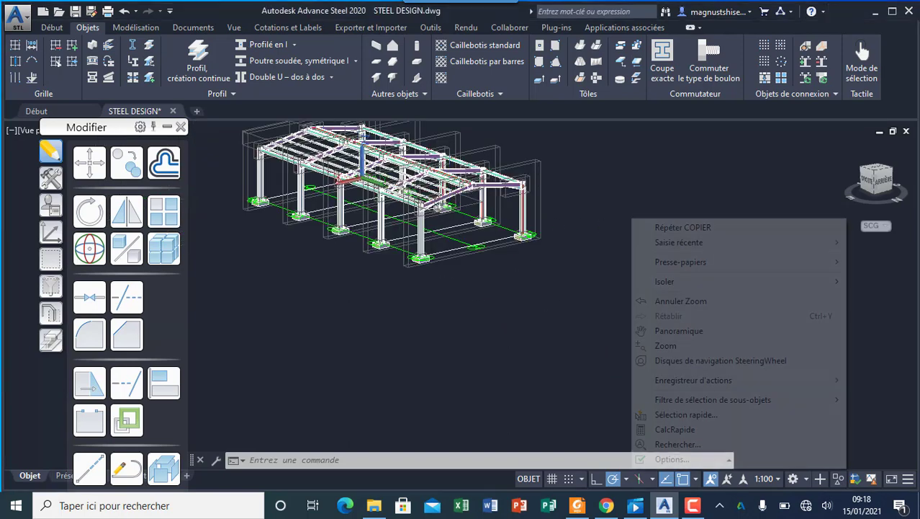
click(629, 359)
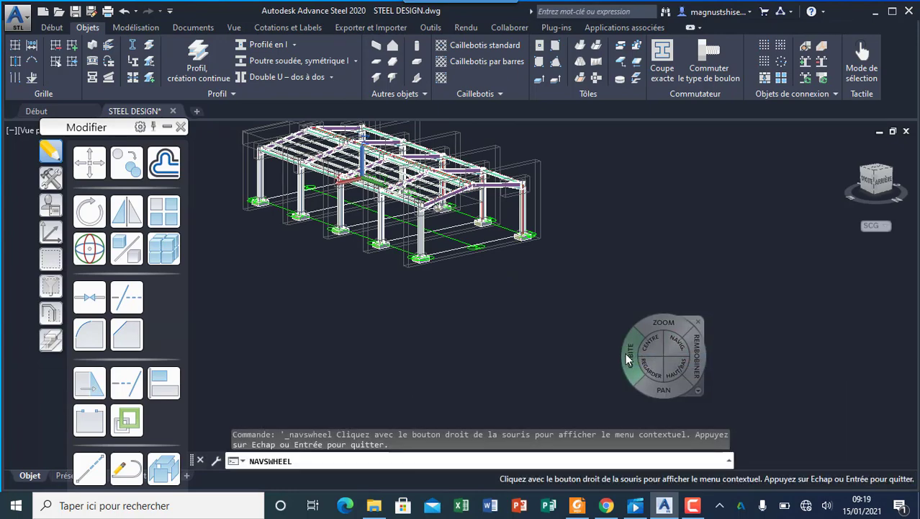
mouse_move(629, 360)
mouse_down()
mouse_move(539, 337)
mouse_move(494, 339)
mouse_move(484, 361)
mouse_move(633, 367)
mouse_up()
drag(337, 223, 352, 177)
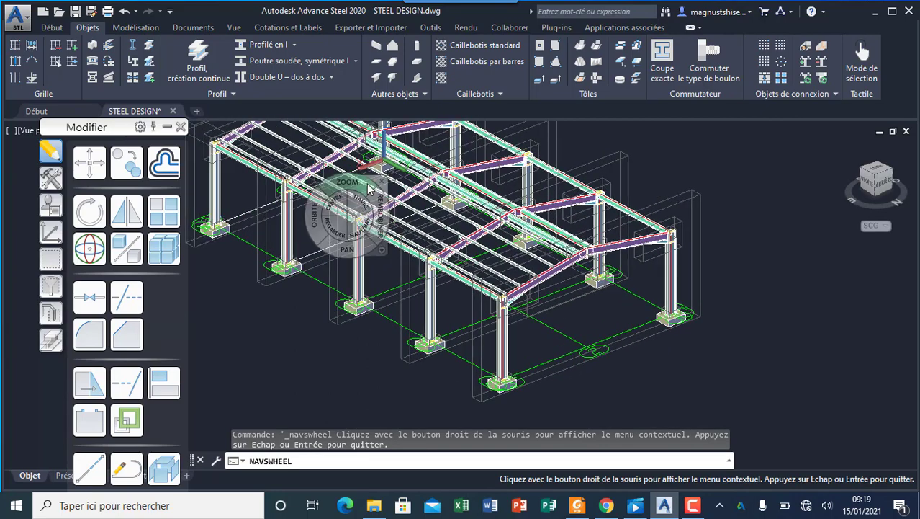
key(Escape)
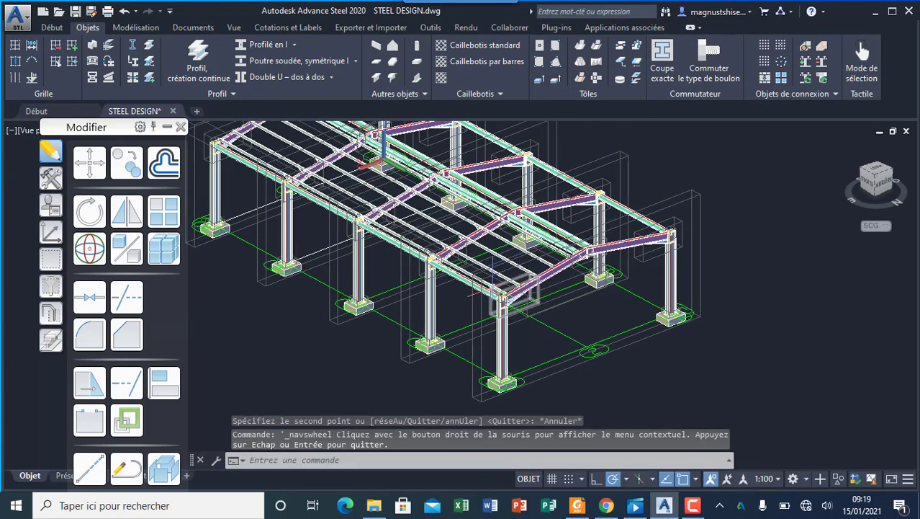
click(446, 264)
right_click(467, 274)
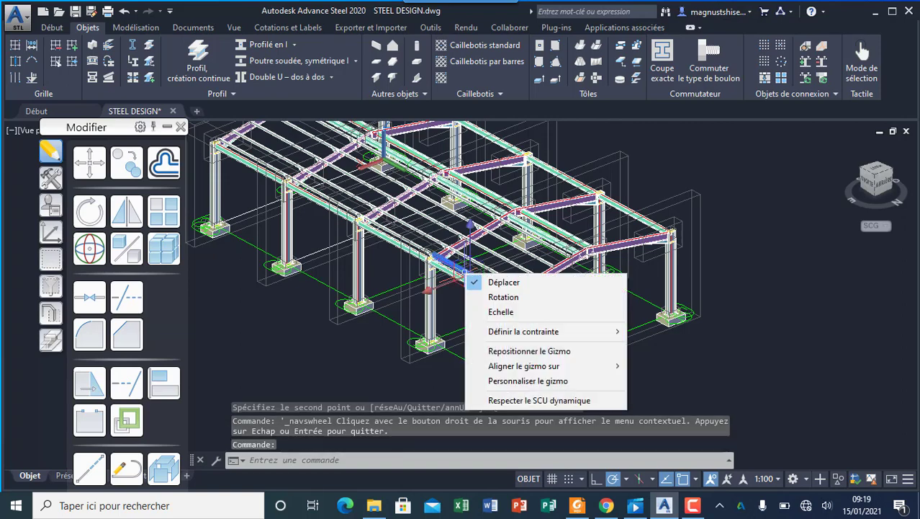
key(Escape)
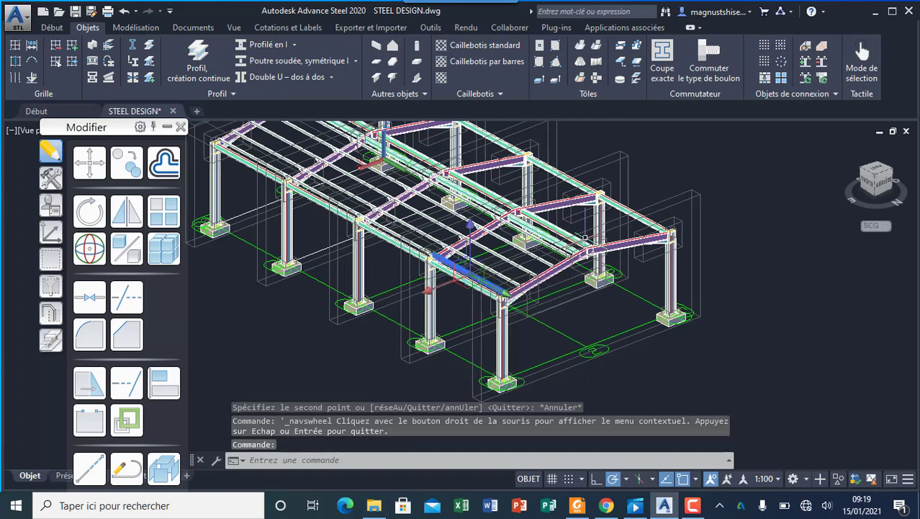
key(Escape)
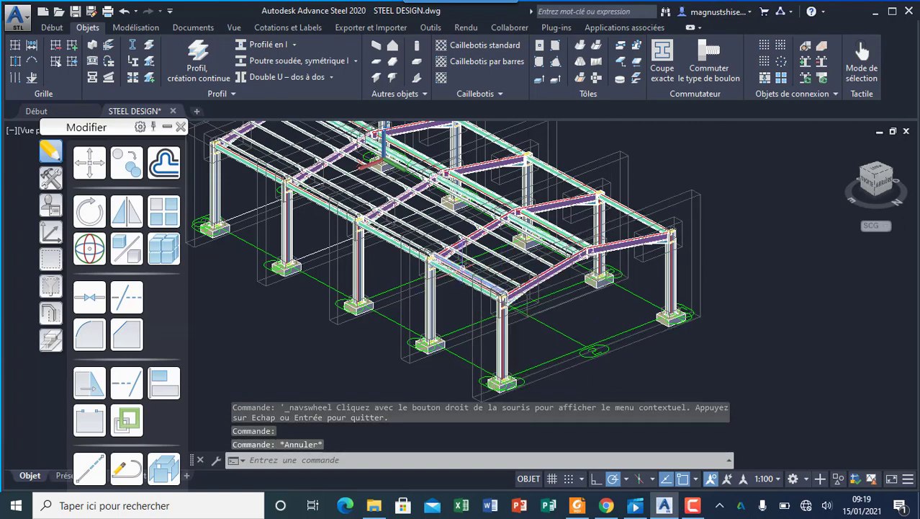
click(454, 268)
right_click(461, 268)
key(Escape)
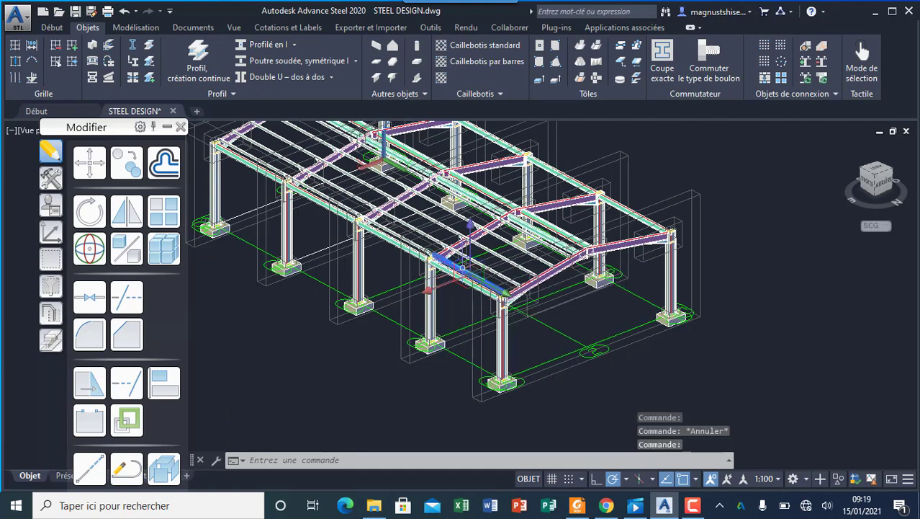
key(Escape)
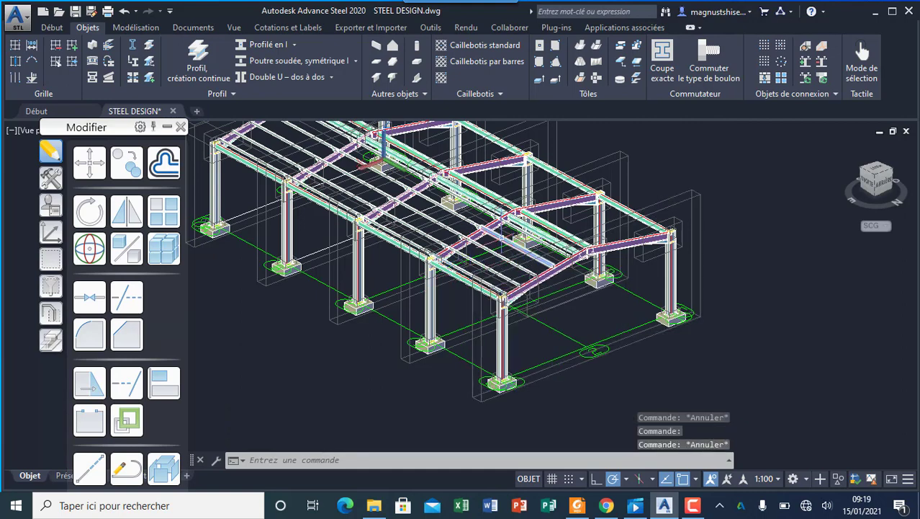
click(515, 244)
right_click(502, 240)
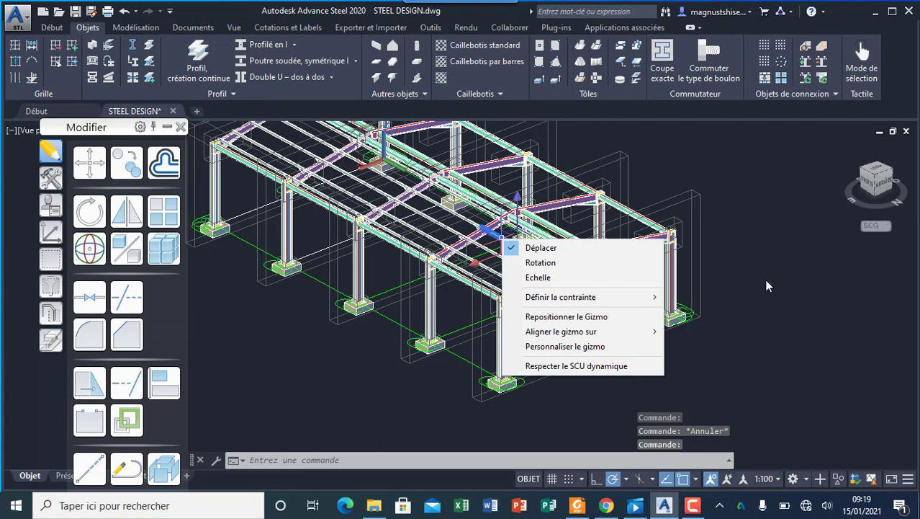
click(811, 300)
scroll(813, 333, down, 3)
scroll(799, 317, up, 1)
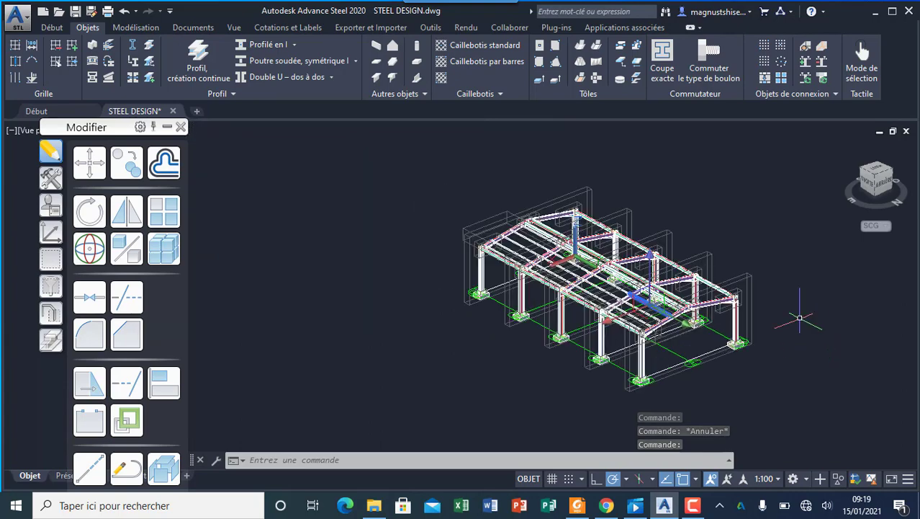
key(Escape)
scroll(800, 317, up, 3)
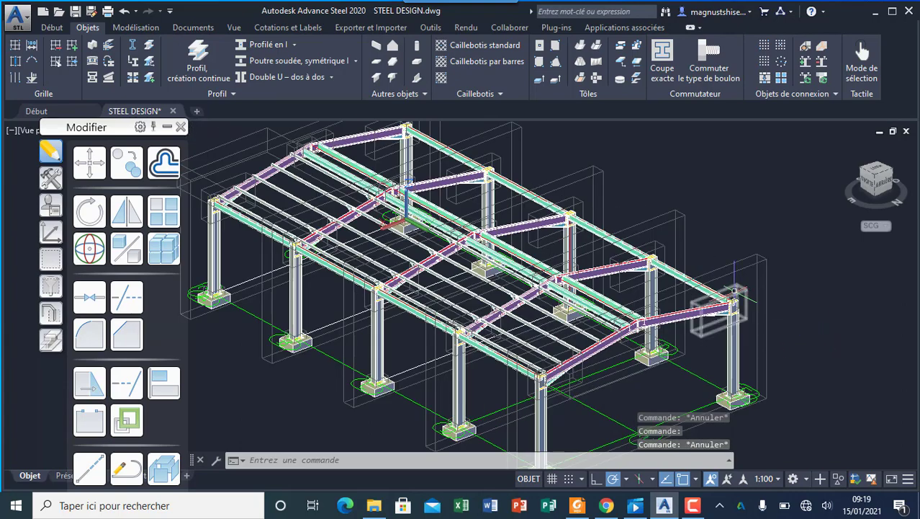
click(547, 317)
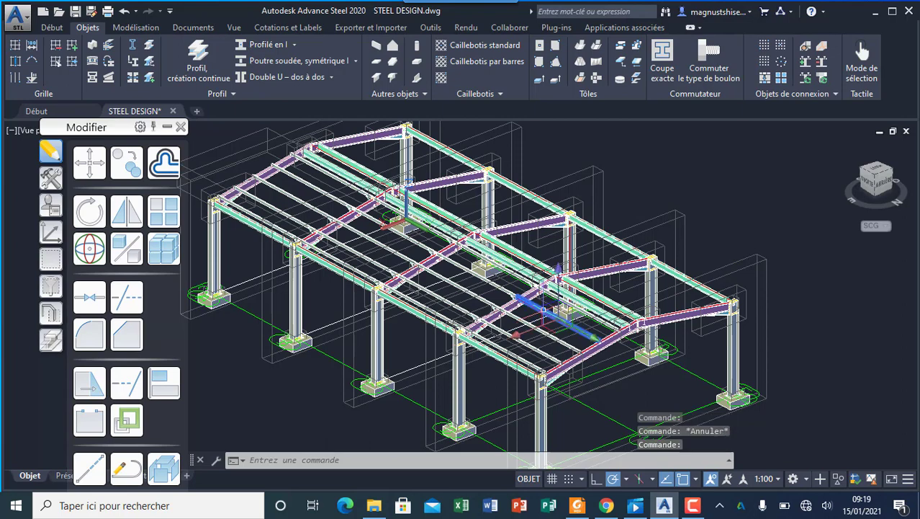
right_click(544, 310)
key(Escape)
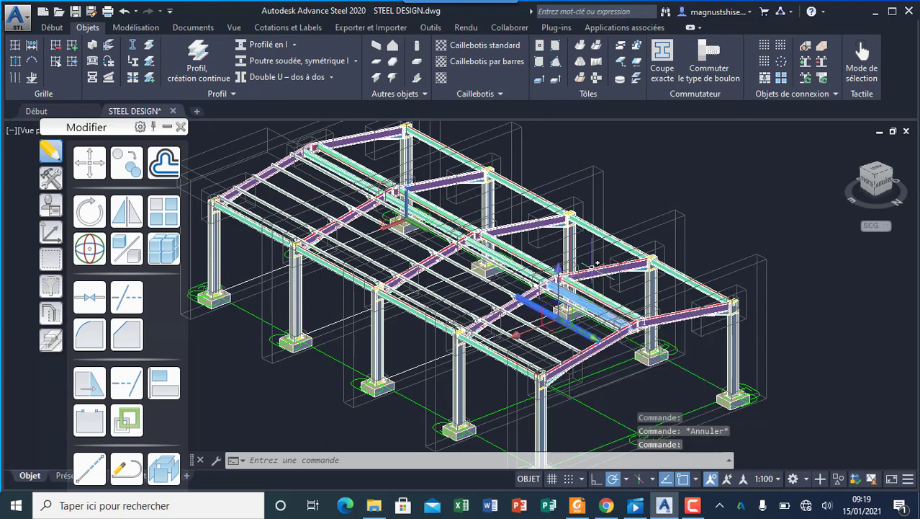
key(Escape)
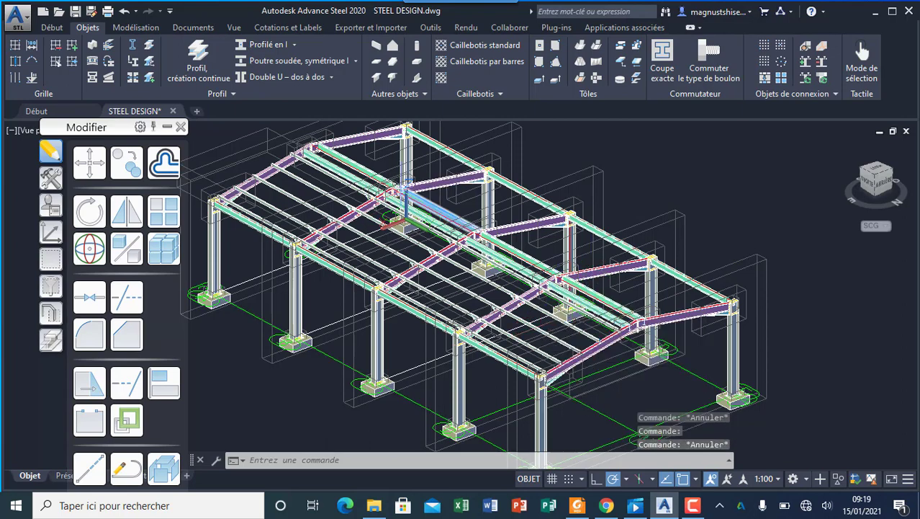
key(Escape)
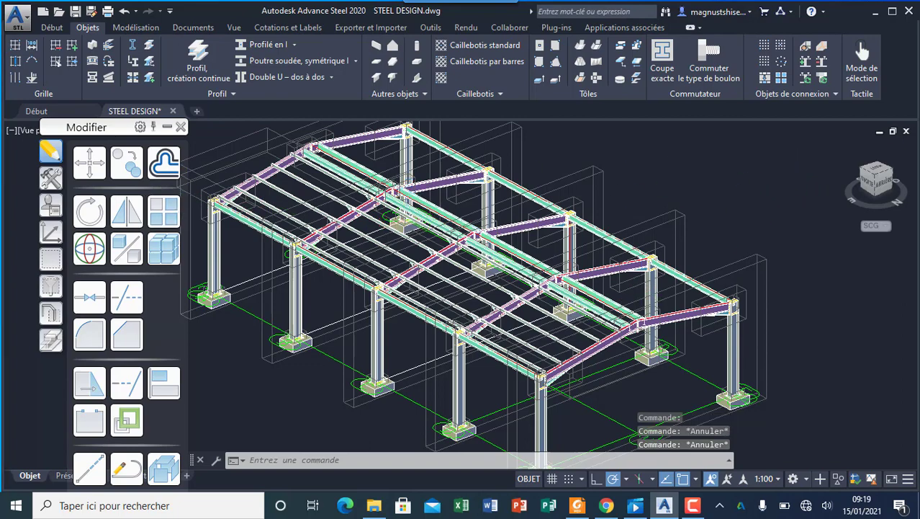
scroll(640, 288, down, 2)
scroll(589, 324, up, 2)
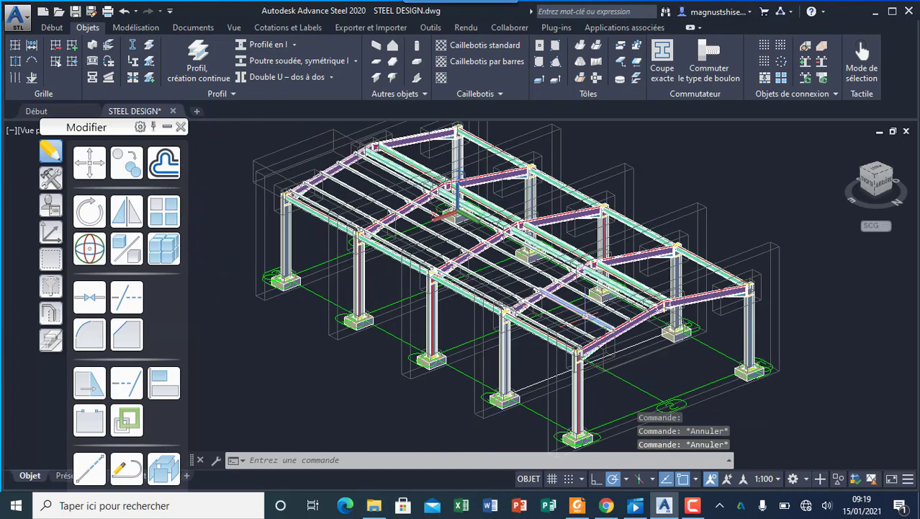
click(569, 305)
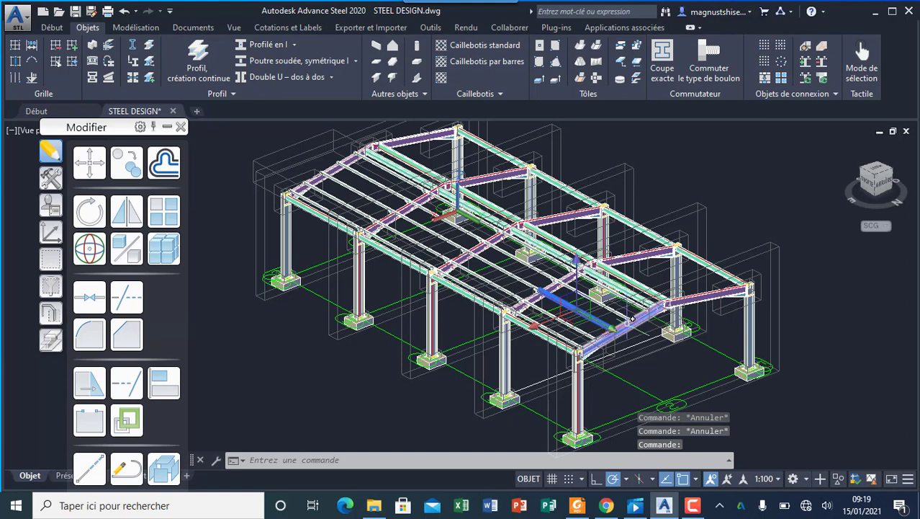
key(Escape)
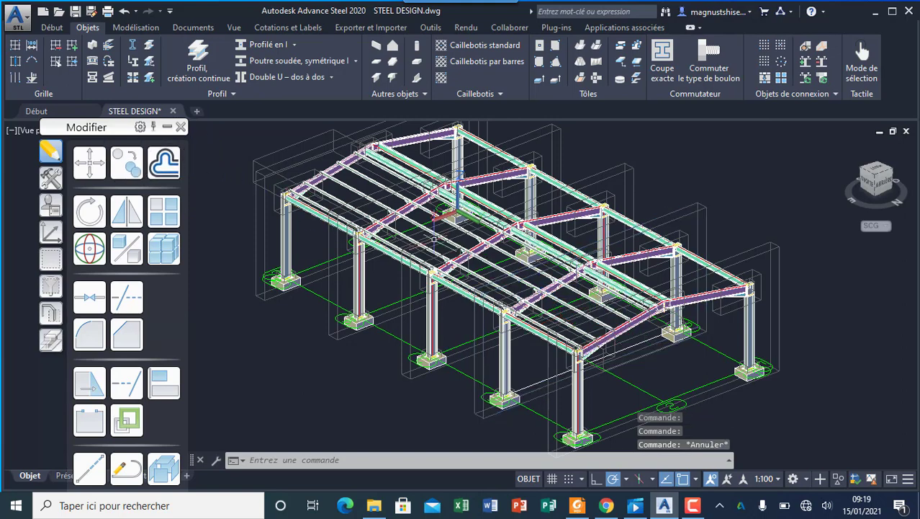
Select one purlin in the end bay and extend the selection to all similar purlins on that roof slope.
scroll(598, 331, up, 6)
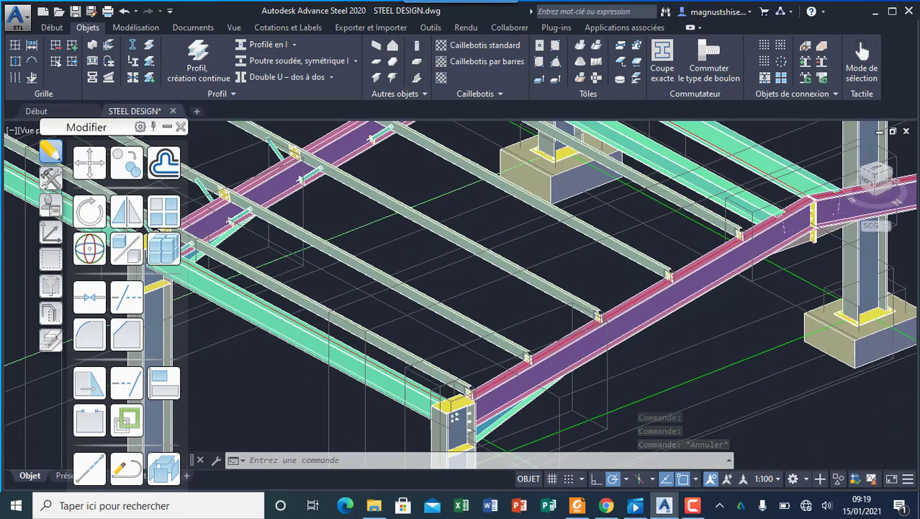
scroll(589, 328, up, 2)
click(669, 228)
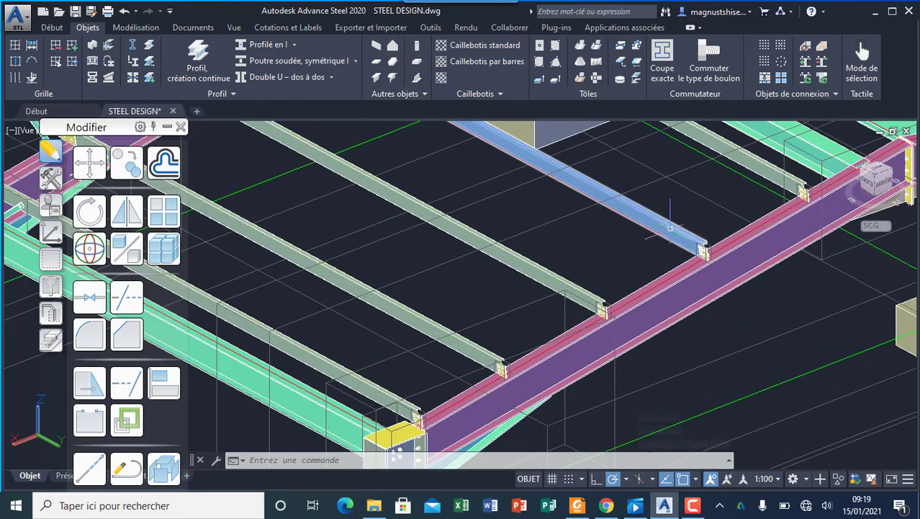
right_click(670, 228)
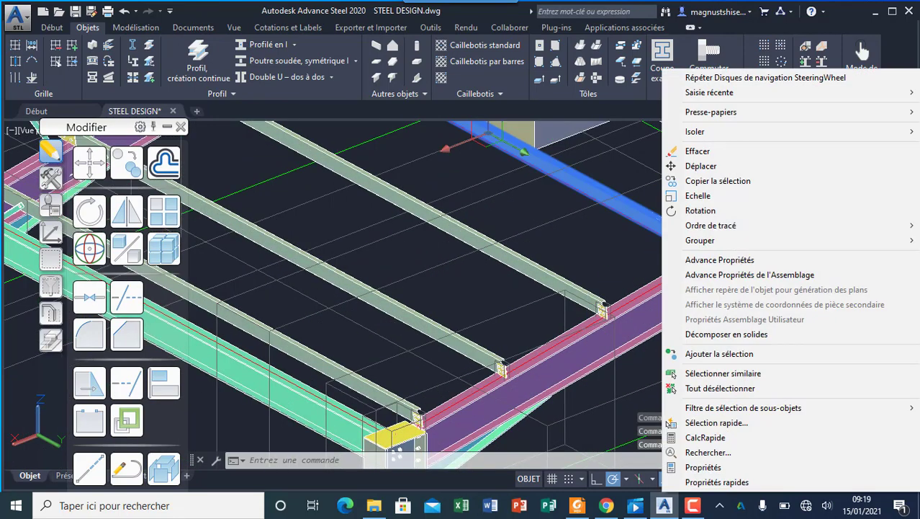
click(723, 373)
scroll(791, 376, down, 5)
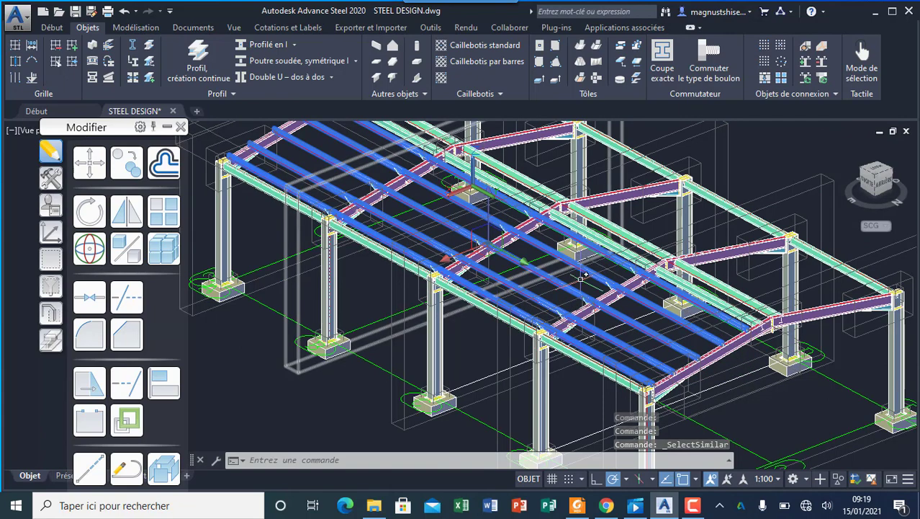
Mirror the selected purlins in 2D with their connected objects across a line between two points on grid axis 2, keeping the originals.
click(51, 177)
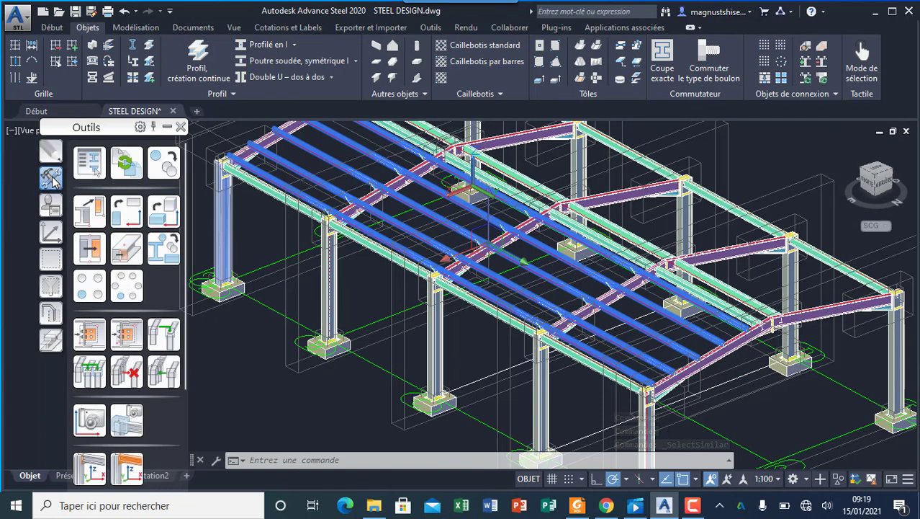
click(161, 165)
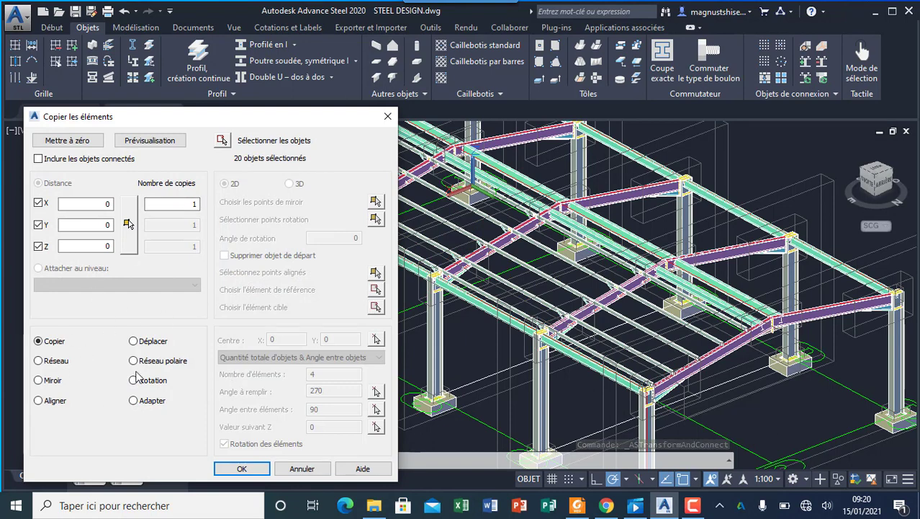
click(40, 382)
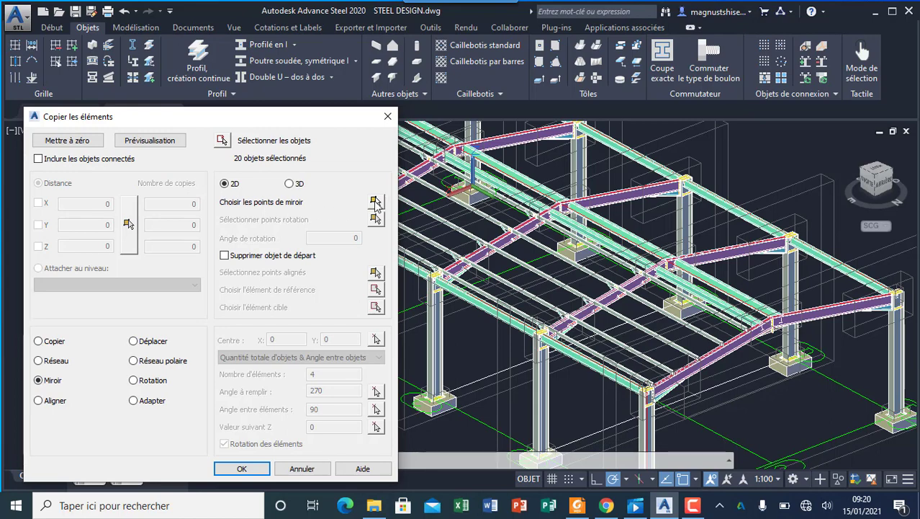
click(376, 203)
scroll(288, 209, down, 2)
scroll(656, 387, up, 3)
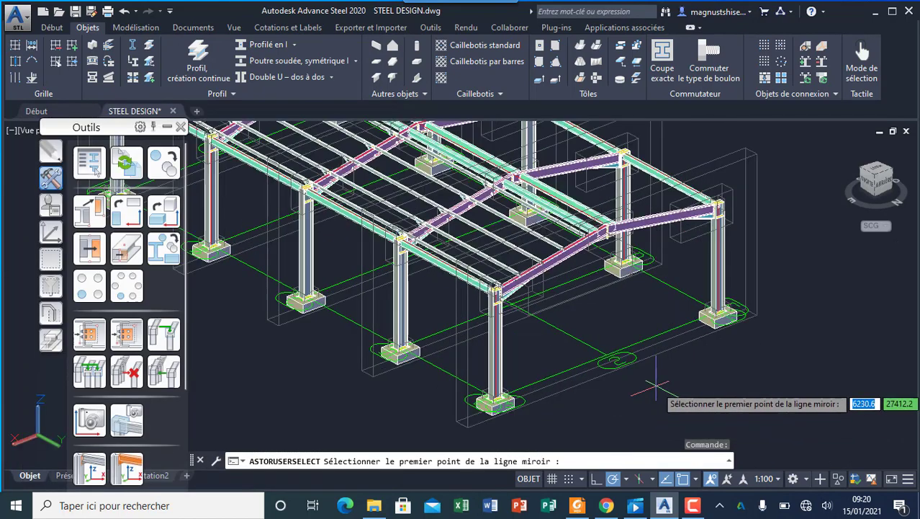
scroll(655, 388, up, 2)
click(641, 347)
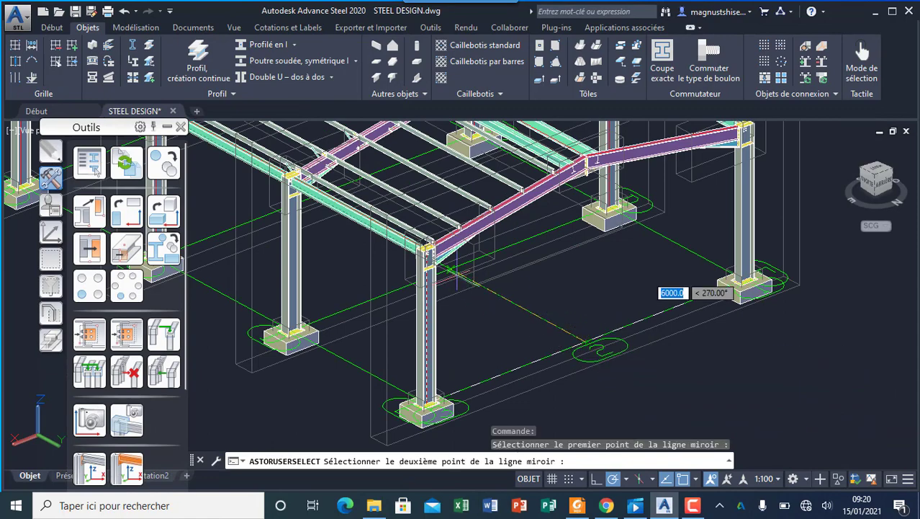
scroll(448, 270, up, 5)
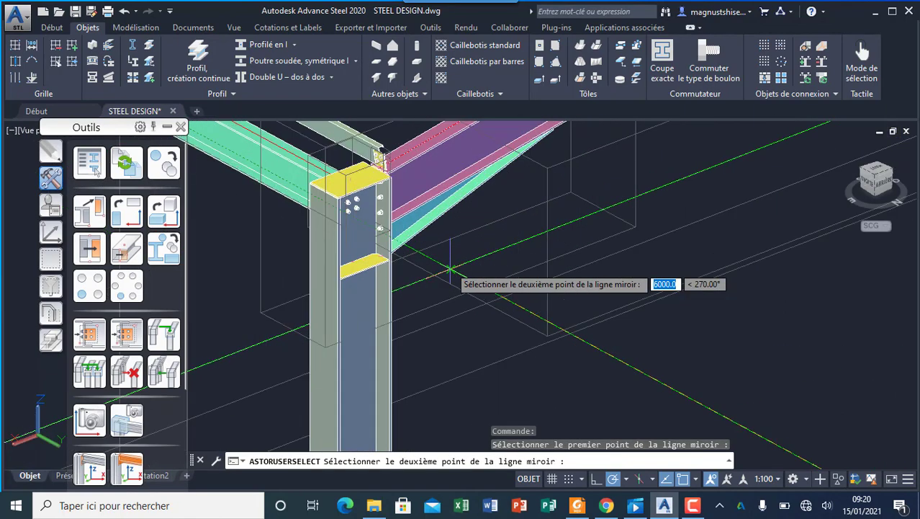
click(450, 268)
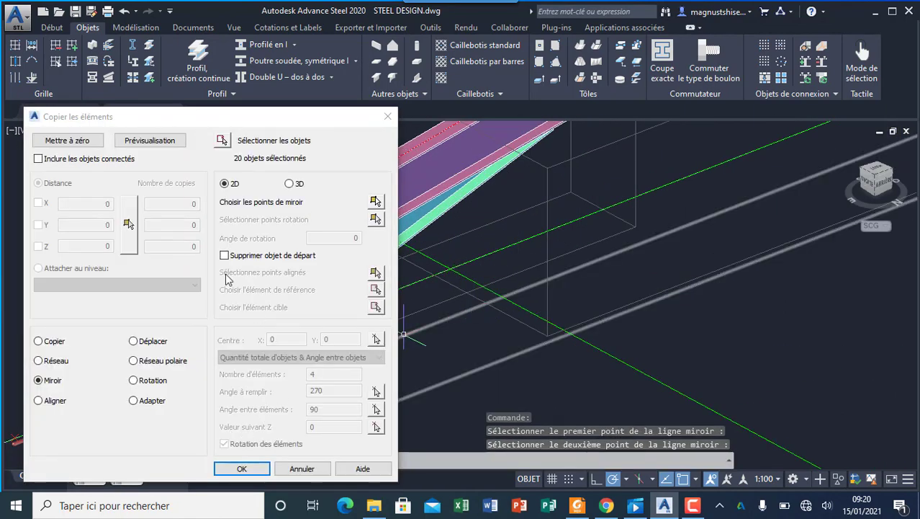
click(37, 158)
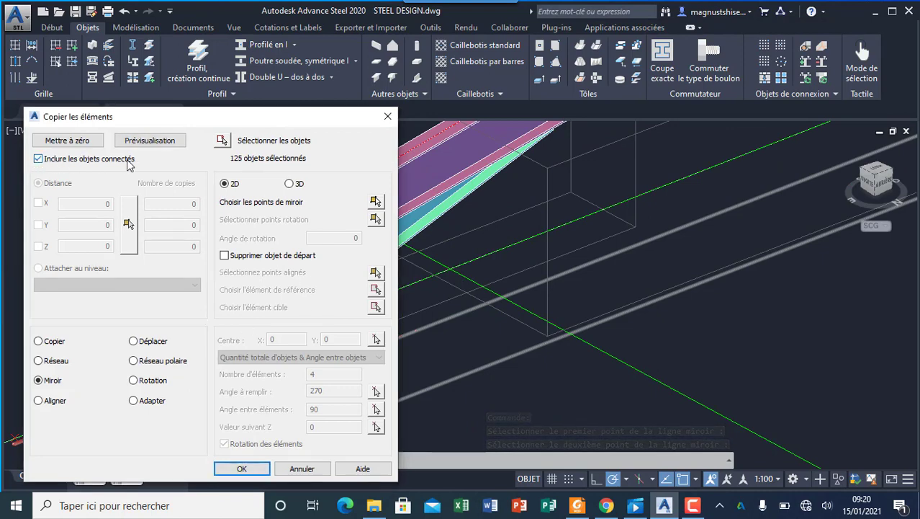
click(252, 466)
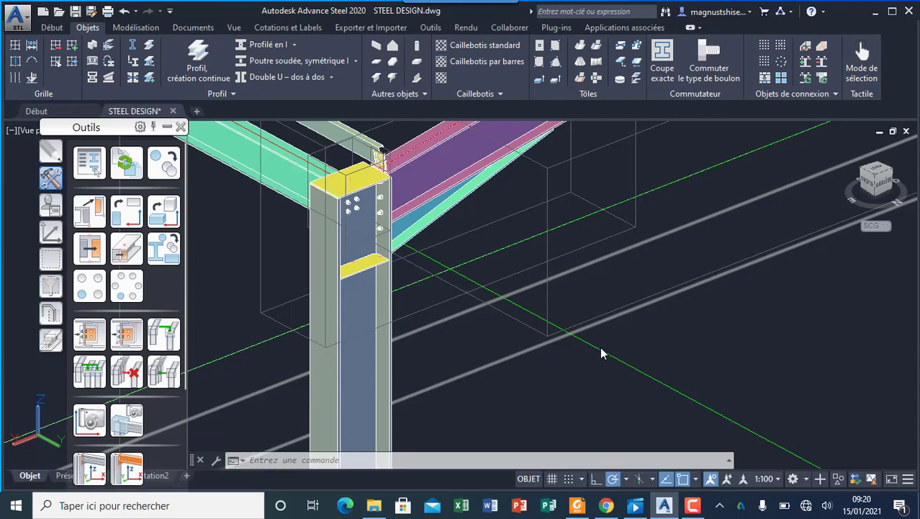
Examine the purlins on both roof slopes, both close up at the end frame and across the whole building.
scroll(507, 395, down, 2)
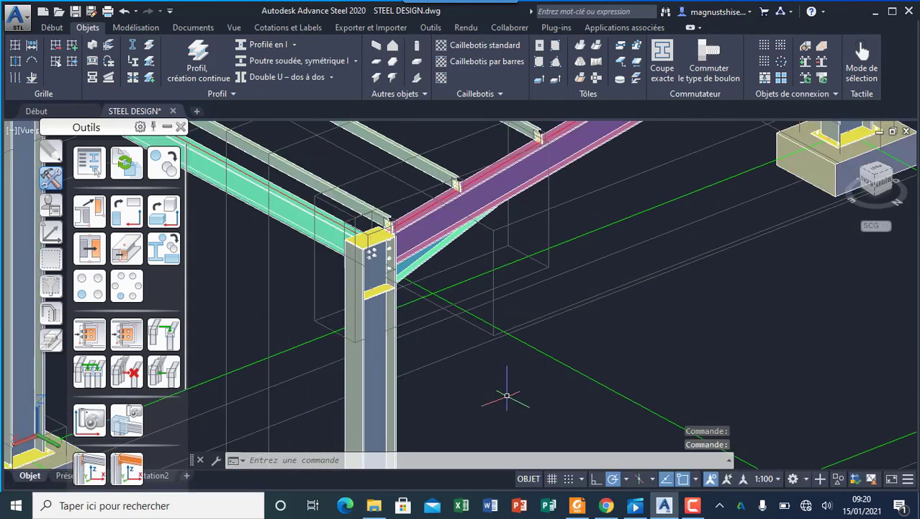
scroll(507, 395, down, 2)
scroll(704, 267, up, 4)
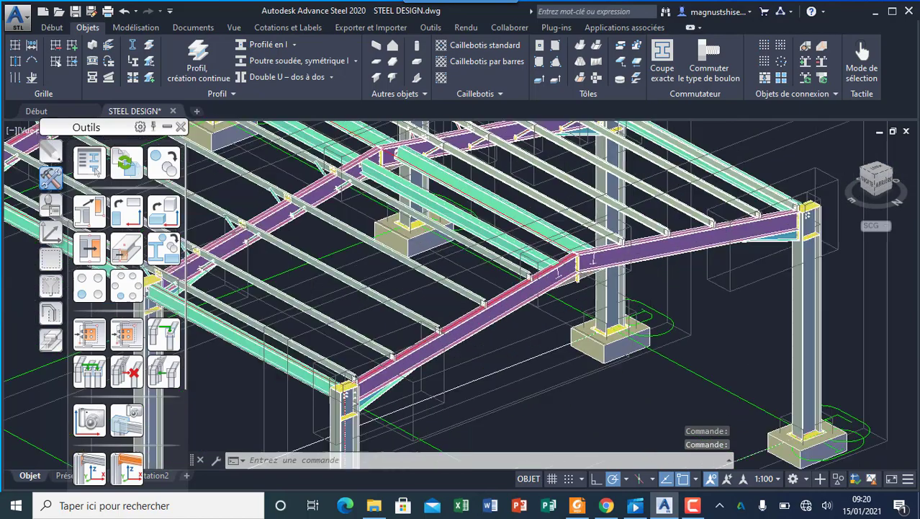
scroll(512, 268, down, 3)
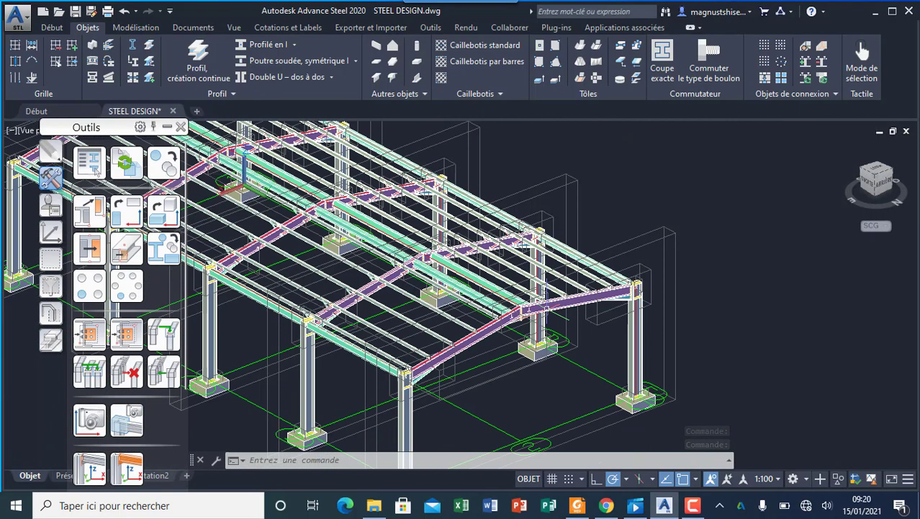
scroll(430, 259, down, 2)
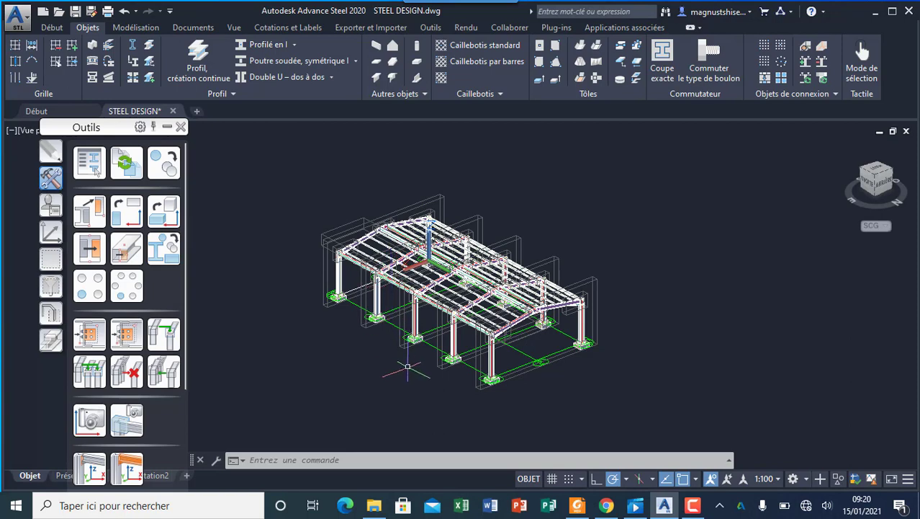
scroll(404, 376, up, 2)
scroll(553, 362, down, 2)
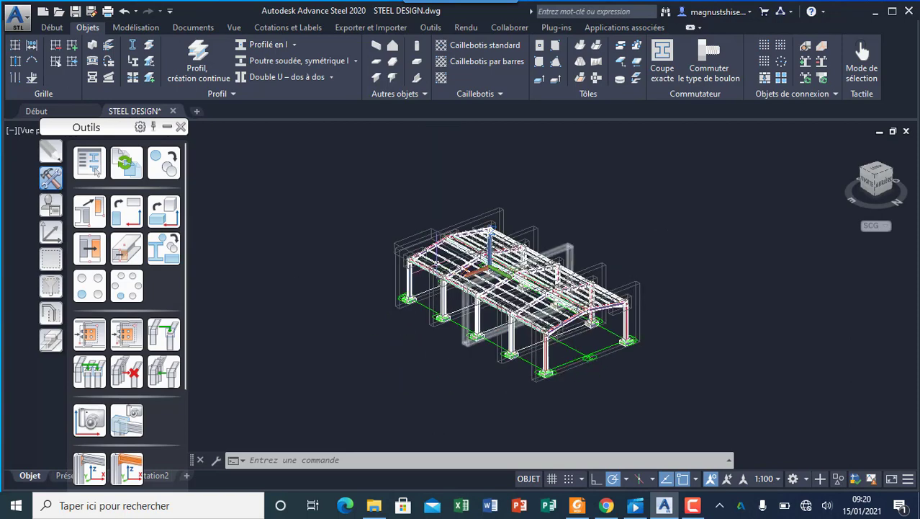
scroll(410, 335, up, 1)
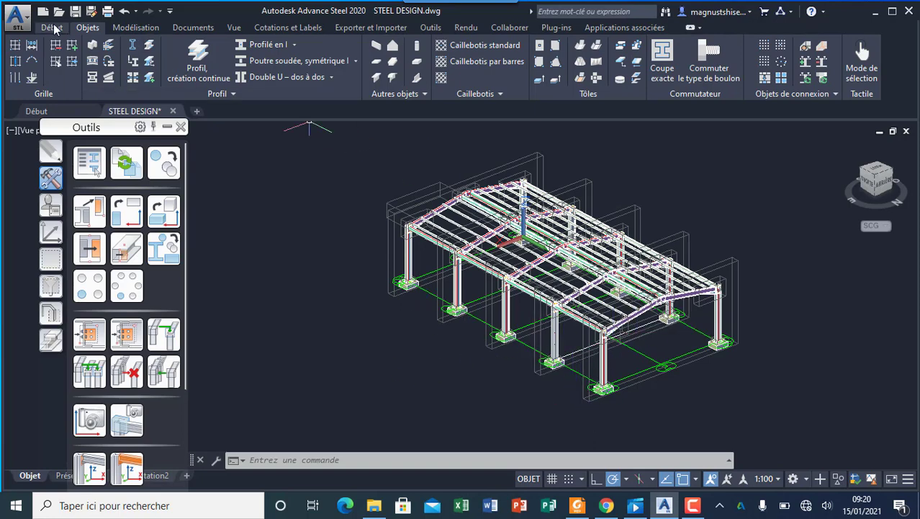
Try to add parametric cross bracing from the penultimate front column's base to the stiffener near the corner column's top, with default values.
click(51, 28)
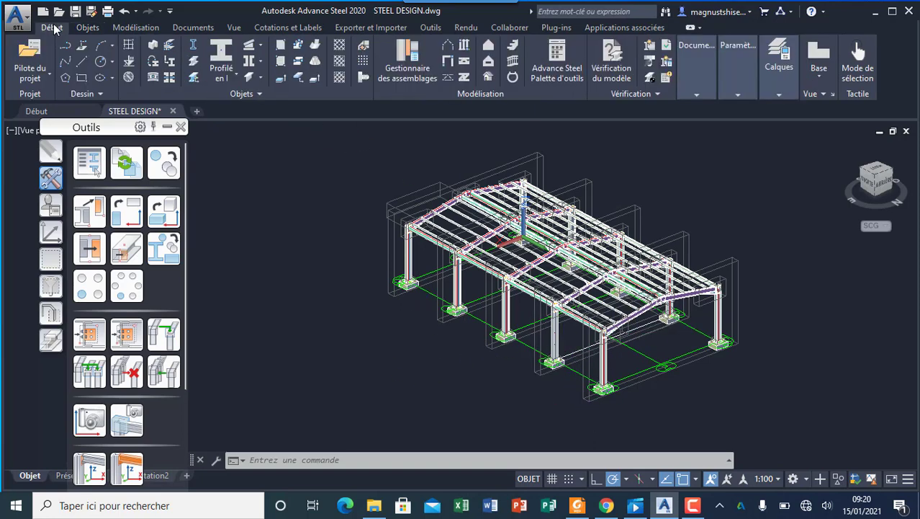
click(452, 79)
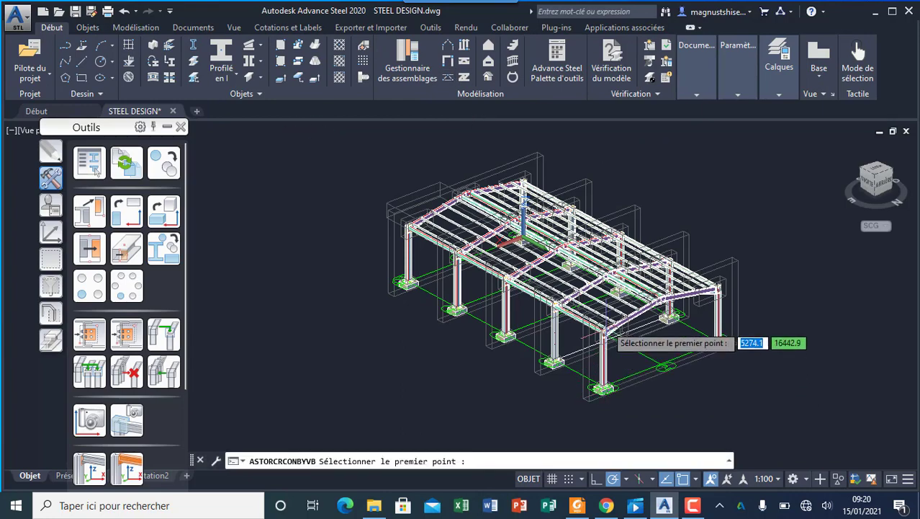
scroll(604, 335, up, 4)
scroll(569, 353, down, 4)
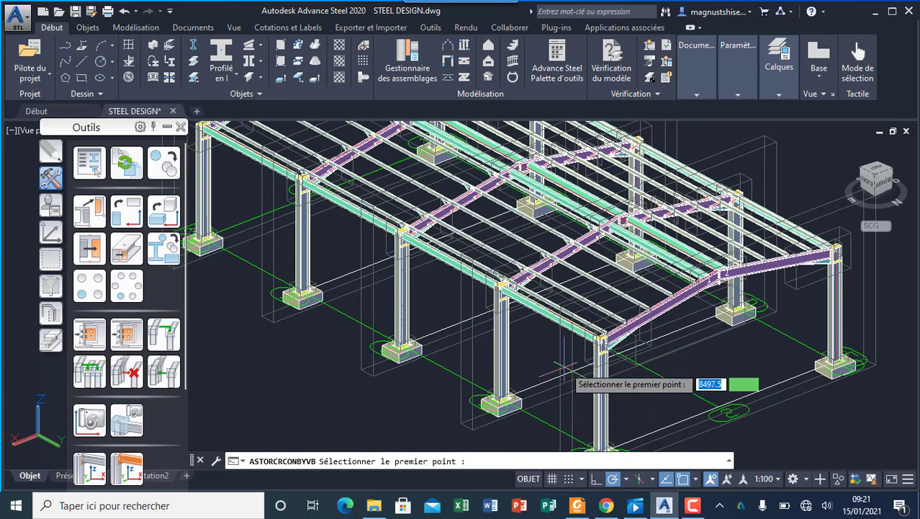
scroll(548, 380, down, 2)
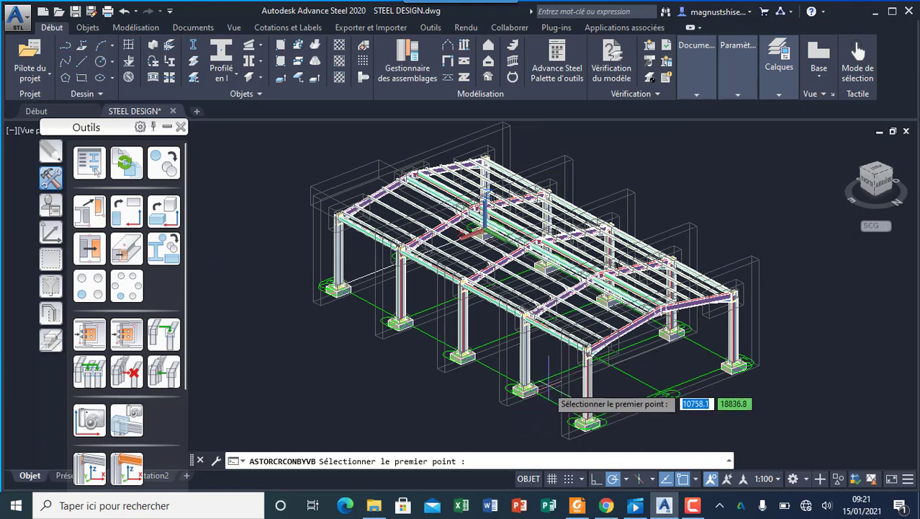
scroll(515, 342, up, 5)
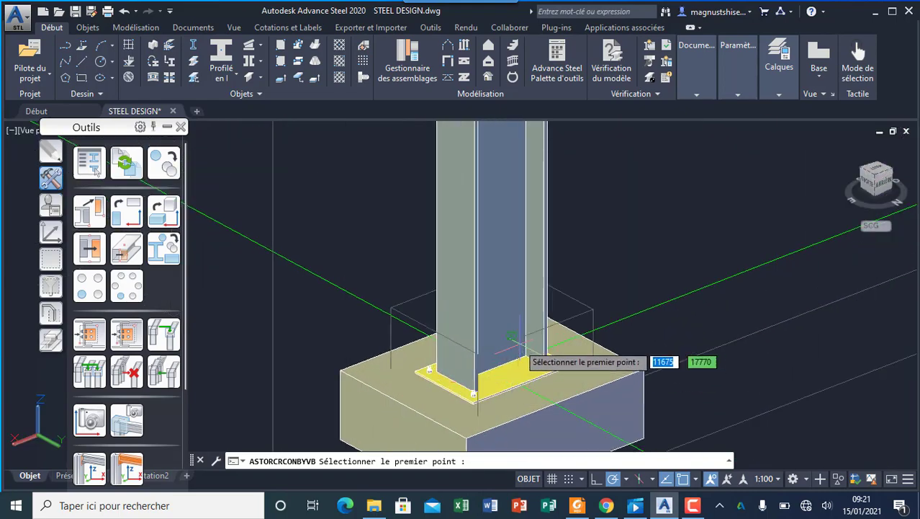
click(484, 364)
scroll(488, 362, down, 5)
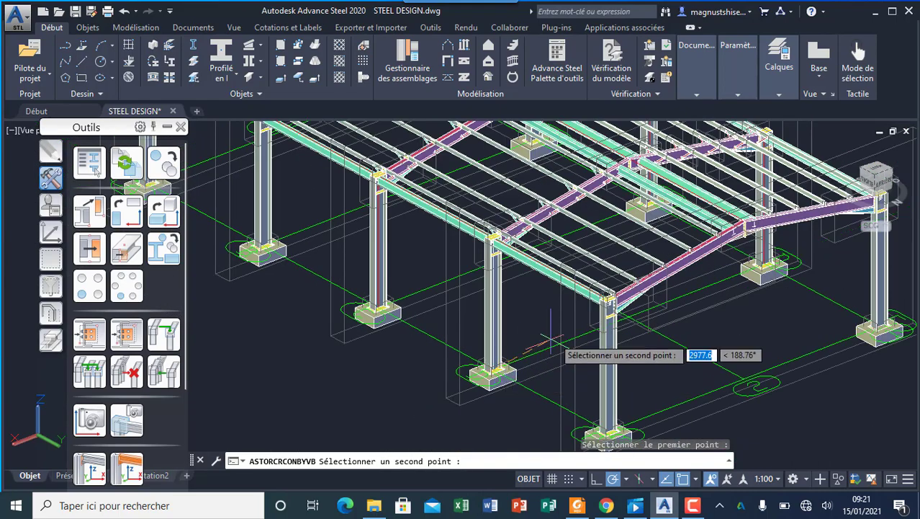
scroll(608, 328, up, 5)
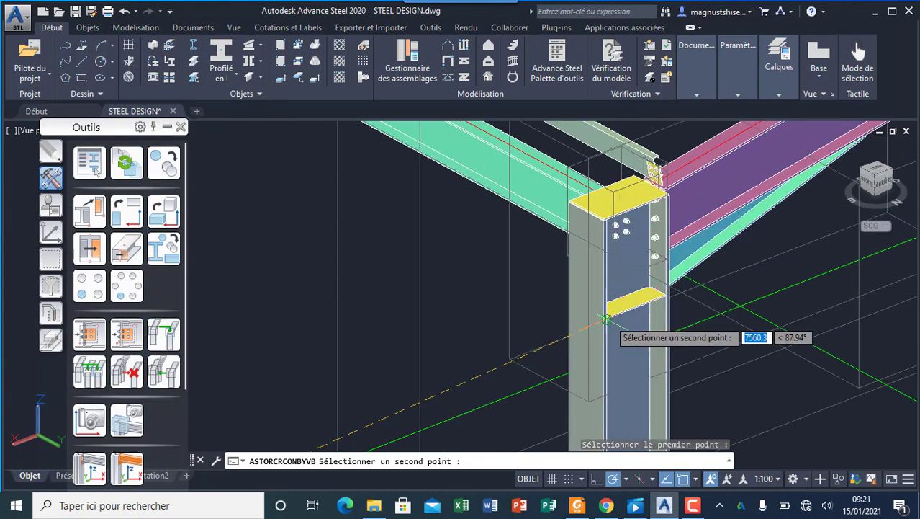
scroll(638, 320, up, 5)
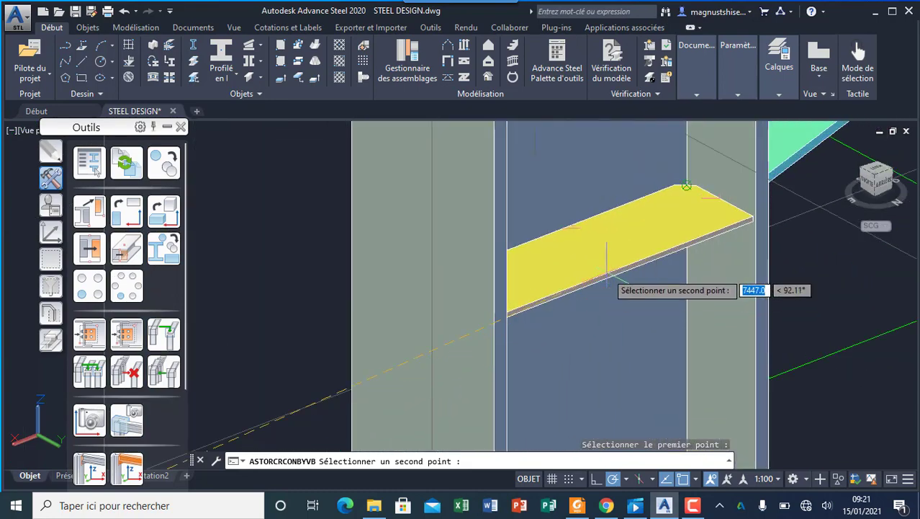
scroll(607, 277, down, 6)
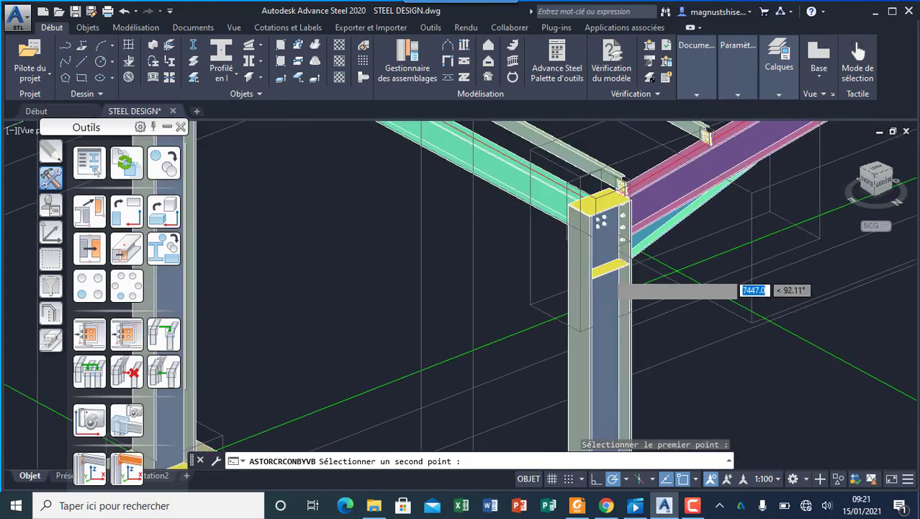
click(600, 269)
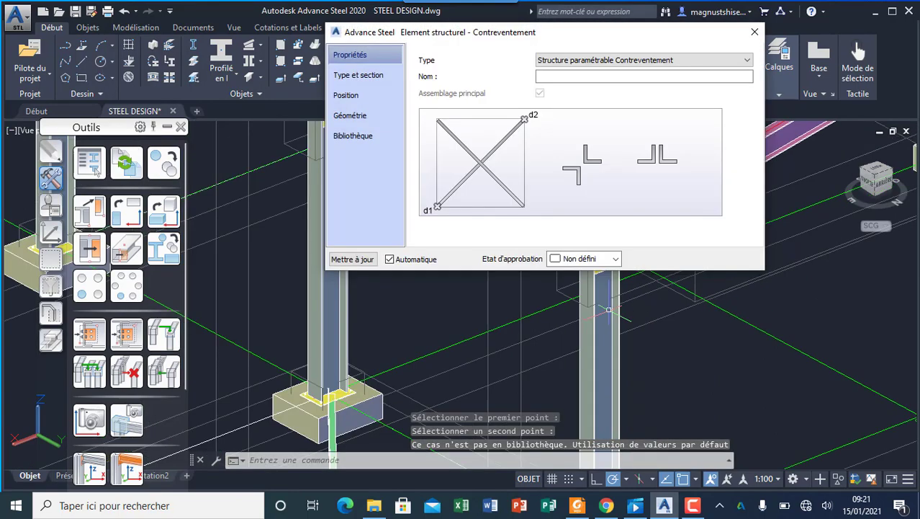
scroll(447, 384, down, 5)
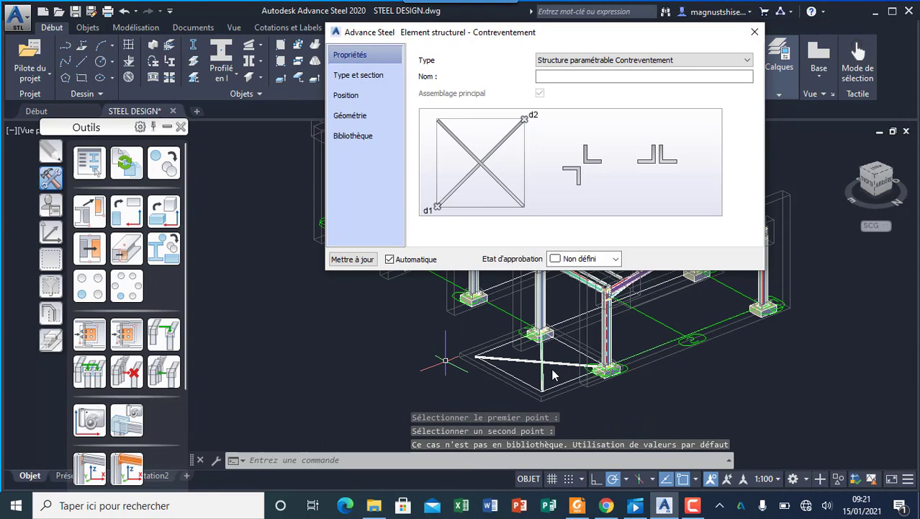
click(755, 32)
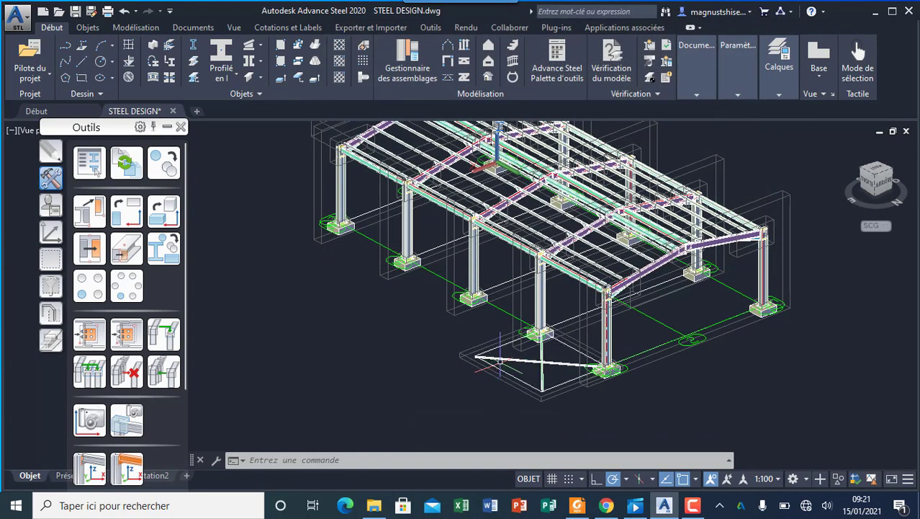
Undo the cross bracing and inspect the end bay between the last two front columns.
click(125, 11)
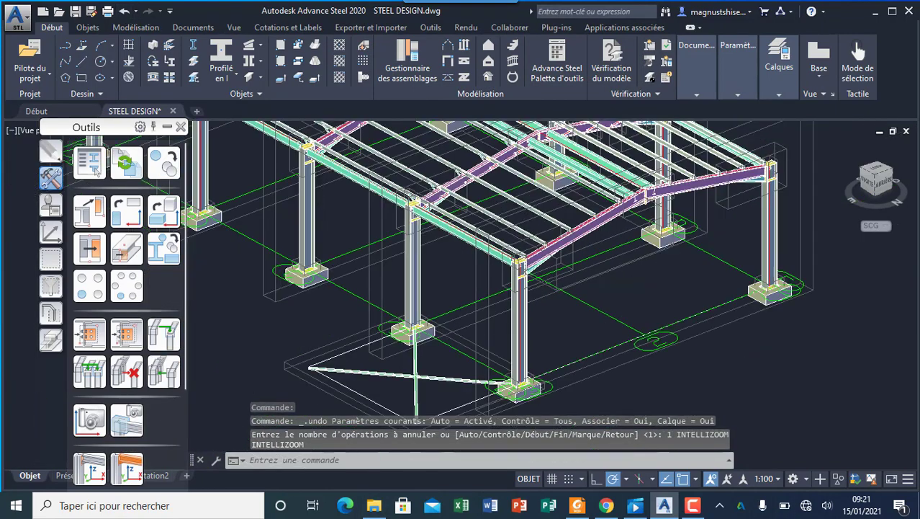
click(124, 11)
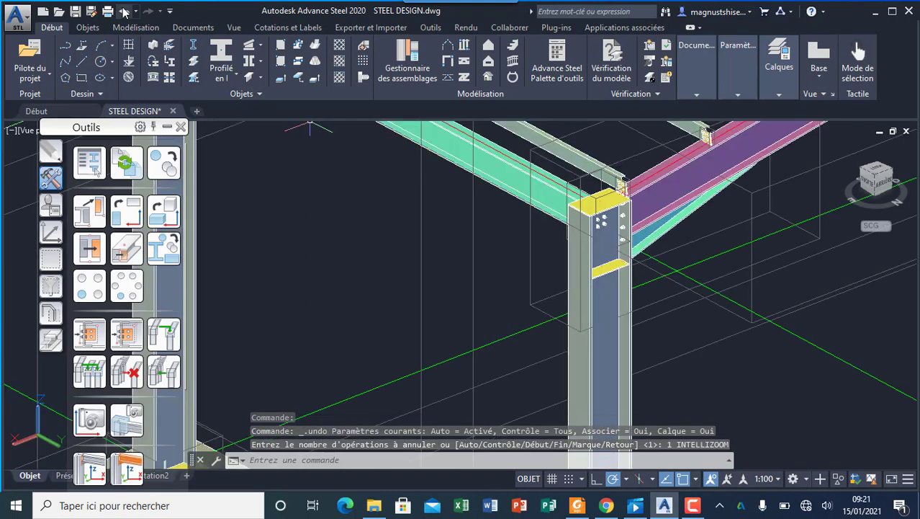
click(124, 10)
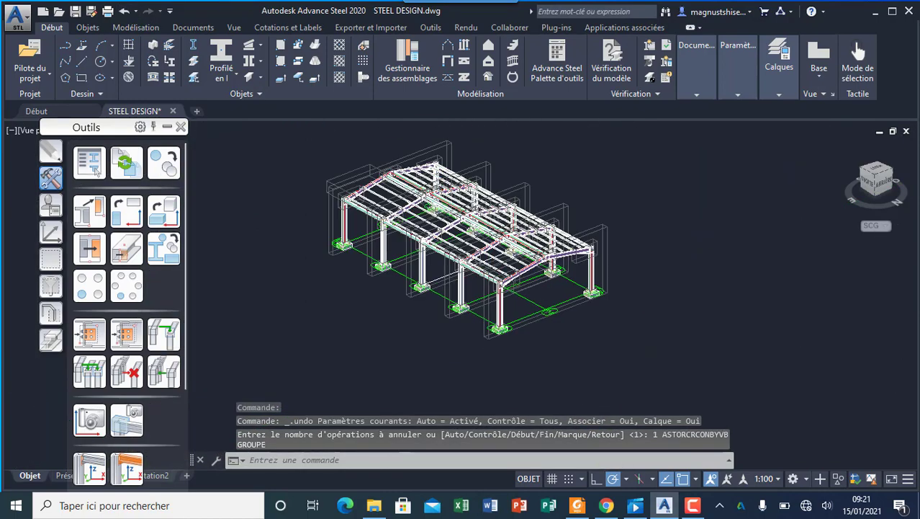
scroll(471, 324, up, 5)
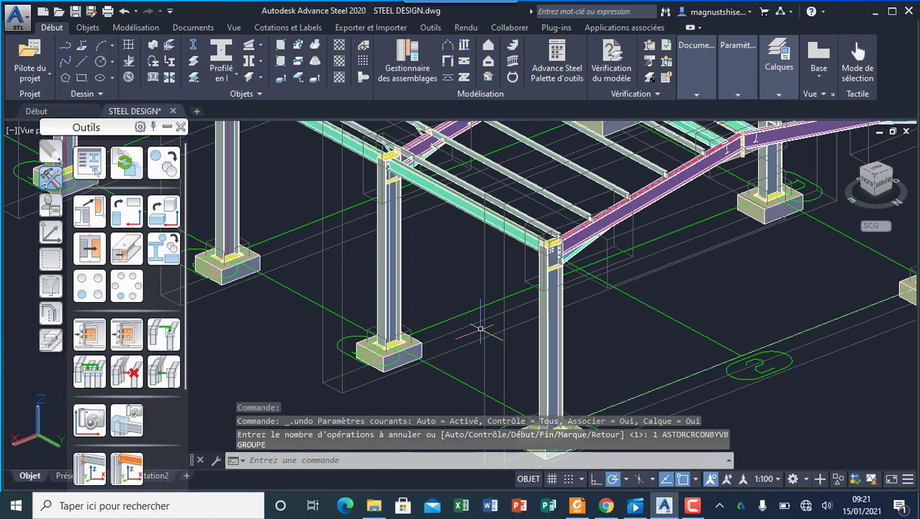
scroll(470, 327, down, 5)
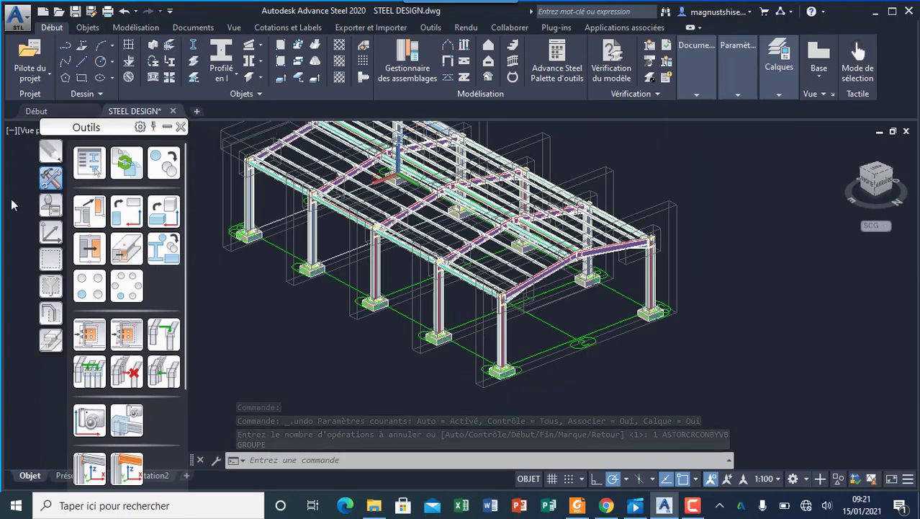
Place the UCS on the front corner column, with X running down the column and Z pointing outward from the long side.
click(50, 232)
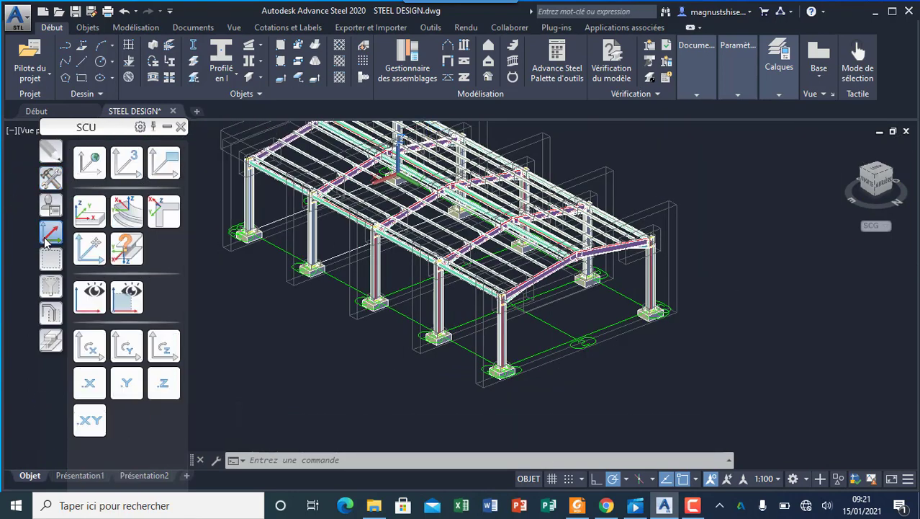
click(80, 214)
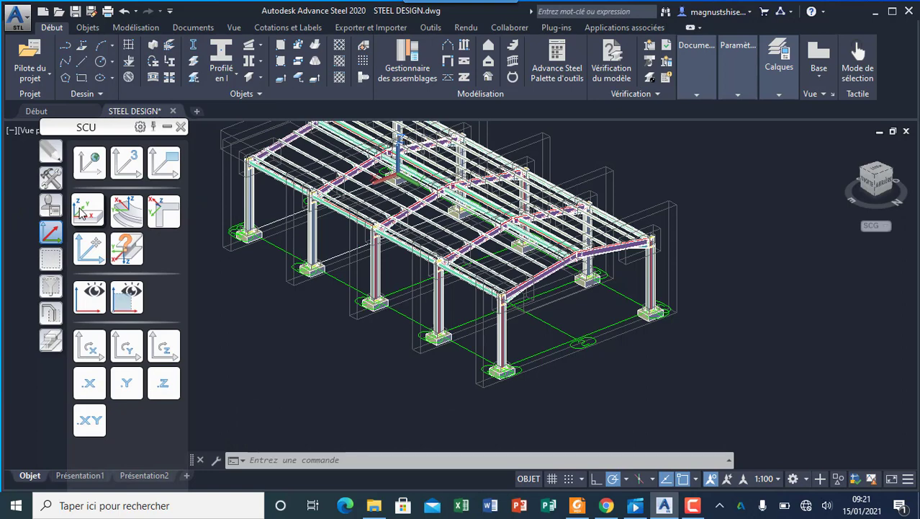
scroll(454, 318, up, 5)
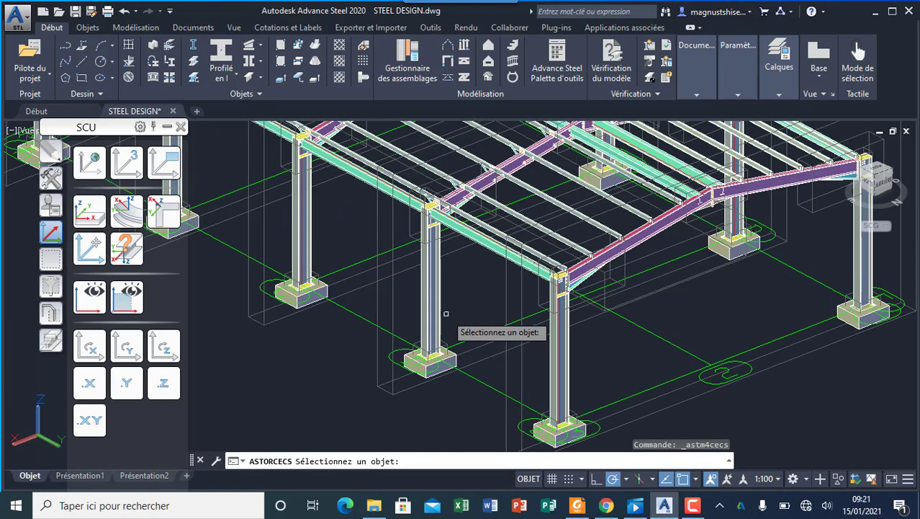
click(557, 340)
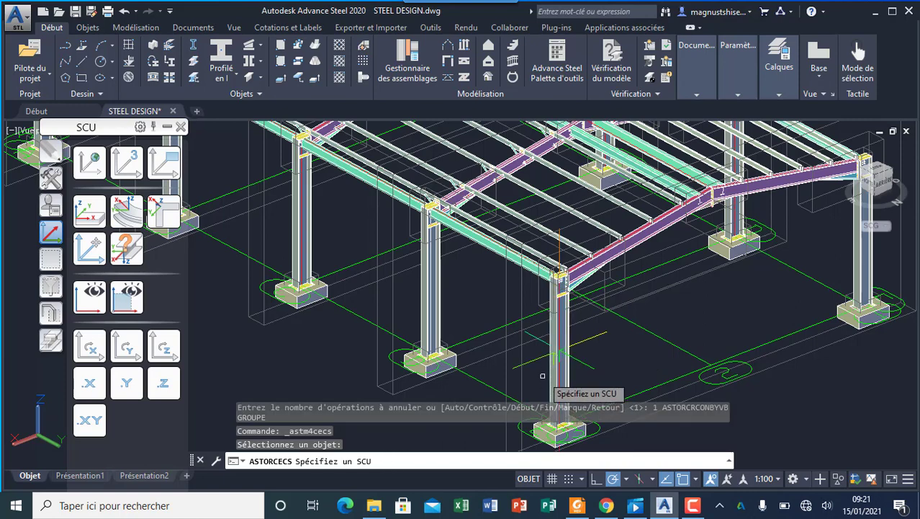
click(540, 358)
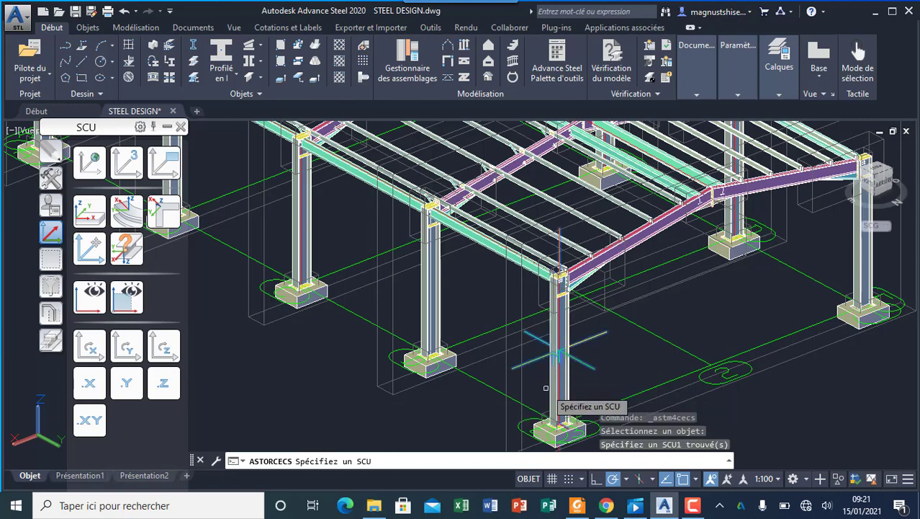
key(Return)
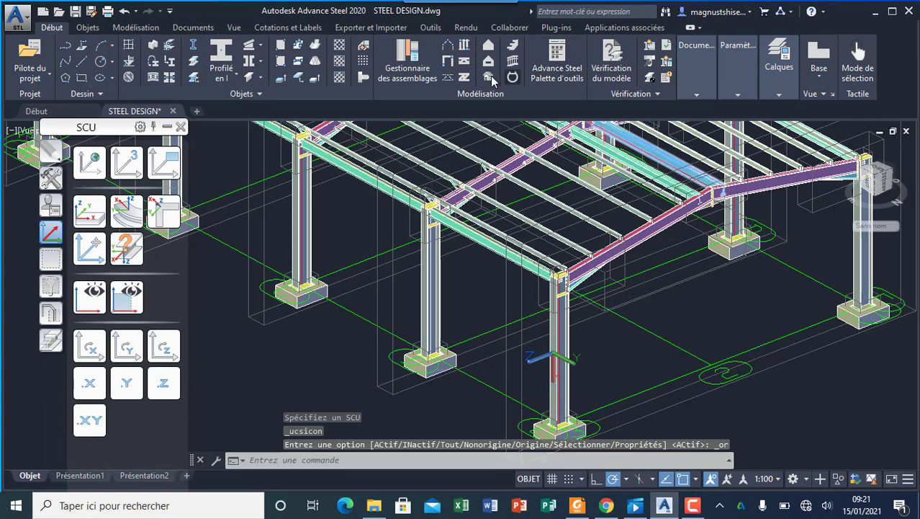
Add parametric cross bracing from the penultimate front column's base to the stiffener near the corner column's top.
click(450, 76)
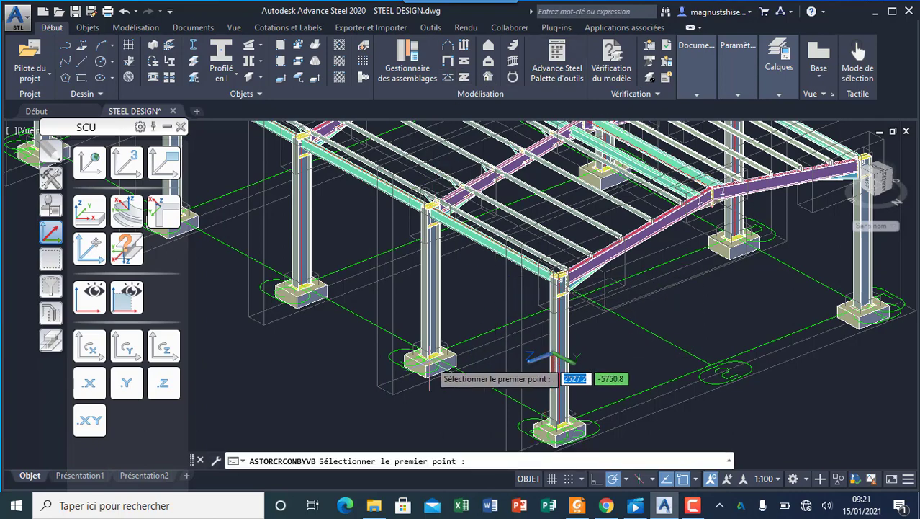
scroll(430, 357, up, 6)
click(434, 334)
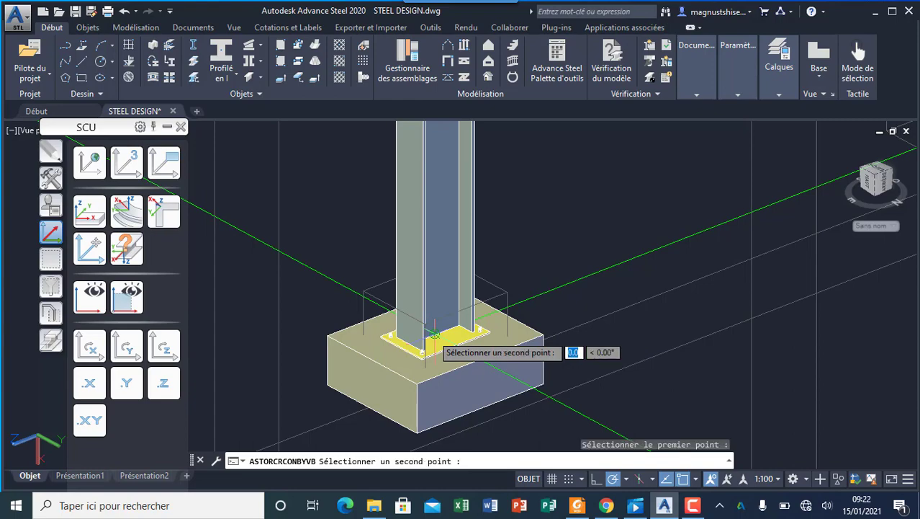
scroll(432, 330, down, 5)
scroll(495, 297, up, 5)
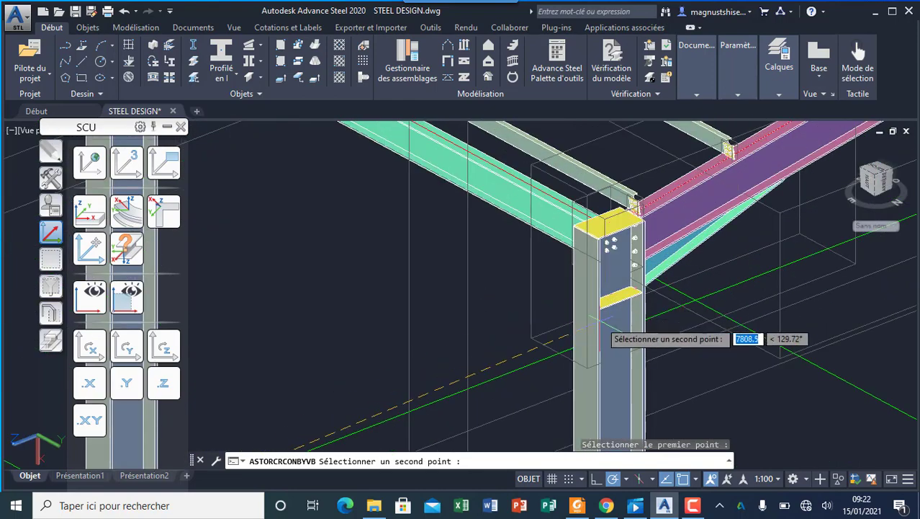
scroll(583, 321, up, 5)
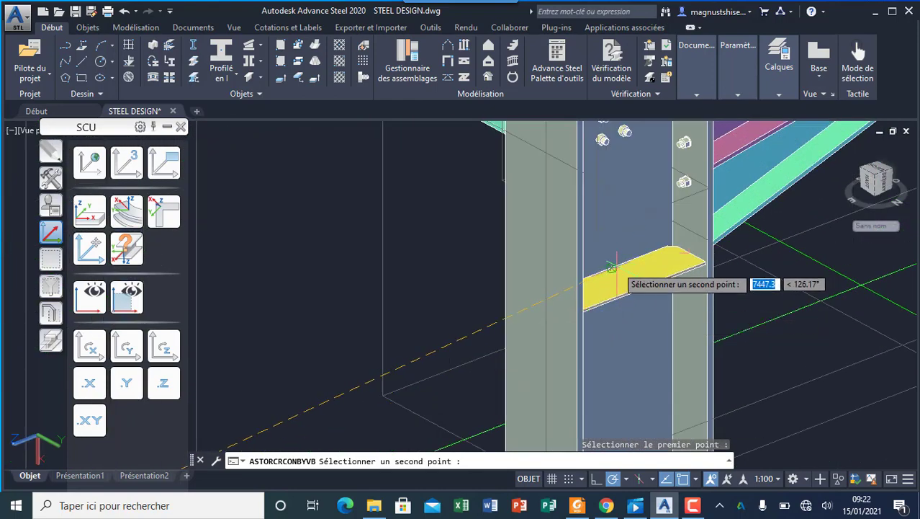
click(621, 265)
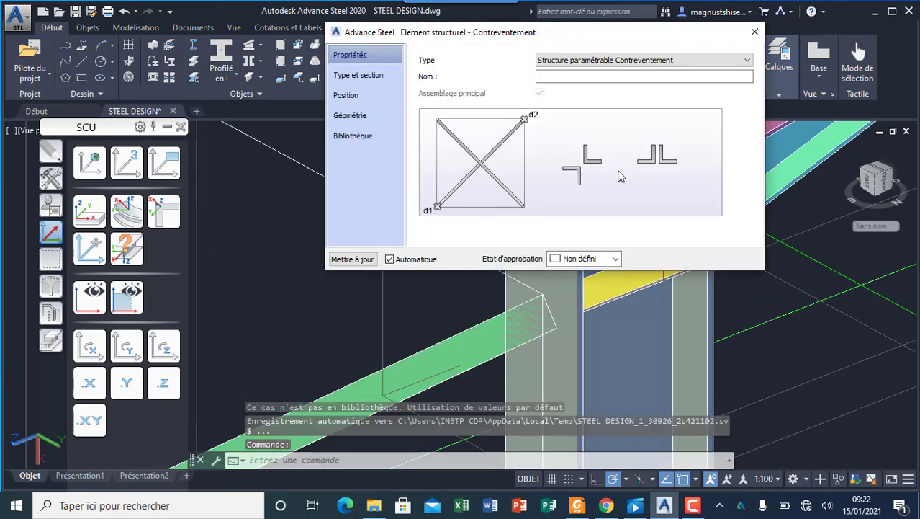
Review the bracing's structure type, profile class, section size and role options without changing them.
click(569, 61)
click(569, 61)
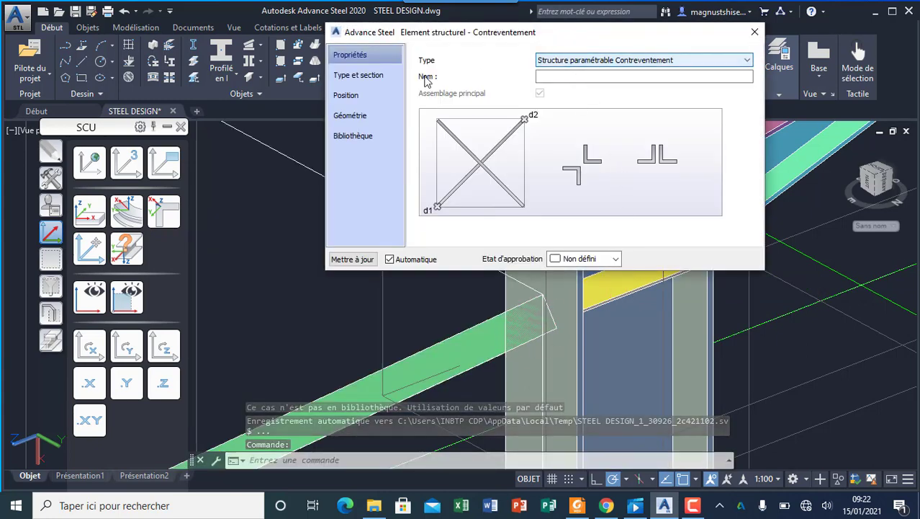
click(374, 74)
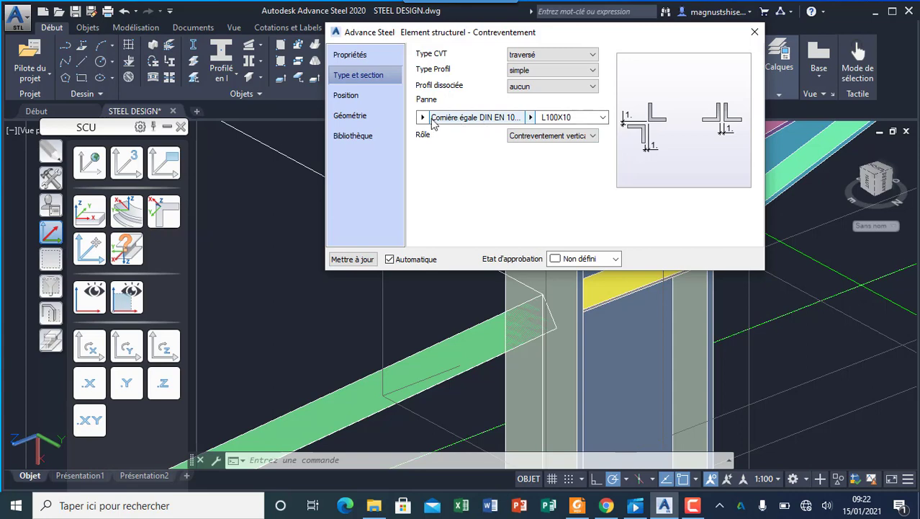
click(423, 117)
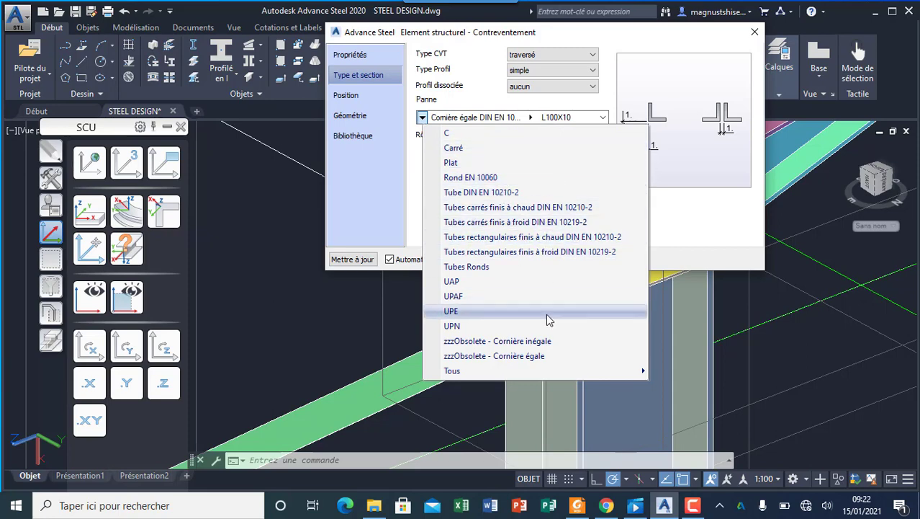
click(570, 117)
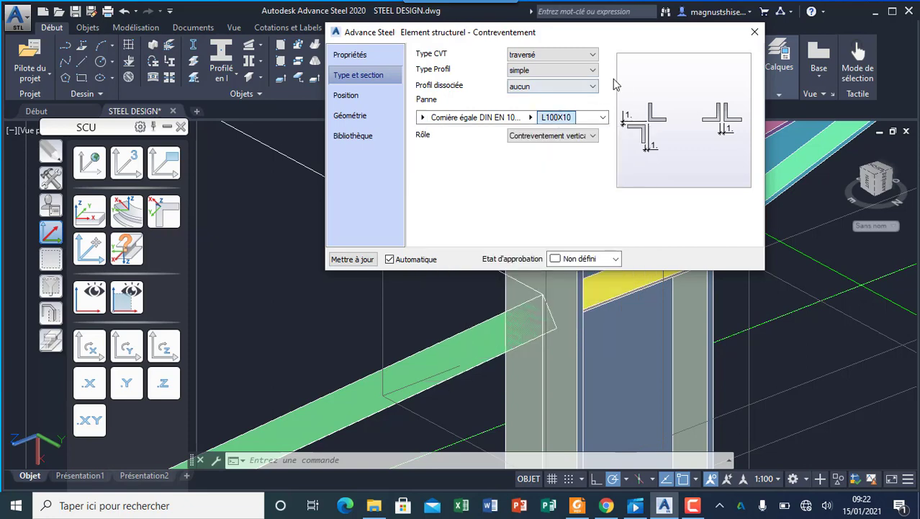
click(556, 117)
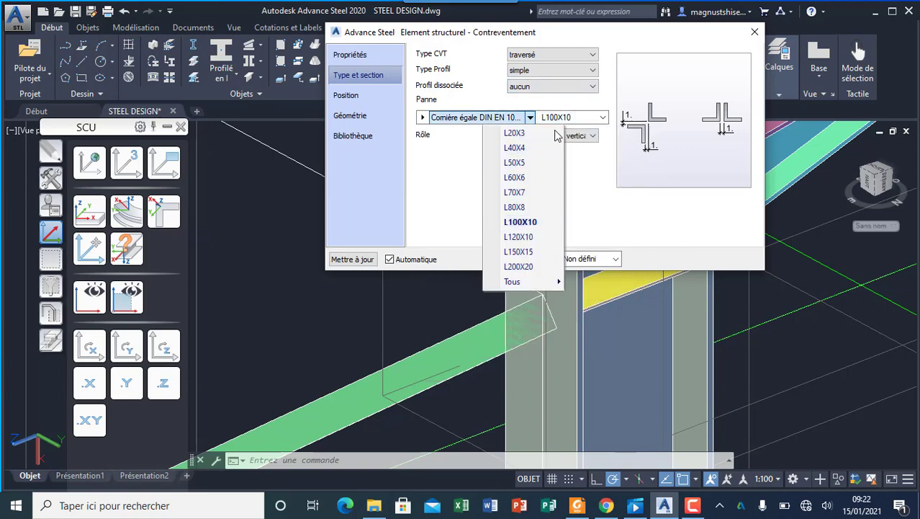
click(595, 178)
click(594, 137)
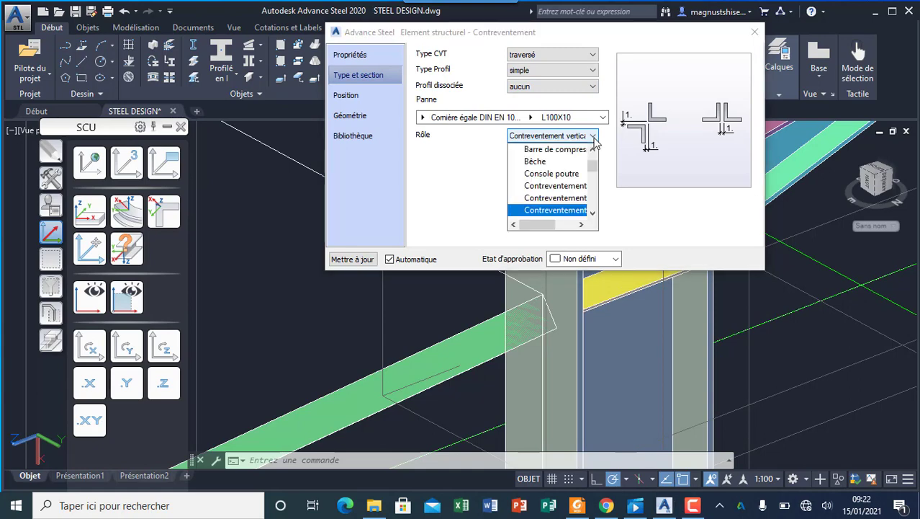
drag(594, 166, 602, 137)
click(489, 162)
Review the bracing's position, geometry and library settings, and close its properties.
click(377, 99)
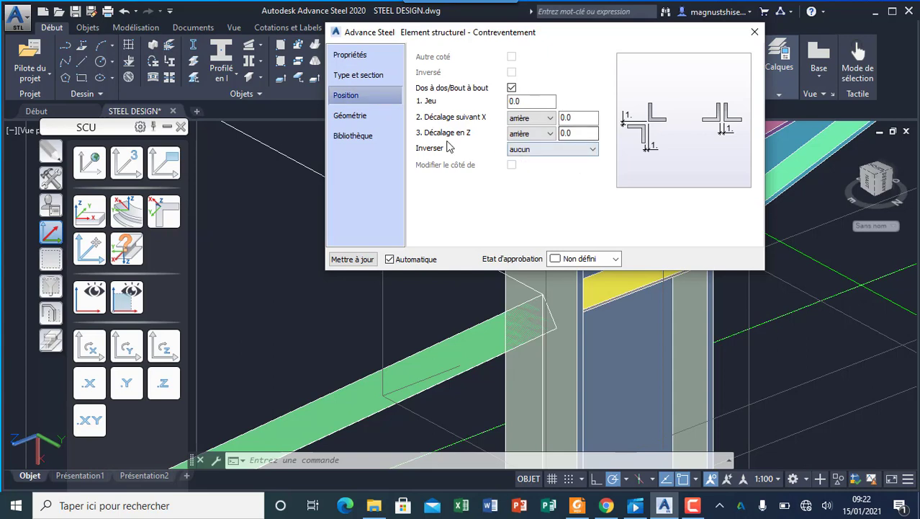
click(371, 115)
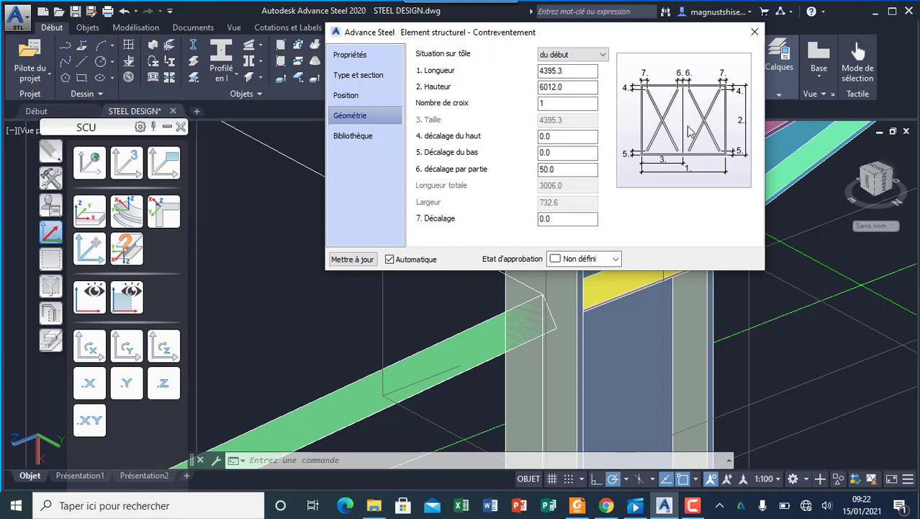
click(592, 57)
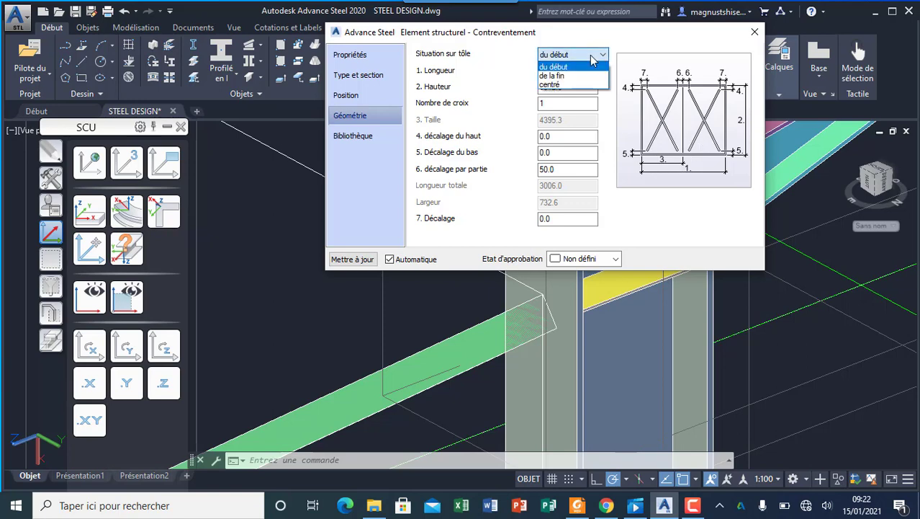
click(592, 60)
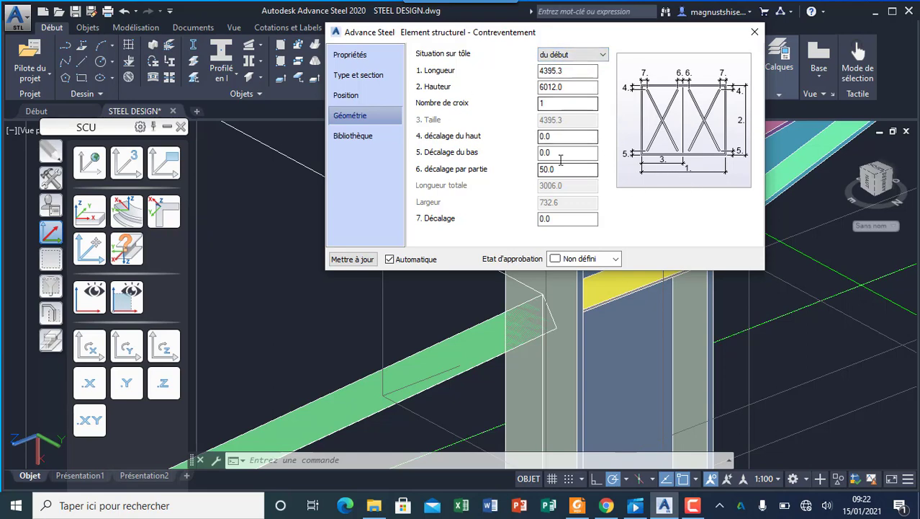
click(372, 141)
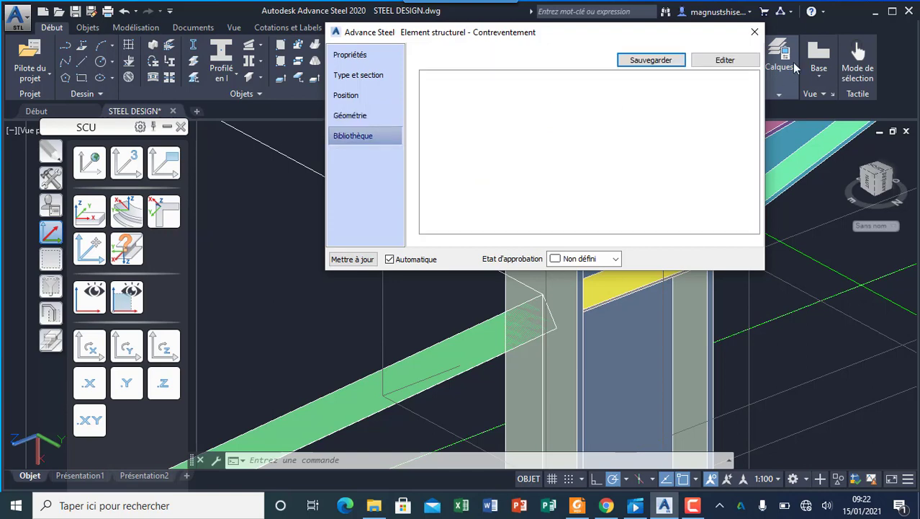
click(754, 32)
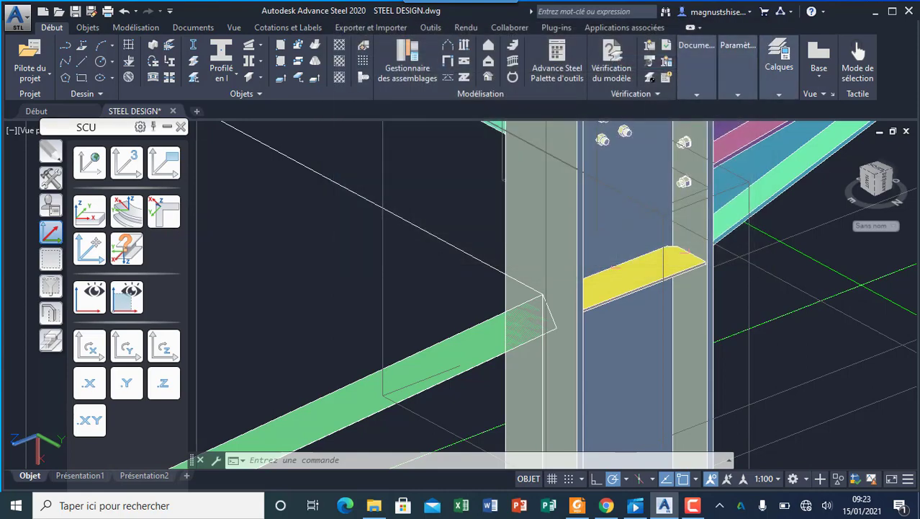
Examine the diagonal from the penultimate column's top to the corner column's base at both of its ends.
scroll(618, 294, down, 4)
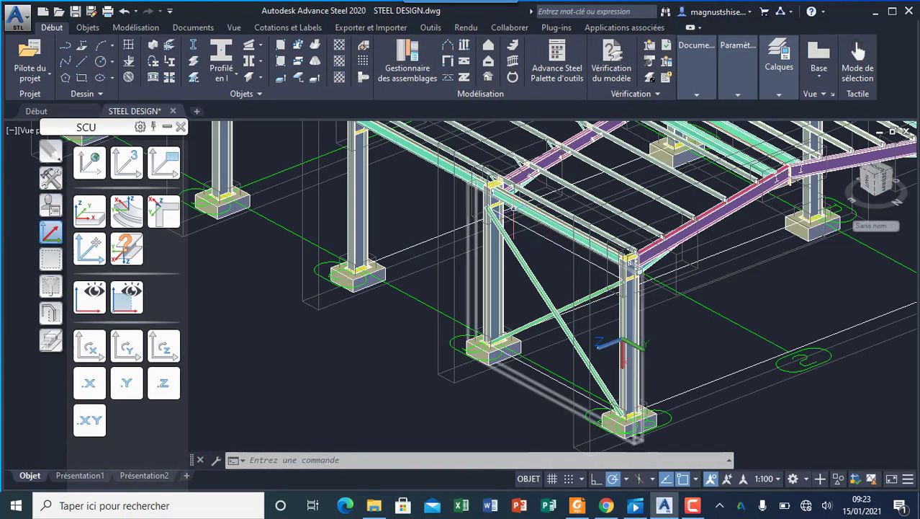
scroll(499, 208, up, 9)
scroll(484, 201, up, 2)
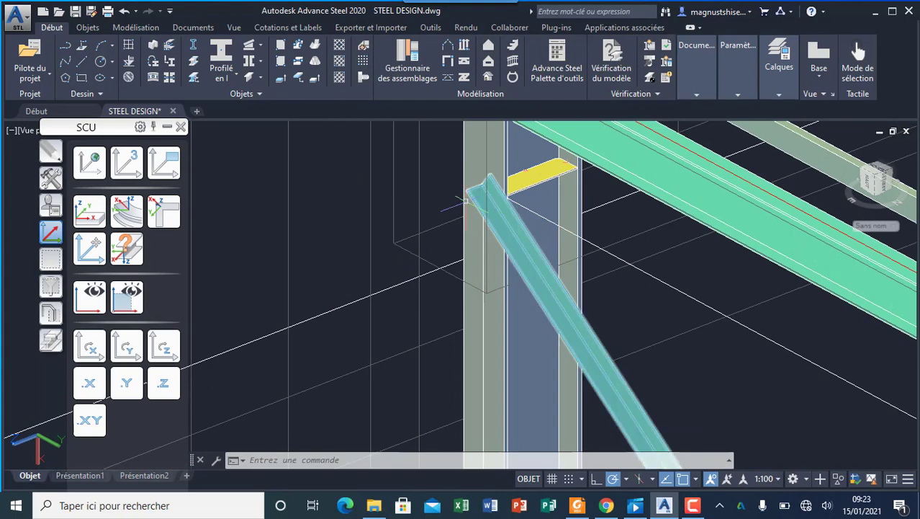
scroll(446, 196, down, 5)
scroll(451, 198, down, 2)
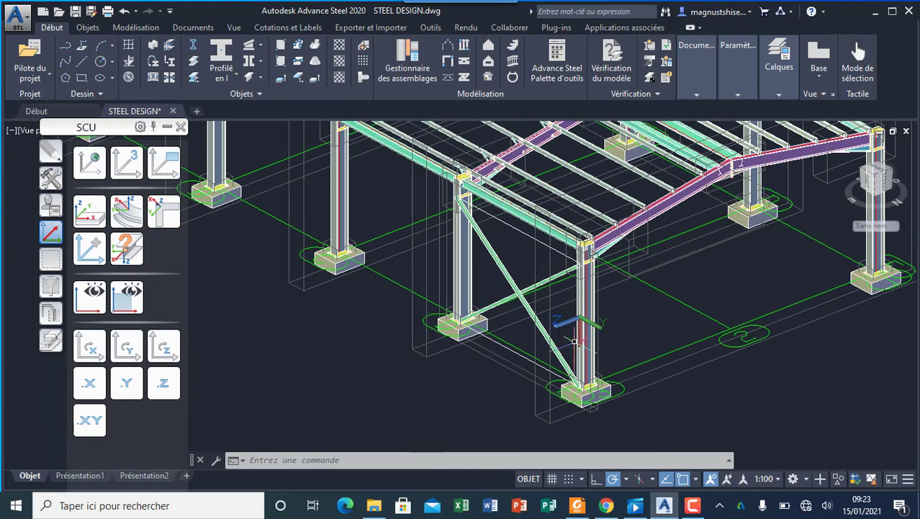
scroll(574, 340, up, 7)
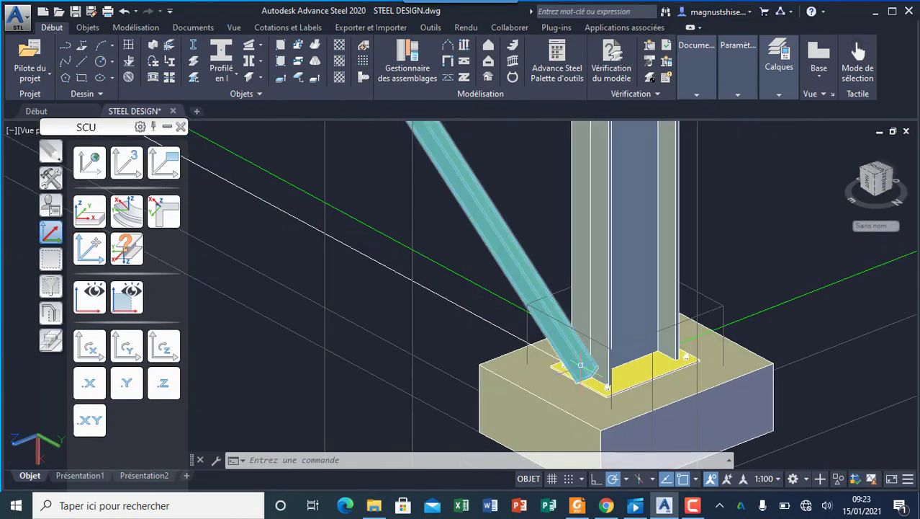
scroll(580, 365, down, 4)
scroll(420, 328, down, 3)
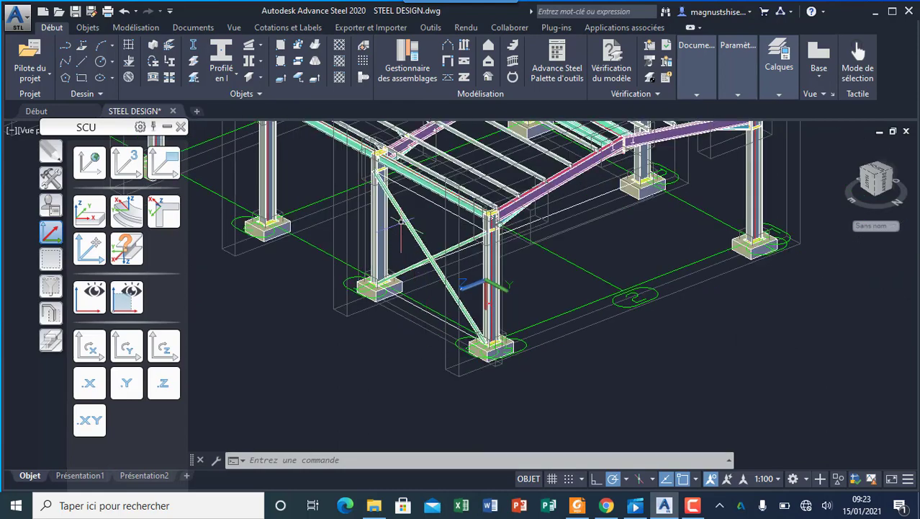
Examine the other diagonal where it meets the penultimate column's base and the corner column's top.
scroll(399, 265, up, 3)
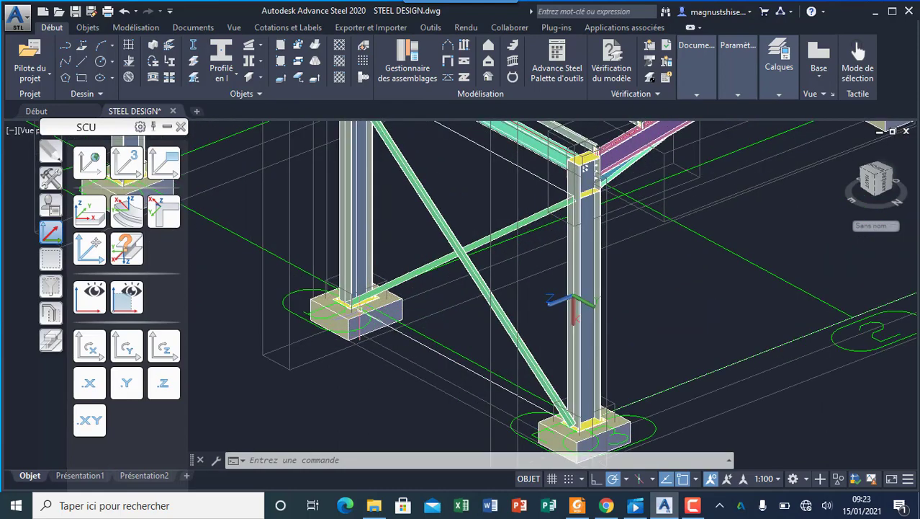
scroll(361, 307, up, 3)
scroll(364, 289, up, 3)
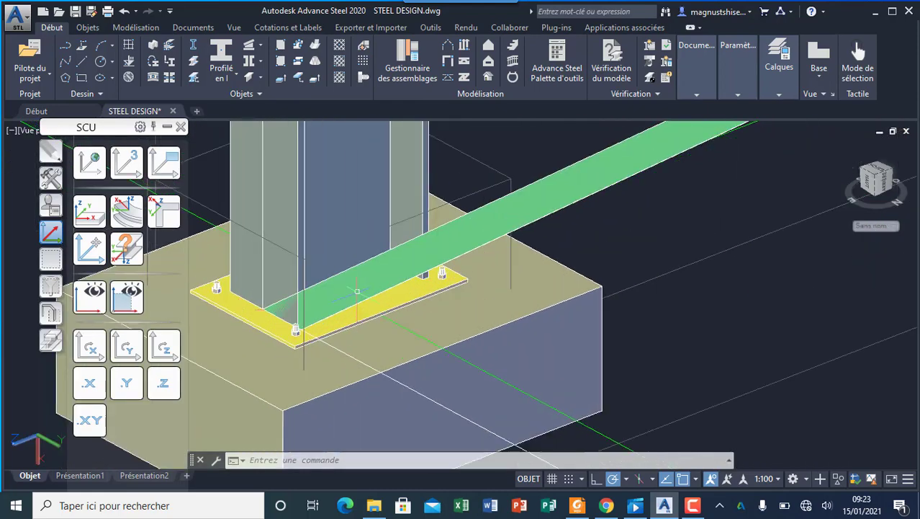
scroll(332, 298, down, 5)
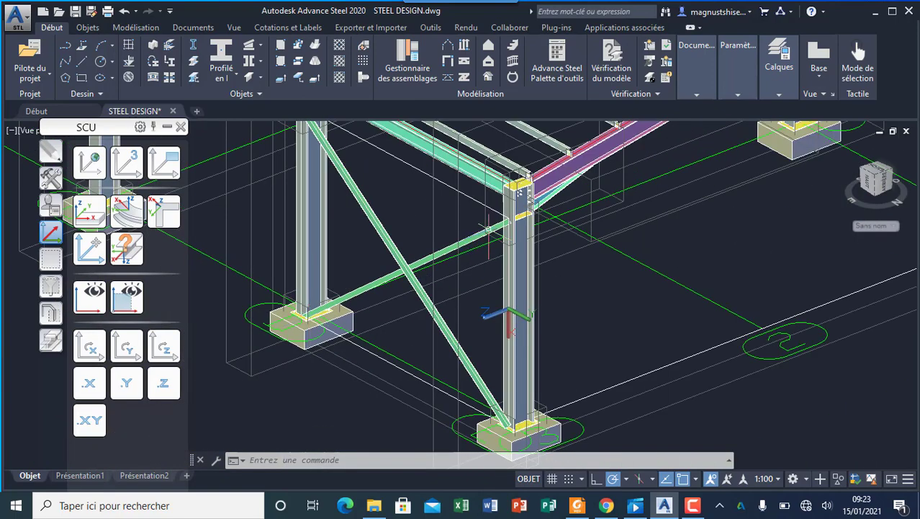
scroll(502, 224, up, 4)
scroll(502, 225, up, 2)
scroll(513, 321, down, 4)
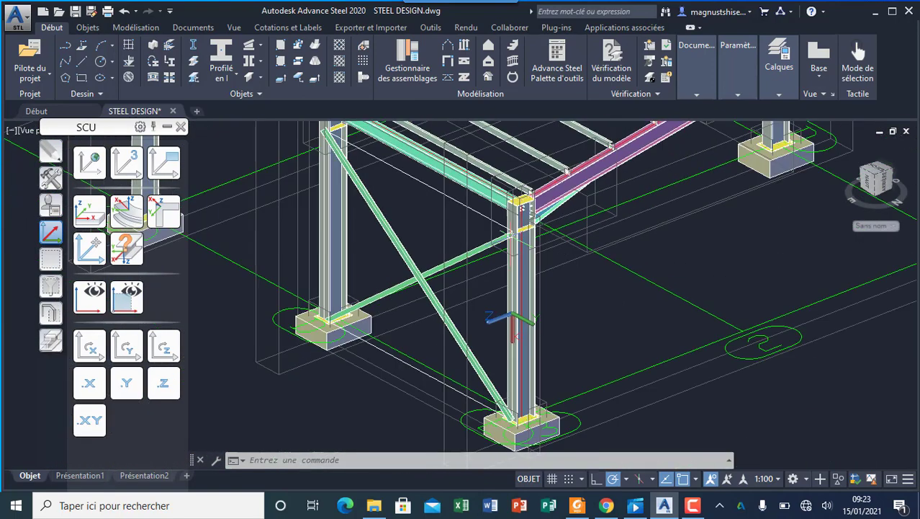
scroll(384, 261, down, 2)
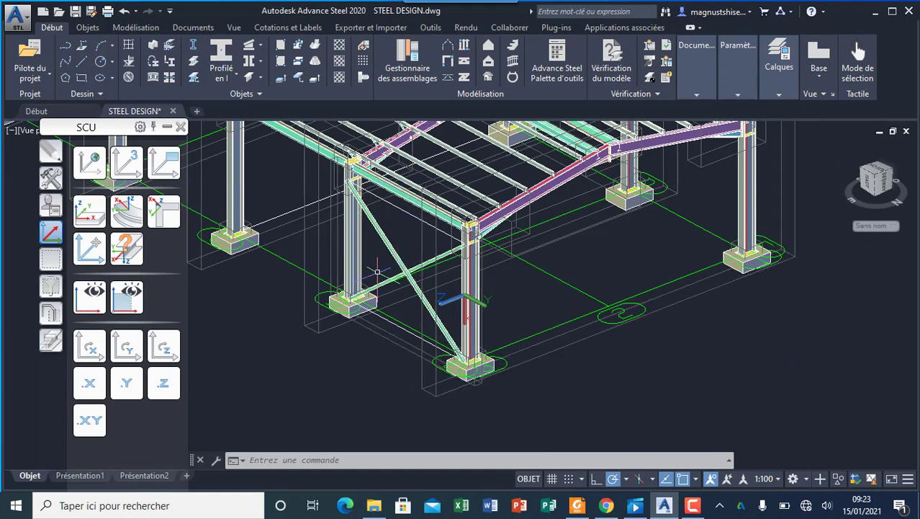
click(396, 207)
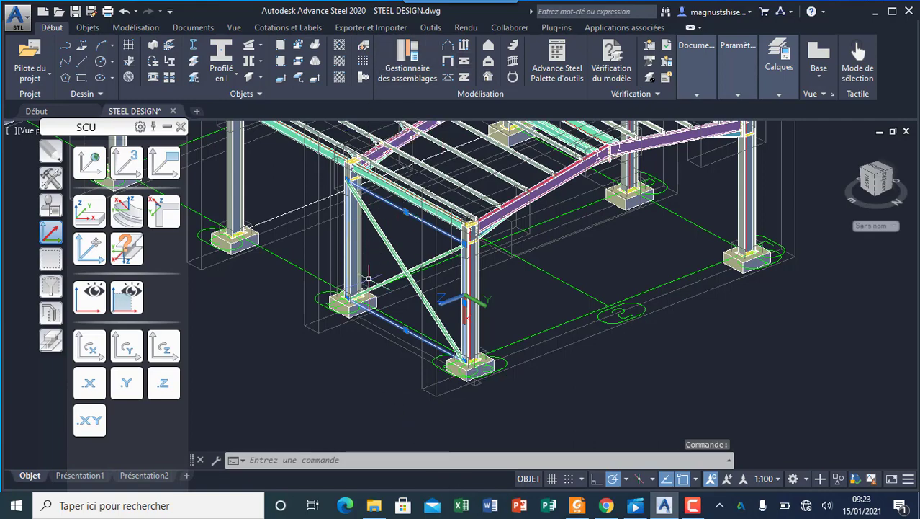
scroll(364, 124, up, 3)
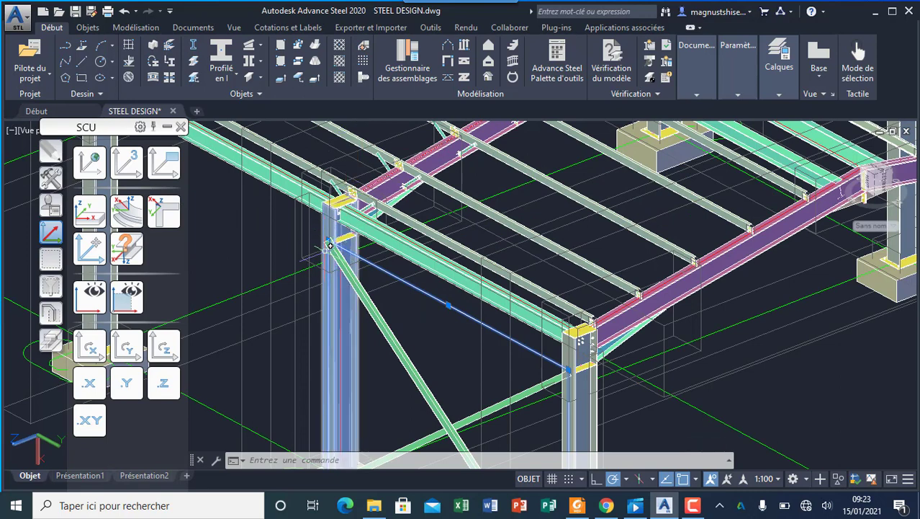
click(332, 237)
click(332, 237)
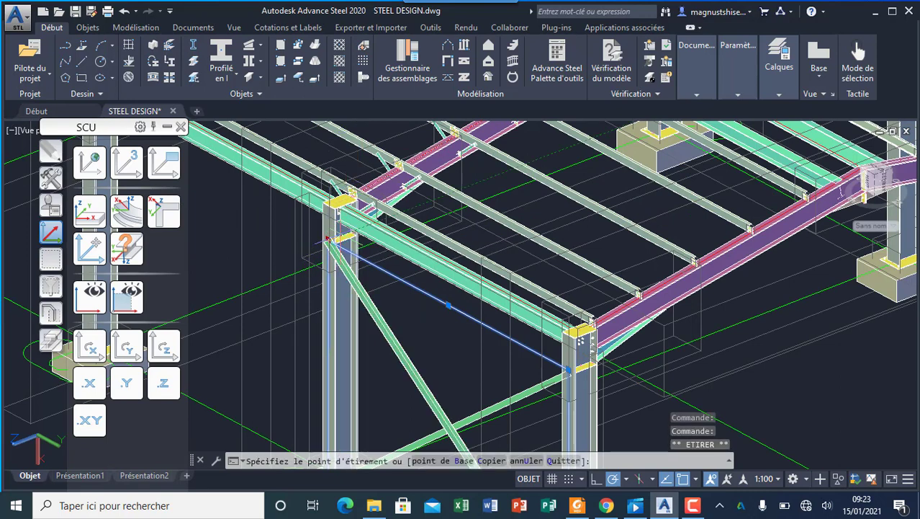
click(329, 239)
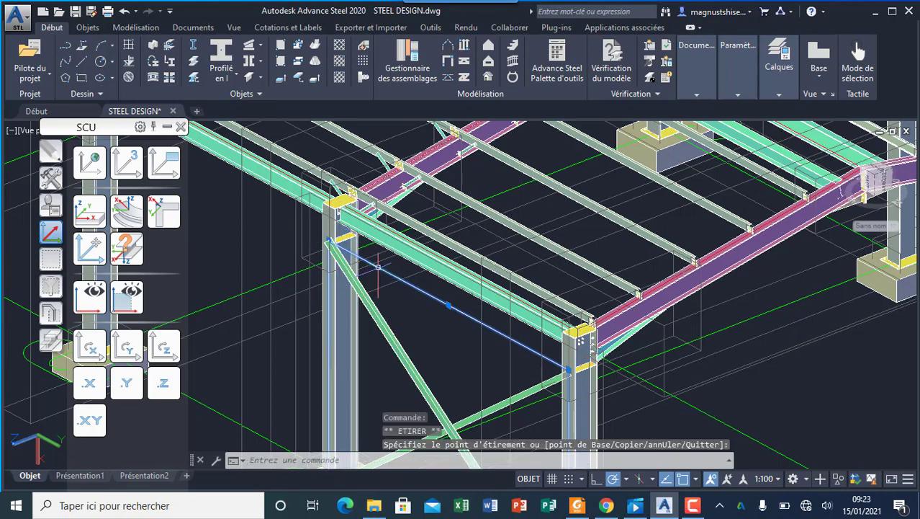
Select the end-bay cross bracing and set up an element transform with the Déplacer (move) option, connected objects included.
scroll(350, 275, down, 5)
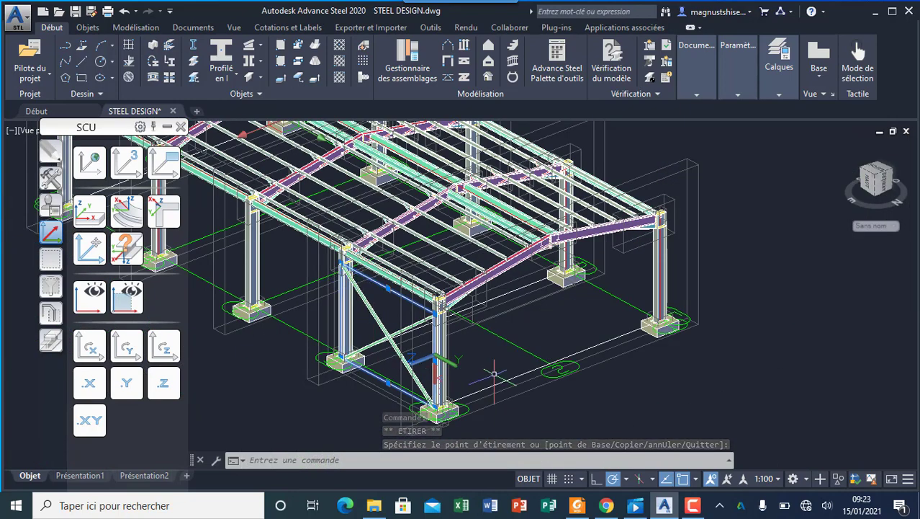
click(378, 316)
click(374, 340)
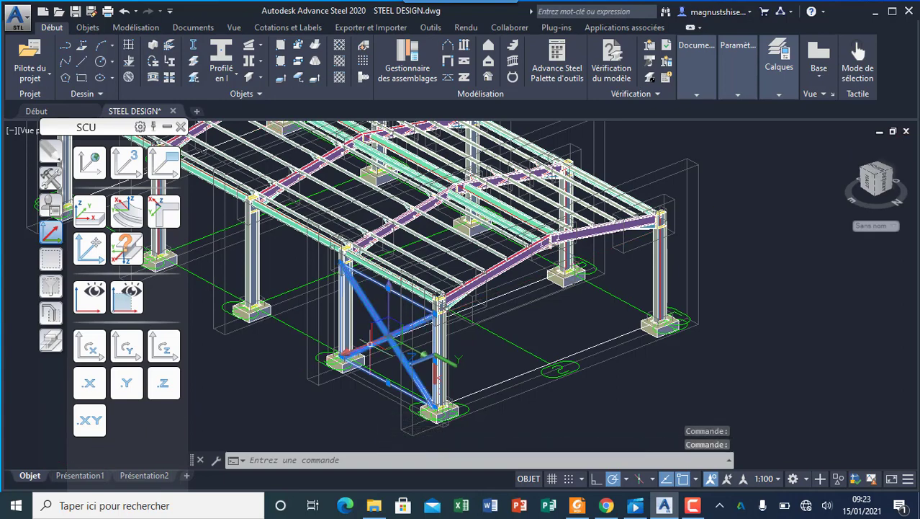
scroll(364, 255, up, 2)
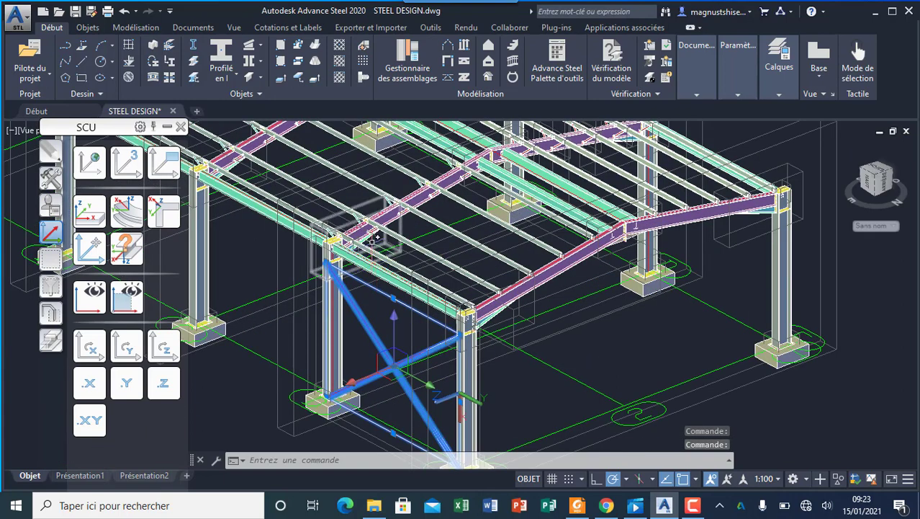
scroll(363, 256, up, 1)
scroll(322, 250, up, 2)
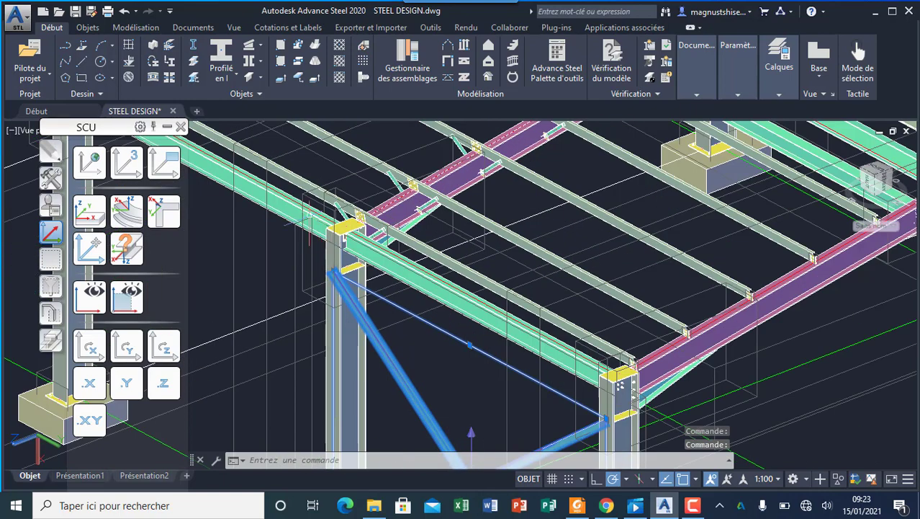
click(51, 178)
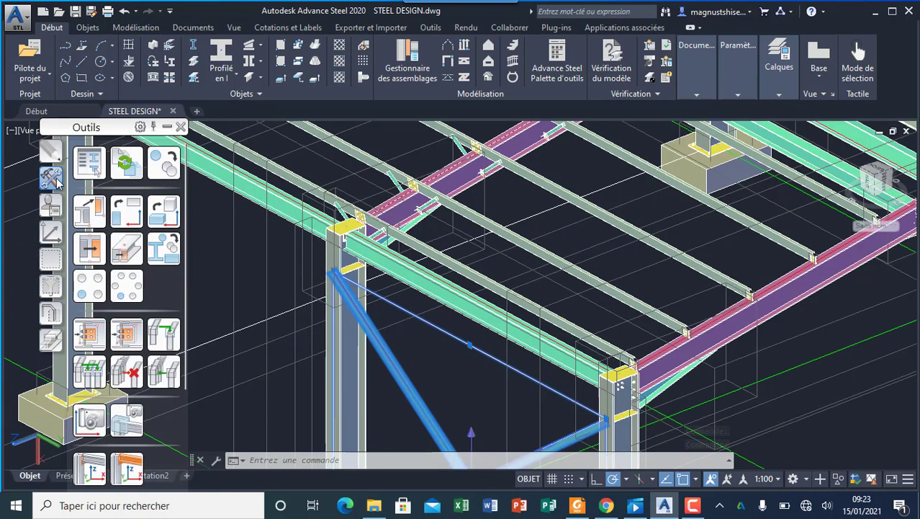
click(163, 165)
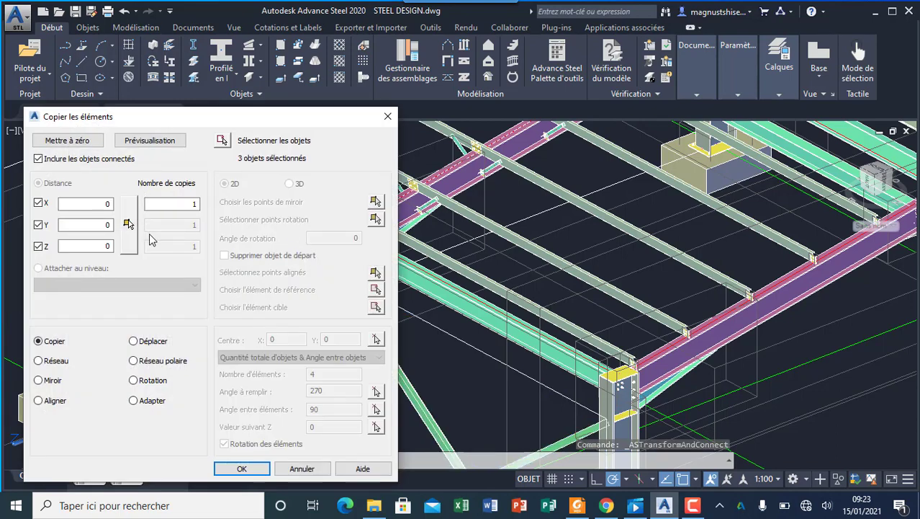
click(133, 342)
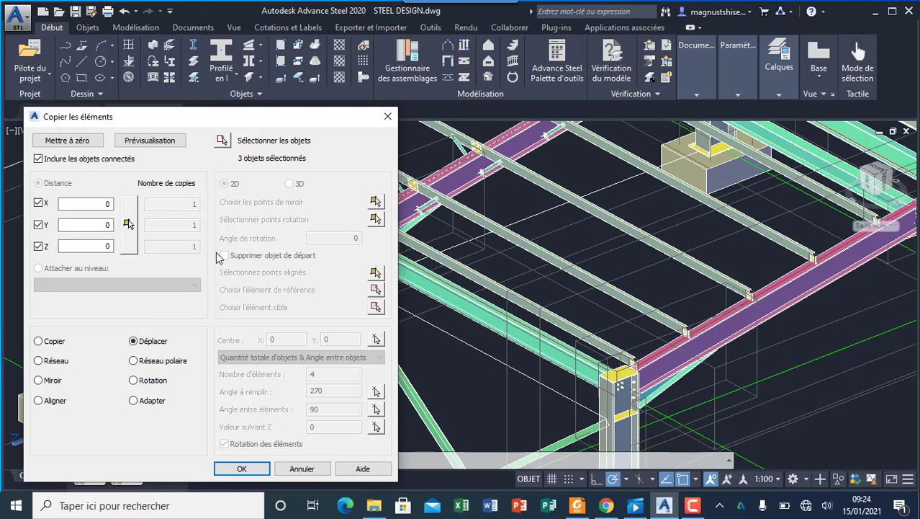
click(130, 226)
scroll(364, 282, up, 5)
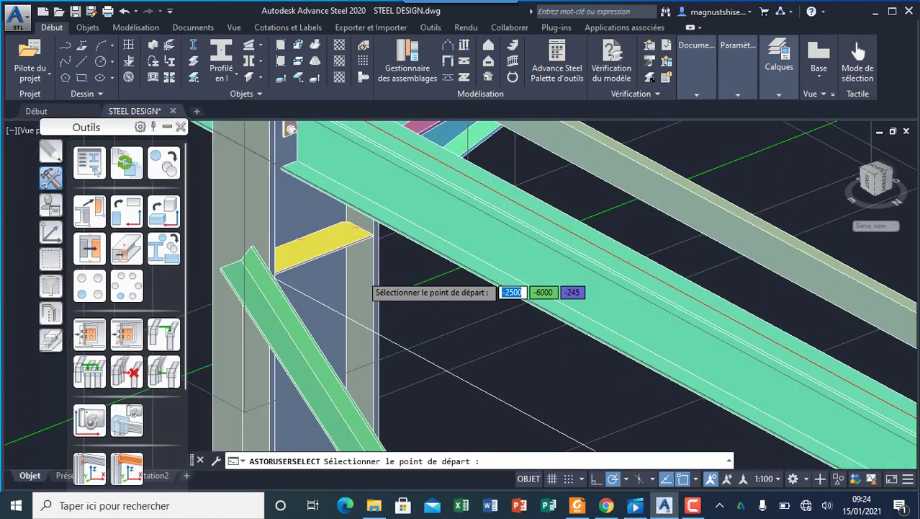
click(231, 249)
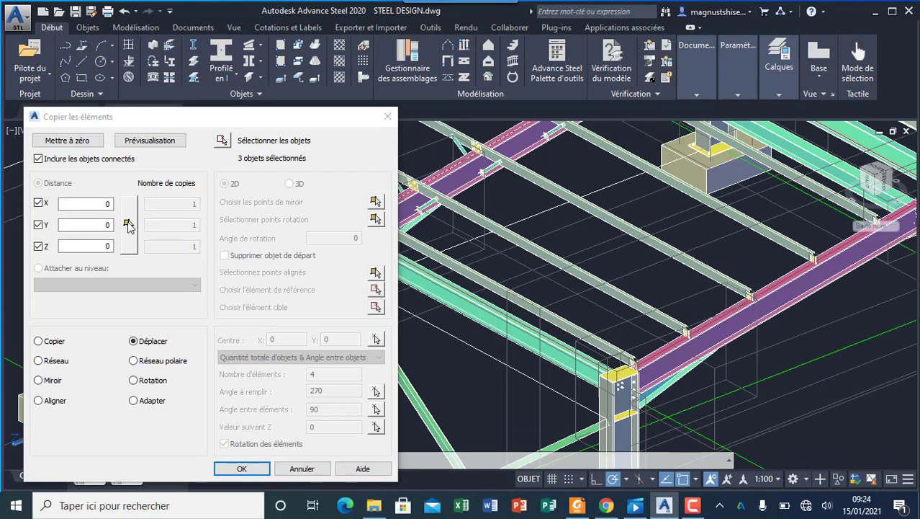
Move the bracing by -245 along Z, from the penultimate column's outer flange to the centre of its web.
click(129, 225)
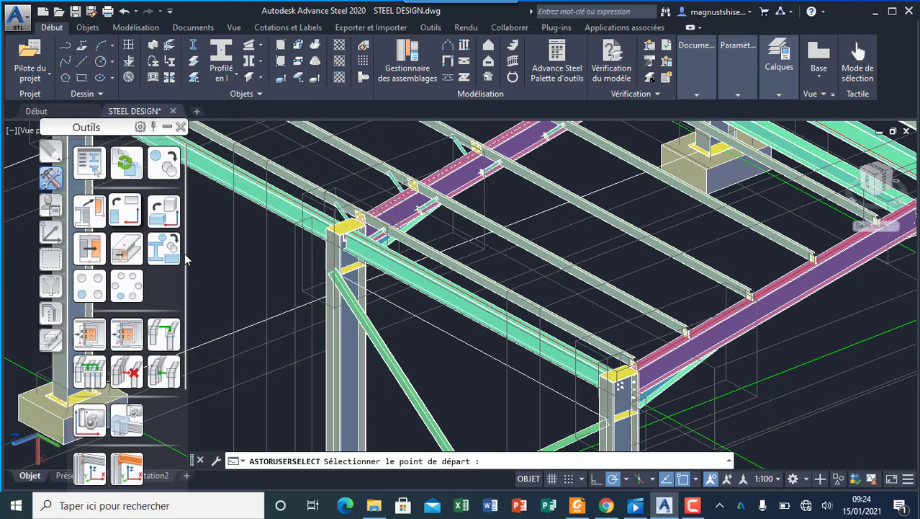
scroll(328, 288, up, 5)
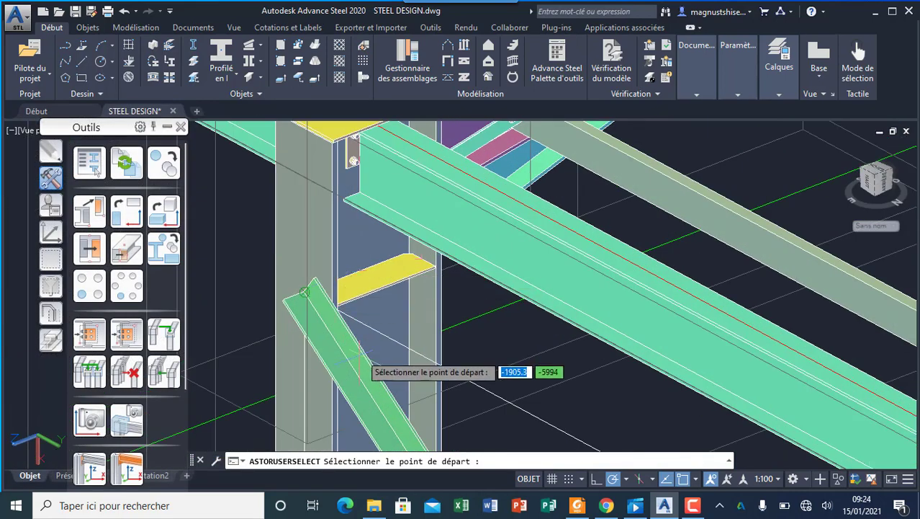
click(305, 292)
click(360, 272)
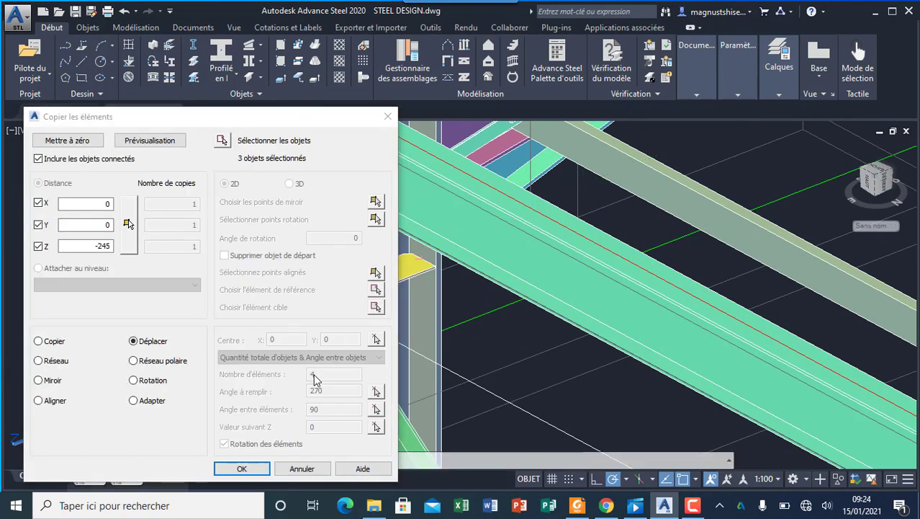
click(242, 468)
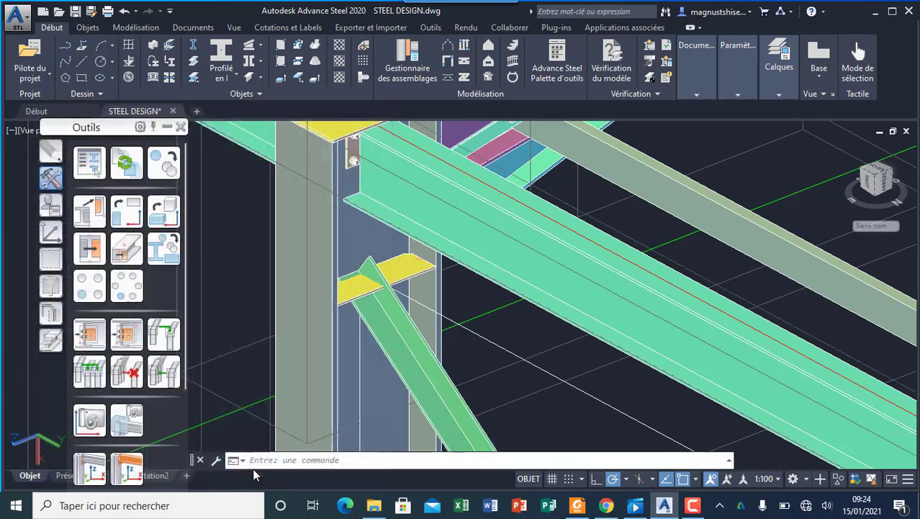
Examine the moved bracing across the end bay and where its diagonal meets the top of the penultimate column.
scroll(257, 302, down, 2)
scroll(257, 302, down, 3)
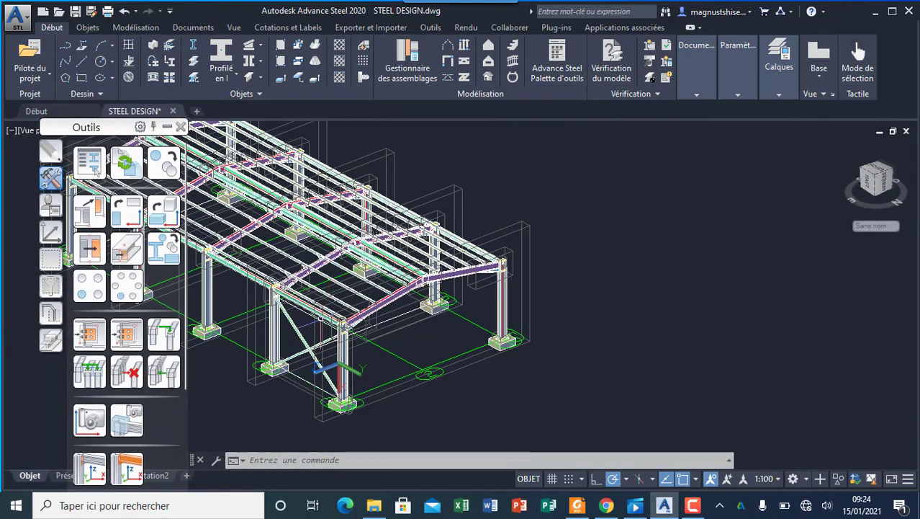
scroll(257, 302, up, 6)
scroll(346, 380, down, 5)
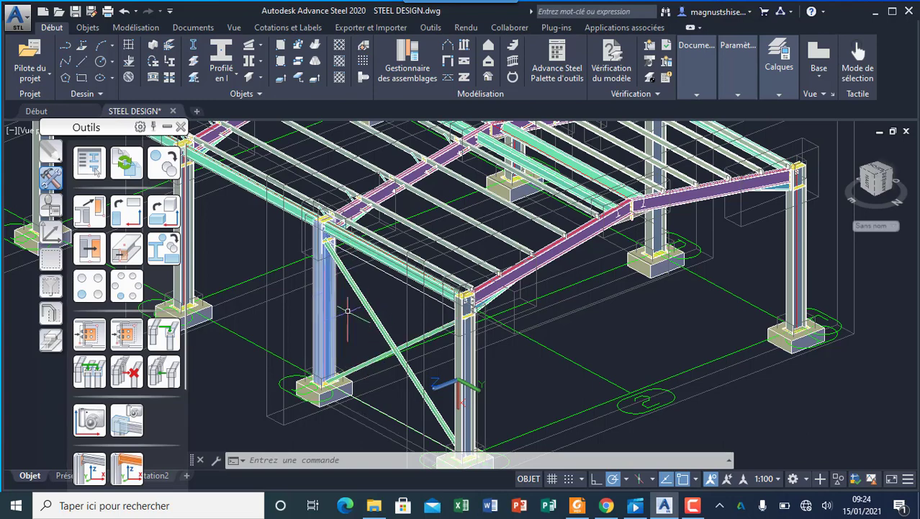
scroll(329, 253, up, 3)
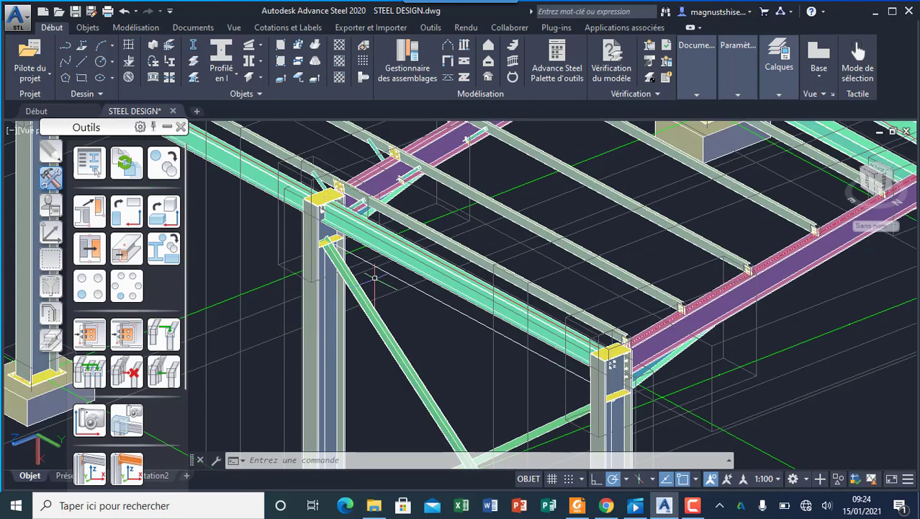
scroll(337, 310, down, 4)
scroll(328, 337, up, 4)
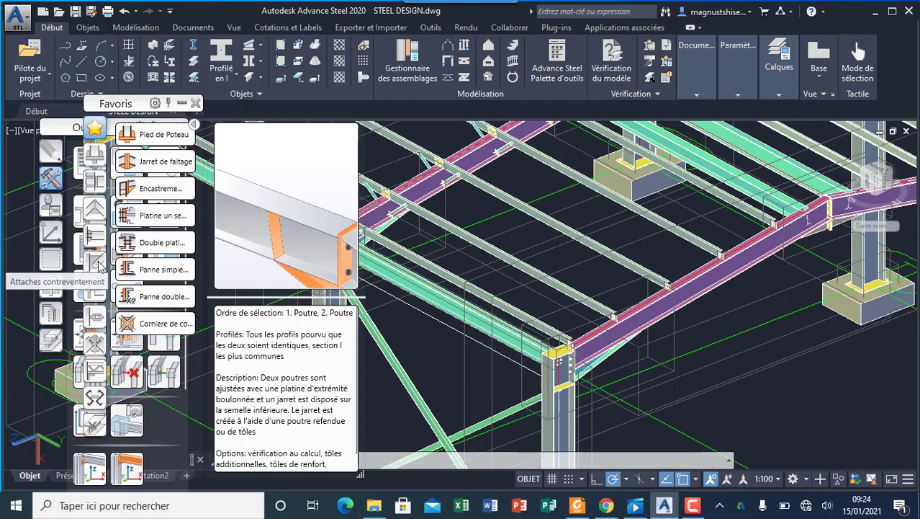
Connect the diagonal's upper end to the penultimate column with a single-diagonal gusset (Gousset sur une diagonale).
click(98, 264)
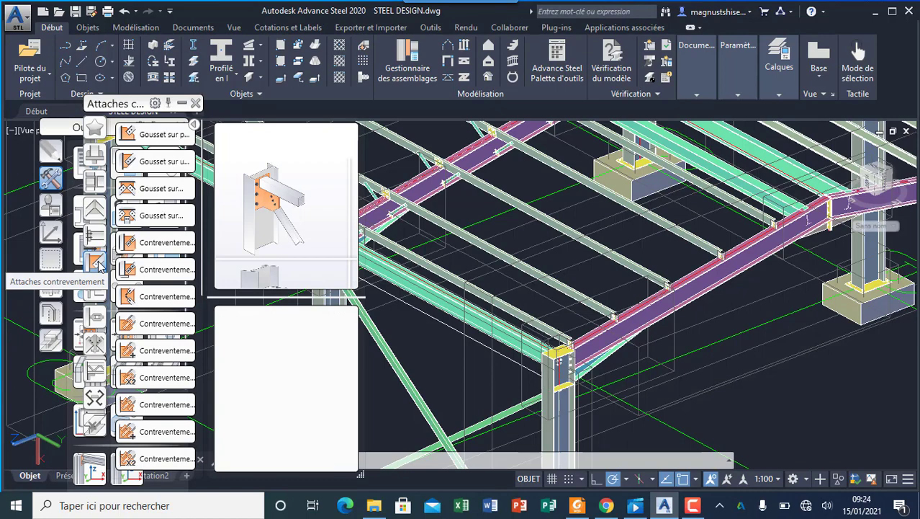
click(155, 163)
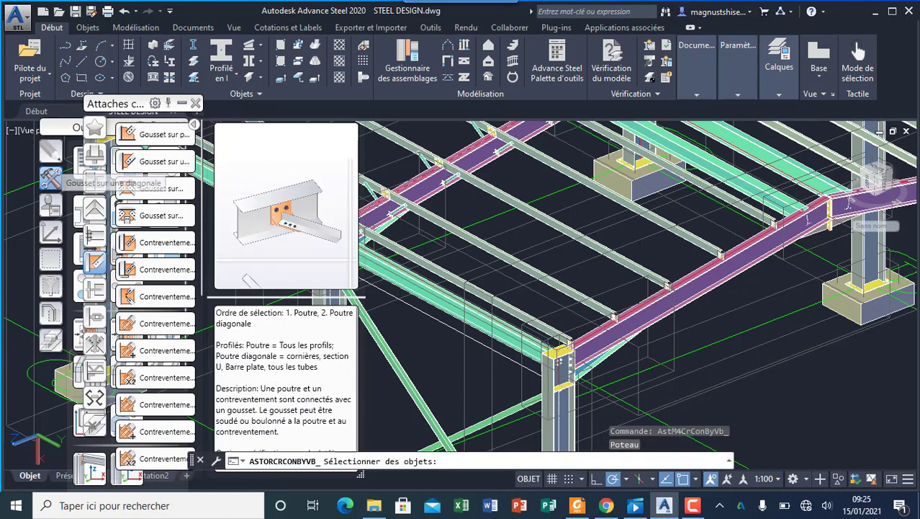
scroll(425, 276, down, 4)
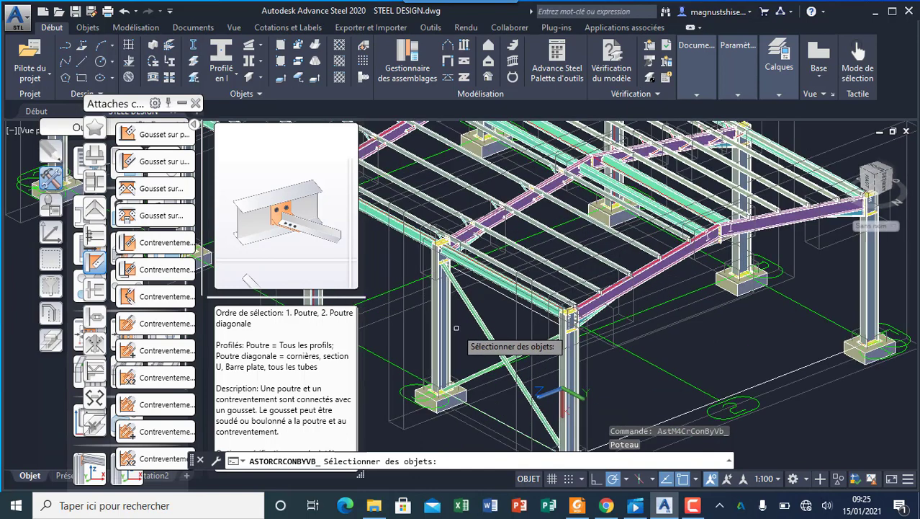
scroll(451, 316, up, 5)
click(421, 275)
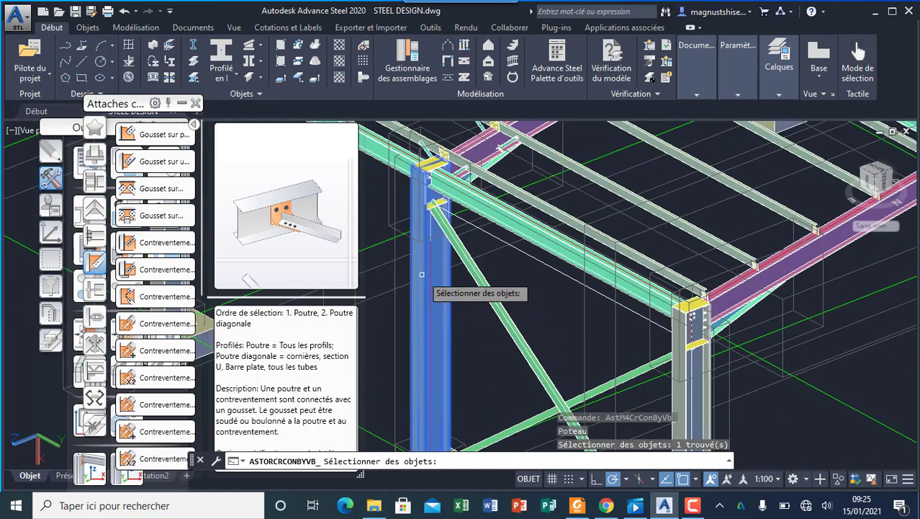
click(472, 257)
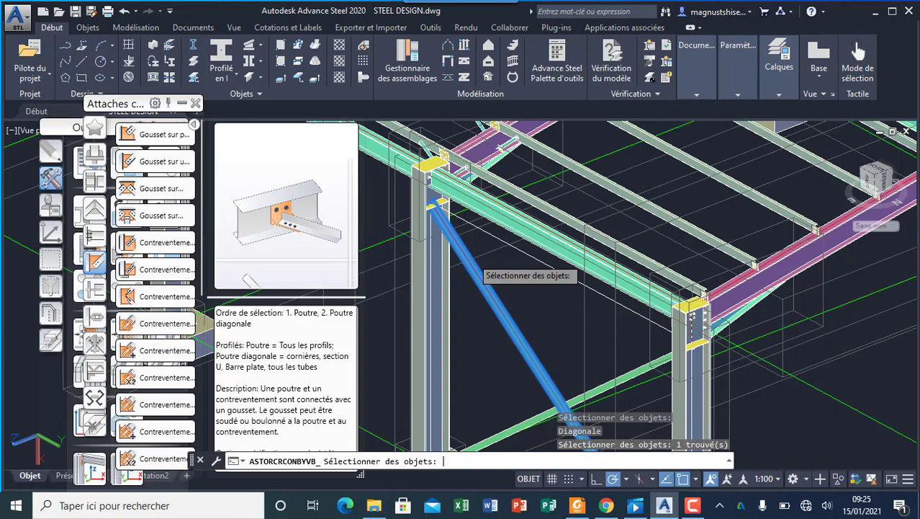
key(Return)
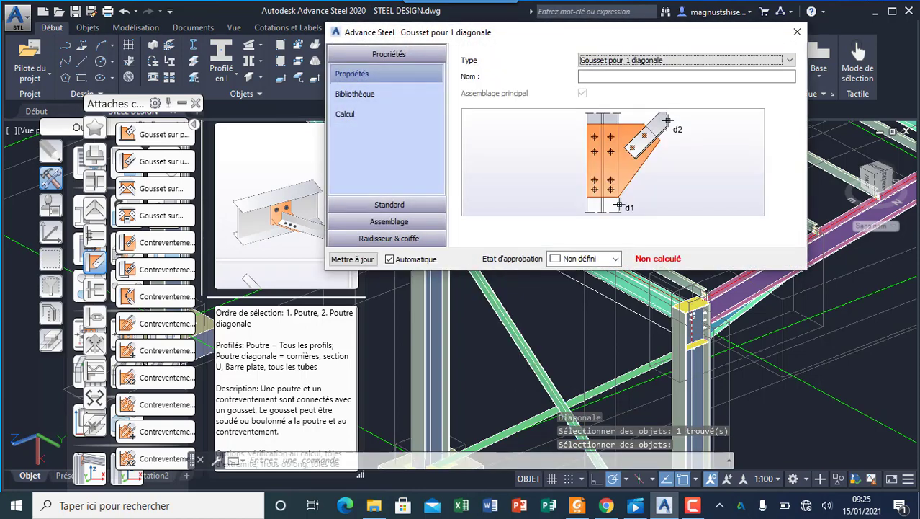
click(393, 205)
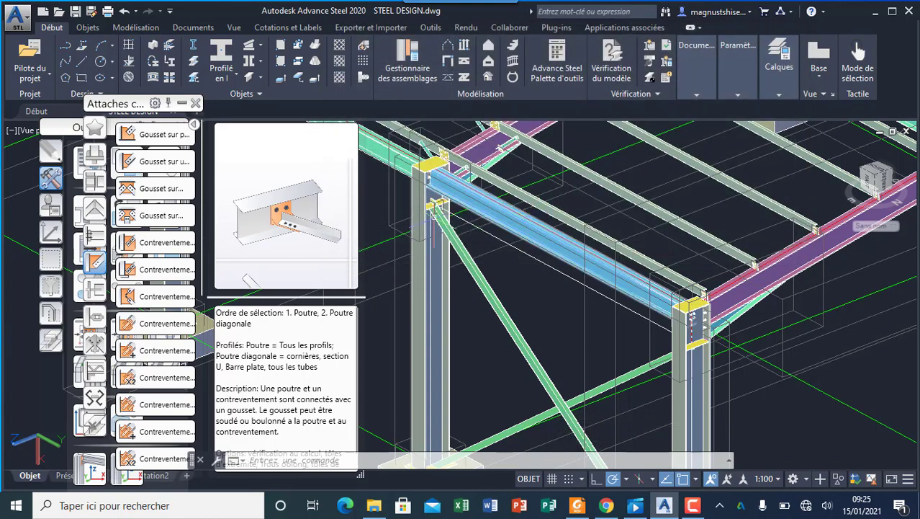
Examine the gusset where the diagonal meets the top of the penultimate column.
scroll(436, 184, up, 5)
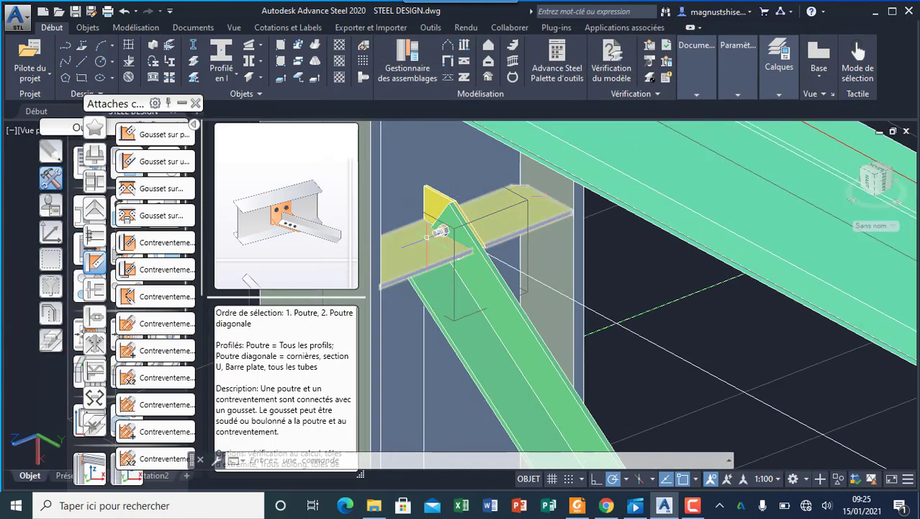
scroll(436, 232, down, 3)
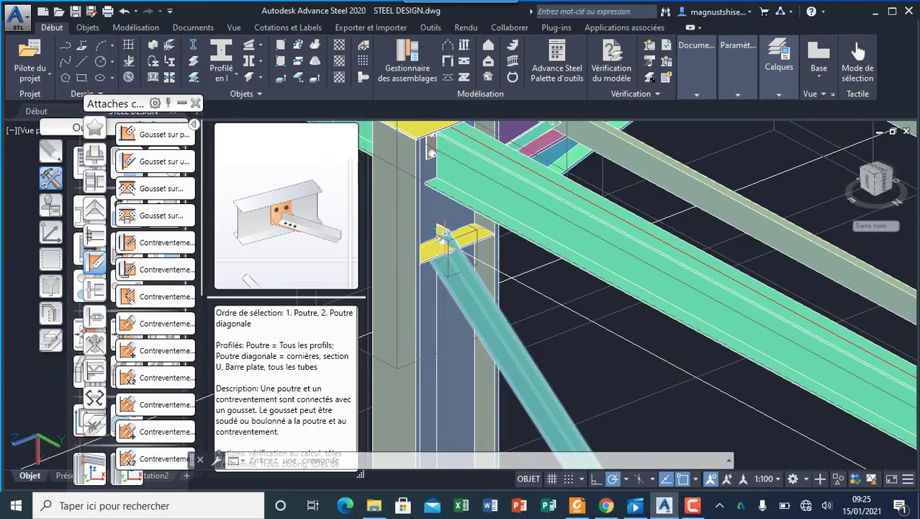
scroll(411, 229, up, 3)
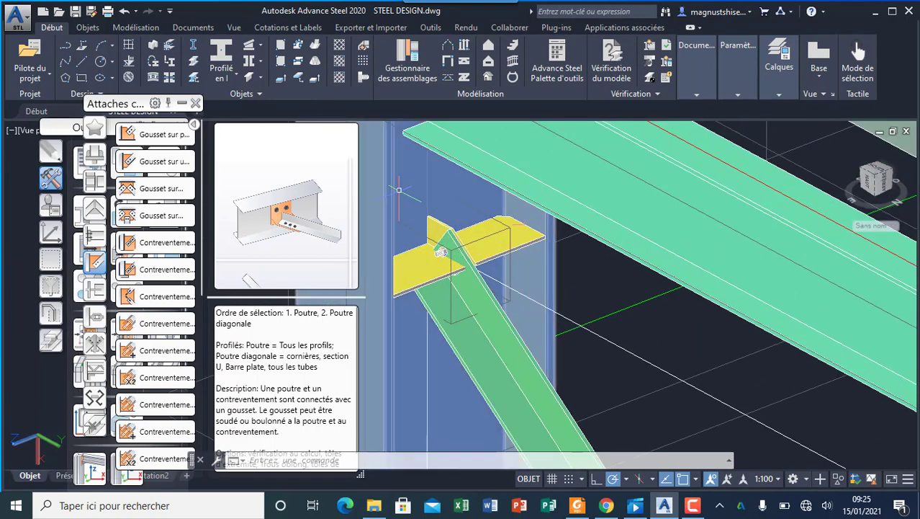
scroll(419, 205, down, 4)
scroll(401, 177, down, 3)
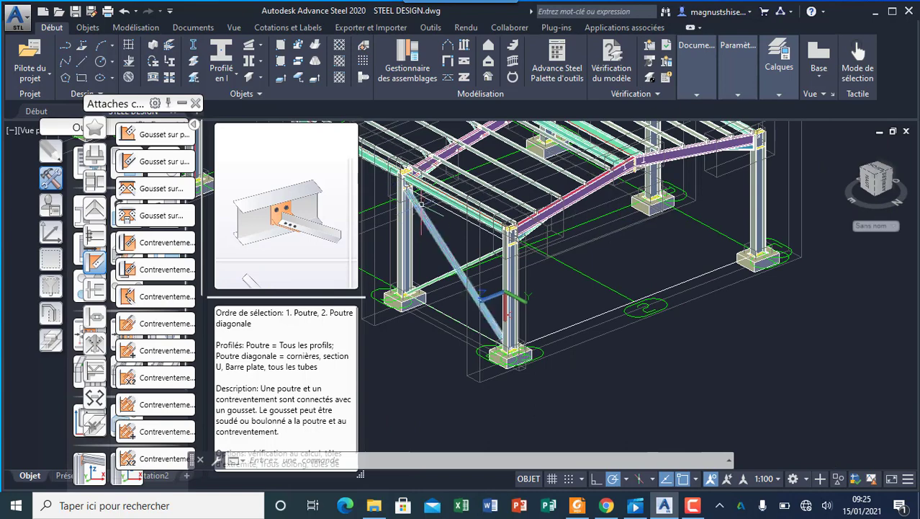
Connect the other diagonal's lower end to the base of the penultimate column with a single-diagonal gusset and check the plate.
scroll(420, 291, up, 5)
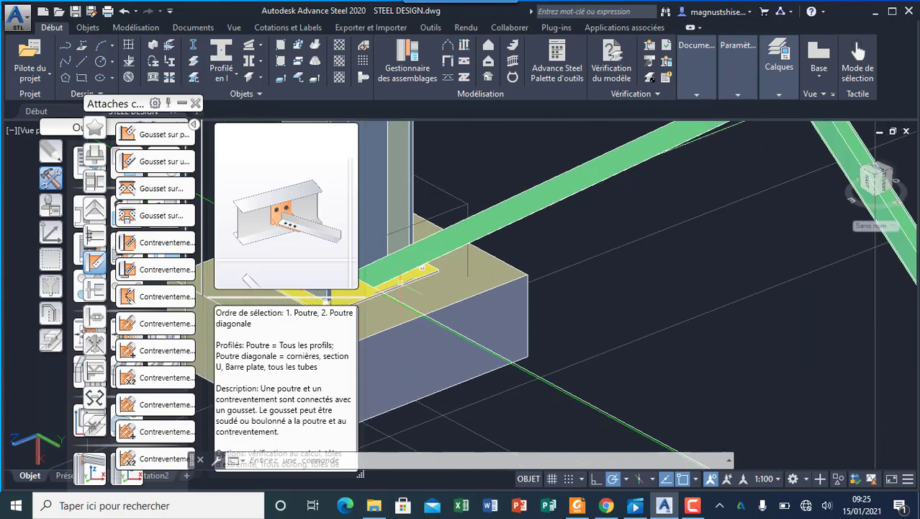
scroll(451, 276, down, 2)
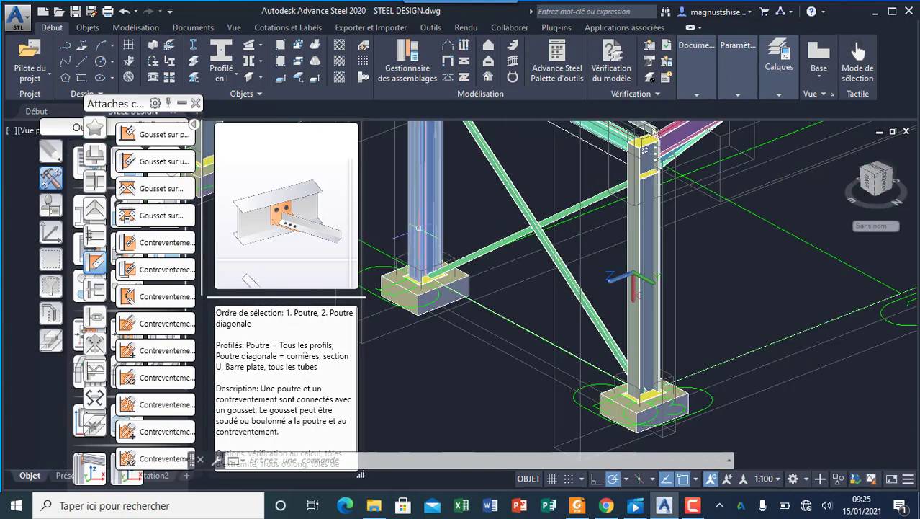
click(144, 160)
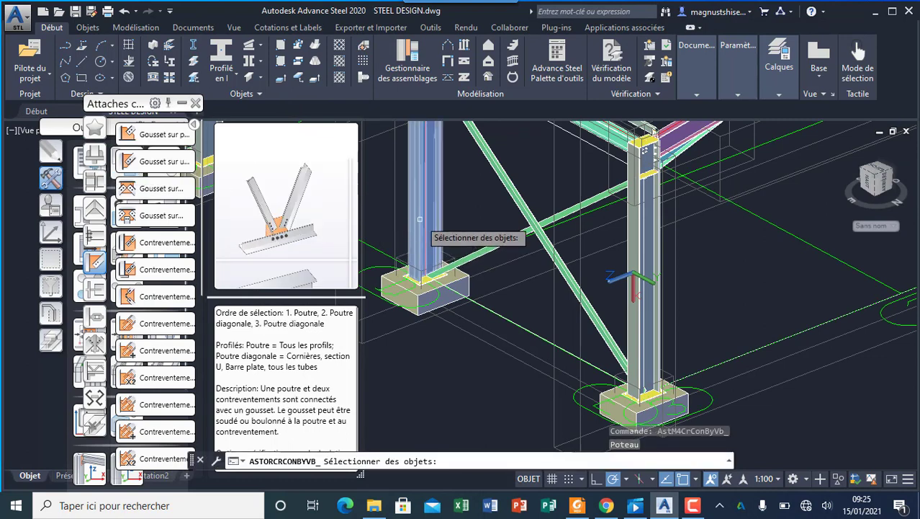
click(420, 219)
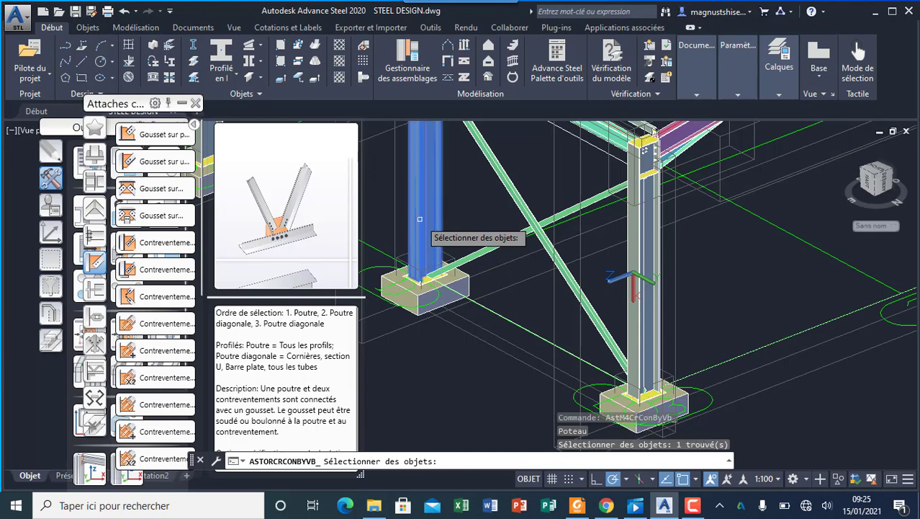
key(Return)
click(484, 252)
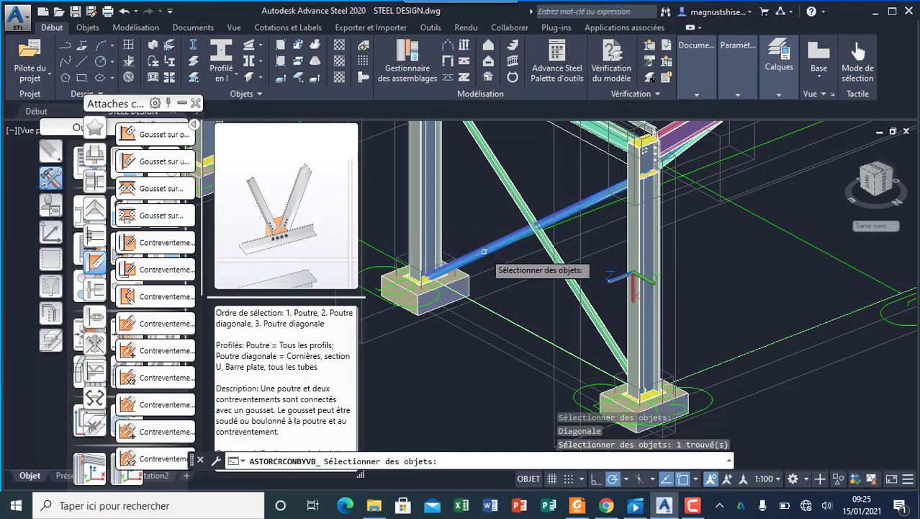
key(Return)
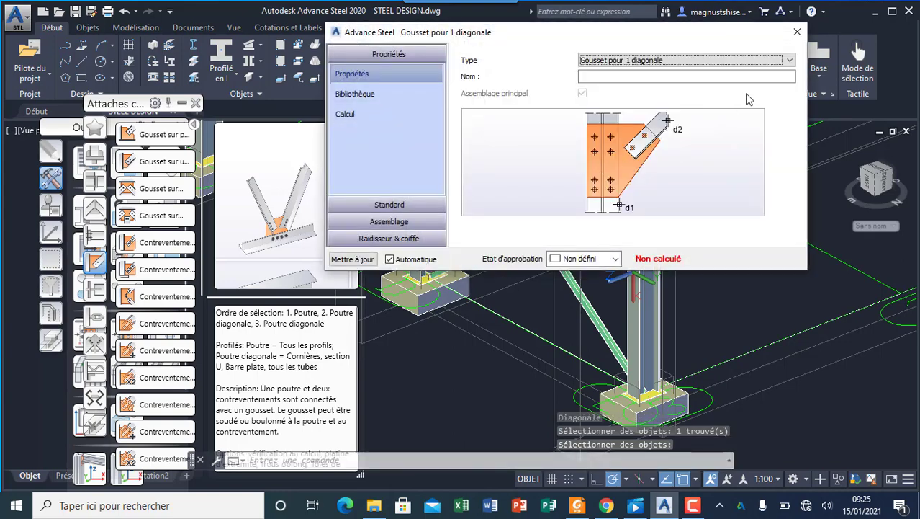
click(797, 32)
scroll(432, 278, up, 5)
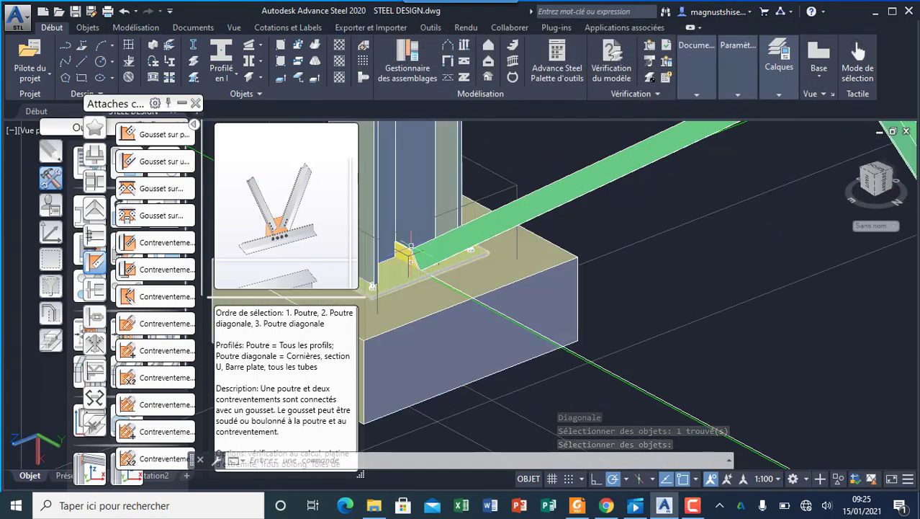
scroll(432, 277, up, 2)
scroll(412, 269, down, 8)
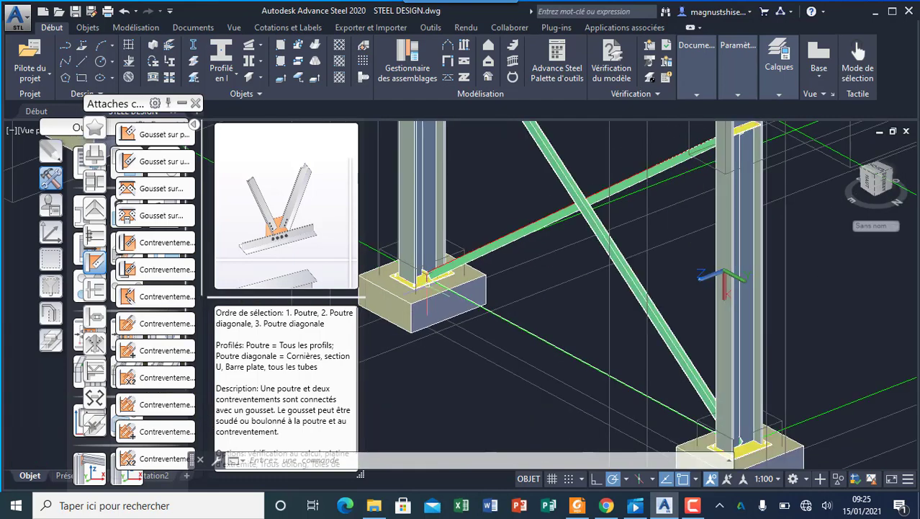
Transfer the gusset from the penultimate column's base to the joint between the corner column and the diagonal's lower end.
scroll(409, 250, up, 3)
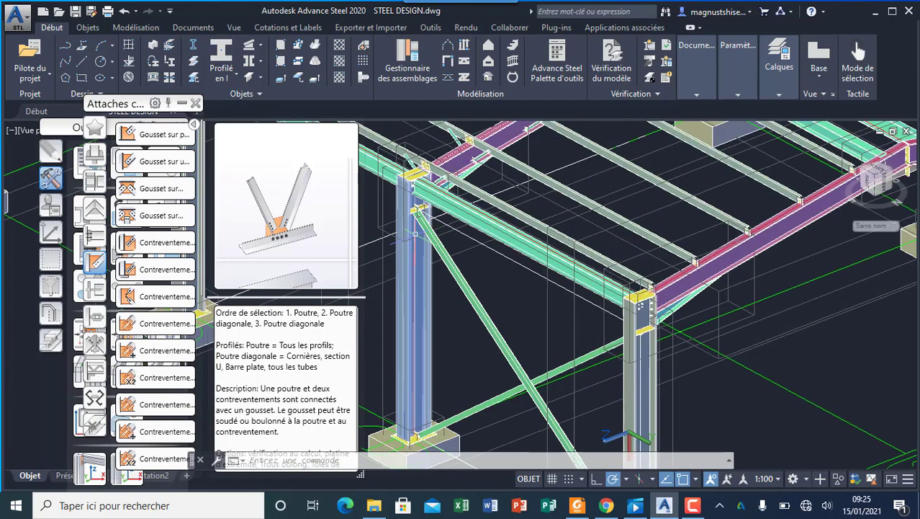
scroll(433, 252, down, 5)
scroll(437, 252, up, 2)
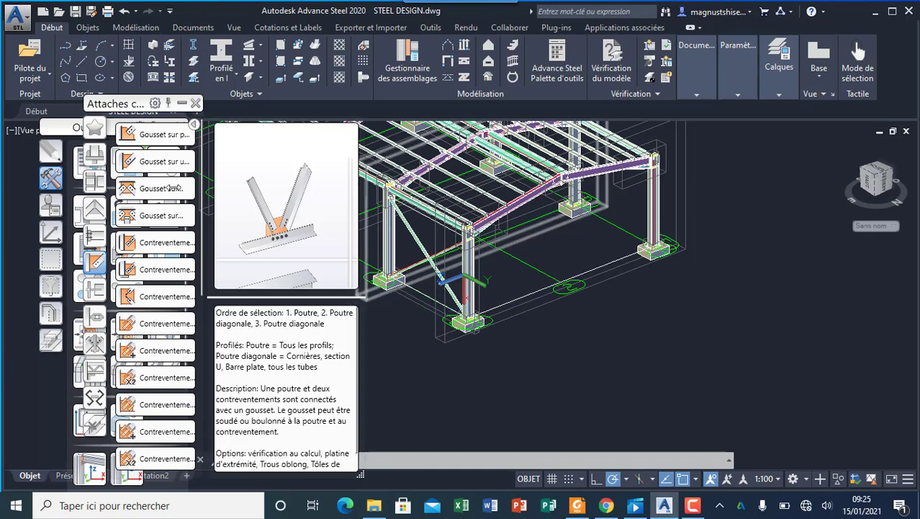
click(181, 106)
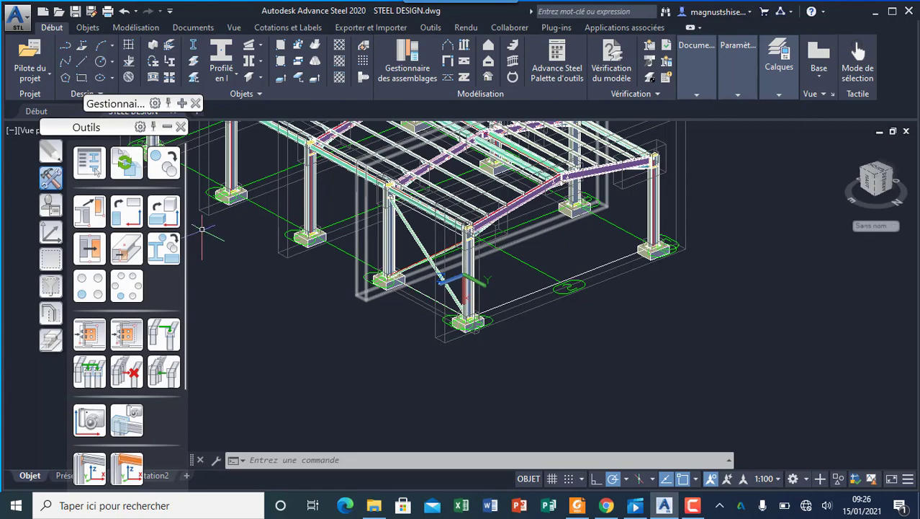
click(92, 337)
scroll(414, 281, up, 6)
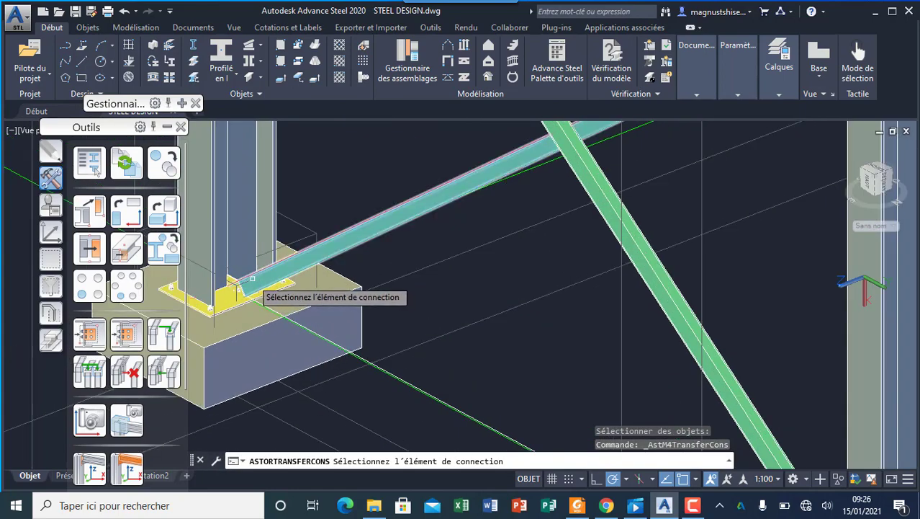
scroll(252, 279, up, 4)
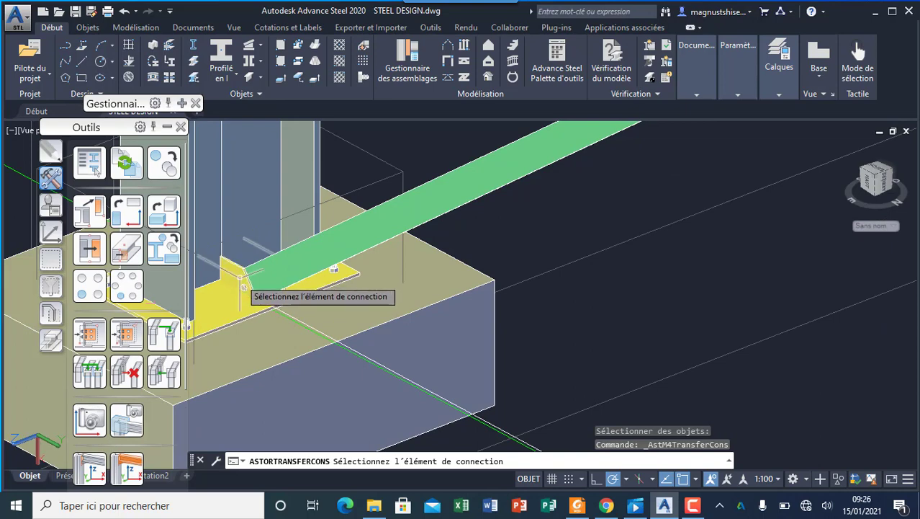
click(239, 278)
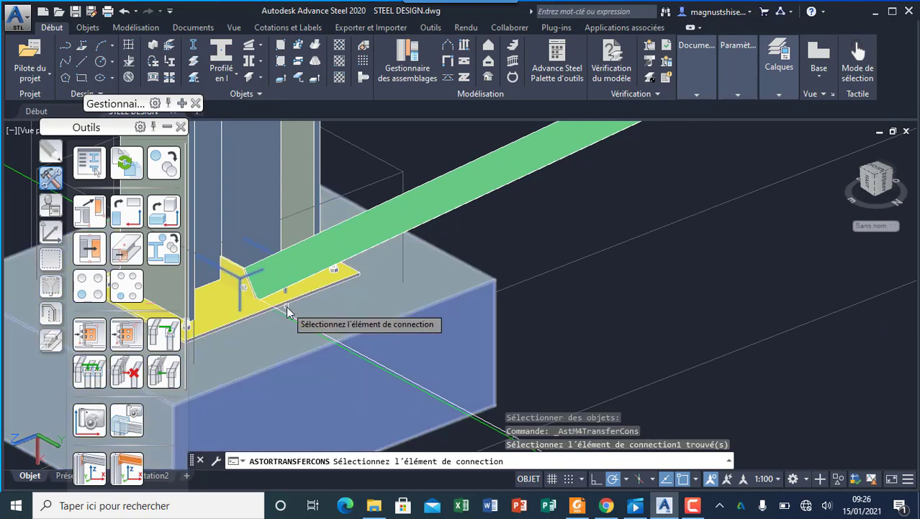
key(Return)
scroll(288, 313, down, 10)
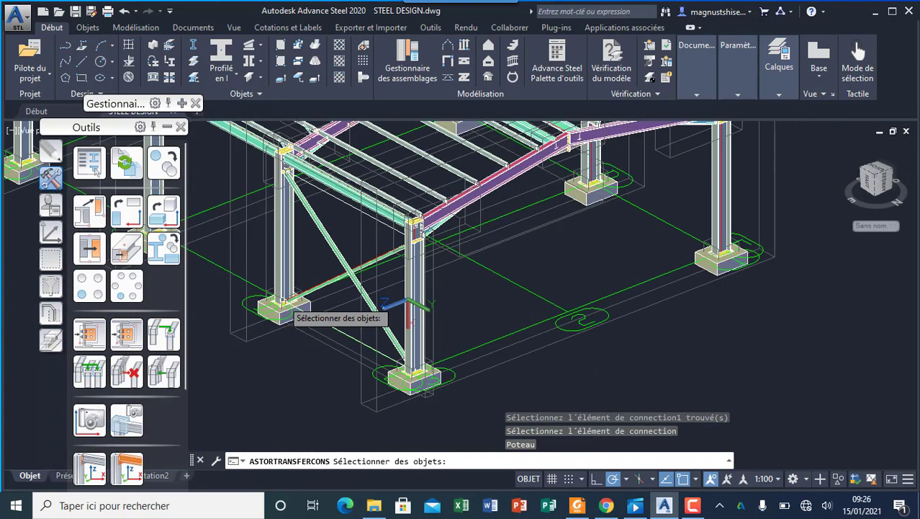
scroll(380, 312, up, 3)
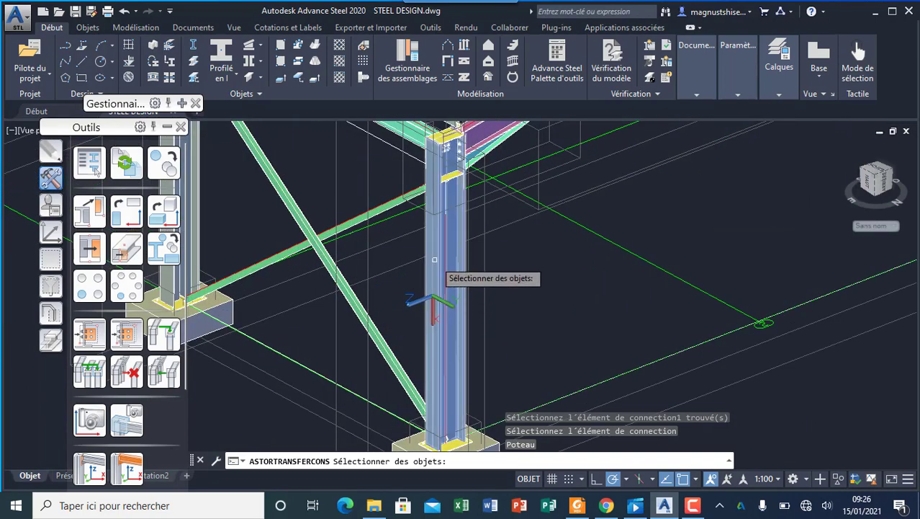
click(434, 259)
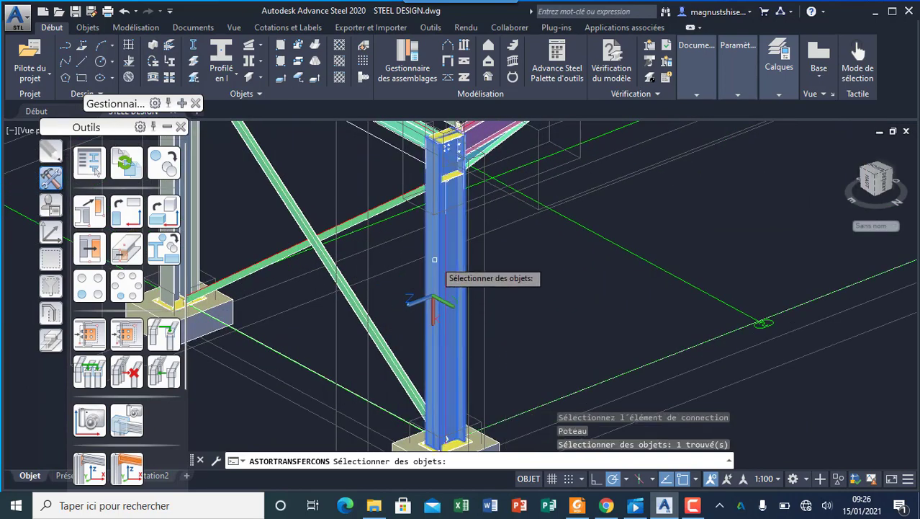
key(Return)
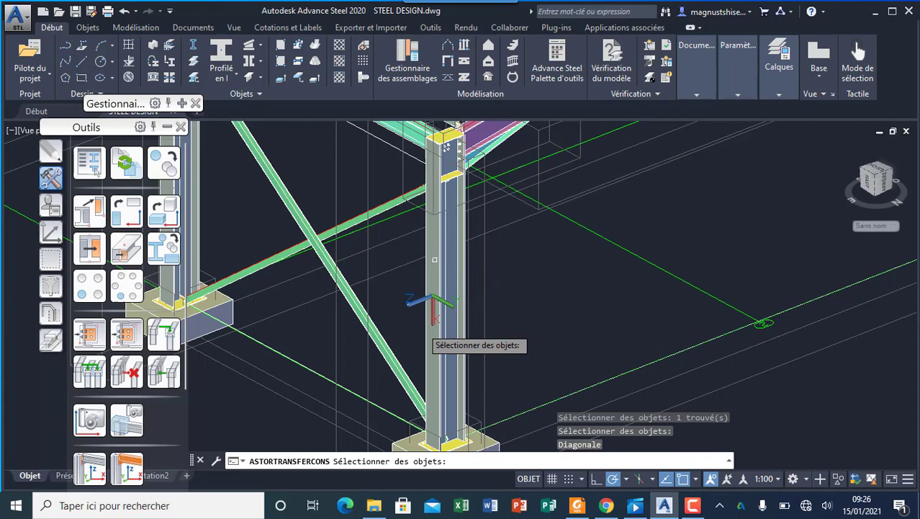
click(400, 362)
key(Return)
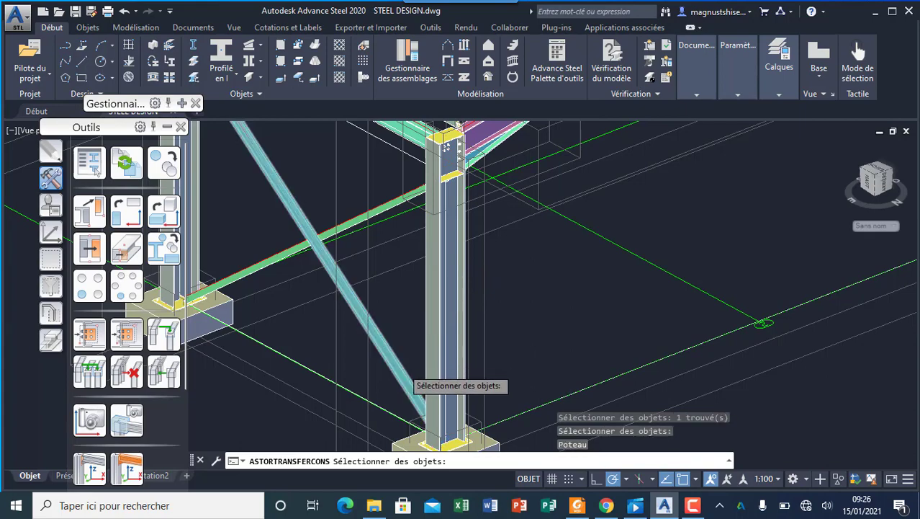
Transfer the same gusset to the upper joint between the corner column and the other diagonal, and end the transfer.
scroll(353, 360, down, 4)
scroll(421, 318, up, 2)
scroll(420, 319, up, 3)
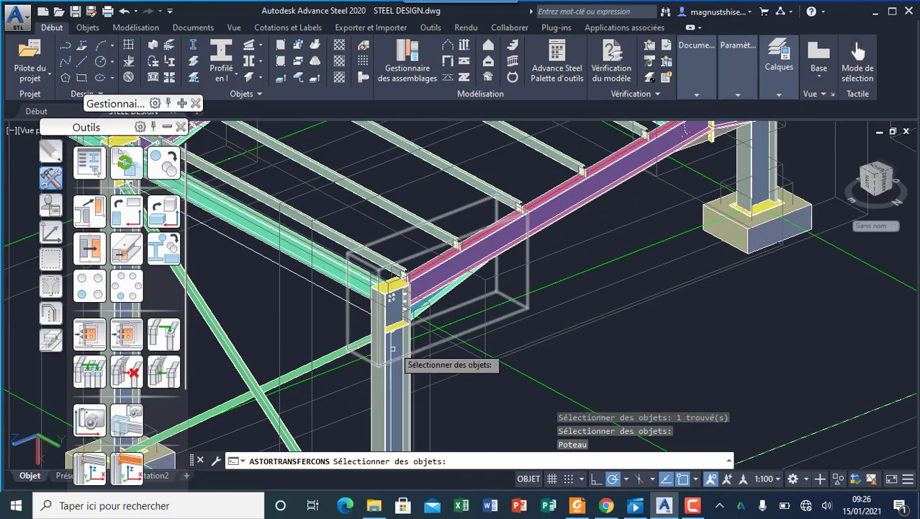
click(385, 388)
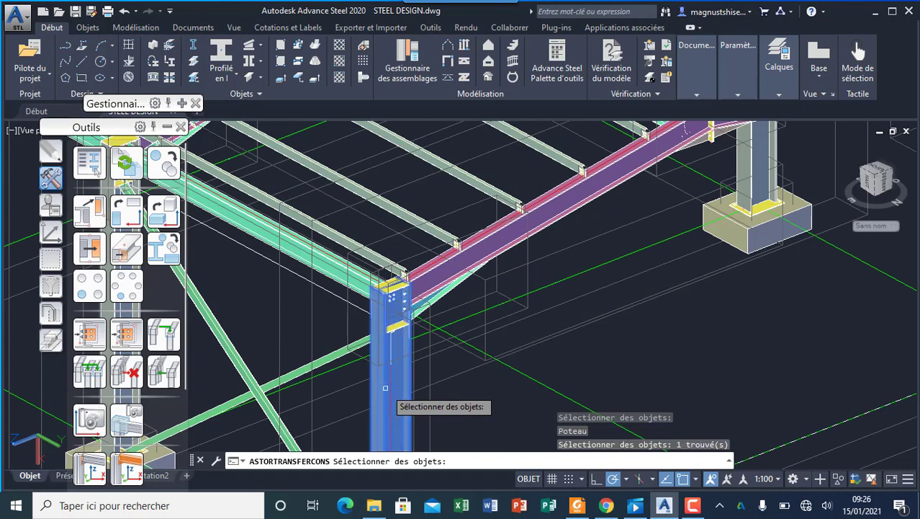
key(Return)
click(328, 355)
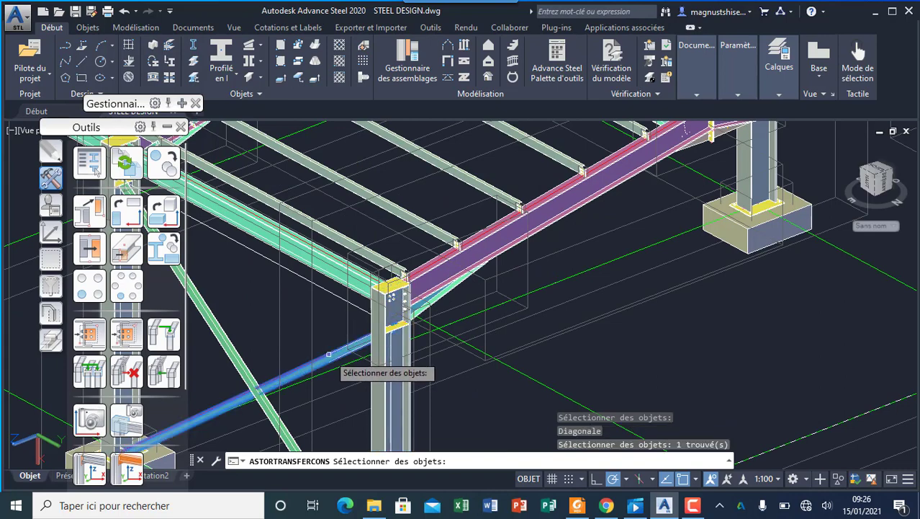
key(Return)
scroll(373, 335, down, 4)
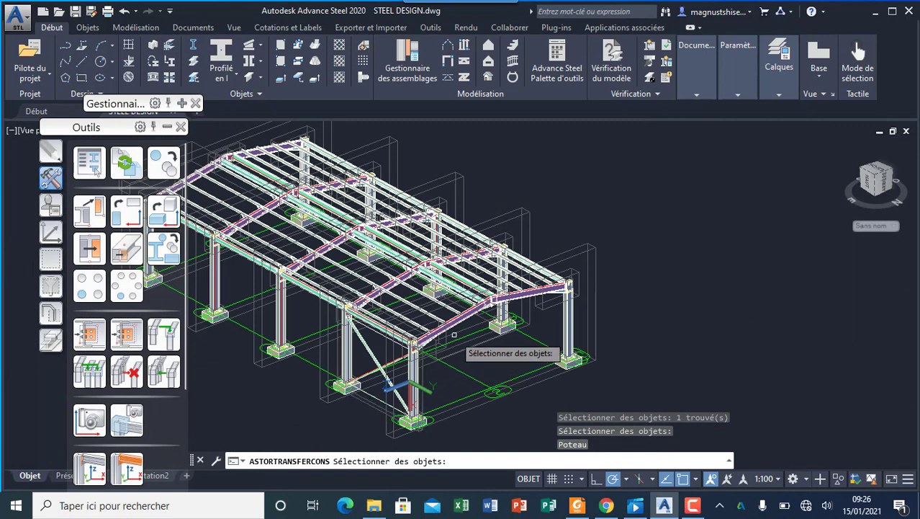
scroll(453, 335, down, 3)
scroll(452, 349, up, 3)
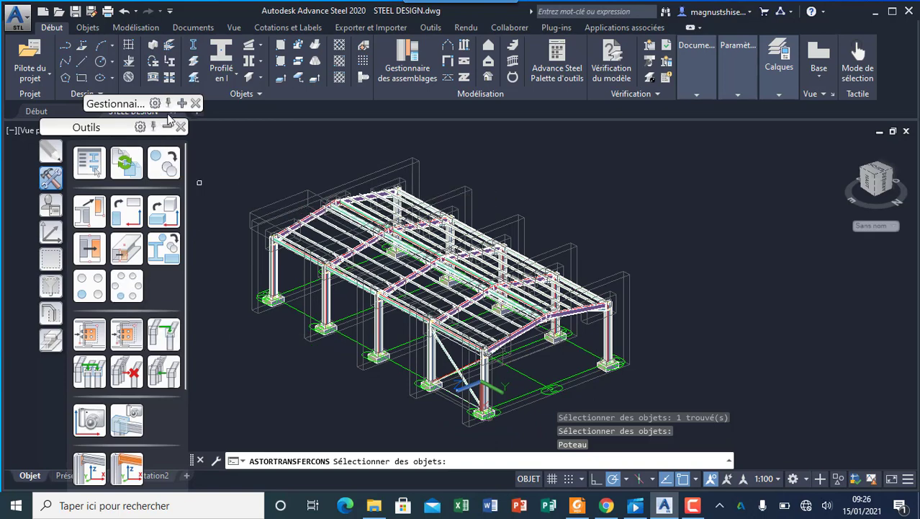
click(194, 103)
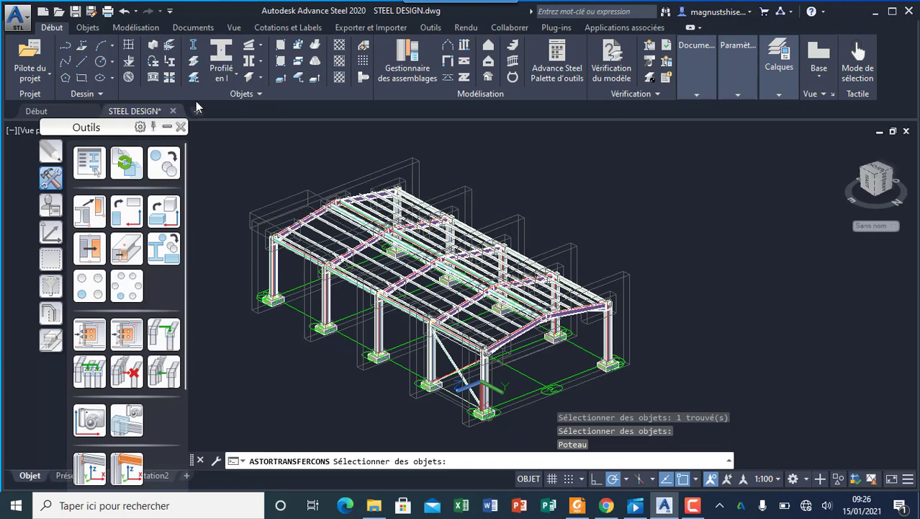
key(Escape)
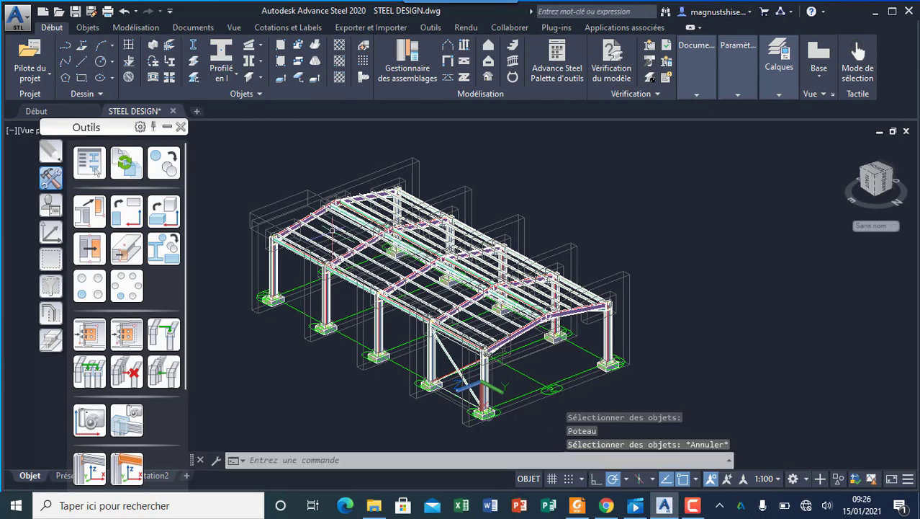
Select the end bay's cross bracing and start copying it with its connected objects by a distance picked in the model.
scroll(498, 416, up, 4)
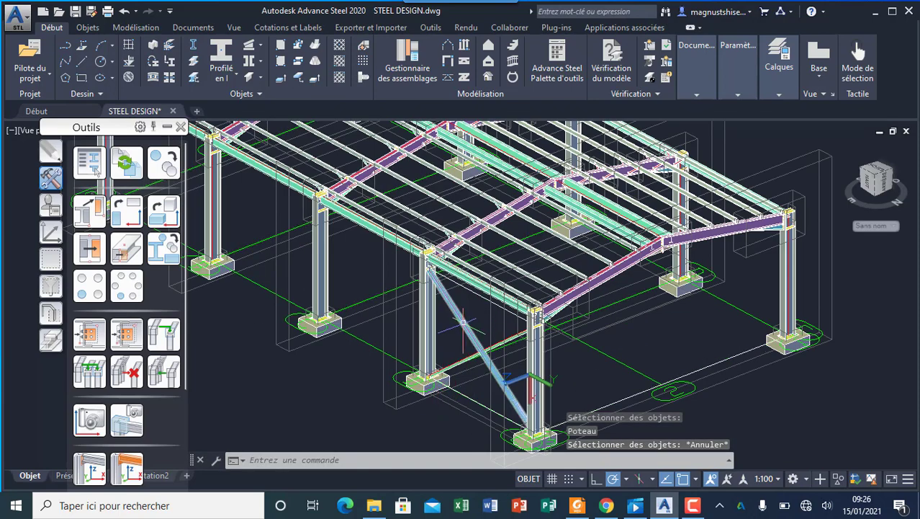
click(459, 363)
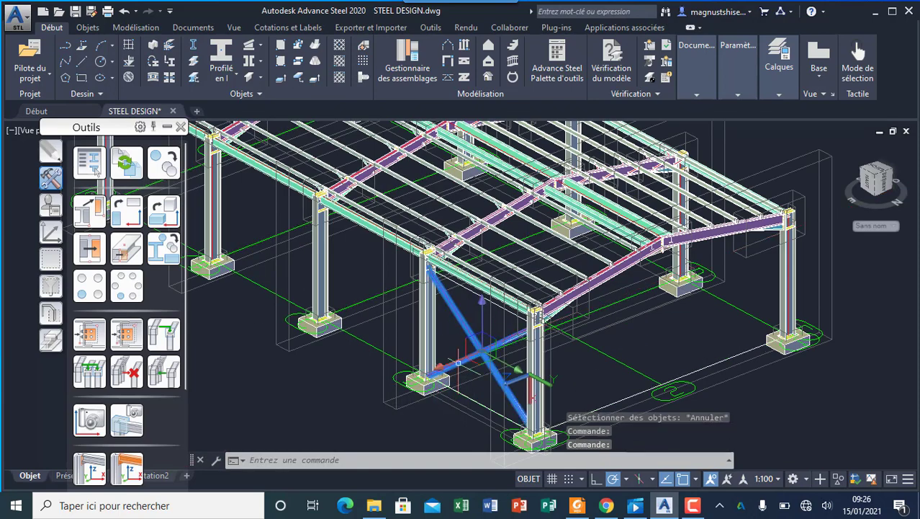
click(470, 290)
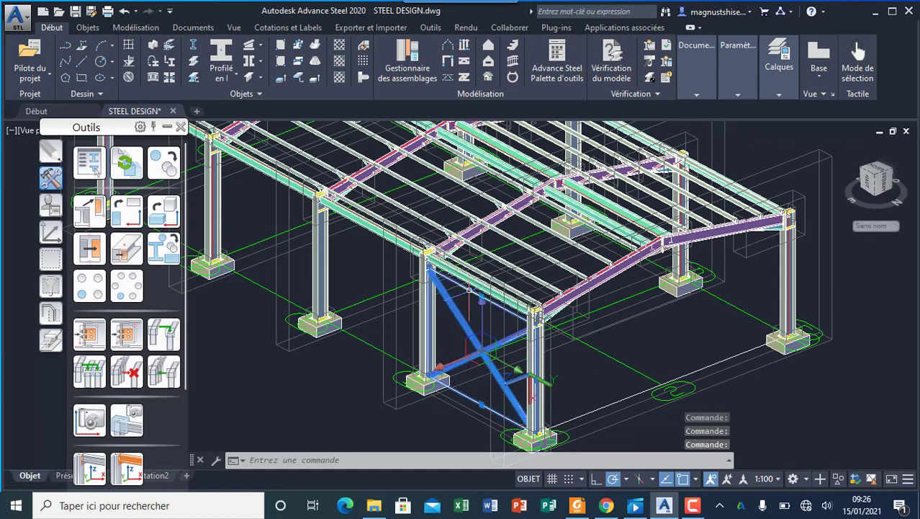
click(161, 160)
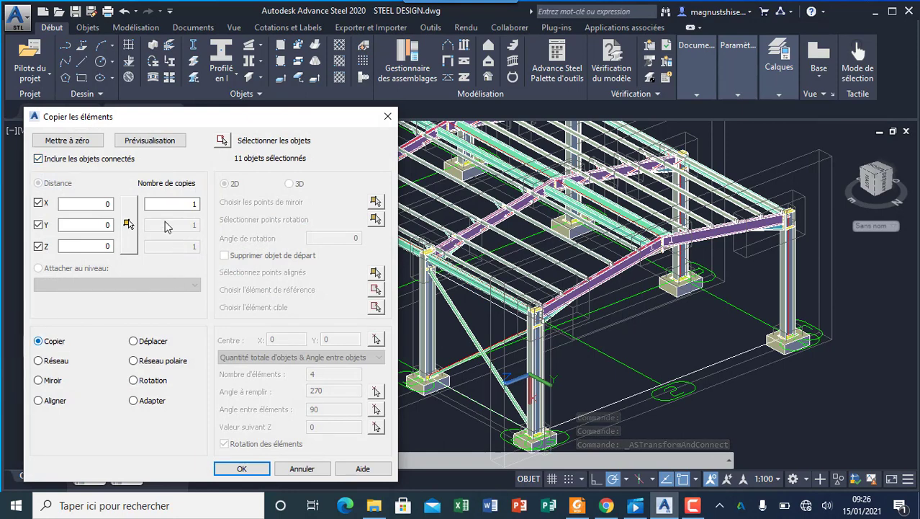
click(127, 224)
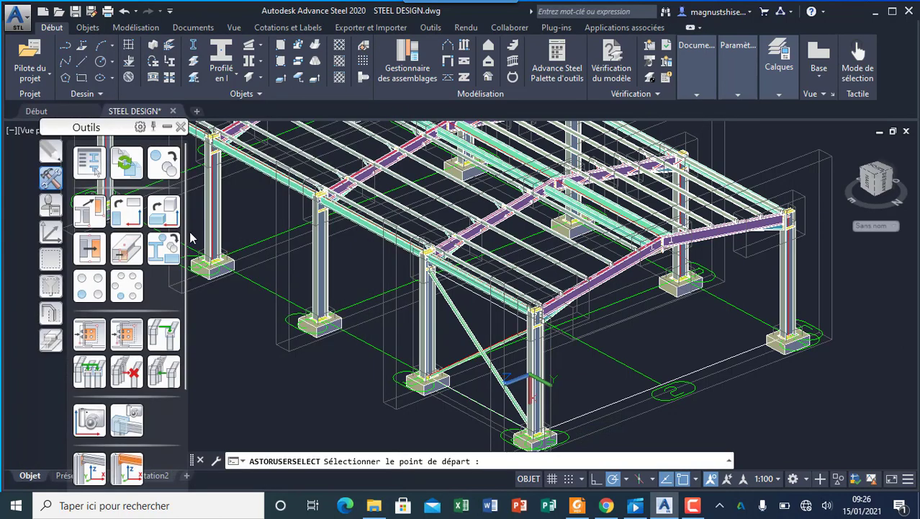
Try to define the copy distance from the corner column's base to the penultimate column's base.
scroll(325, 378, up, 3)
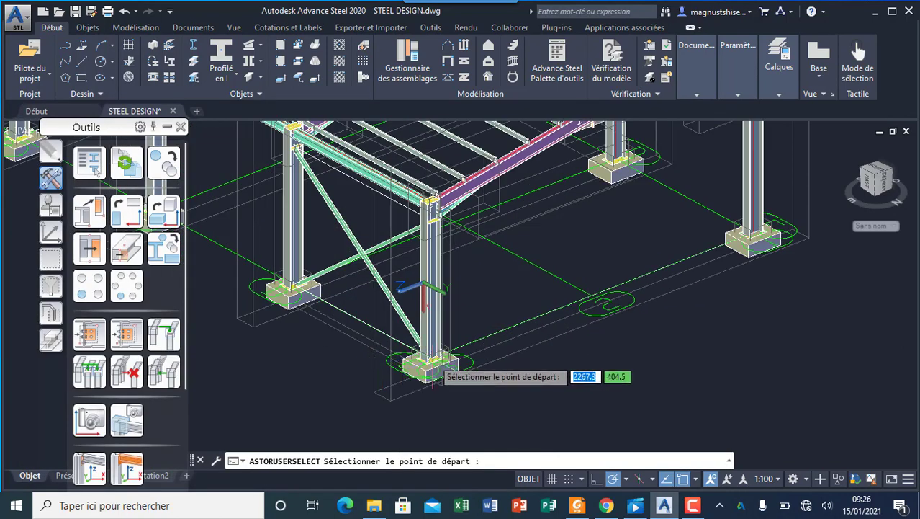
scroll(433, 380, up, 3)
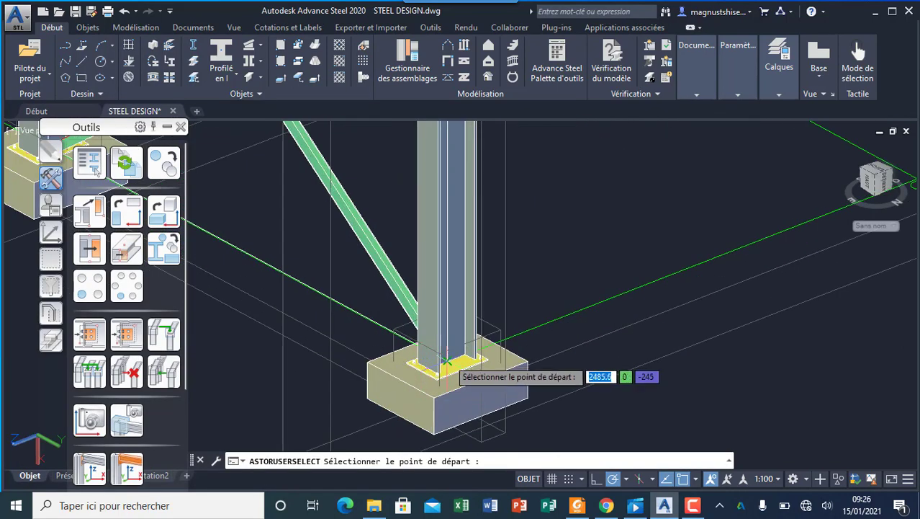
scroll(447, 360, up, 3)
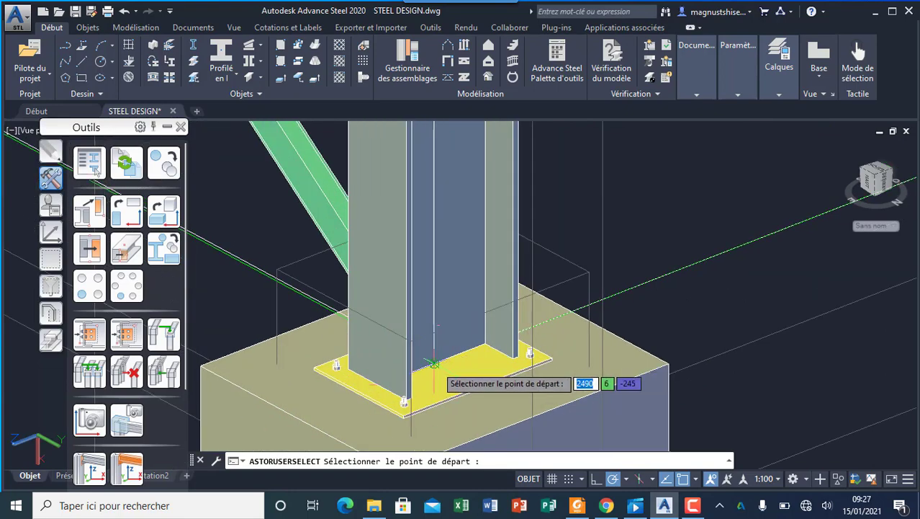
click(471, 379)
scroll(472, 379, down, 5)
scroll(371, 378, up, 5)
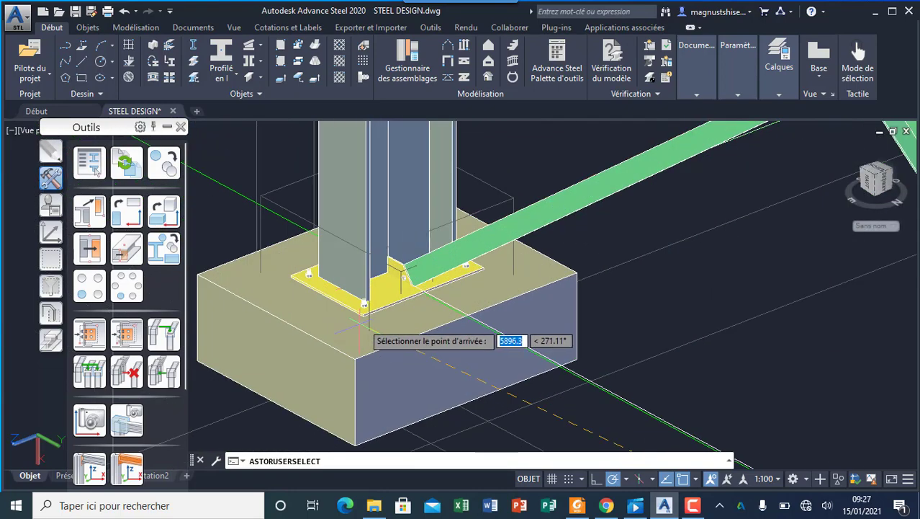
scroll(389, 273, up, 2)
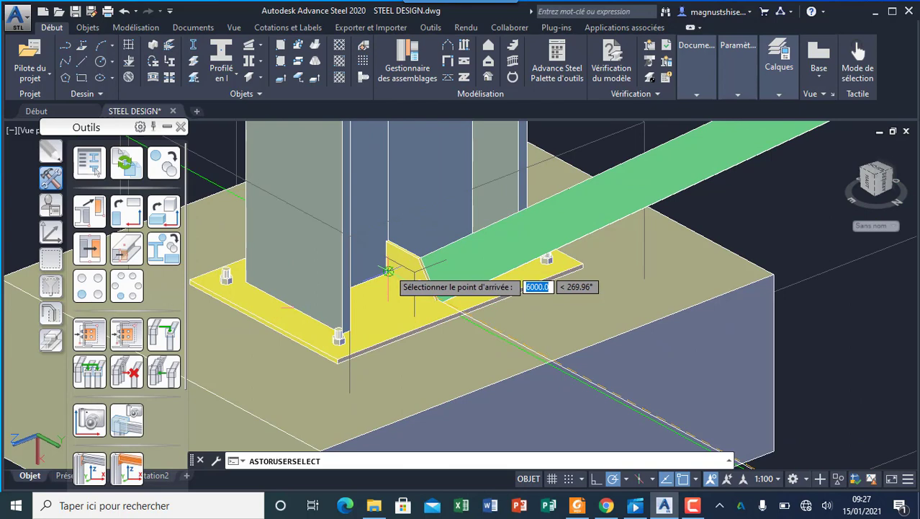
click(389, 272)
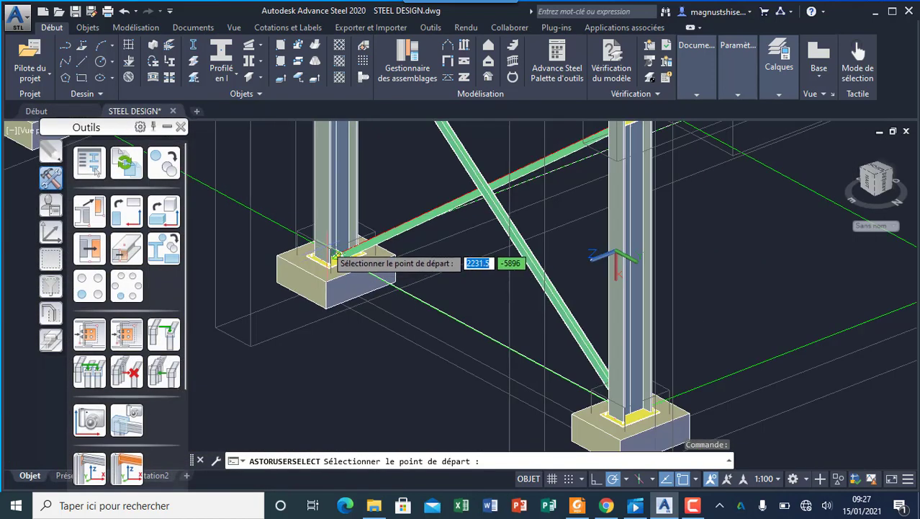
Pick the copy distance again from the corner column's web foot to the matching web point on the penultimate column, giving Y -6000.
scroll(628, 412, up, 6)
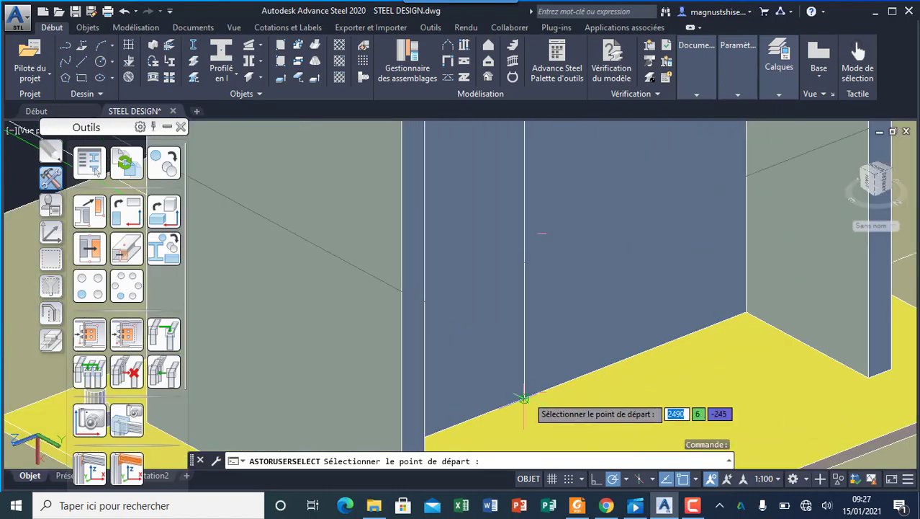
scroll(537, 402, down, 5)
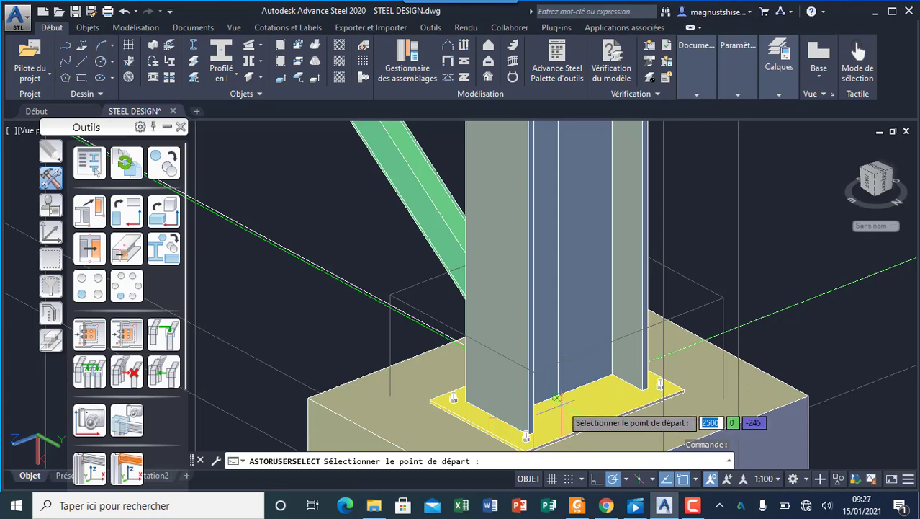
scroll(566, 414, up, 4)
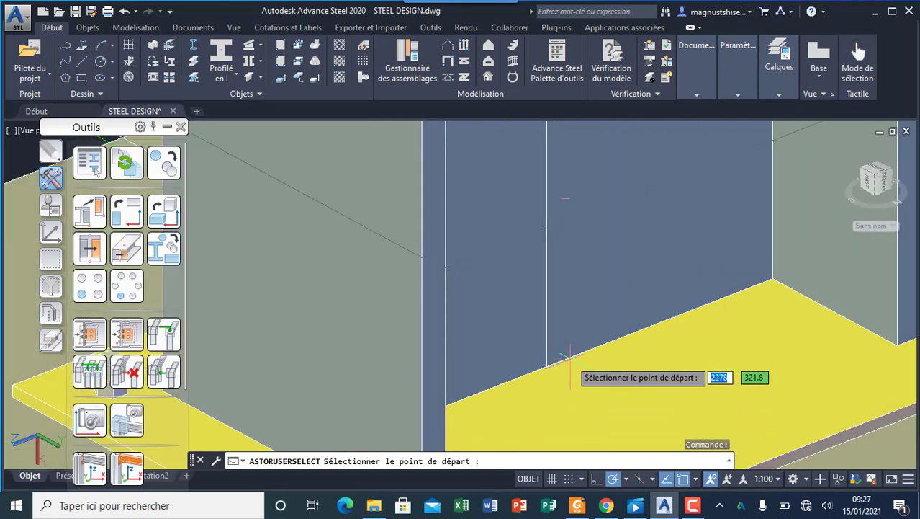
click(547, 367)
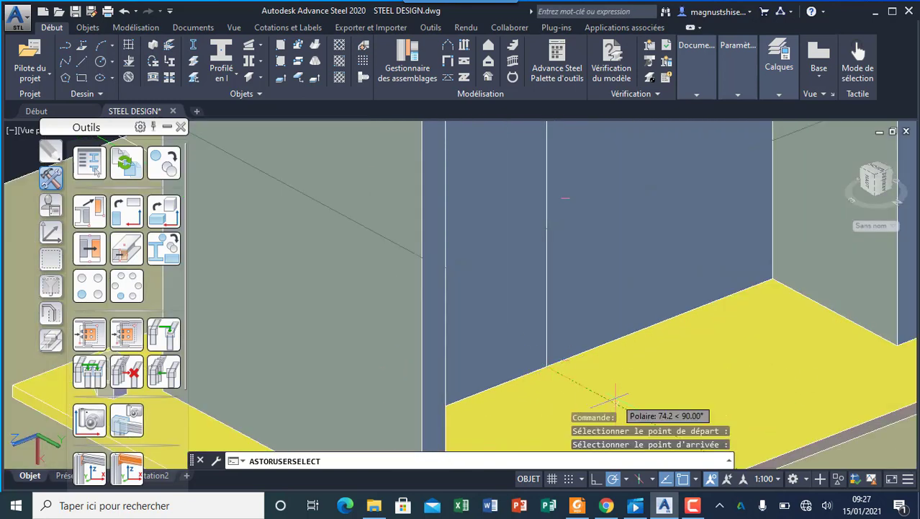
scroll(547, 367, down, 4)
scroll(350, 281, down, 5)
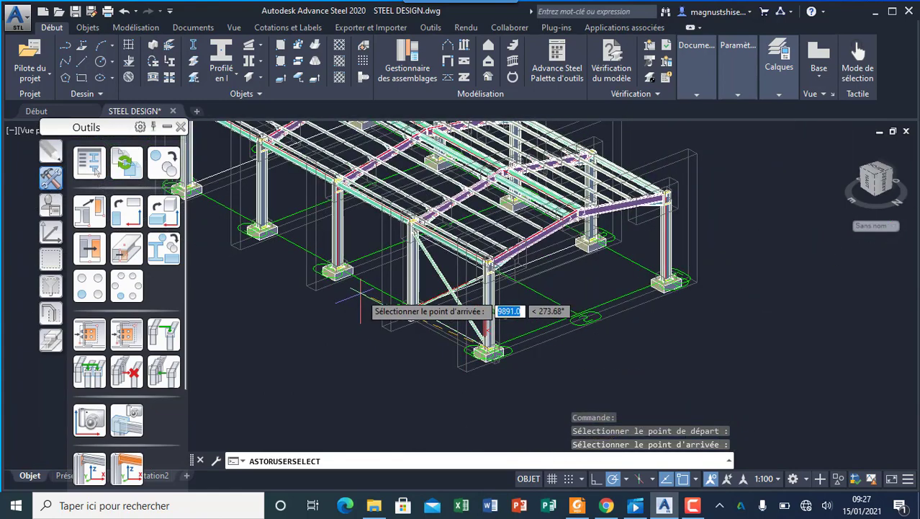
scroll(382, 316, up, 5)
scroll(389, 318, up, 4)
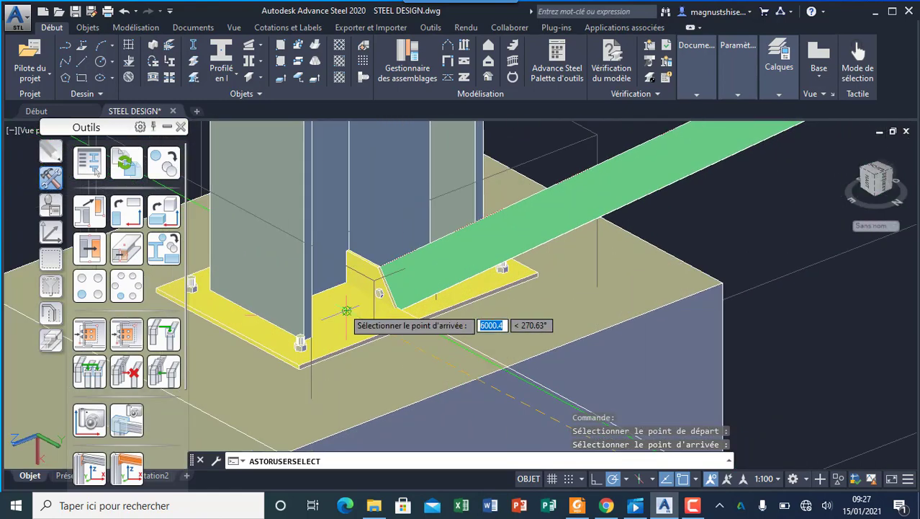
scroll(367, 298, down, 3)
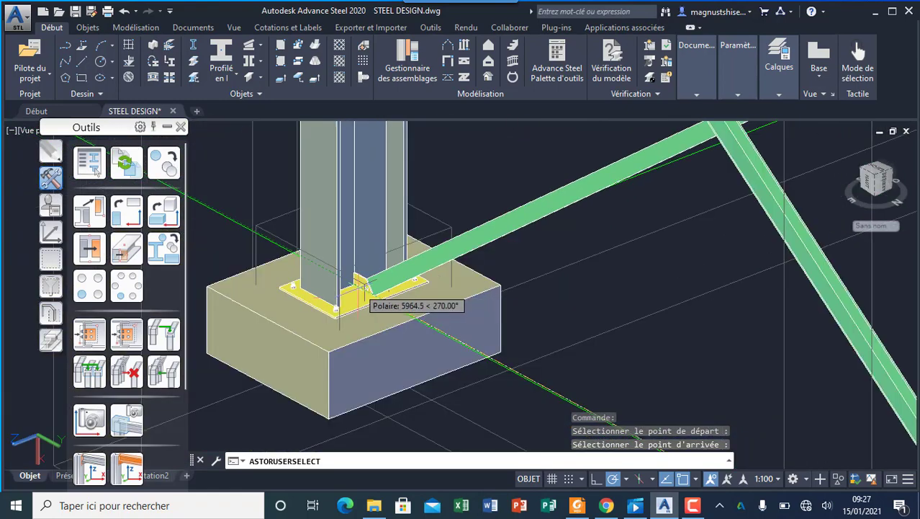
scroll(363, 288, up, 4)
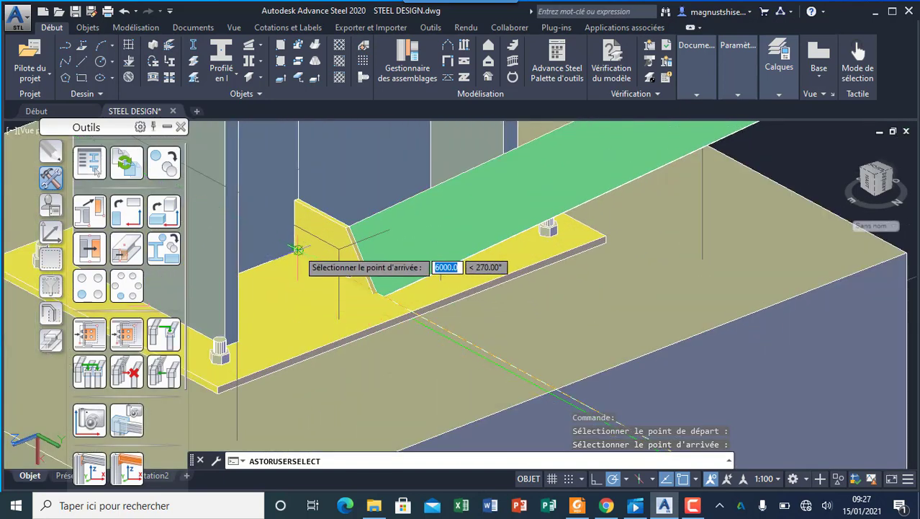
scroll(298, 250, up, 3)
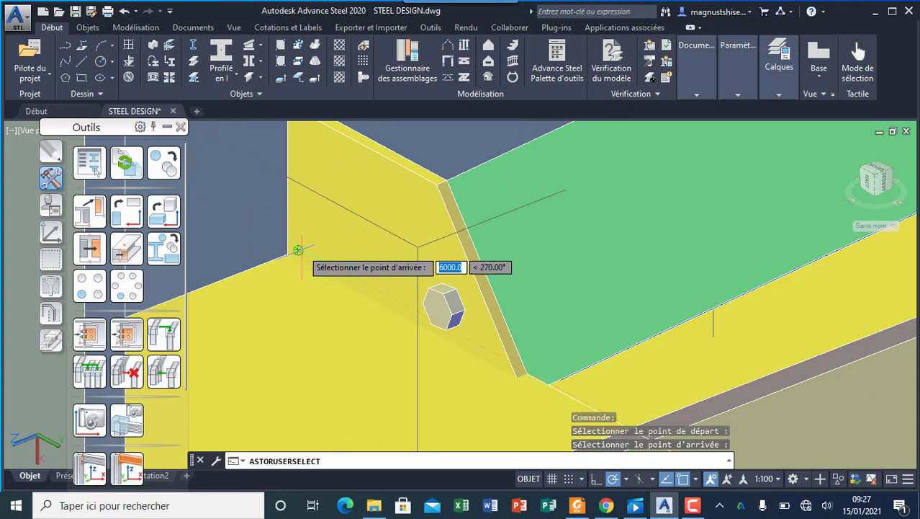
click(298, 250)
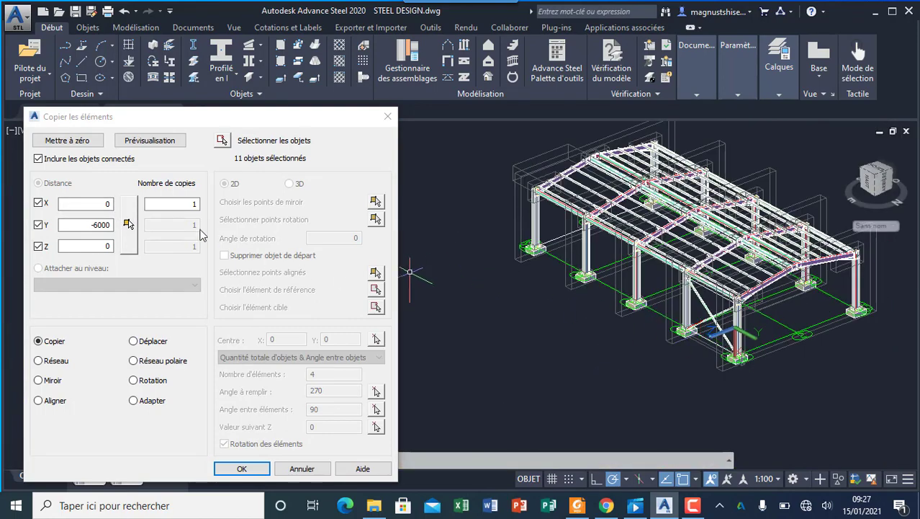
Set the number of copies to 3 and copy the bracing into the remaining bays of that side wall.
drag(187, 204, 203, 204)
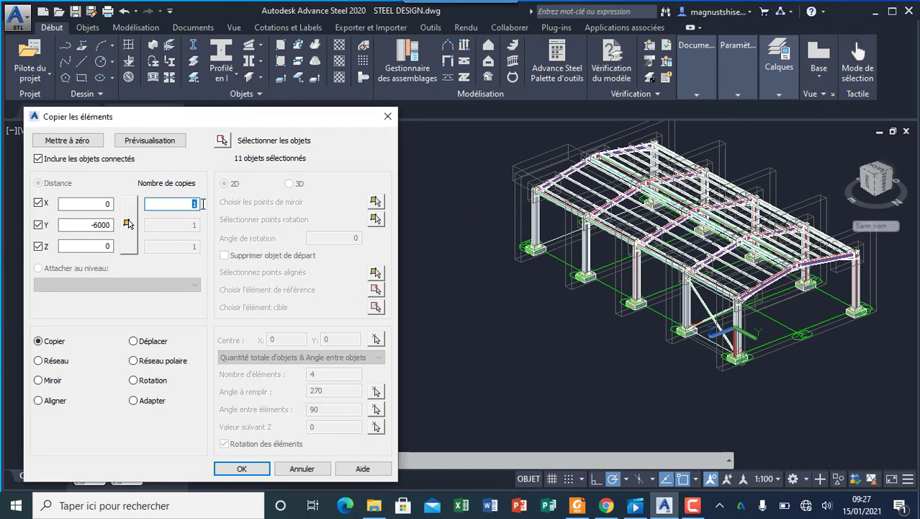
text(3)
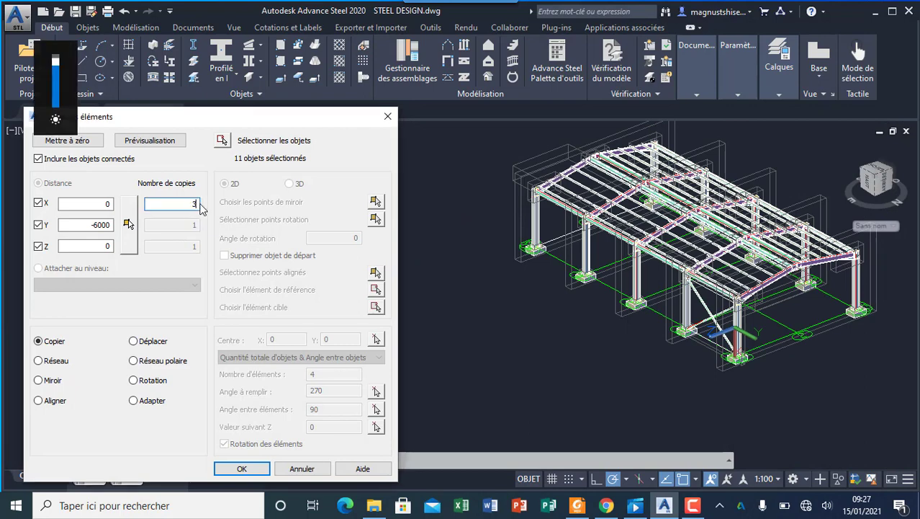
drag(171, 120, 261, 99)
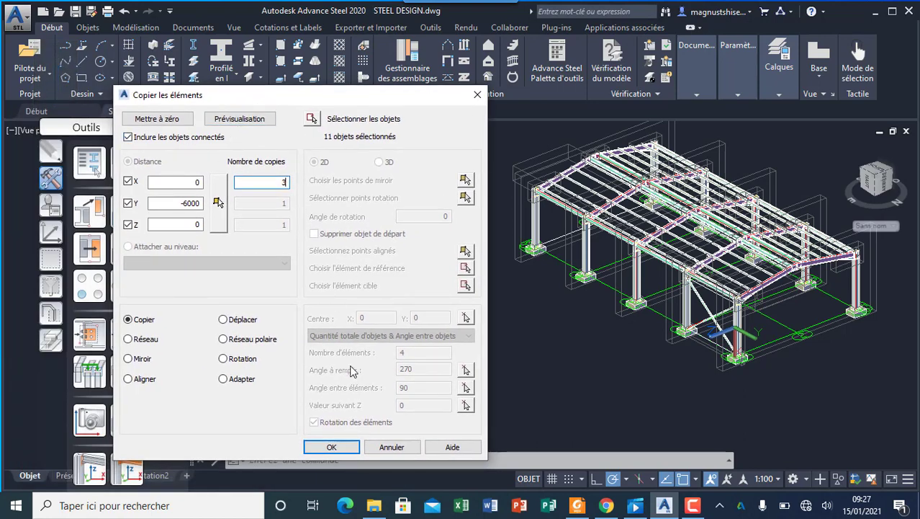
click(337, 448)
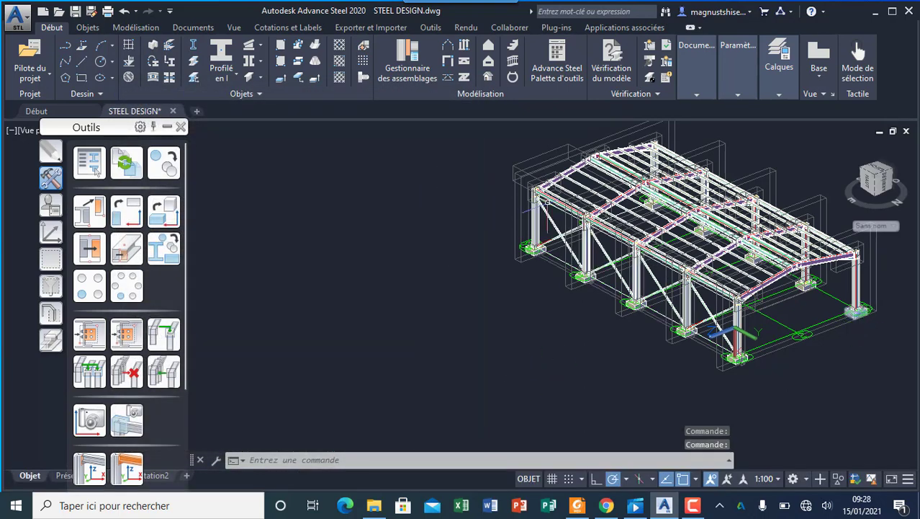
Start another copy with connected objects and select the cross bracing of all four bays along the side wall.
scroll(411, 335, down, 4)
scroll(497, 285, up, 3)
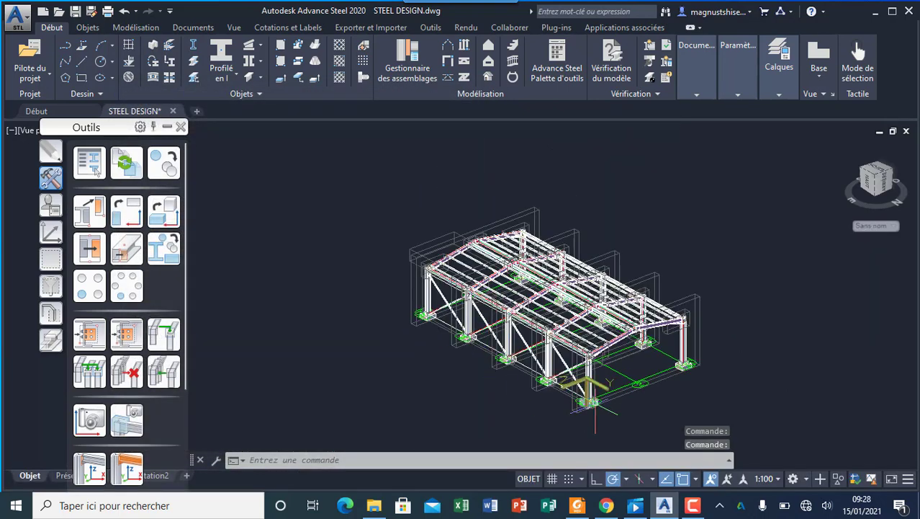
scroll(595, 400, up, 5)
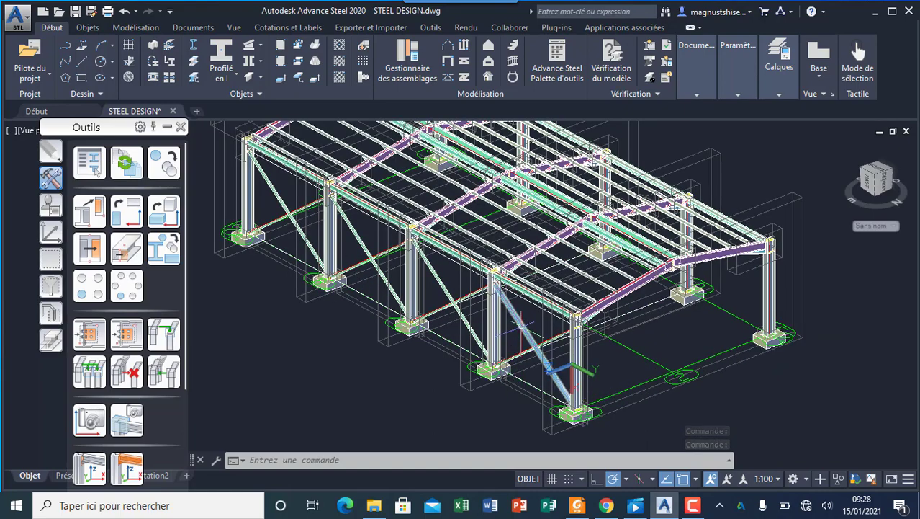
click(162, 165)
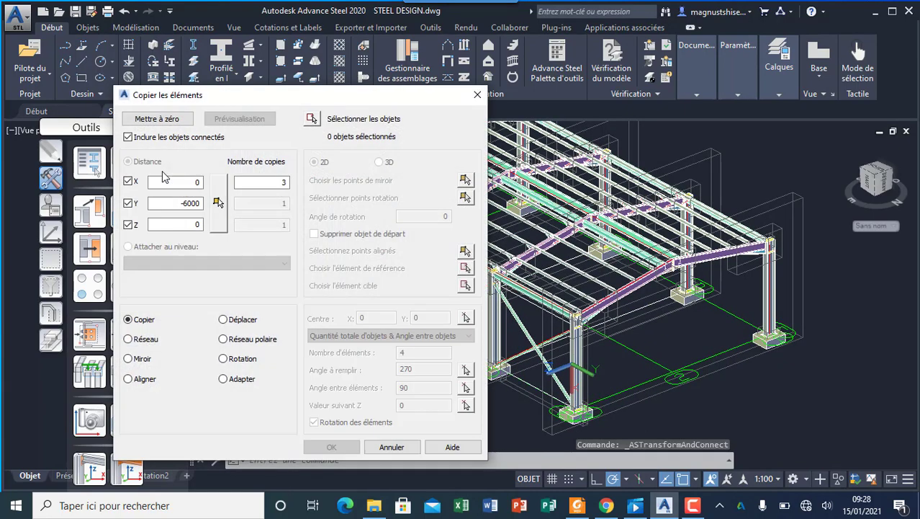
click(314, 120)
scroll(517, 390, up, 4)
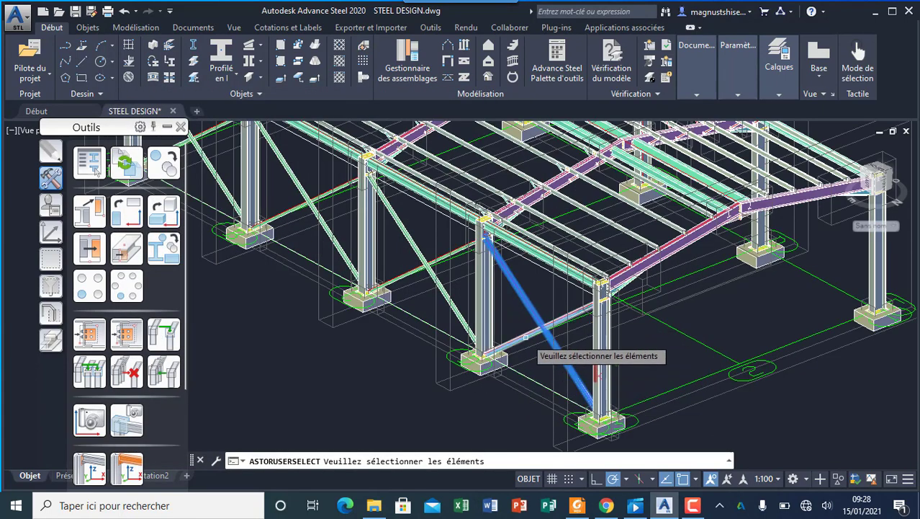
click(526, 337)
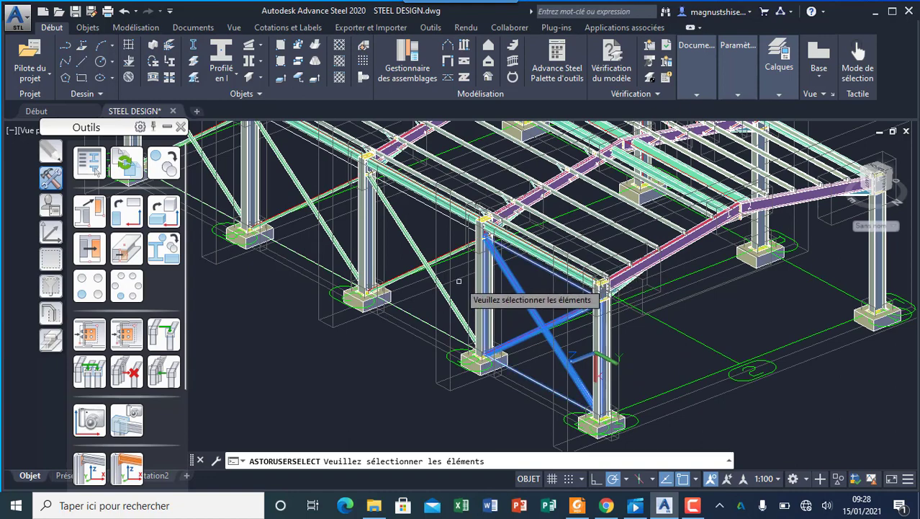
key(Return)
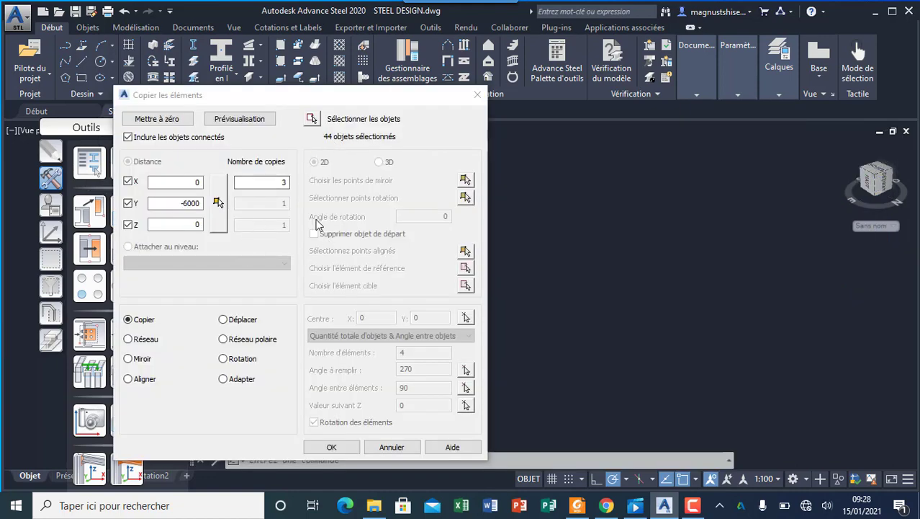
Mirror the selected bracing in 2D onto the opposite side wall, using a mirror line along the building's central longitudinal grid axis.
click(130, 359)
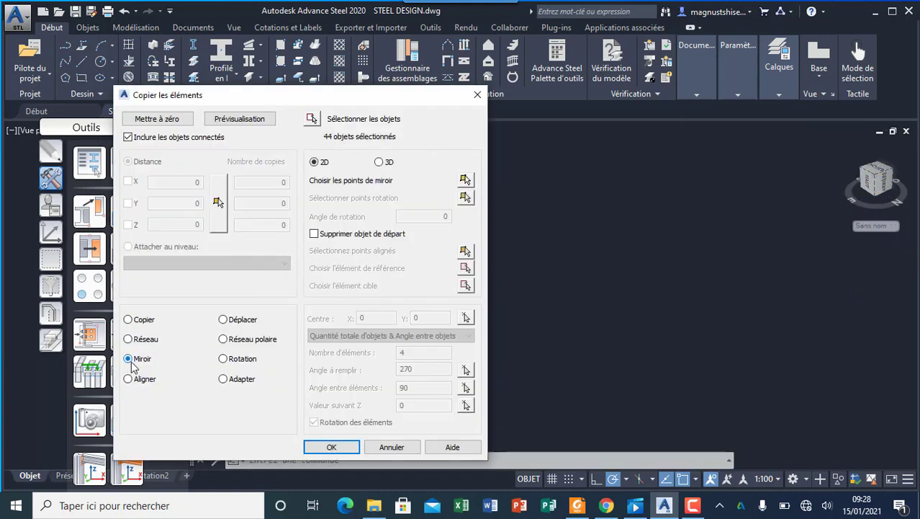
click(466, 180)
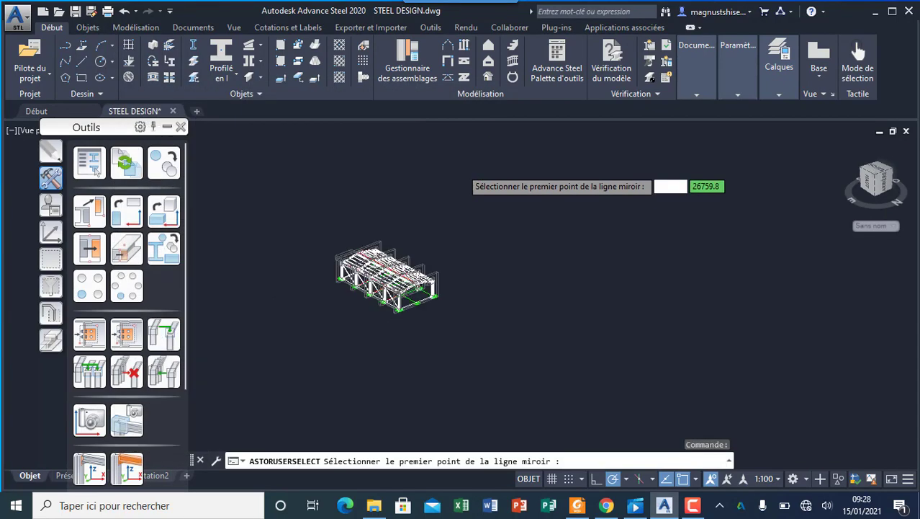
scroll(436, 241, up, 2)
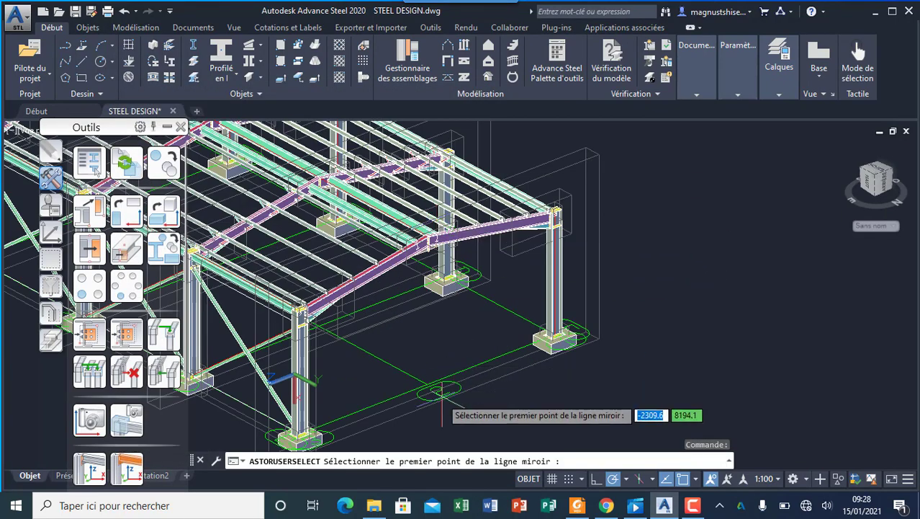
scroll(433, 394, up, 5)
click(387, 340)
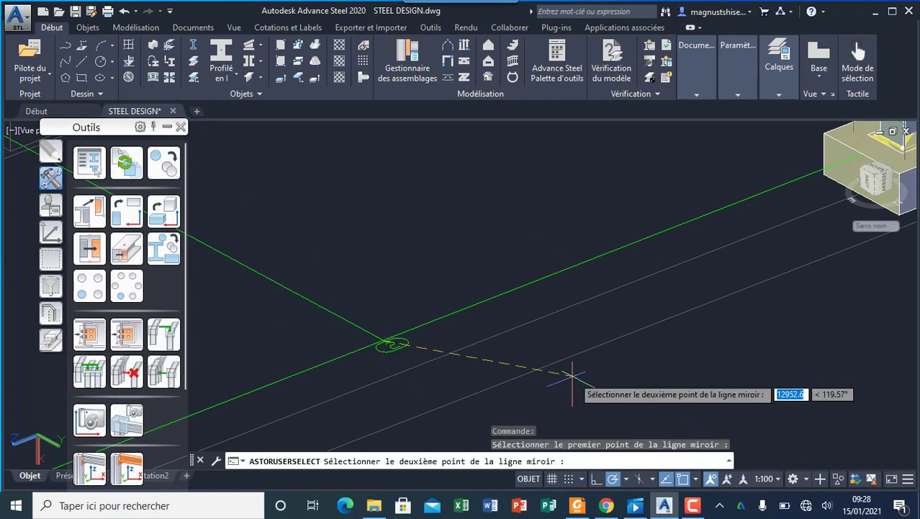
scroll(571, 371, down, 5)
scroll(450, 317, up, 1)
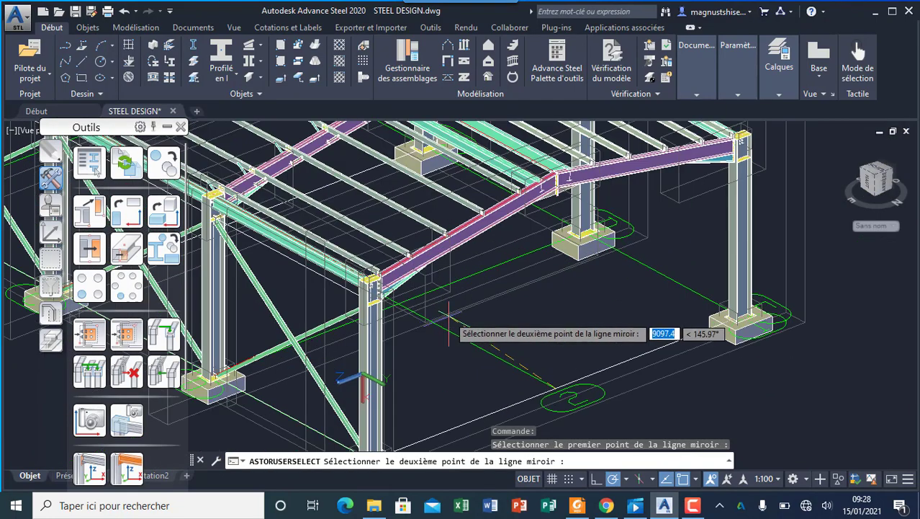
scroll(399, 303, up, 4)
click(399, 303)
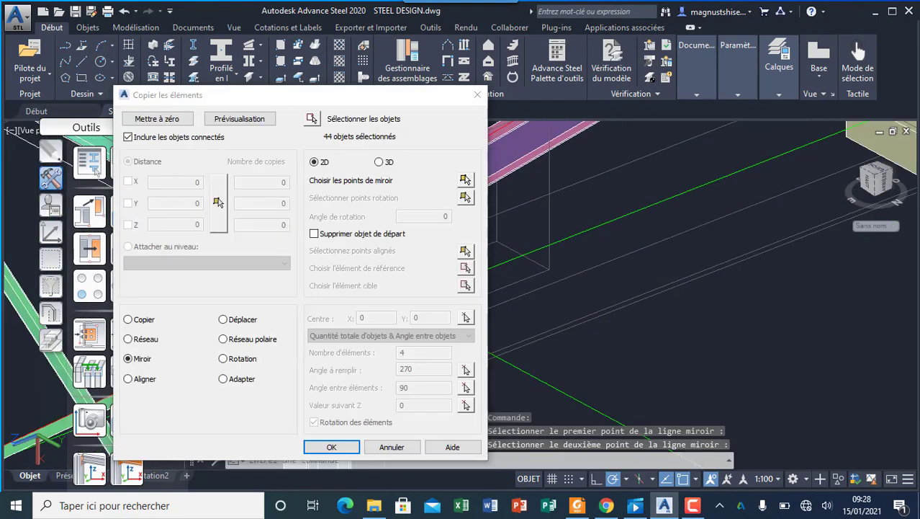
click(331, 447)
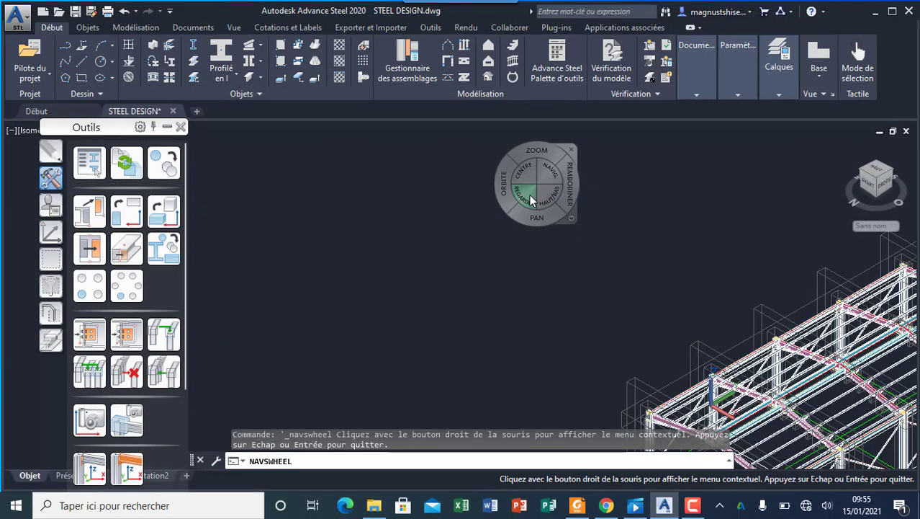
Examine the cross bracing on both side walls of the building from several angles.
drag(505, 189, 770, 194)
drag(623, 328, 634, 303)
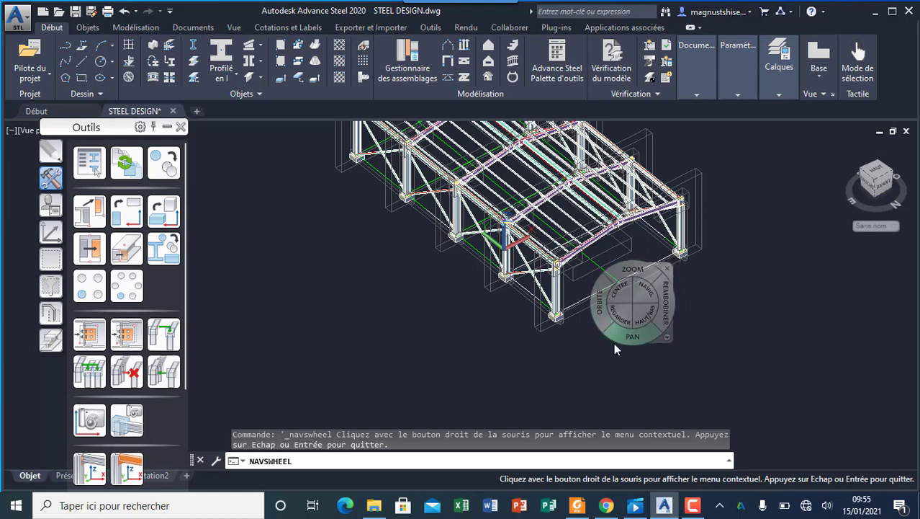
drag(623, 338, 647, 443)
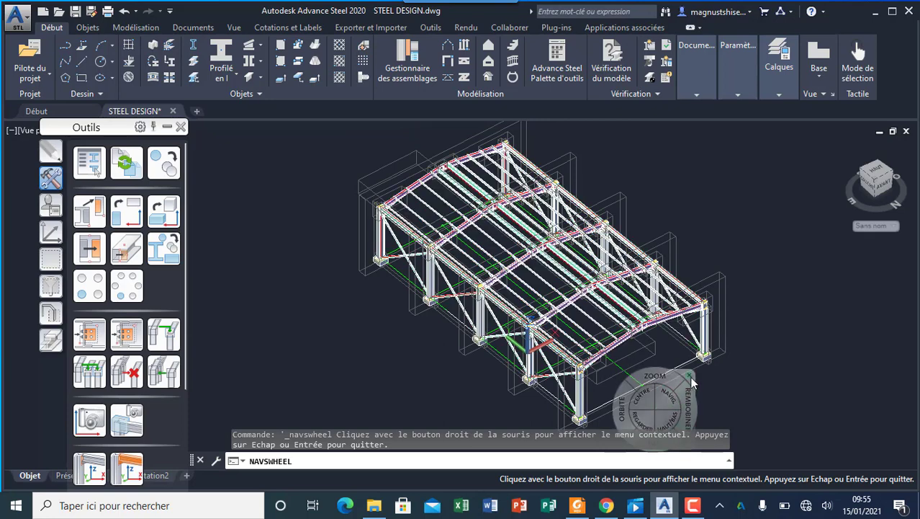
click(690, 378)
scroll(662, 340, up, 3)
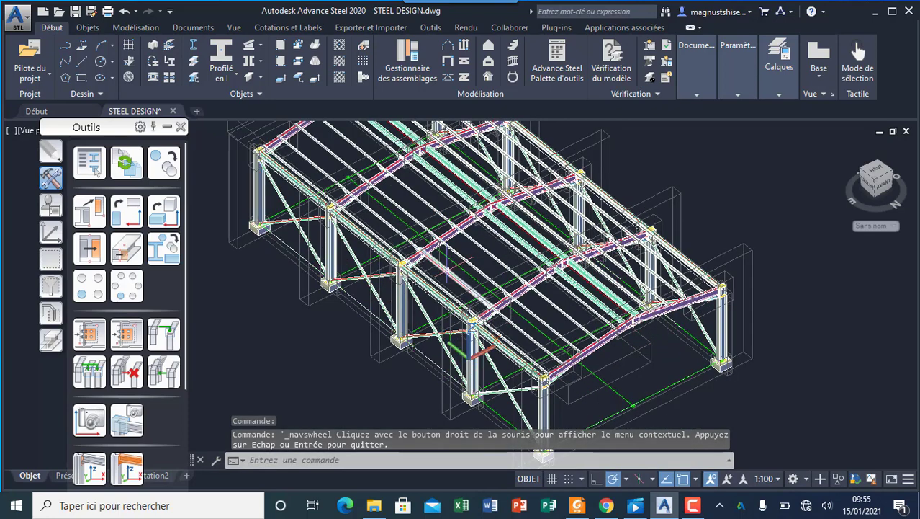
scroll(514, 267, down, 2)
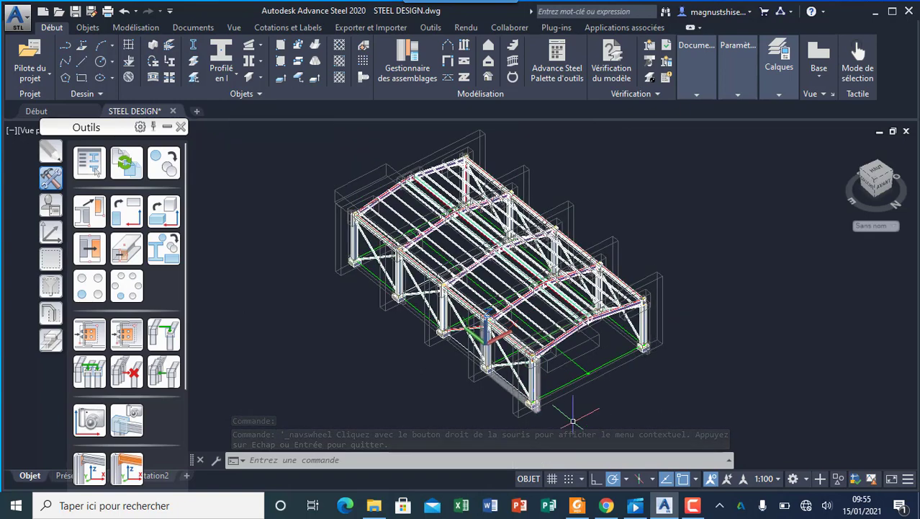
scroll(555, 388, up, 2)
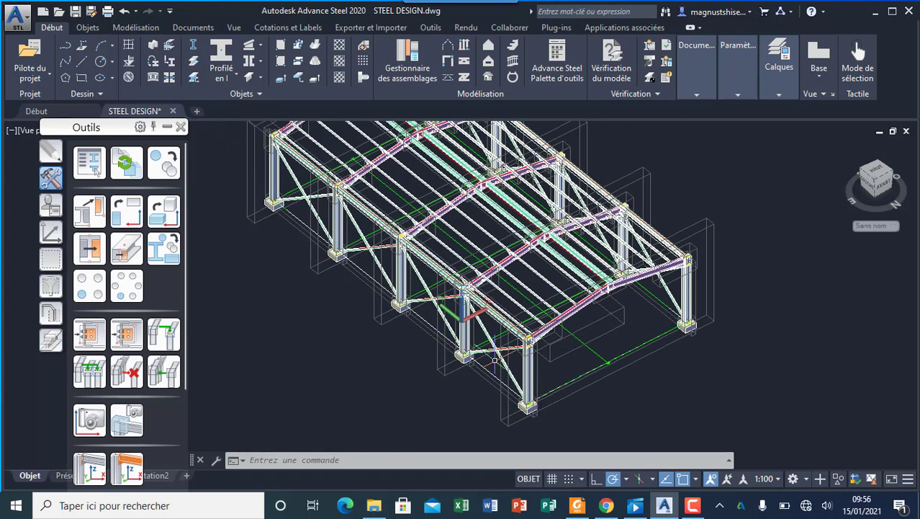
scroll(613, 385, down, 2)
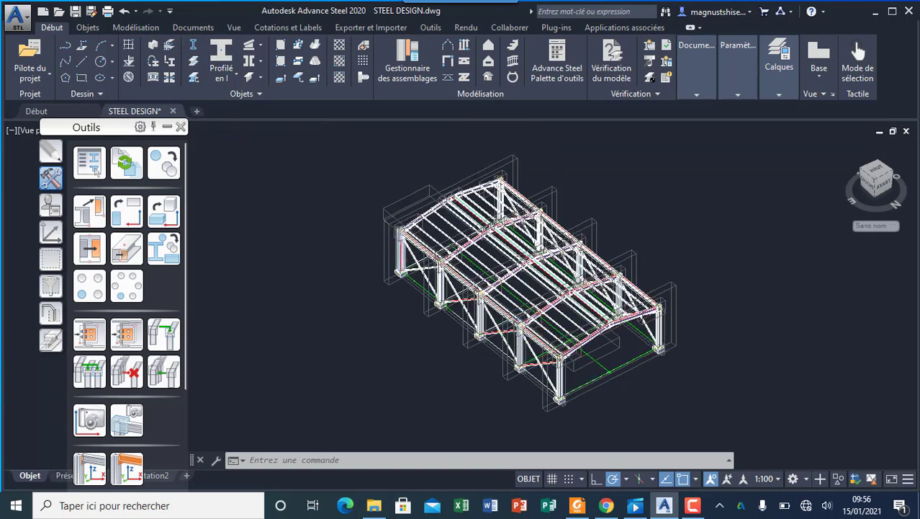
scroll(402, 253, up, 3)
scroll(401, 259, down, 3)
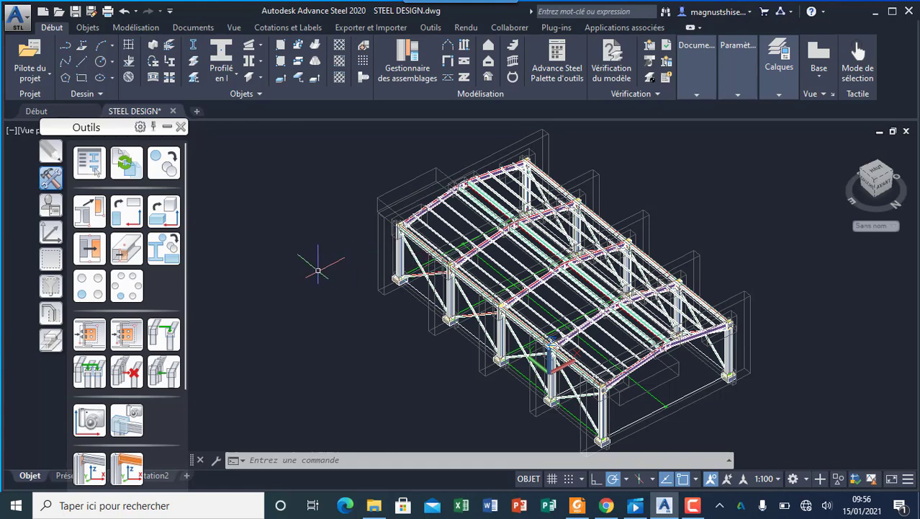
right_click(306, 270)
click(359, 164)
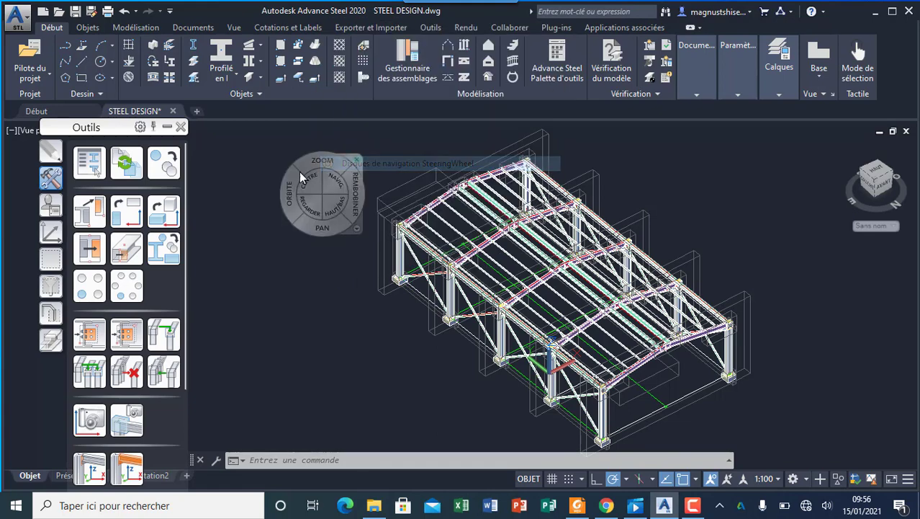
drag(292, 196, 296, 374)
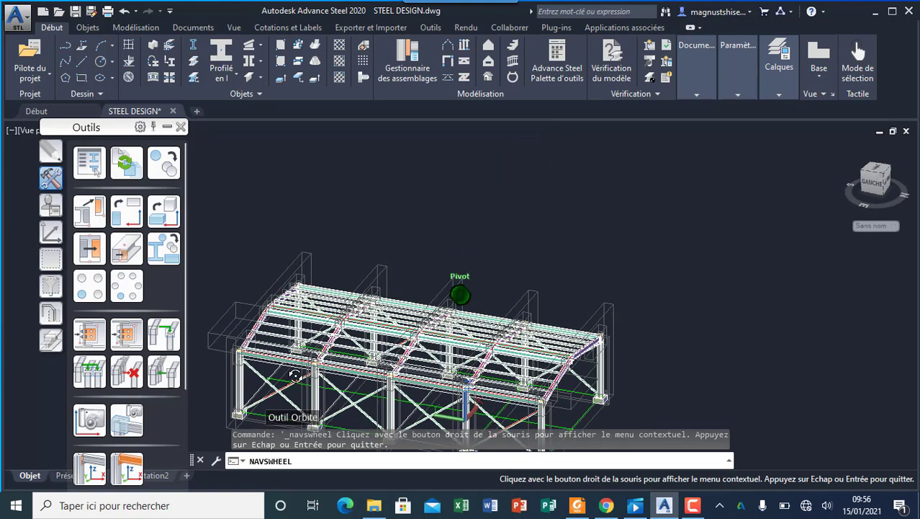
drag(500, 314, 266, 393)
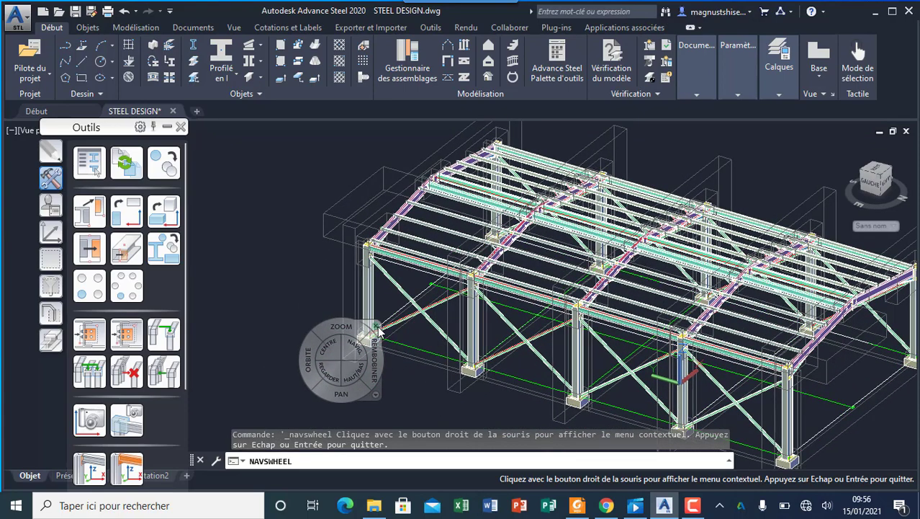
key(Escape)
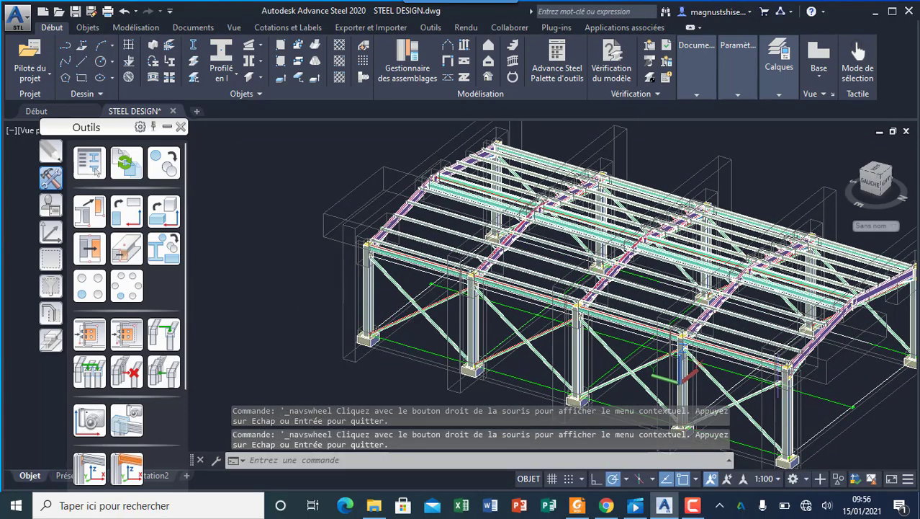
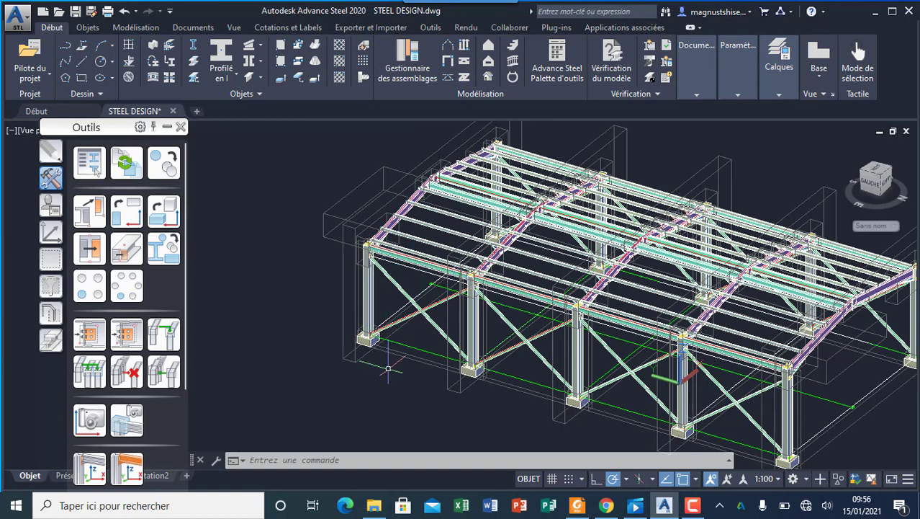
click(465, 44)
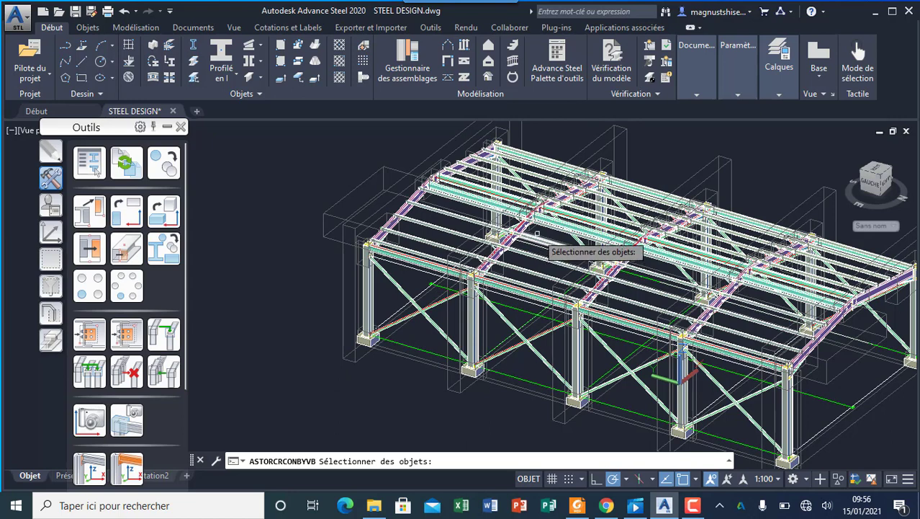
click(367, 292)
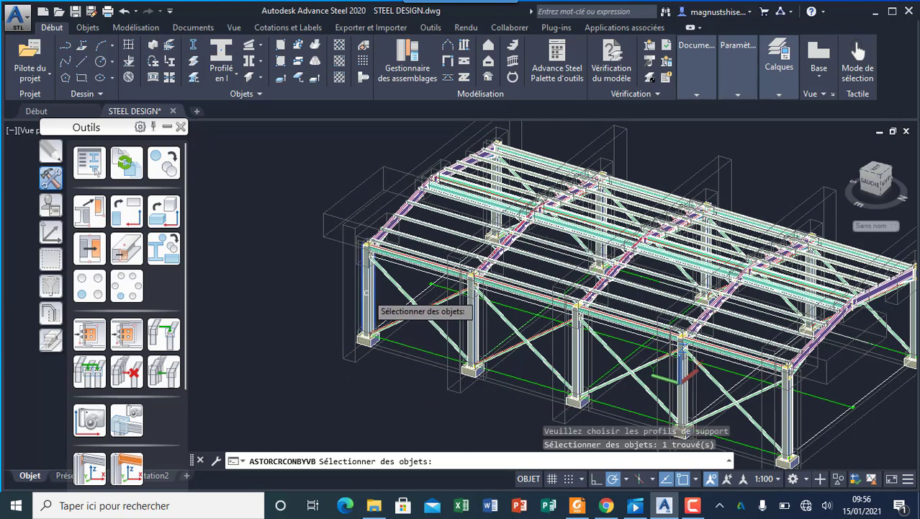
click(475, 319)
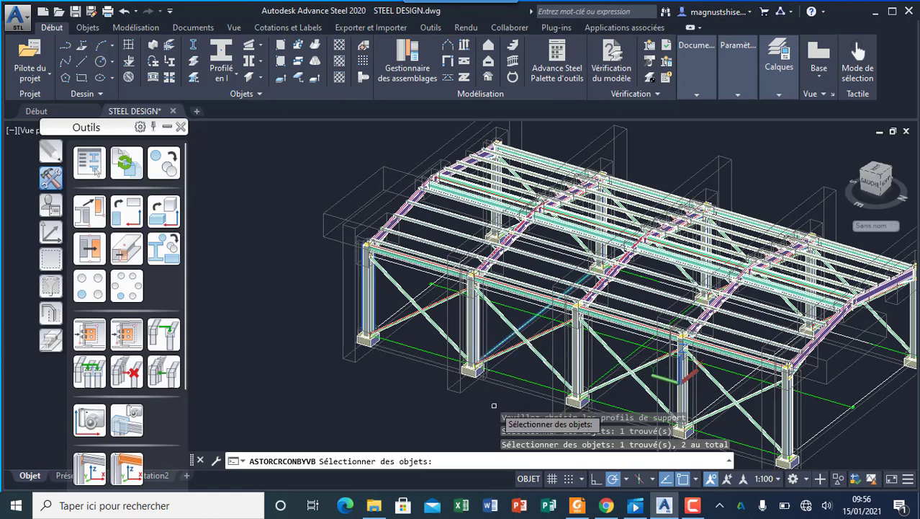
key(Escape)
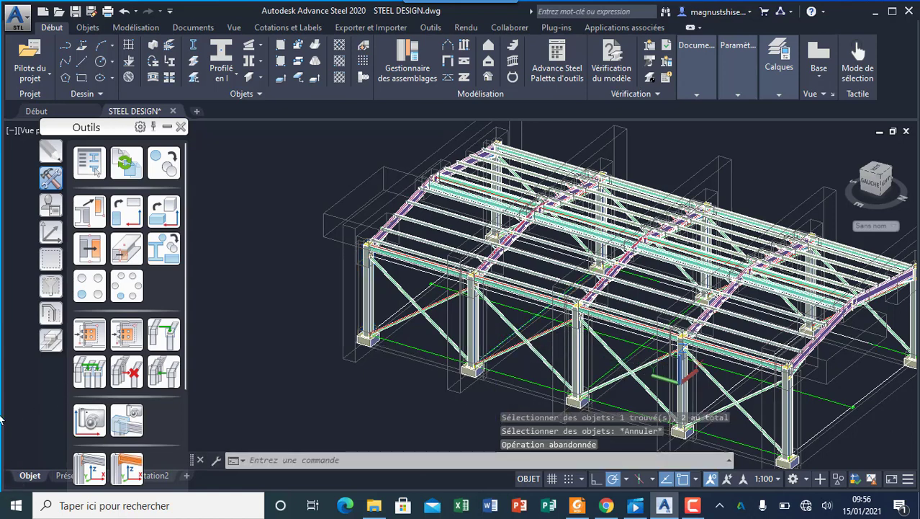
Create purlins across the five columns of the braced side wall, without selecting a reference point.
click(465, 45)
click(369, 286)
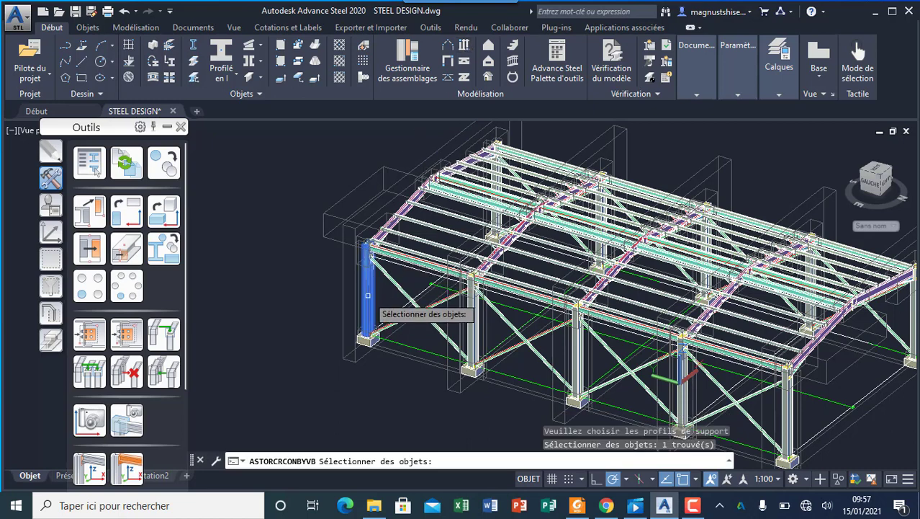
click(475, 326)
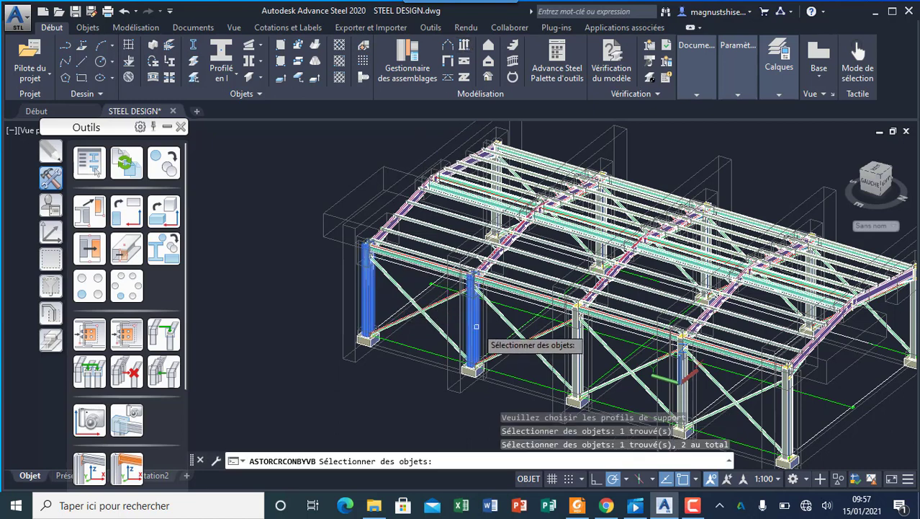
click(577, 345)
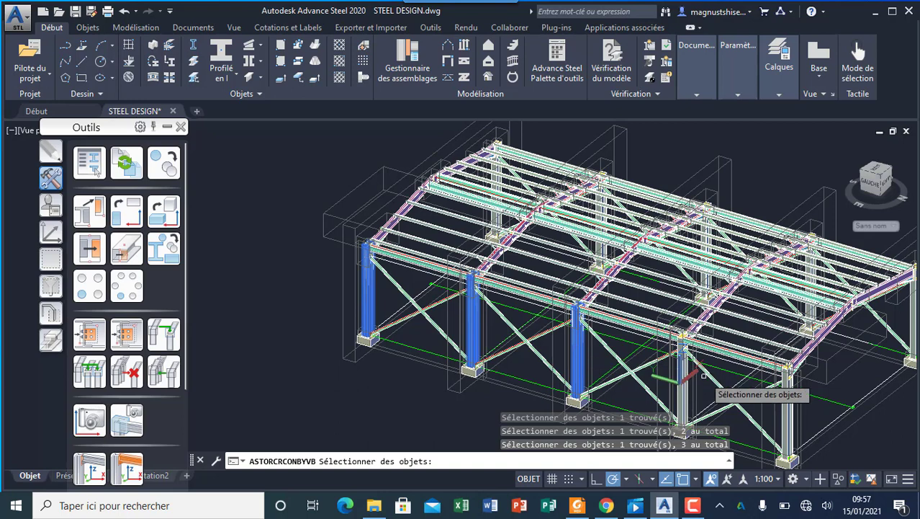
click(682, 393)
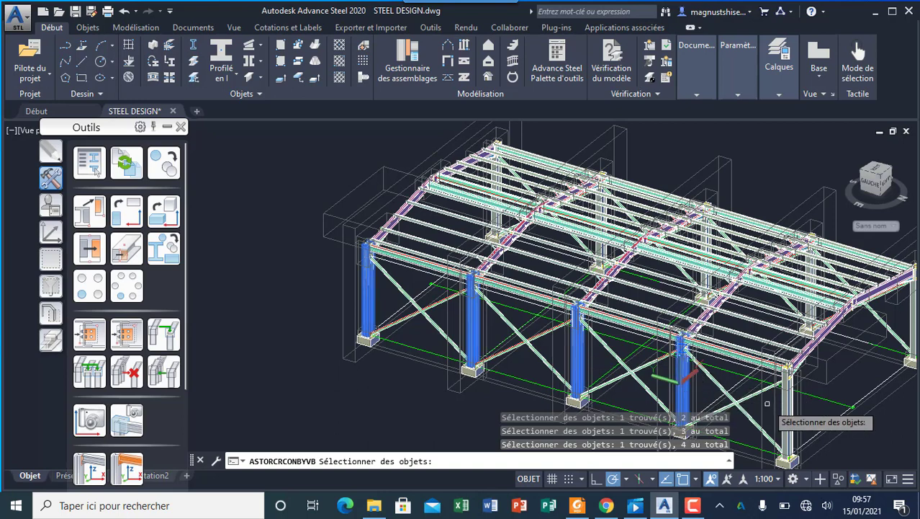
click(787, 406)
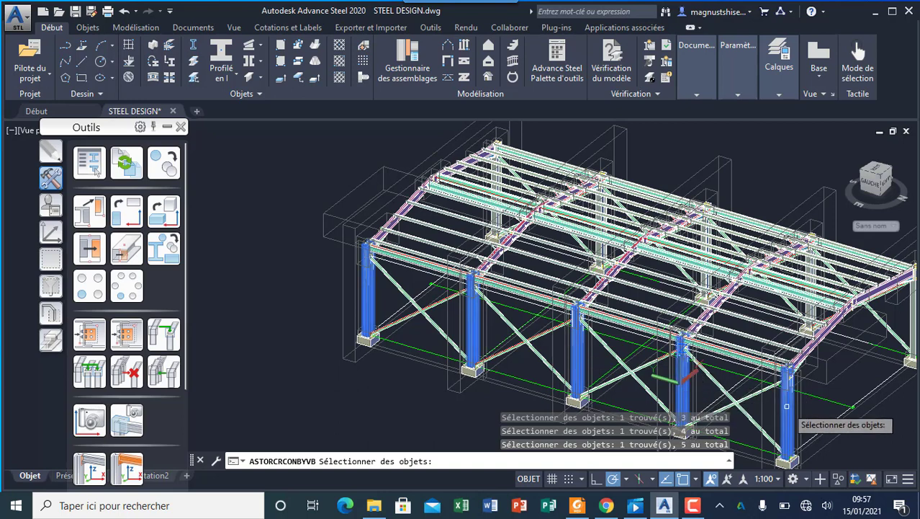
key(Return)
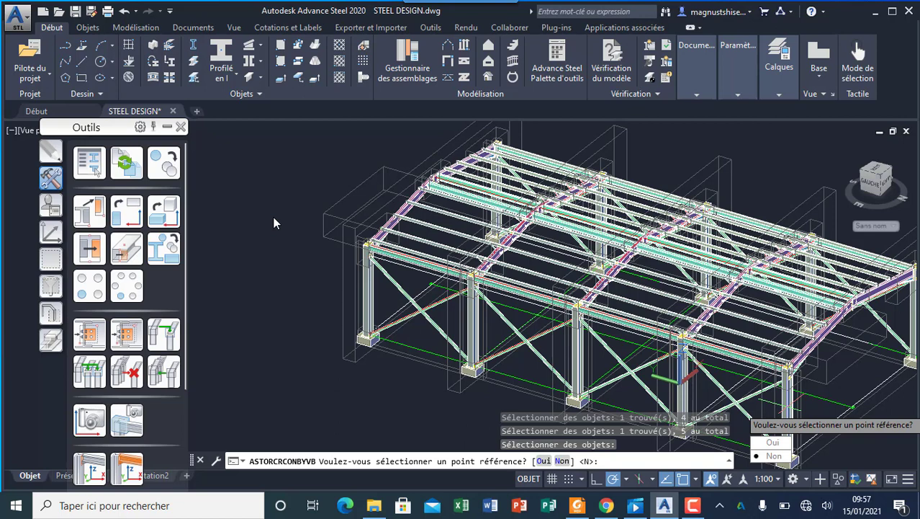
key(Return)
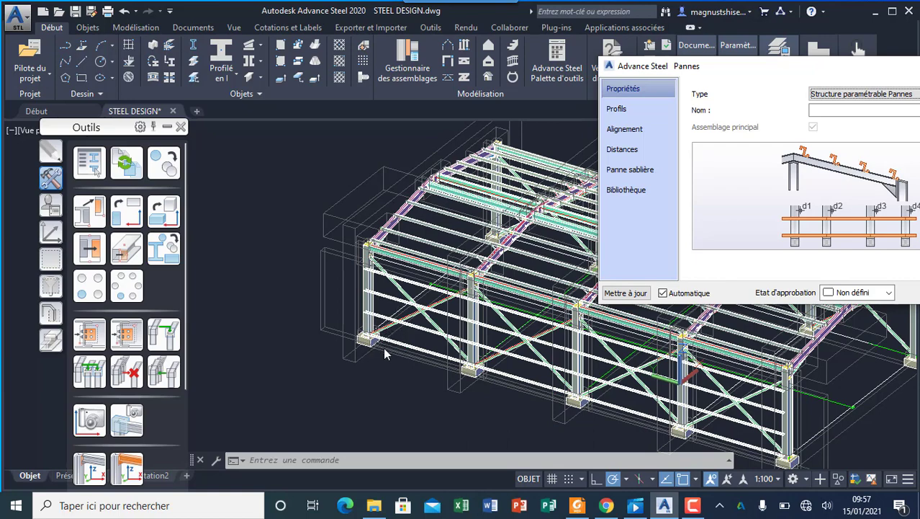
Review the side-wall purlins' type, section profile, alignment and distance settings.
drag(727, 70, 272, 87)
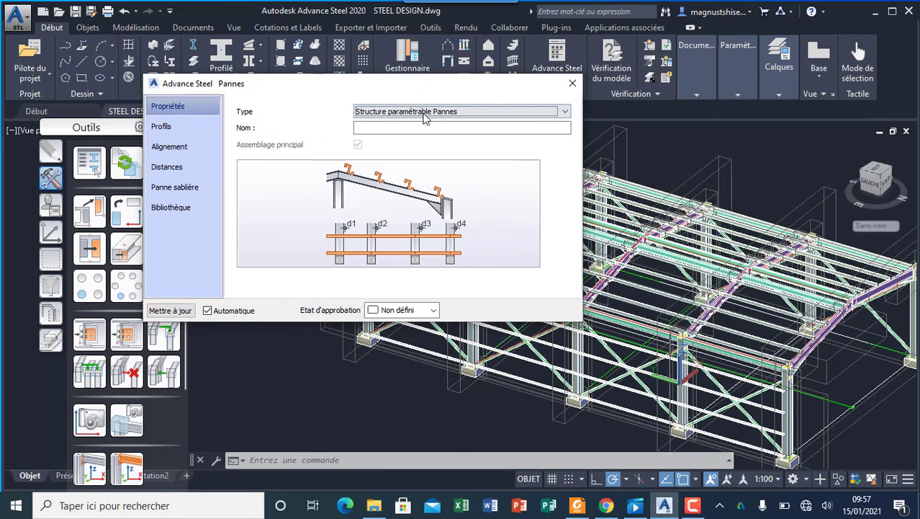
click(425, 113)
click(424, 121)
click(187, 126)
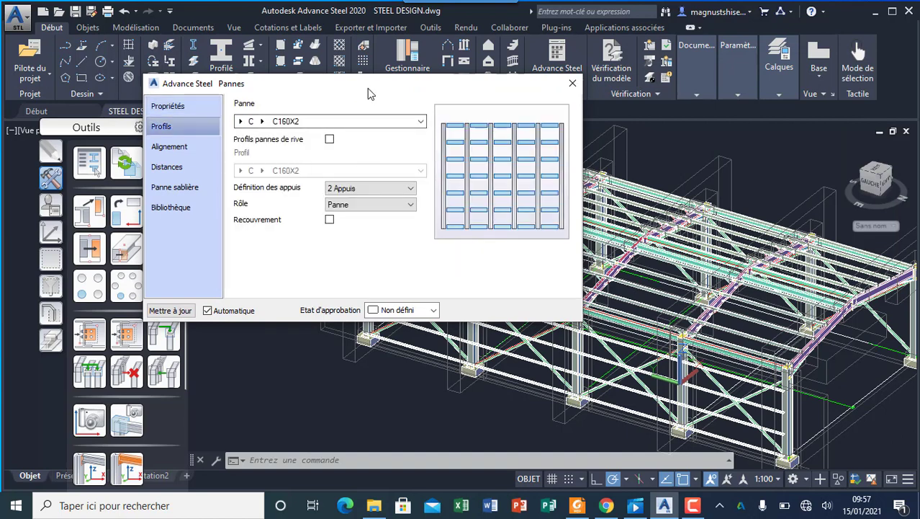
drag(369, 94, 332, 52)
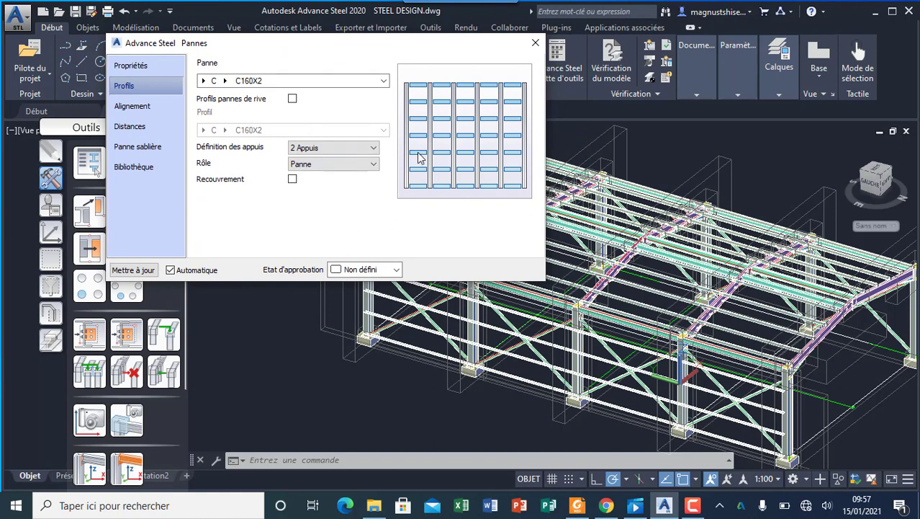
click(145, 108)
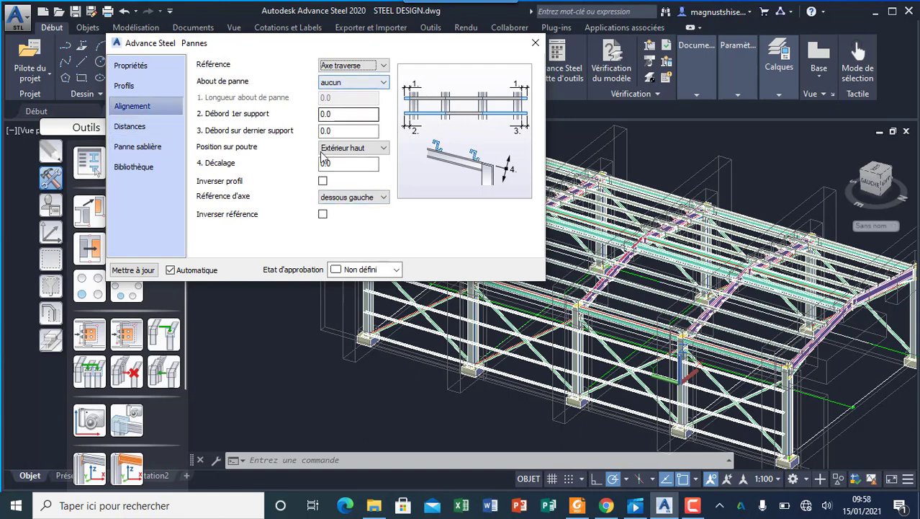
click(129, 126)
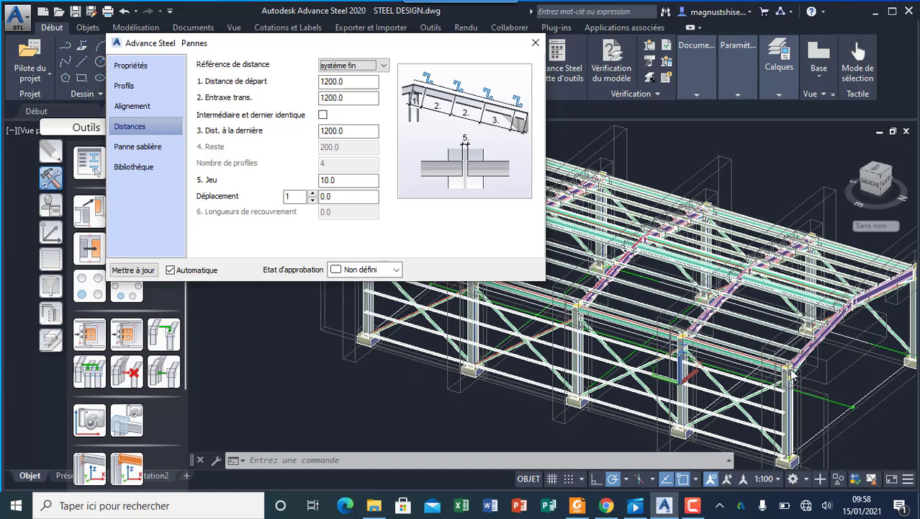
Set the side-wall purlins' start distance to 500 and check the resulting rail layout along the braced wall.
scroll(790, 371, up, 3)
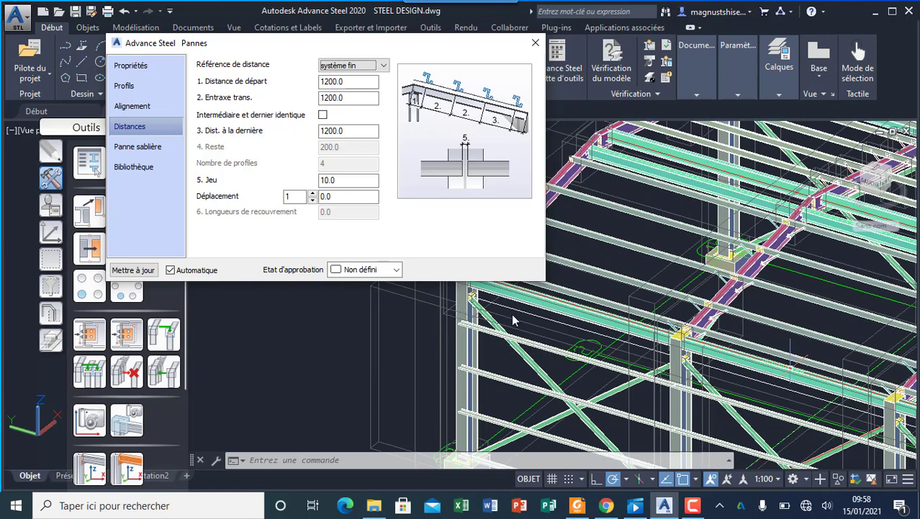
scroll(460, 308, down, 5)
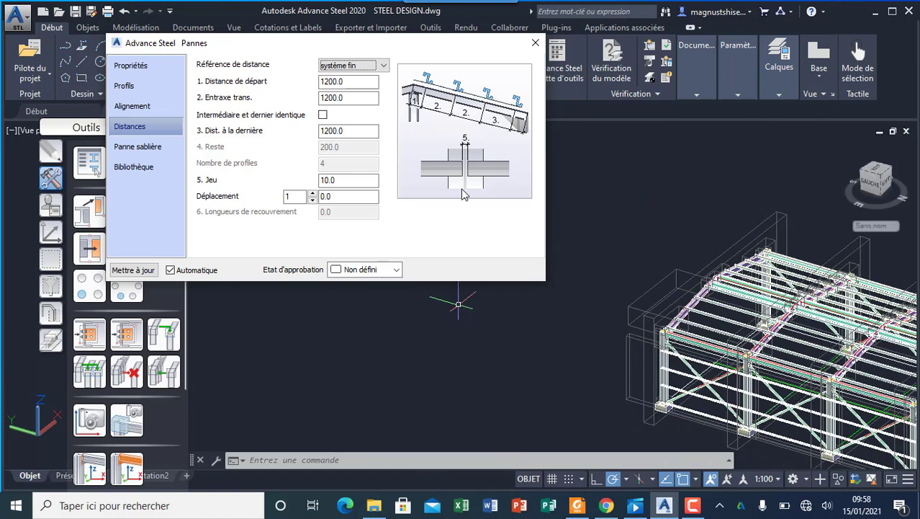
click(348, 82)
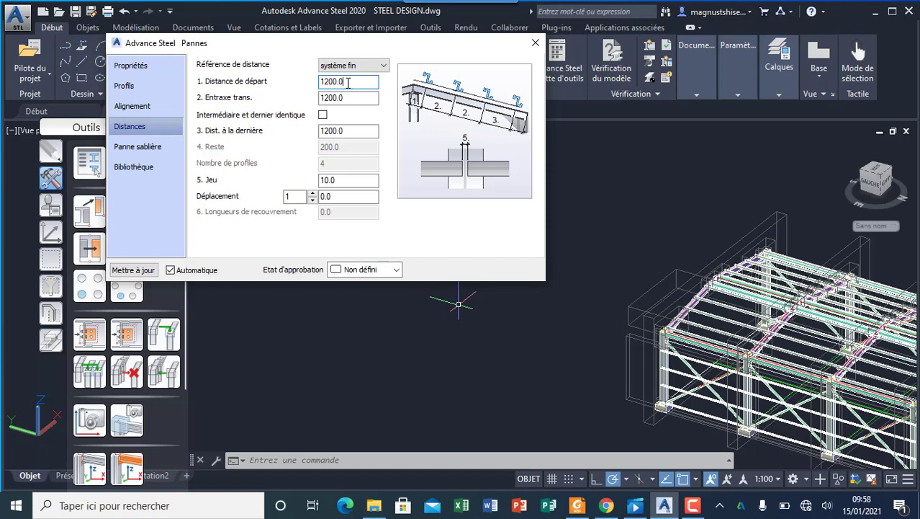
drag(348, 82, 319, 85)
text(500)
click(356, 101)
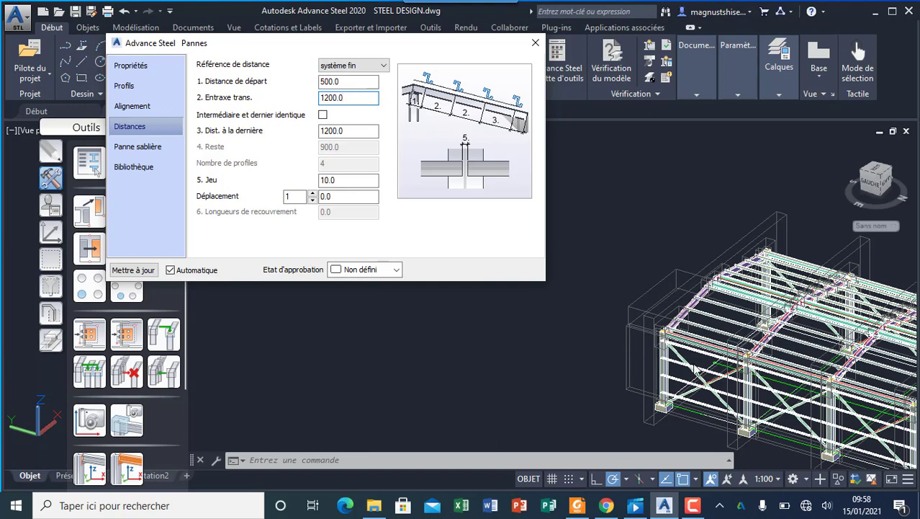
scroll(697, 353, down, 2)
scroll(454, 303, down, 4)
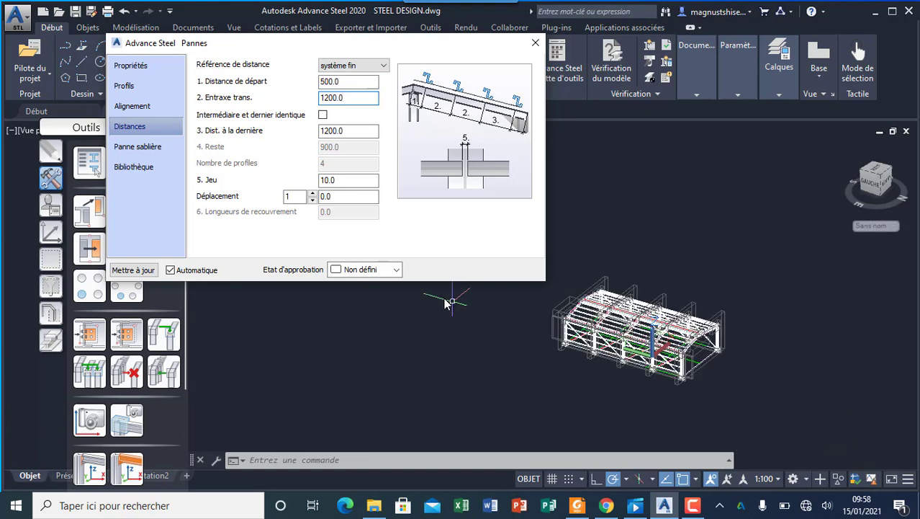
scroll(452, 302, up, 2)
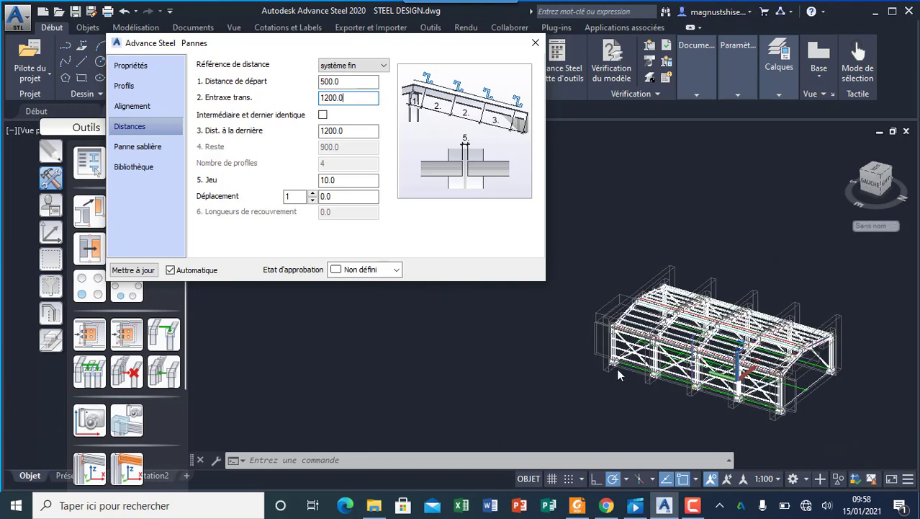
scroll(621, 368, up, 2)
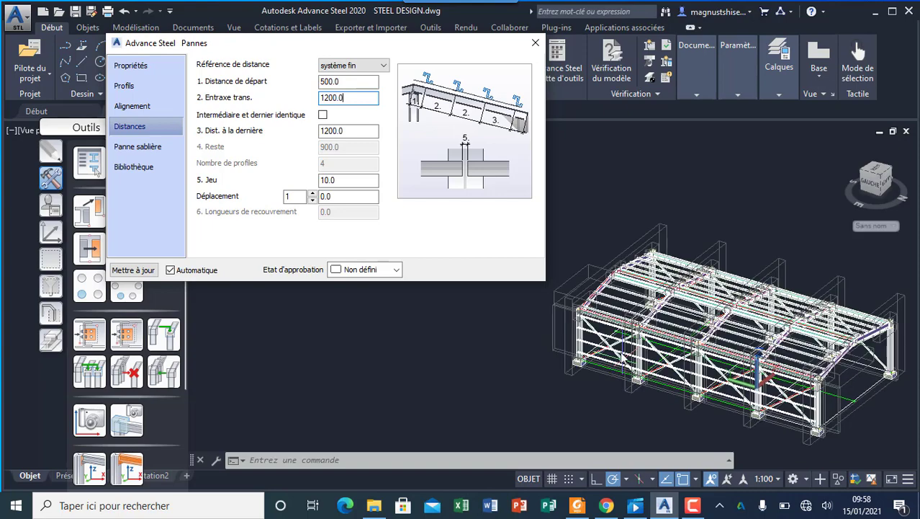
scroll(666, 343, up, 2)
scroll(607, 303, up, 2)
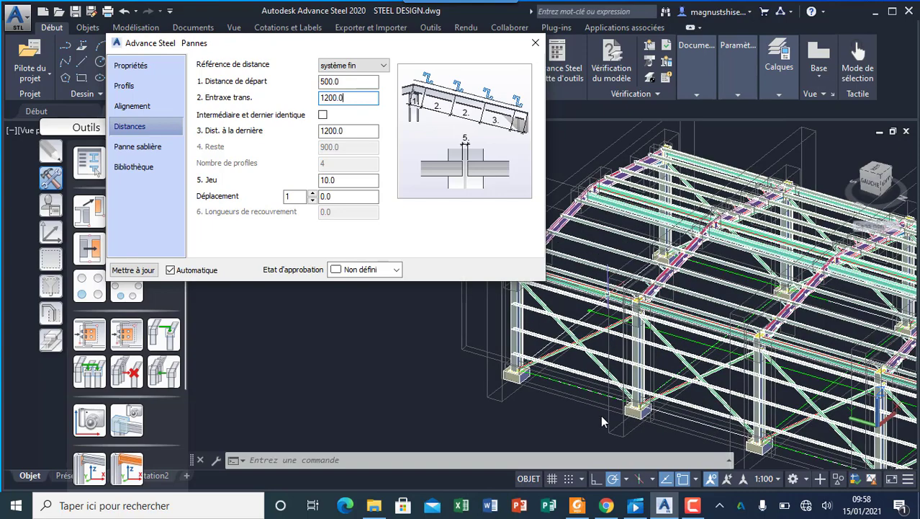
Set the intermediate spacing (Entraxe trans.) of the side-wall purlins to 1000 mm and close their properties.
scroll(601, 415, down, 3)
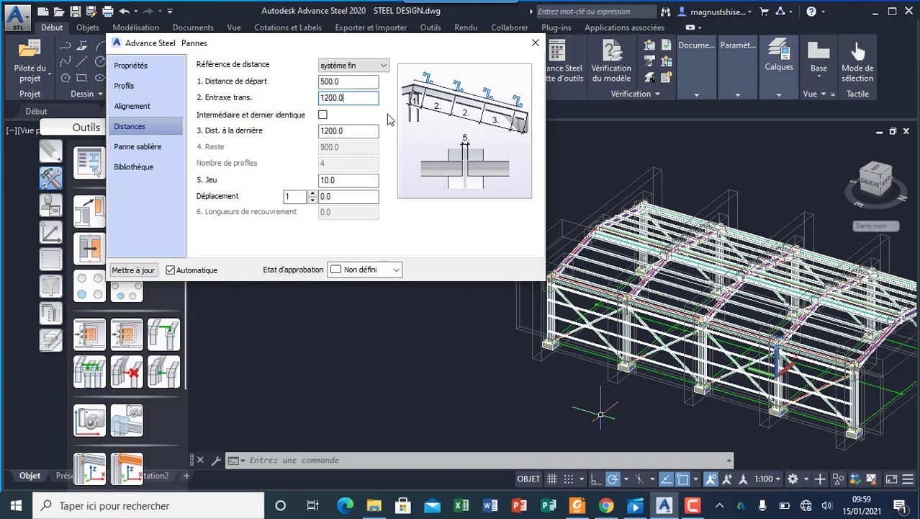
drag(354, 101, 280, 96)
text(1)
key(Return)
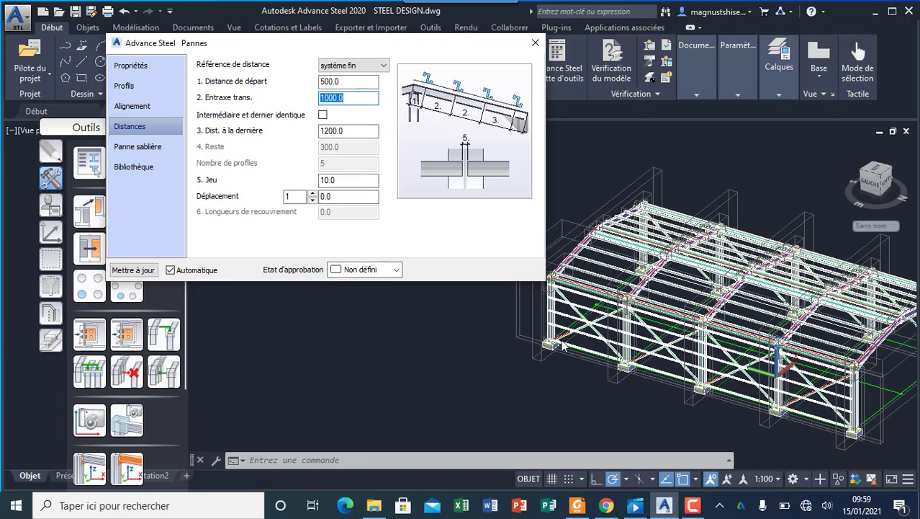
scroll(562, 345, up, 2)
scroll(535, 312, up, 3)
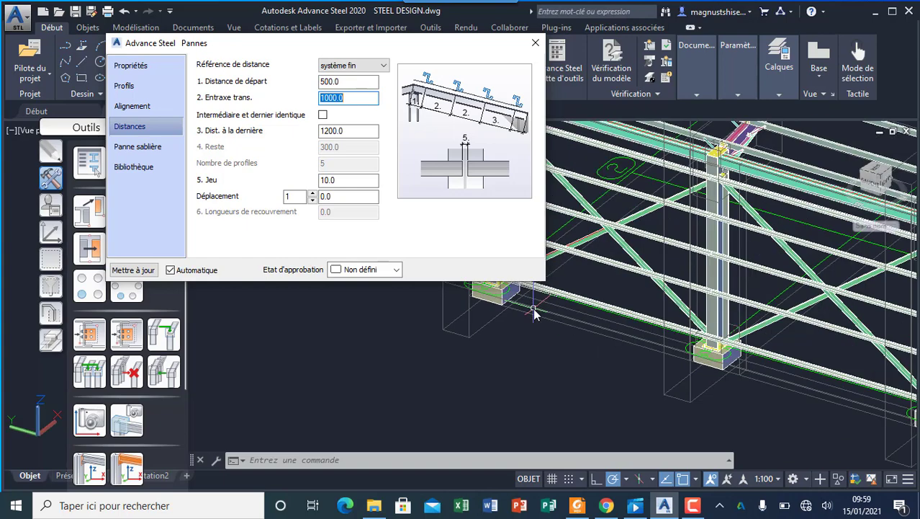
scroll(706, 351, up, 4)
scroll(805, 348, down, 3)
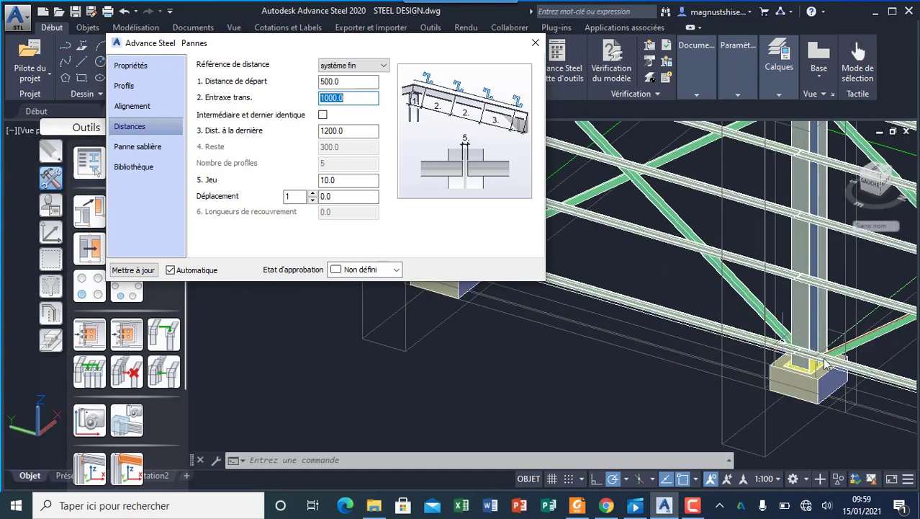
scroll(821, 358, up, 2)
scroll(760, 383, down, 5)
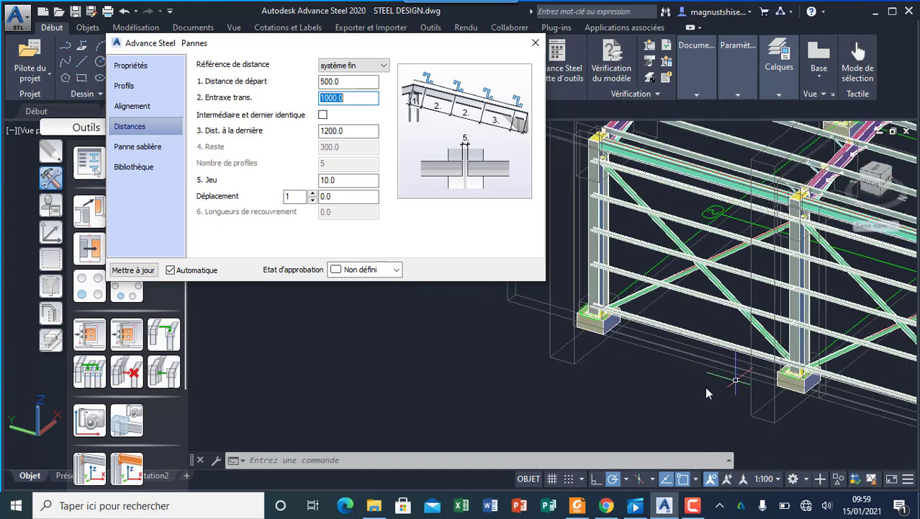
scroll(671, 238, up, 3)
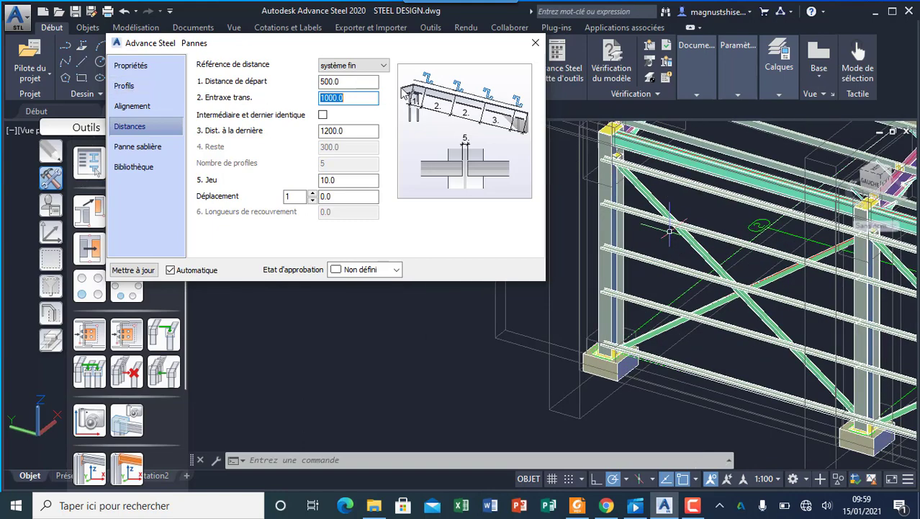
click(536, 46)
Examine how the side-wall purlin ends meet the corner column and the neighbouring frame columns.
scroll(670, 288, down, 5)
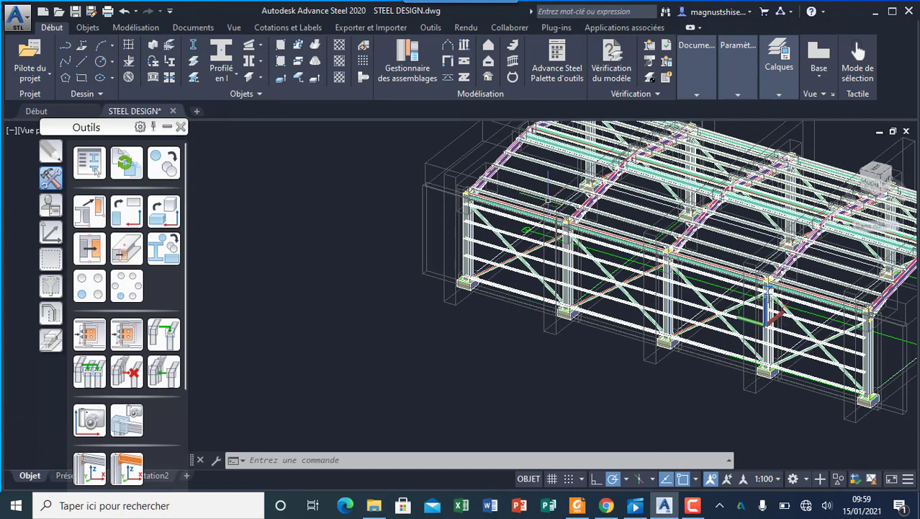
scroll(503, 219, up, 3)
scroll(458, 189, up, 3)
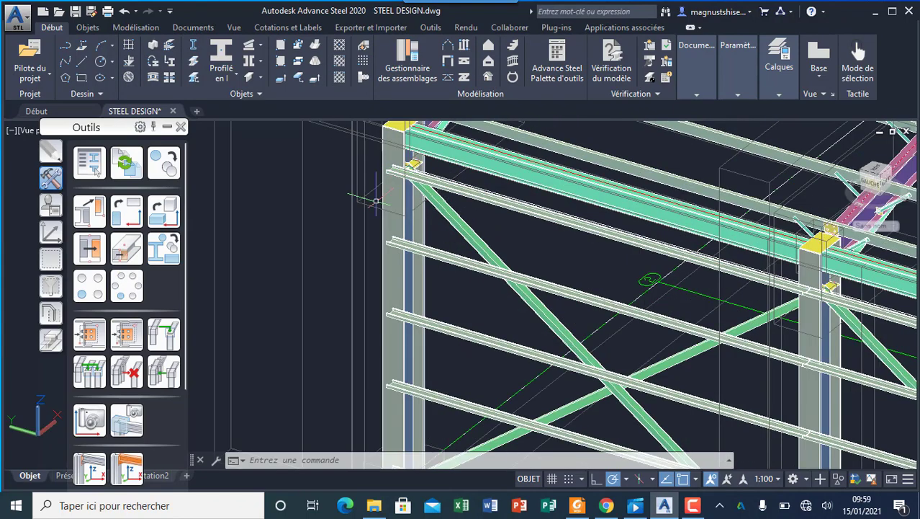
scroll(395, 156, up, 3)
scroll(383, 190, up, 3)
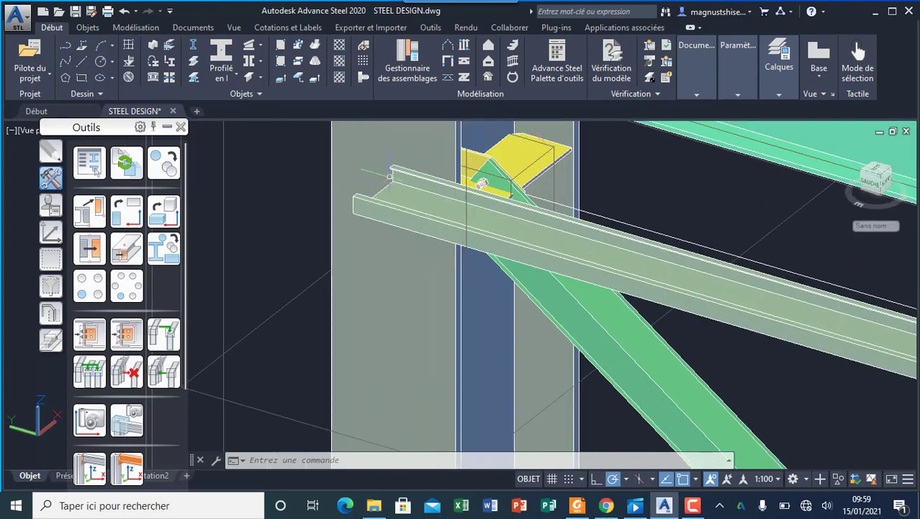
scroll(373, 219, down, 2)
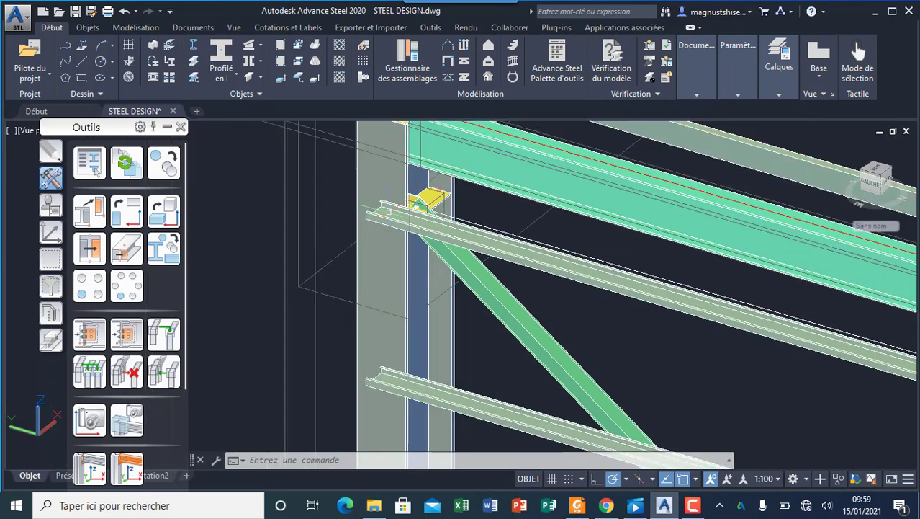
scroll(368, 229, down, 2)
scroll(360, 229, up, 3)
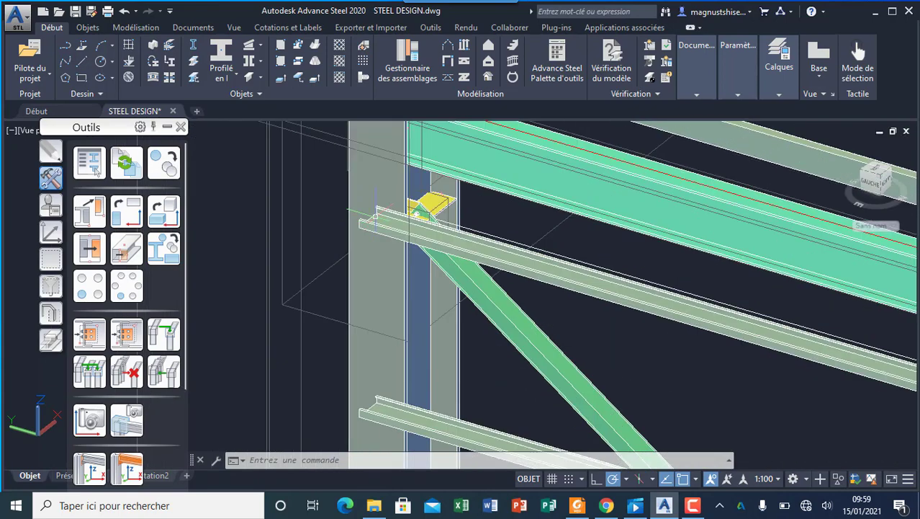
scroll(367, 219, down, 4)
scroll(353, 215, up, 3)
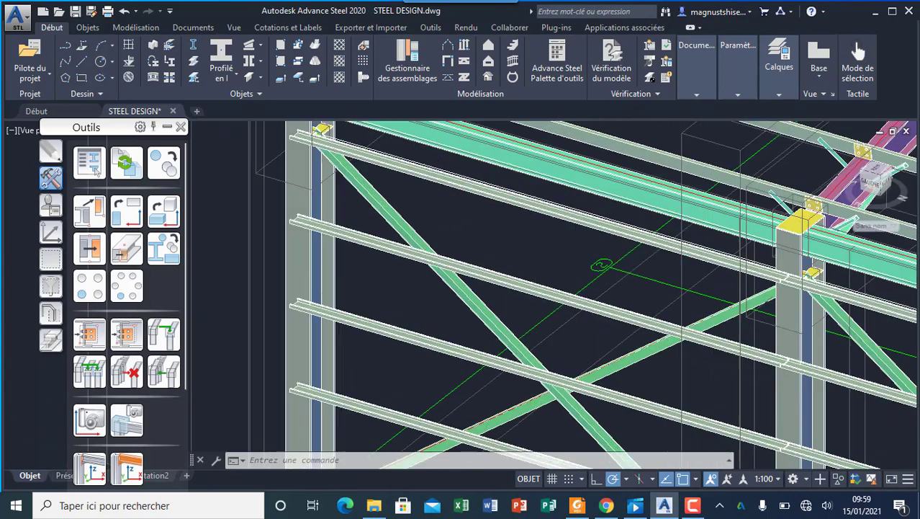
scroll(350, 219, down, 4)
scroll(513, 261, up, 3)
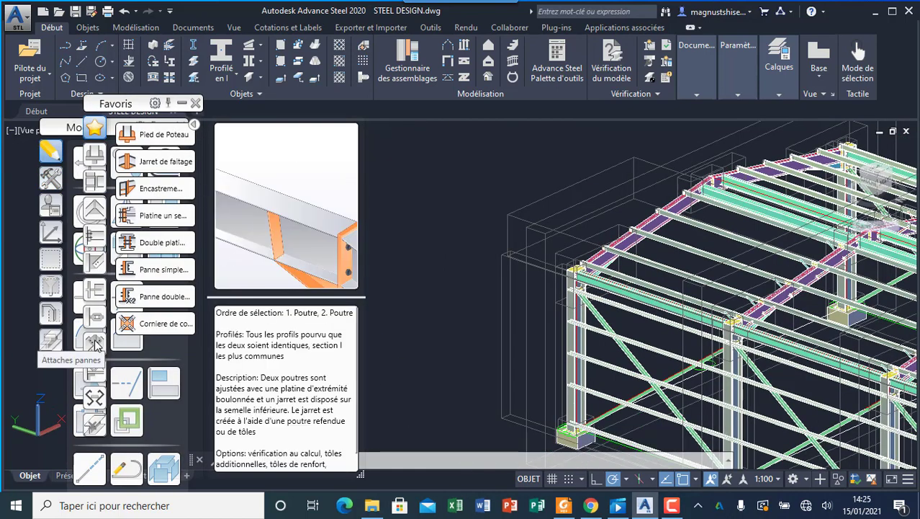
Create a welded vertical plate connection for one purlin between the corner column and the uppermost side-wall purlin.
click(94, 342)
mouse_move(164, 163)
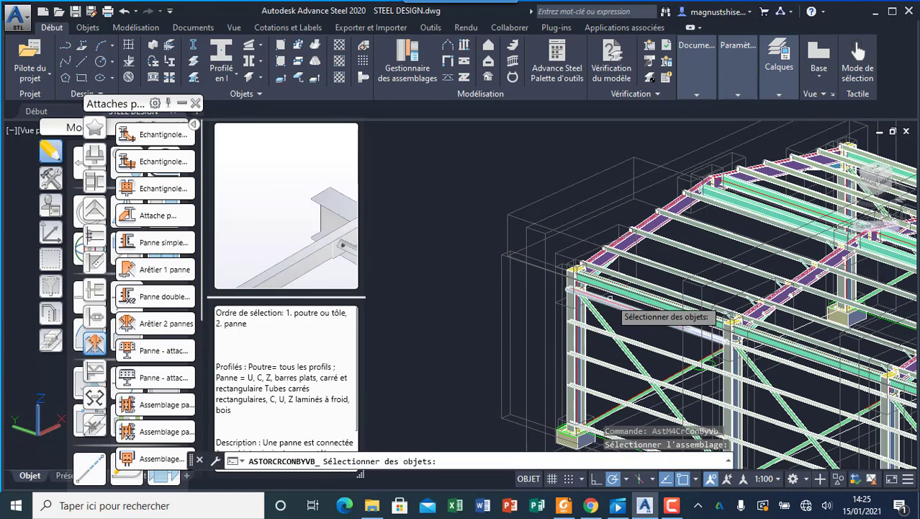
scroll(575, 296, up, 5)
click(533, 211)
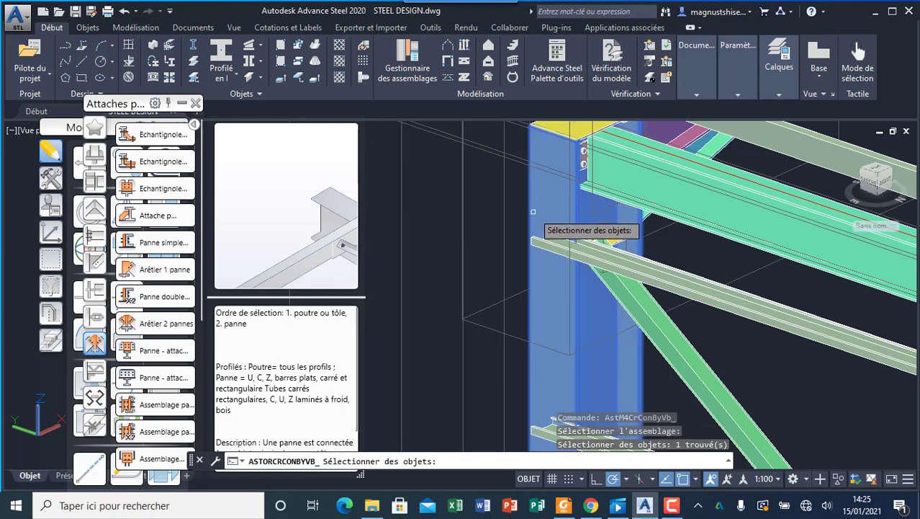
right_click(603, 287)
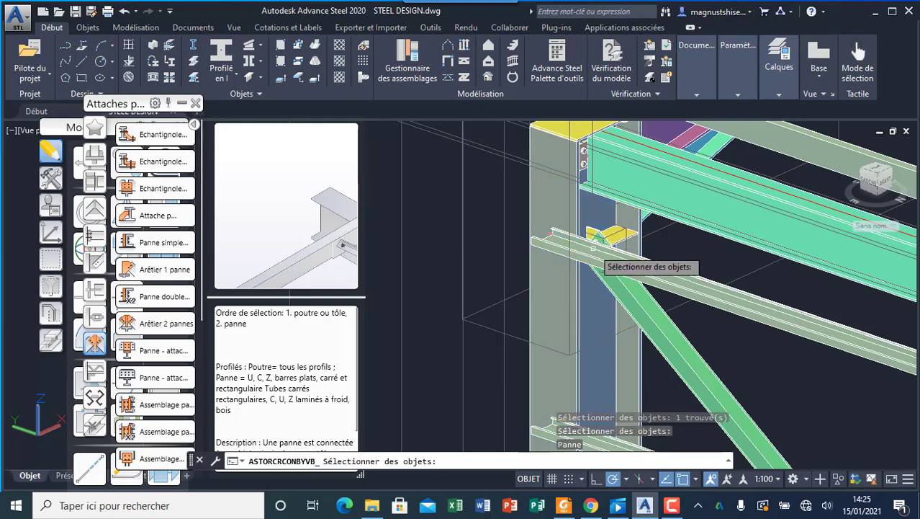
click(579, 256)
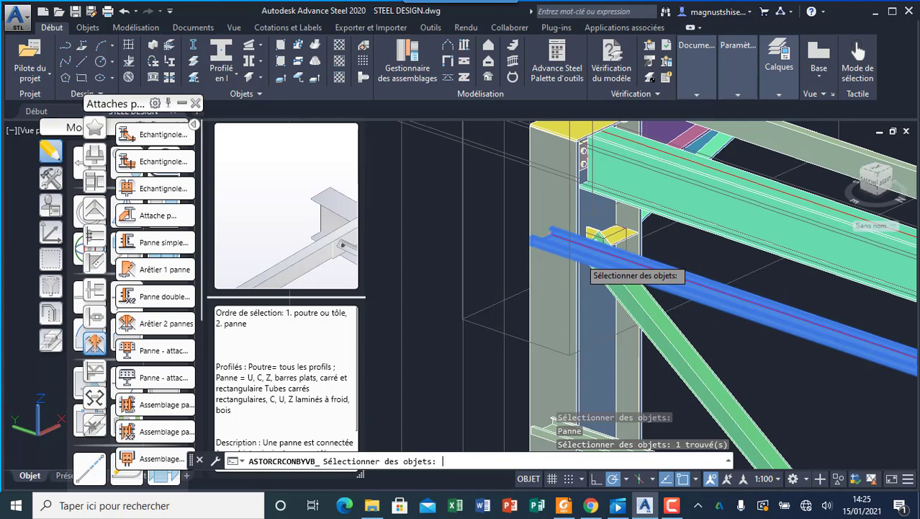
key(Return)
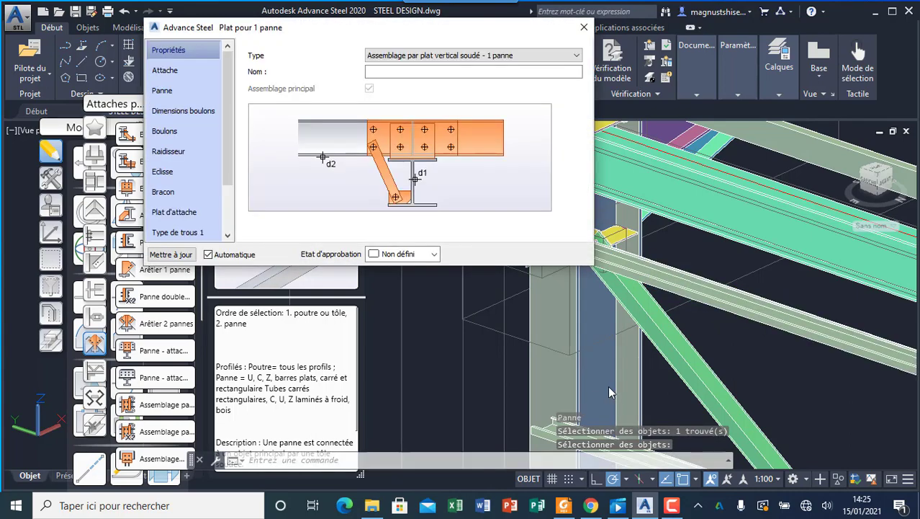
drag(437, 32, 353, 194)
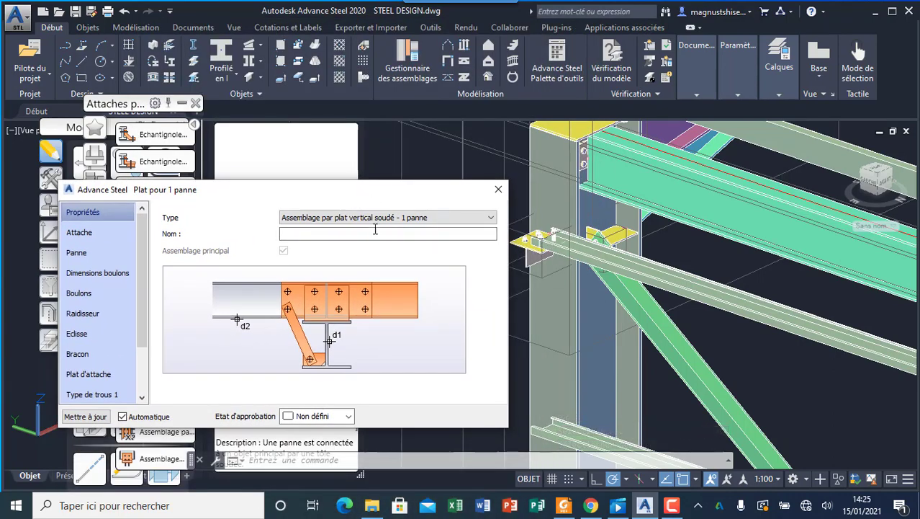
Set the connection's edge purlin type to Lg. débord with an overhang (Porte à faux) of 100 mm.
click(103, 254)
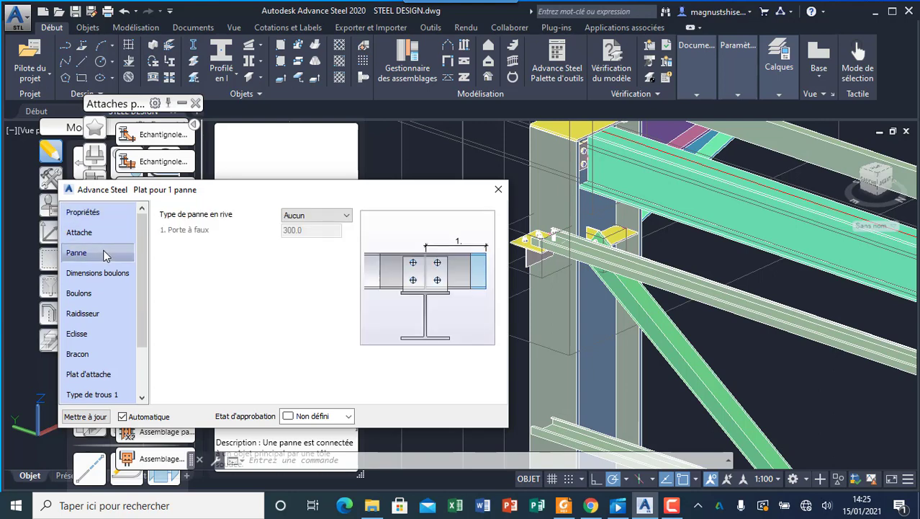
click(314, 217)
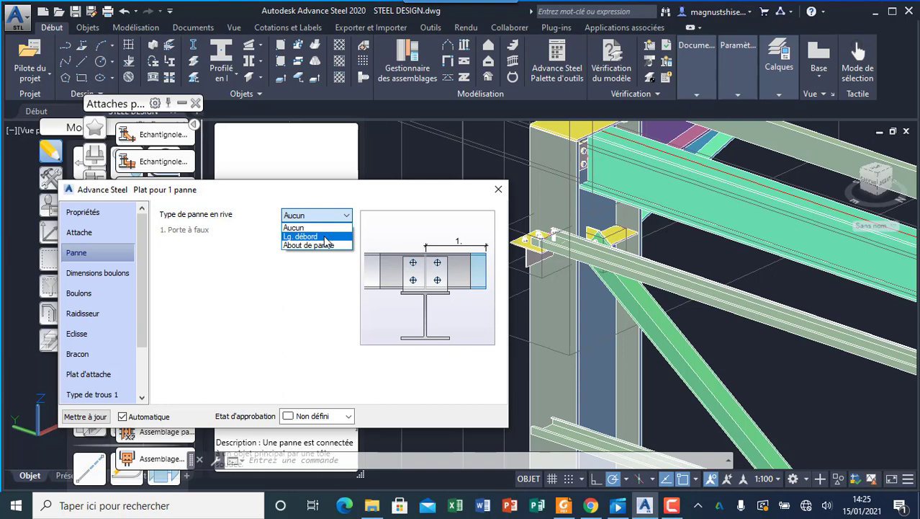
click(325, 237)
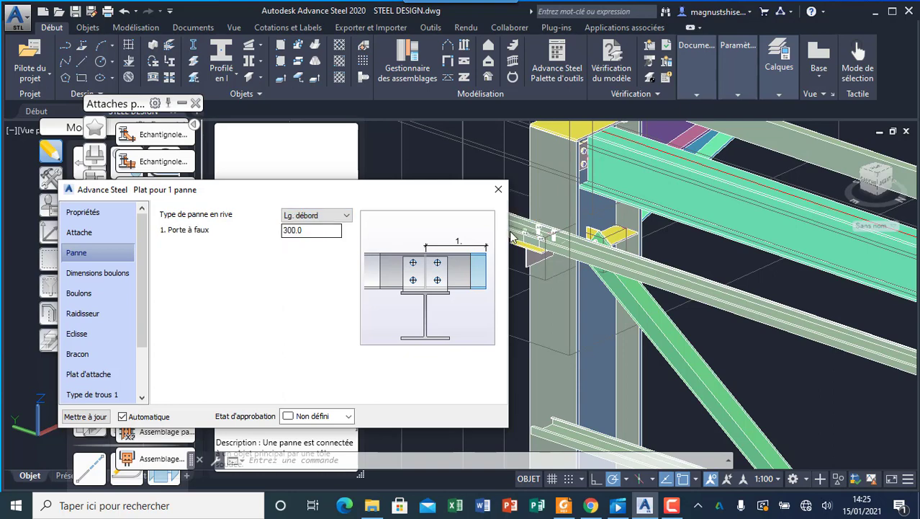
drag(392, 188, 362, 180)
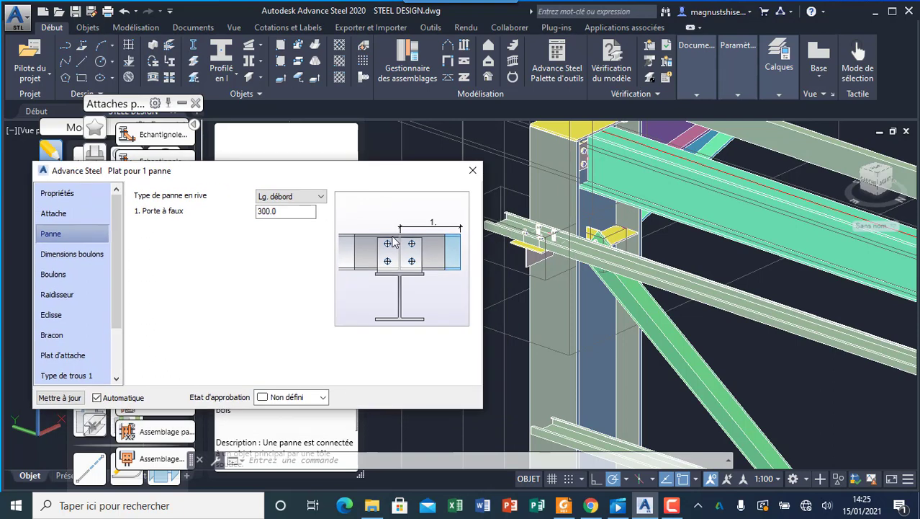
click(298, 214)
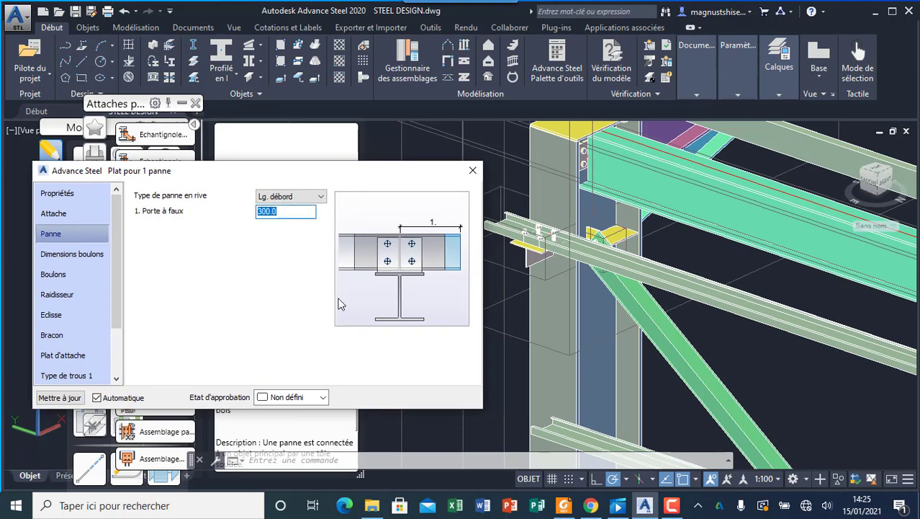
text(100)
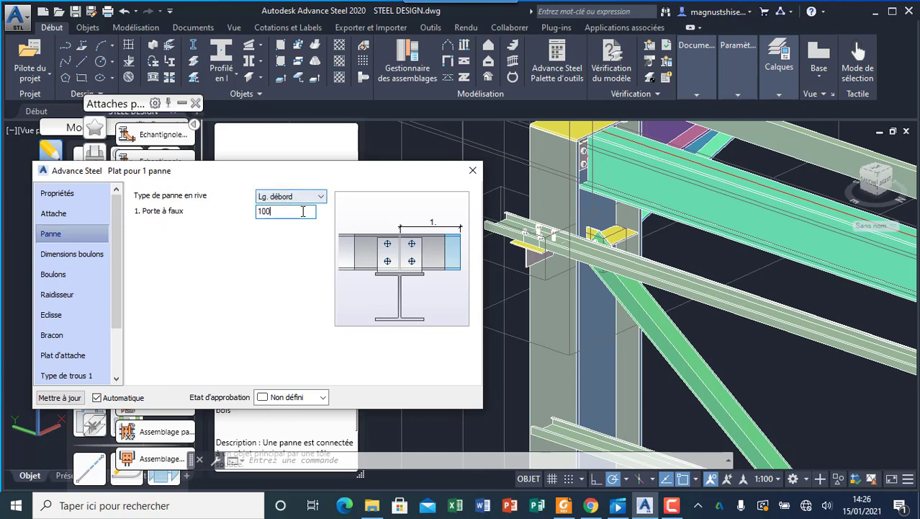
Set the connection's vertical spacing between bolts (Distance vertical boulons) to 60 mm.
click(93, 254)
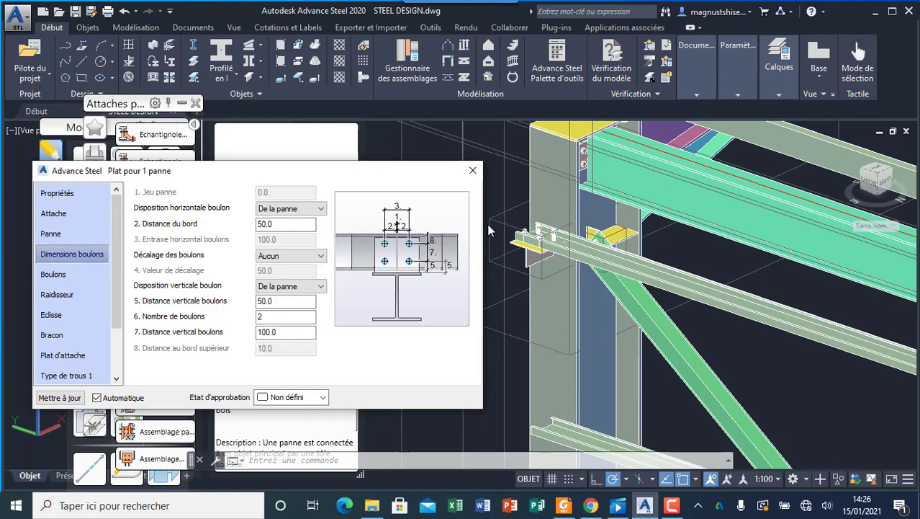
scroll(515, 224, up, 5)
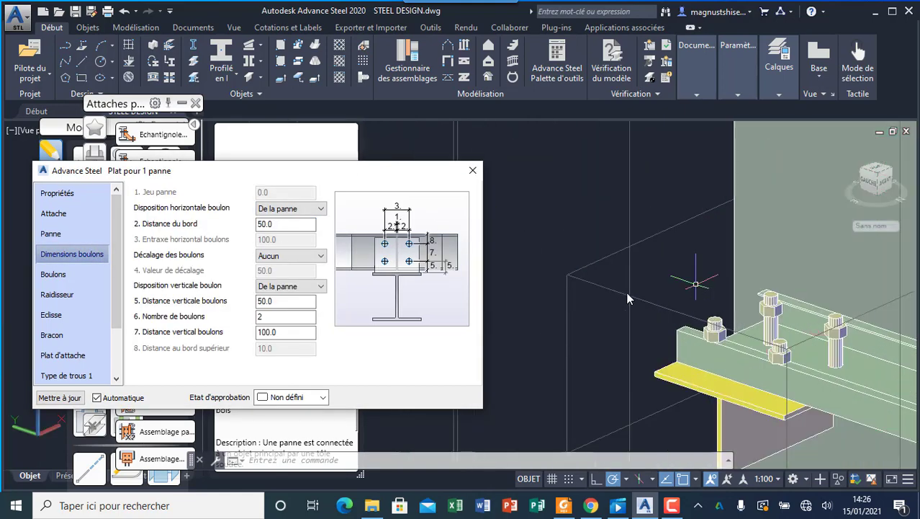
scroll(697, 291, down, 3)
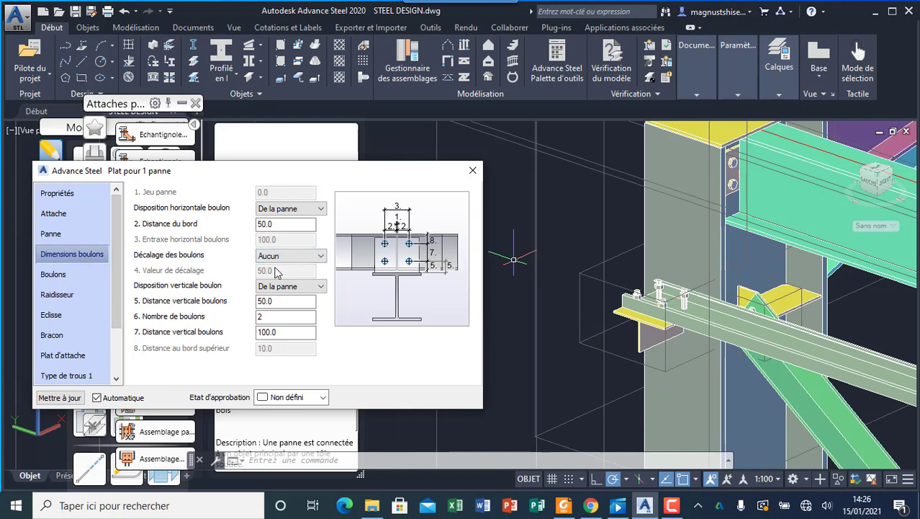
drag(288, 332, 212, 337)
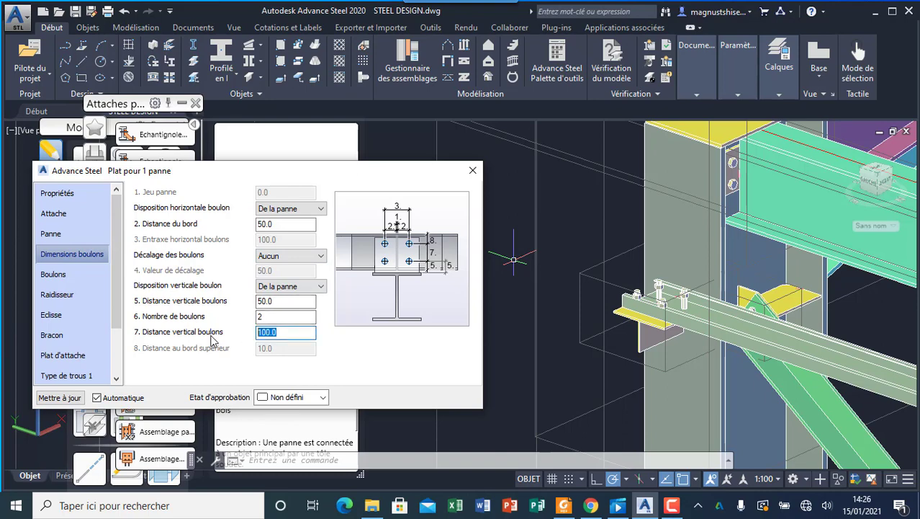
click(296, 304)
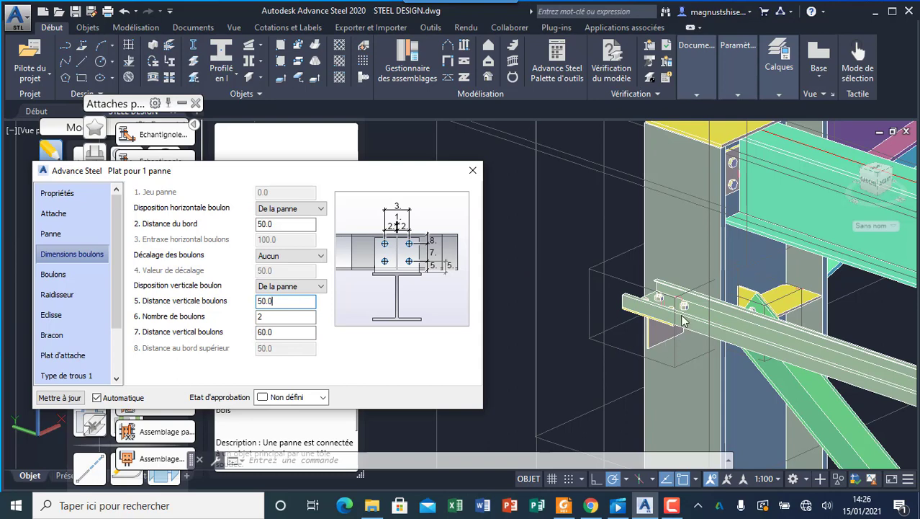
scroll(732, 339, up, 2)
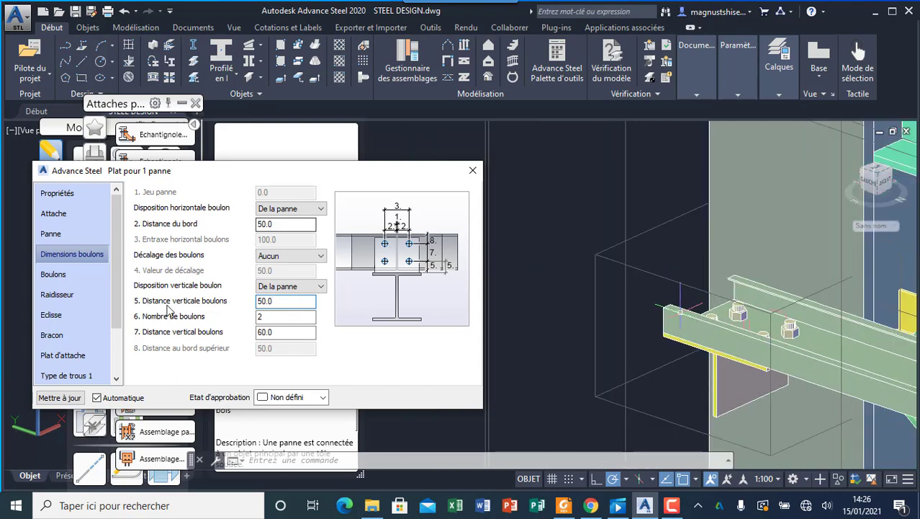
Save the current settings of the purlin plate connection as a new entry in its library (Bibliothèque).
scroll(121, 339, down, 1)
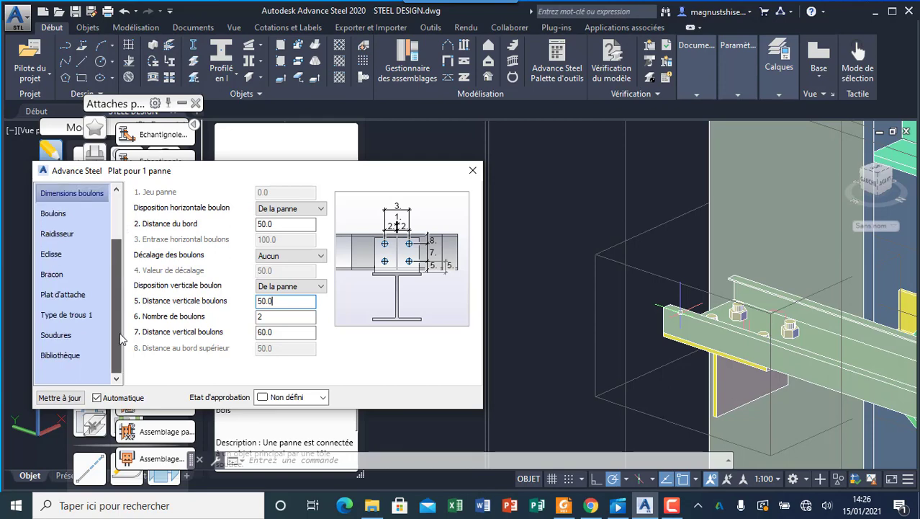
click(81, 356)
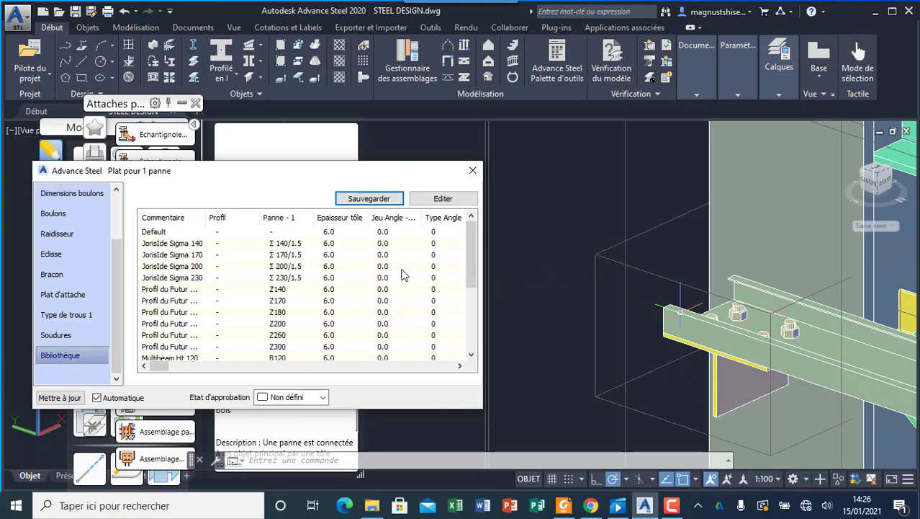
scroll(365, 262, down, 4)
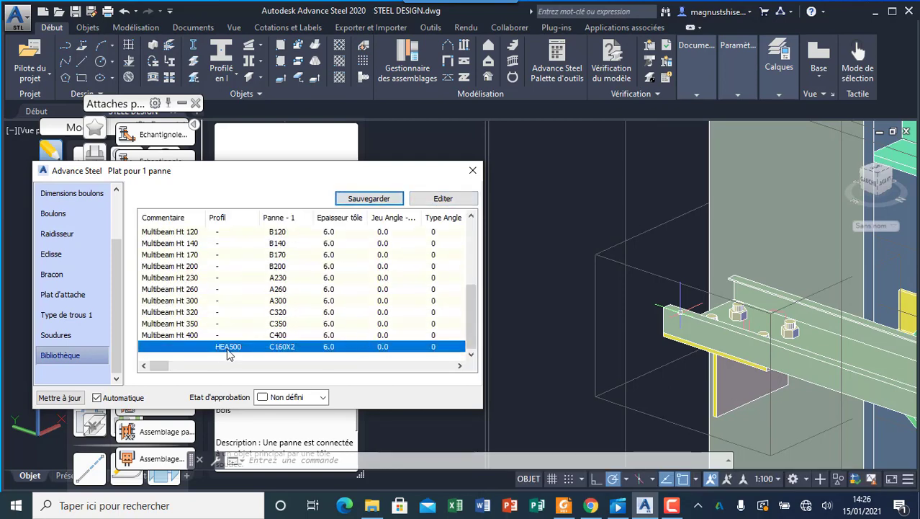
Enter the comment "Lisse de bardage simple" for the HEA500 / C160X2 entry in the library table and close the connection settings.
click(441, 197)
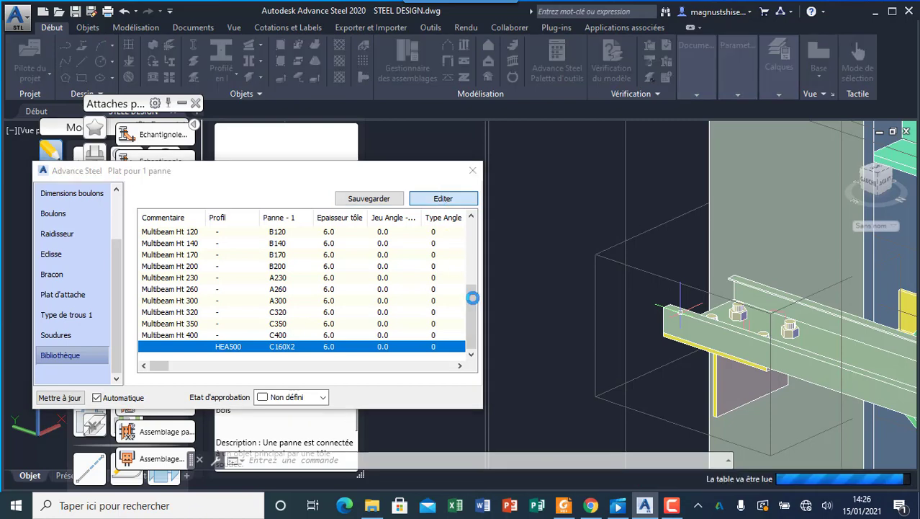
scroll(456, 221, down, 4)
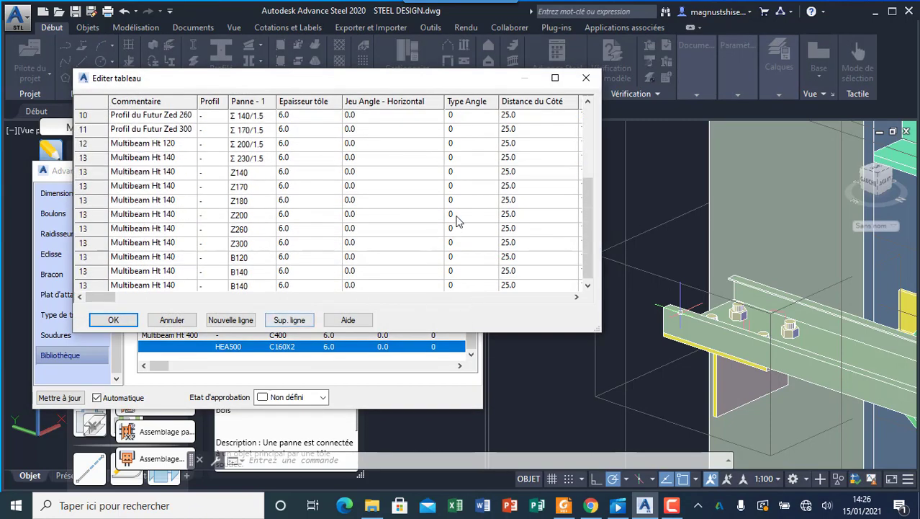
click(175, 272)
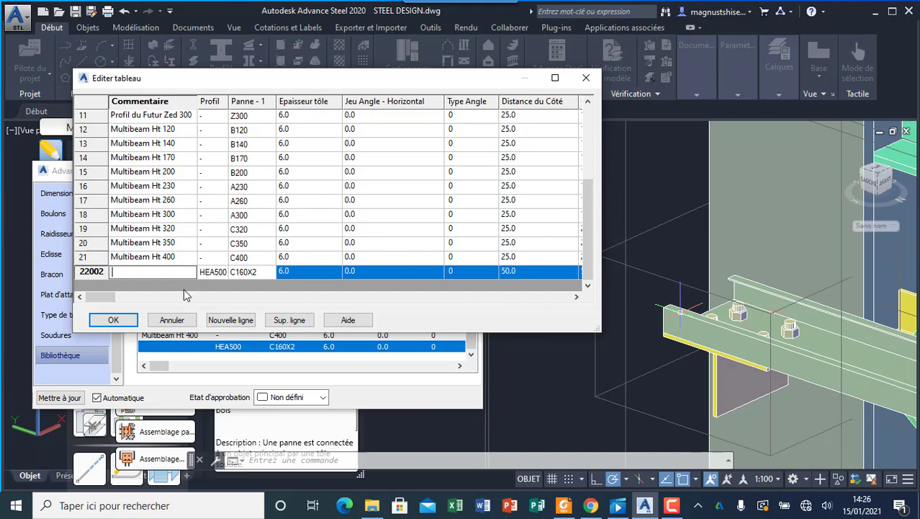
text(LISS)
key(BackSpace)
key(BackSpace)
key(BackSpace)
text(isse de bardage)
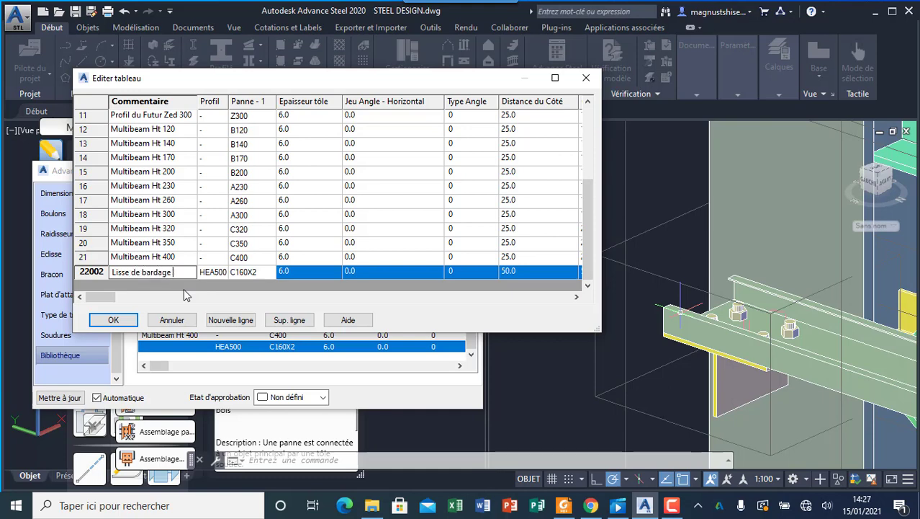
text( simple)
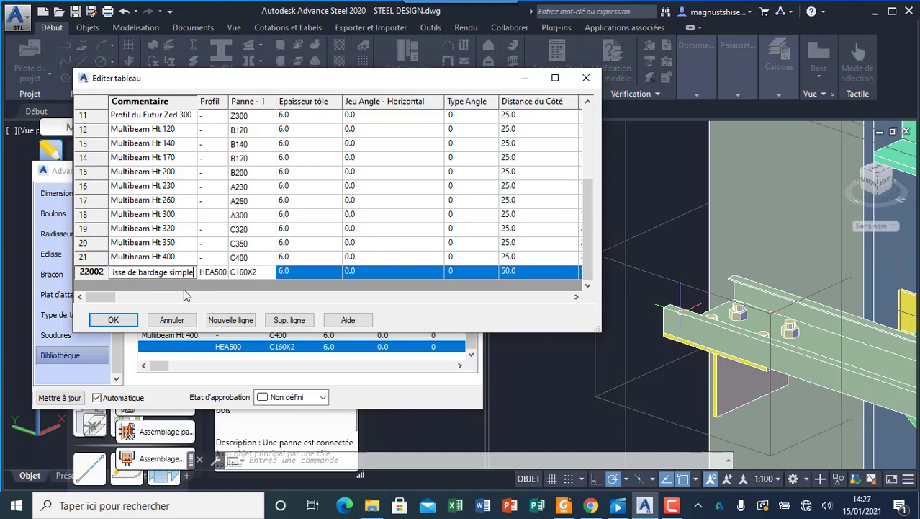
click(127, 320)
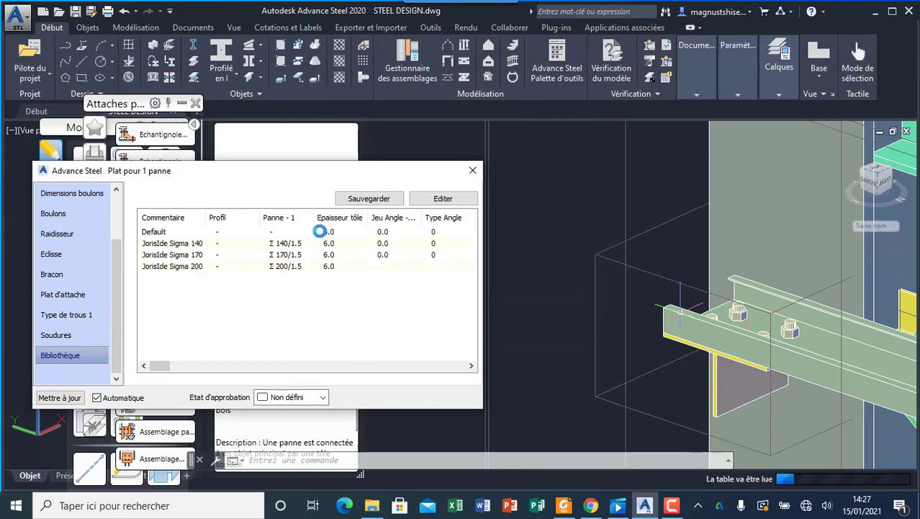
click(473, 170)
Collapse the purlin connection palette and bring up the Outils tool set with the connection transfer commands.
scroll(520, 222, down, 5)
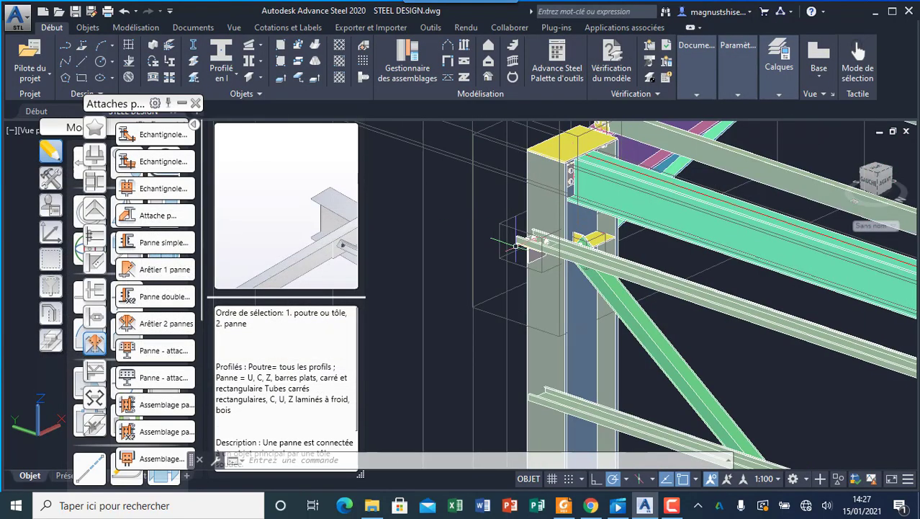
scroll(521, 222, up, 3)
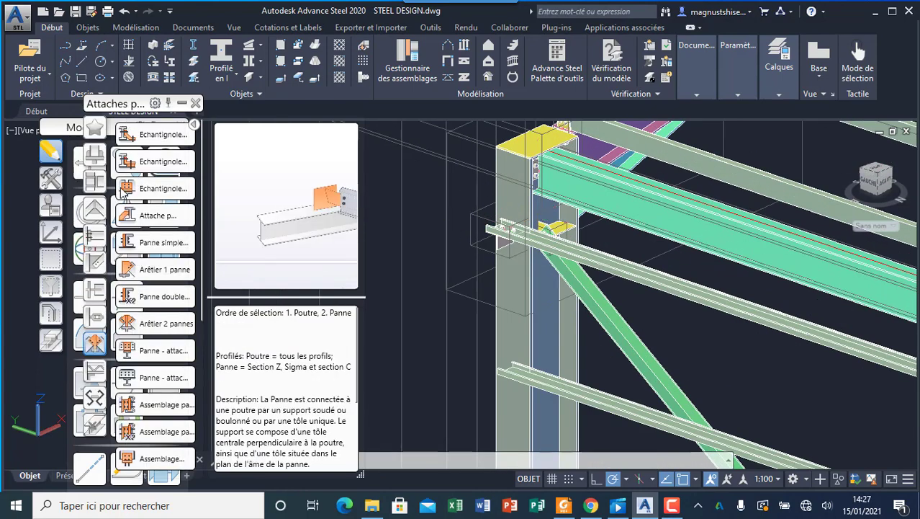
click(180, 103)
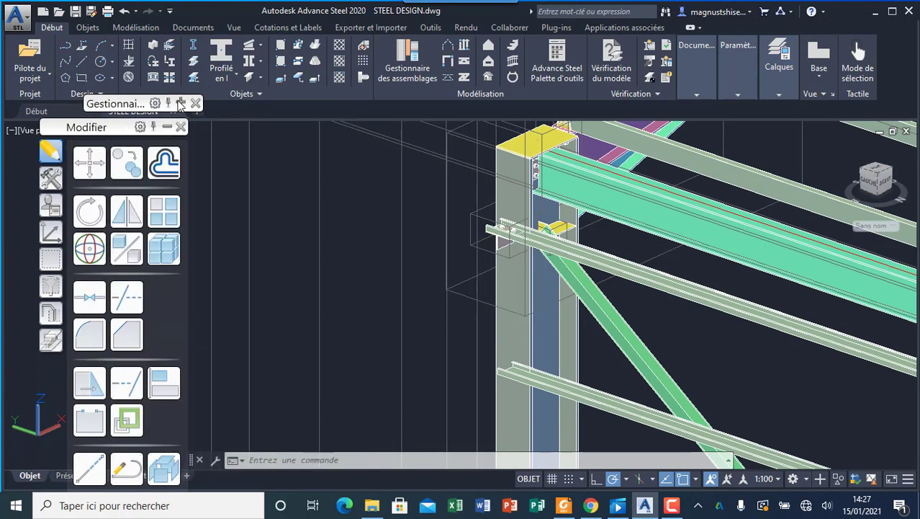
click(50, 179)
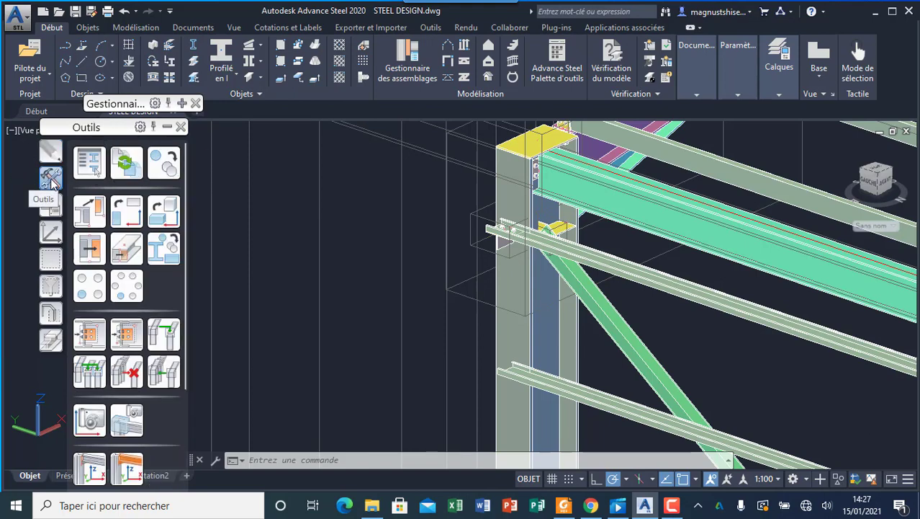
Transfer the uppermost side-wall purlin's plate connection to the corner column and the second purlin from the top.
click(93, 163)
scroll(494, 264, up, 4)
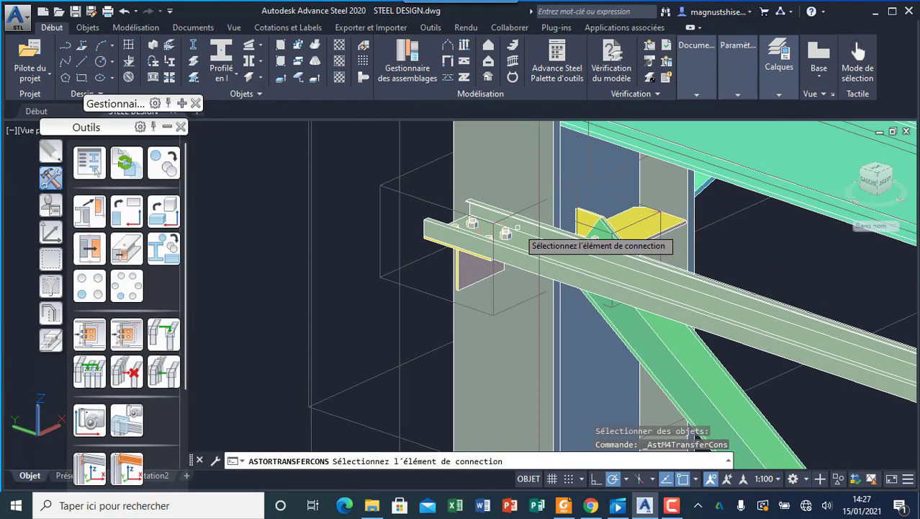
click(451, 211)
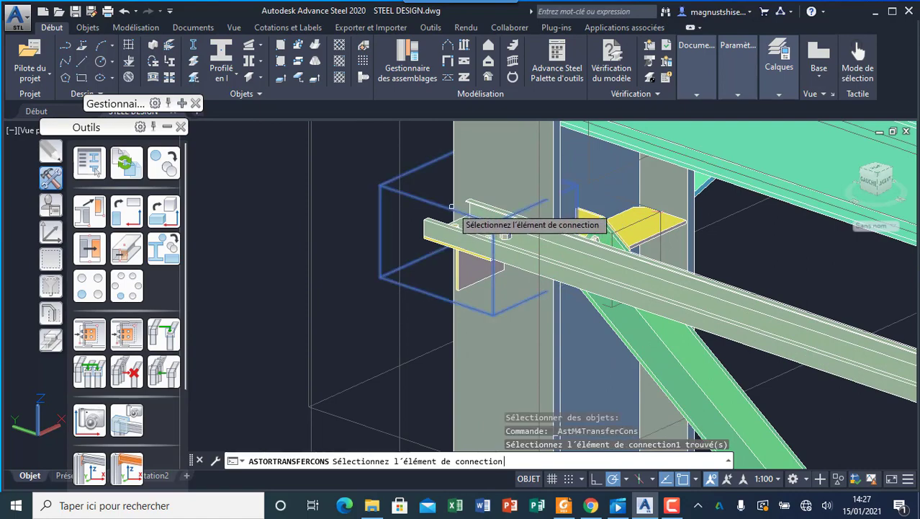
key(Return)
scroll(429, 220, down, 4)
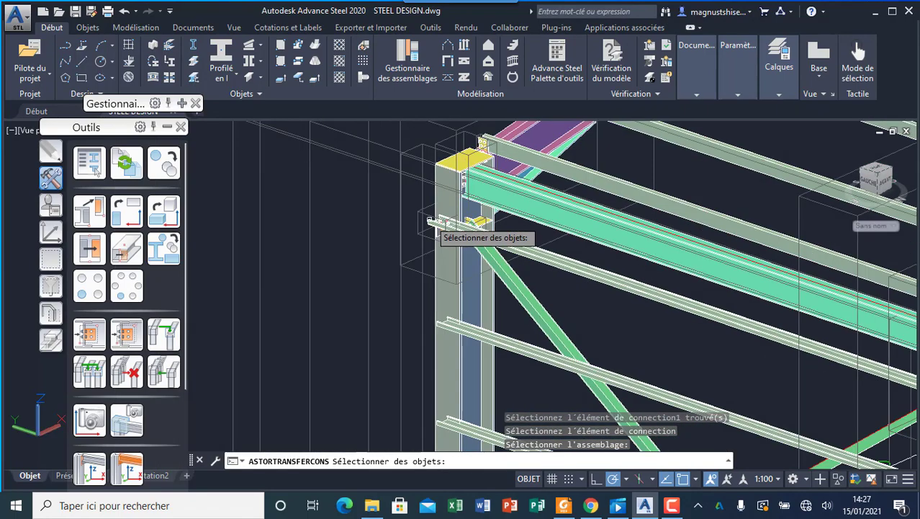
click(460, 305)
key(Return)
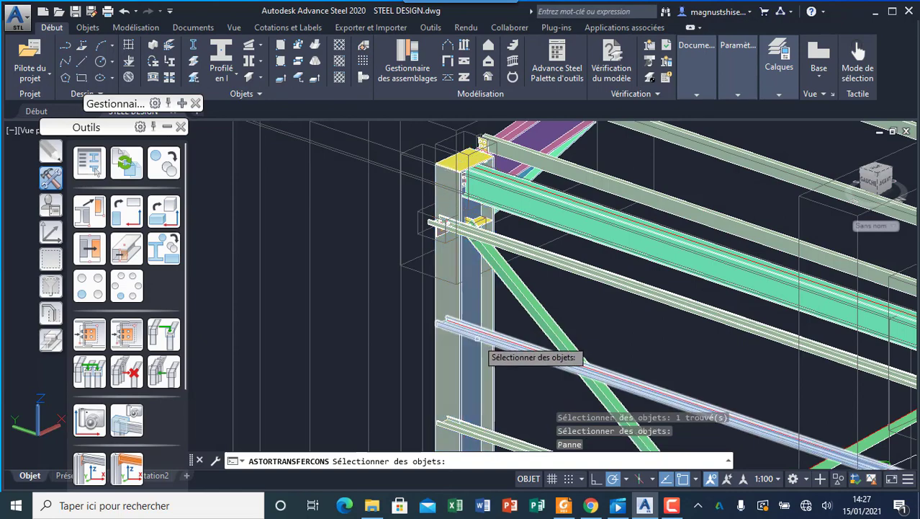
click(472, 335)
key(Return)
Transfer the same plate connection to the corner column and the third side-wall purlin from the top.
scroll(476, 337, down, 5)
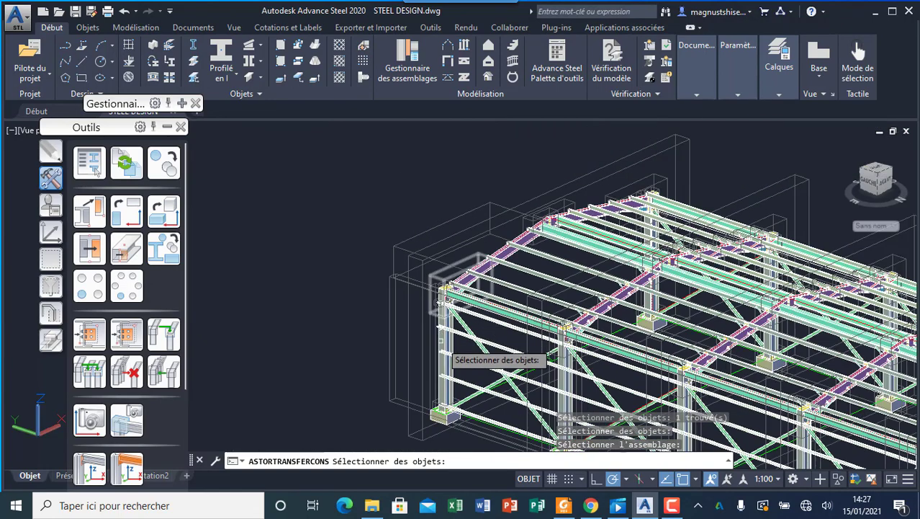
scroll(462, 336, up, 4)
click(448, 336)
key(Return)
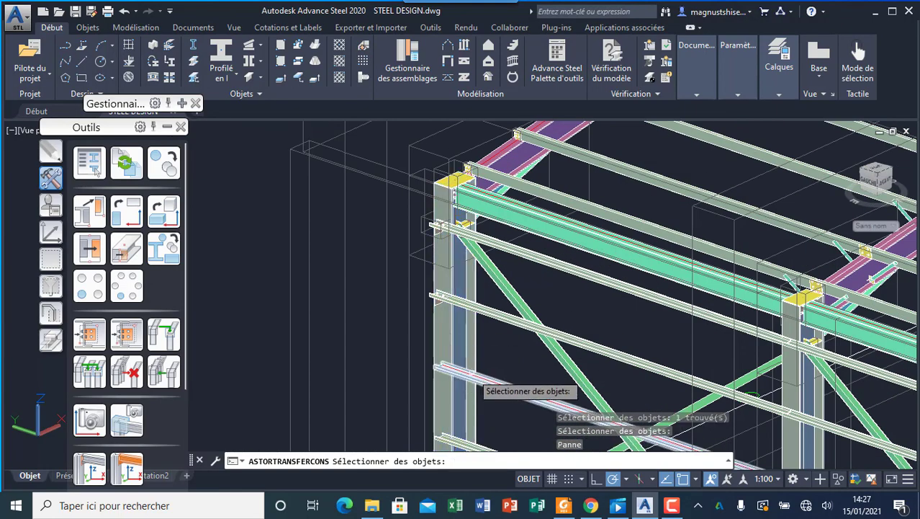
click(467, 374)
key(Return)
Try to transfer the plate connection to the corner column and the fourth side-wall purlin from the top.
scroll(466, 371, down, 5)
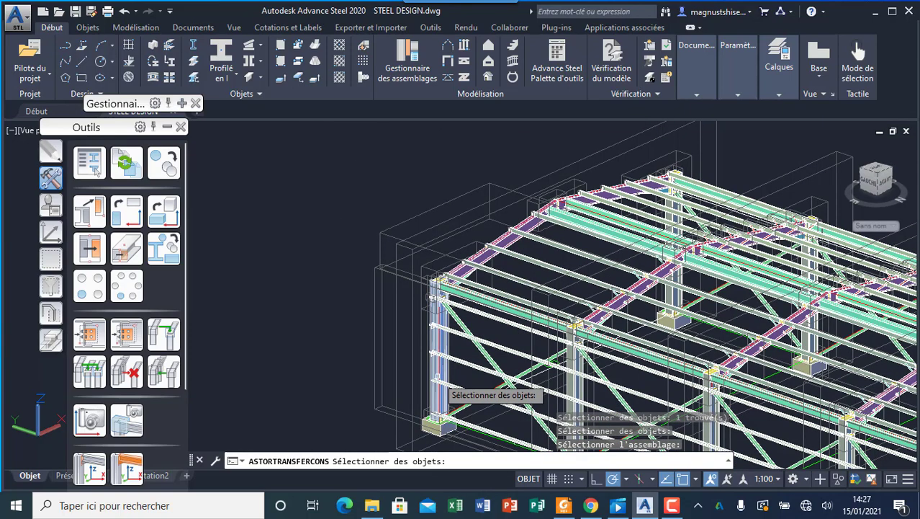
scroll(436, 369, up, 4)
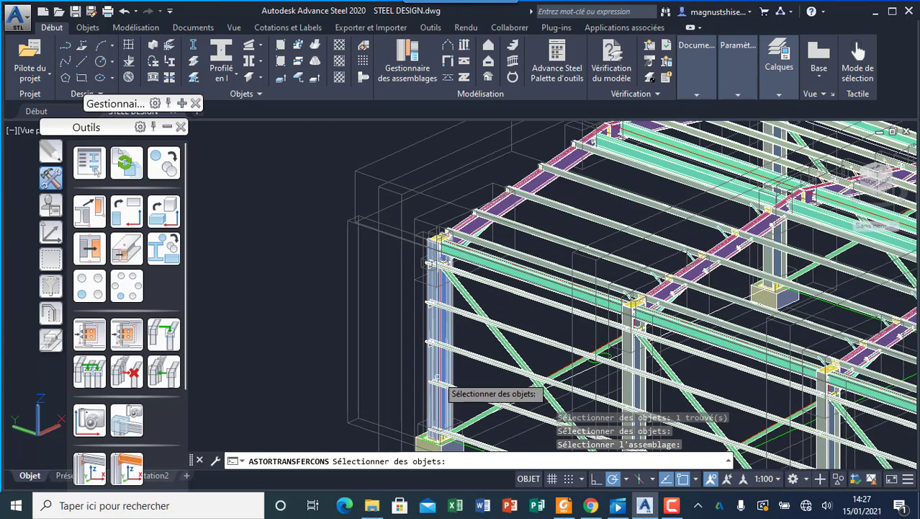
click(464, 401)
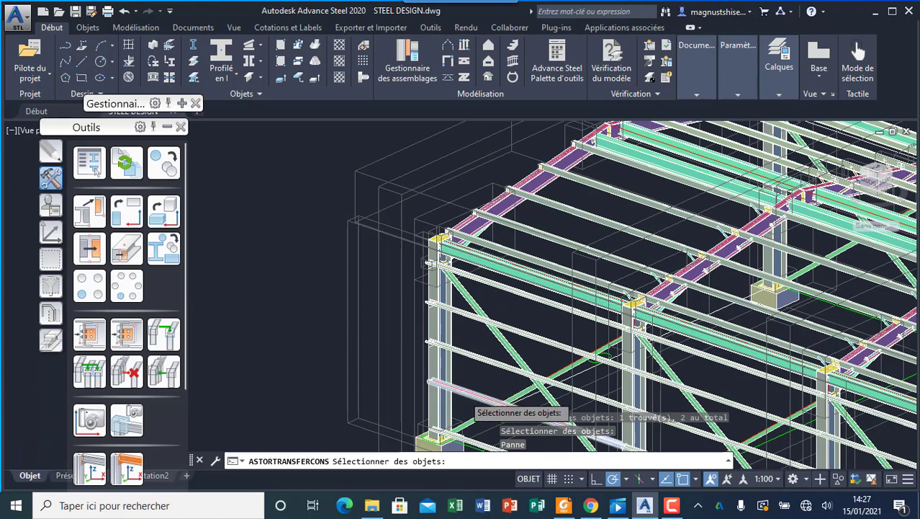
scroll(425, 364, up, 5)
key(Return)
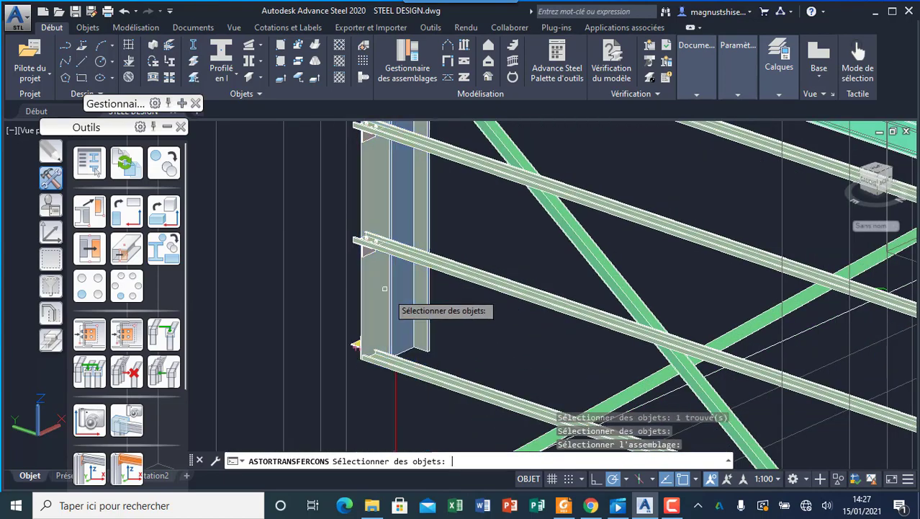
Inspect the lower end of the corner column and undo the whole connection transfer operation.
scroll(436, 363, down, 5)
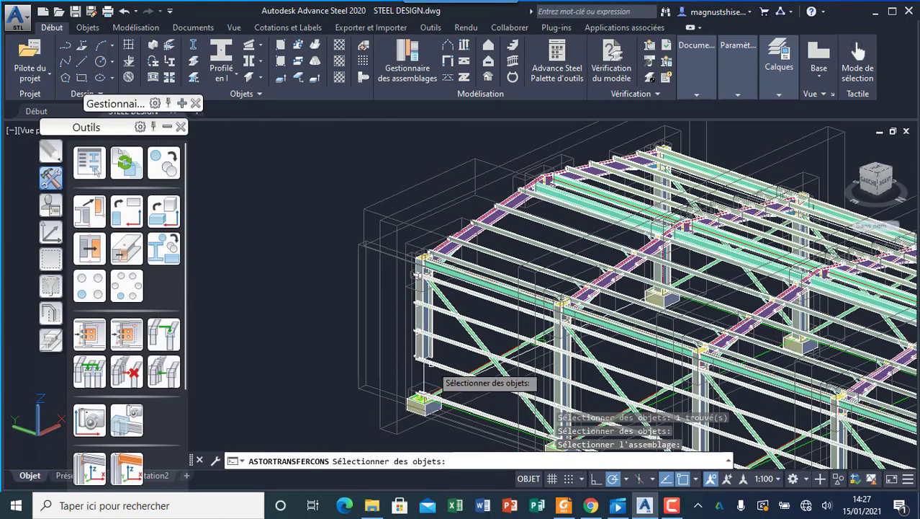
scroll(425, 353, up, 5)
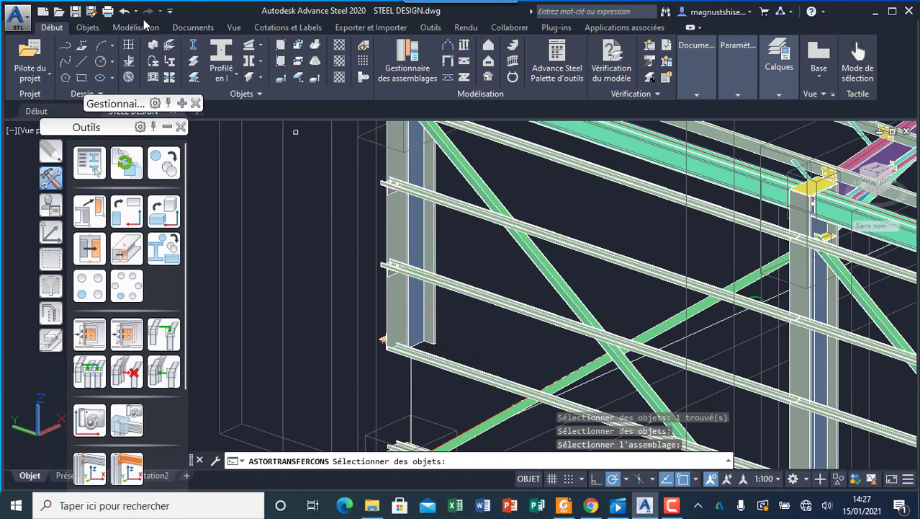
click(124, 11)
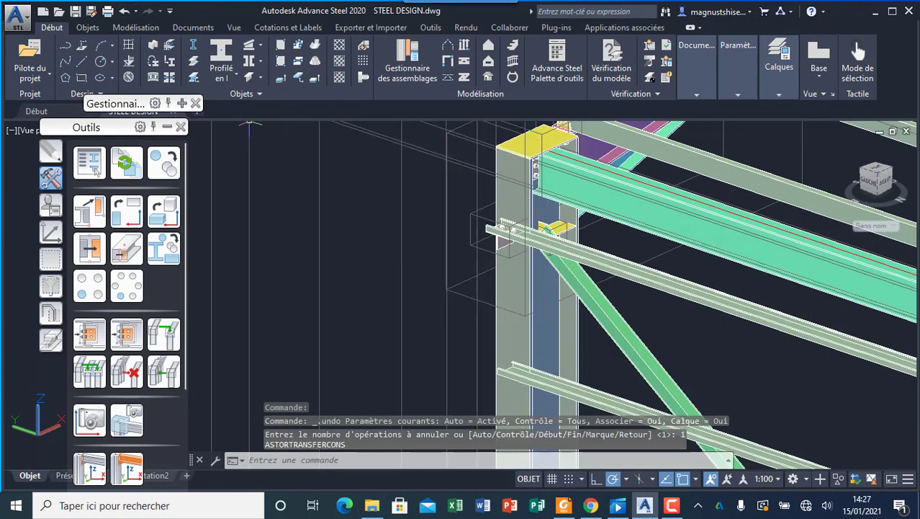
Restart the connection transfer from the uppermost purlin's plate connection and apply it between the corner column and the second side-wall purlin.
scroll(410, 259, down, 4)
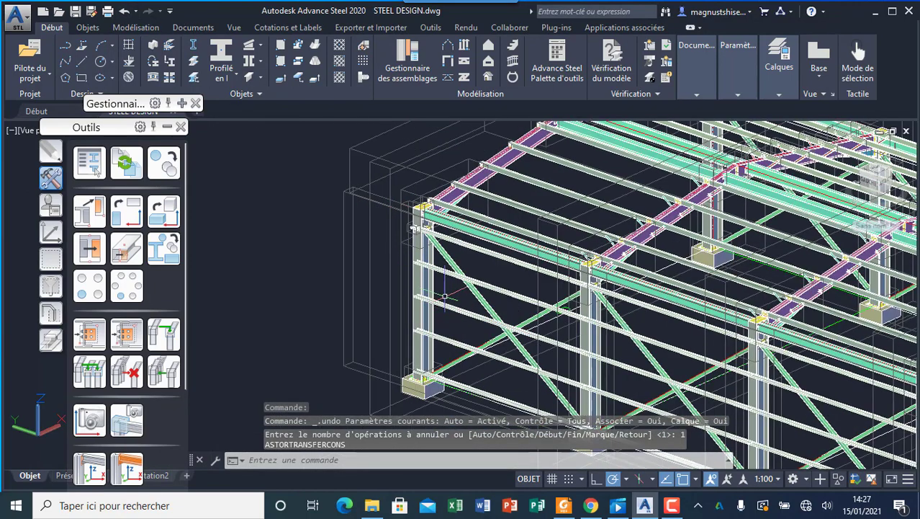
click(90, 333)
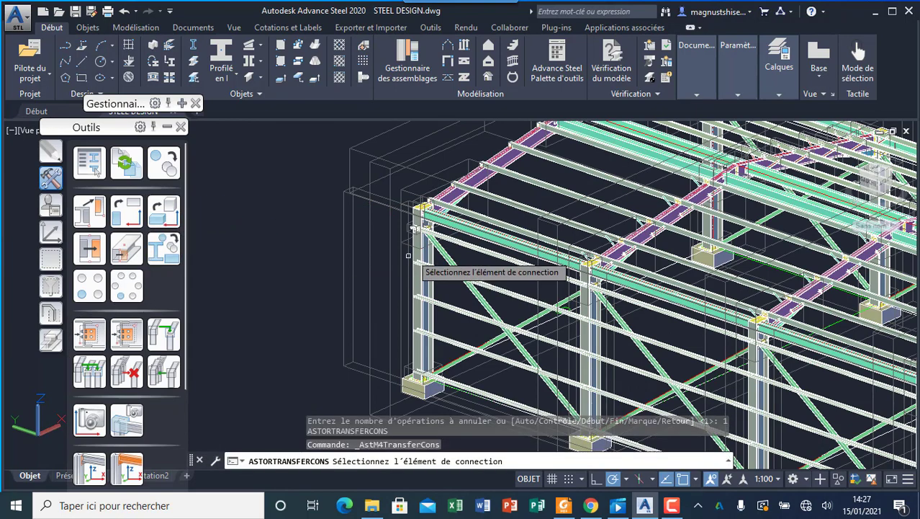
scroll(409, 255, up, 3)
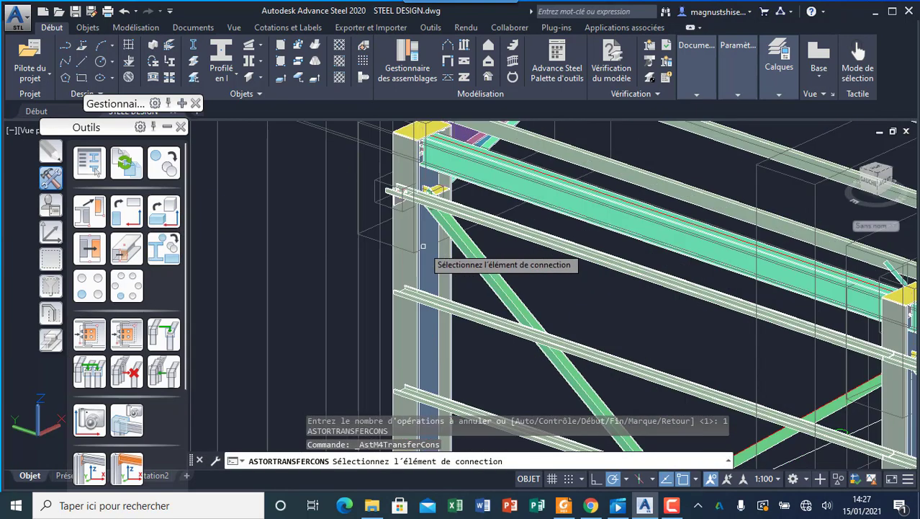
click(389, 189)
key(Return)
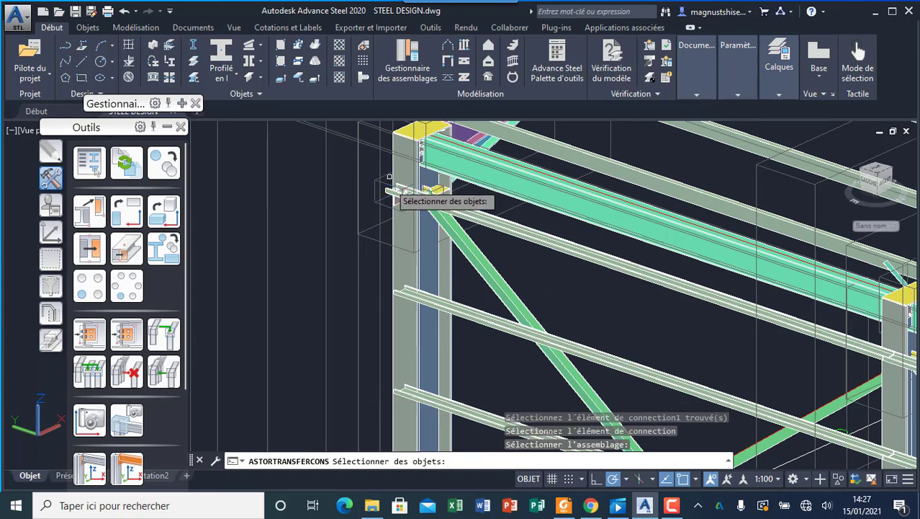
click(431, 291)
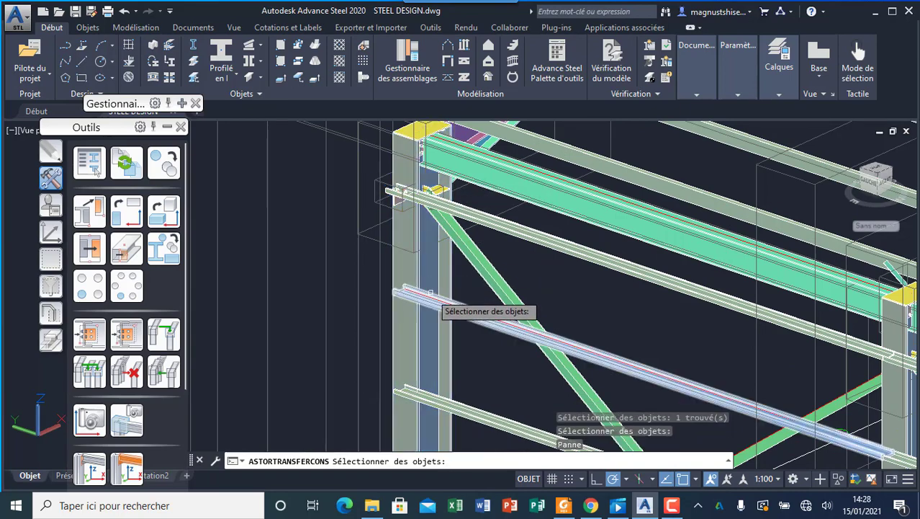
key(Return)
Apply the transferred plate connection between the corner column and the third side-wall purlin from the top.
scroll(425, 285, down, 2)
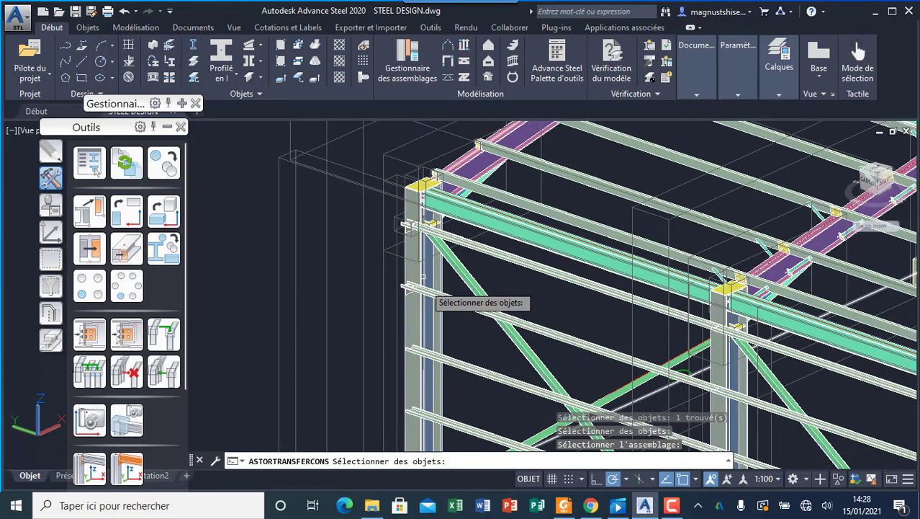
click(417, 325)
key(Return)
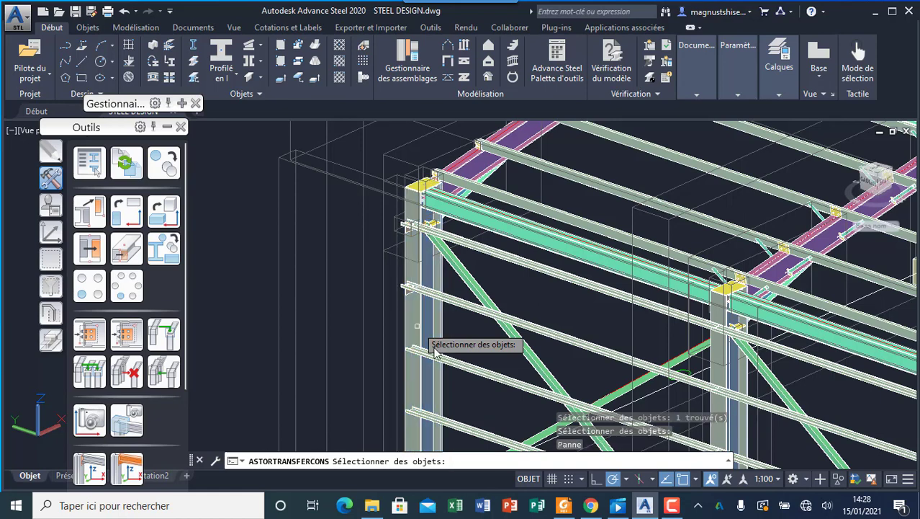
click(451, 359)
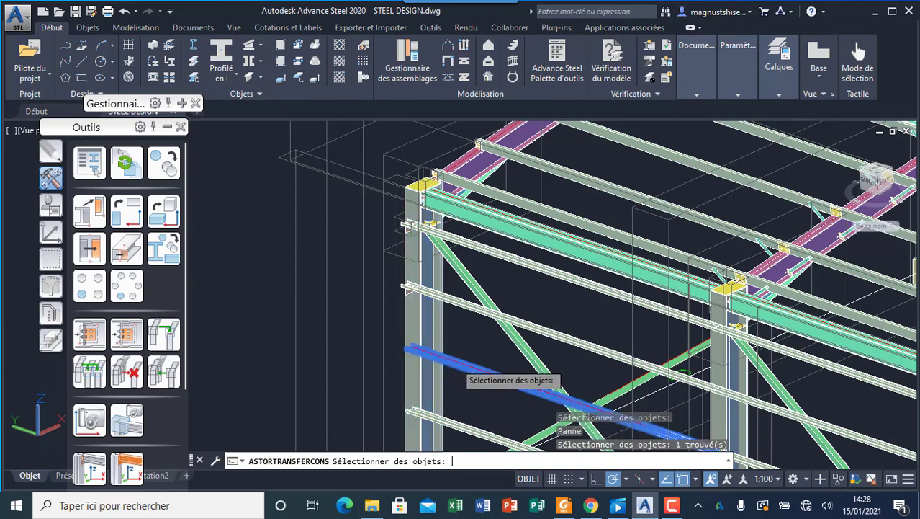
key(Return)
Apply the transferred plate connection between the corner column and the fourth side-wall purlin from the top.
click(414, 385)
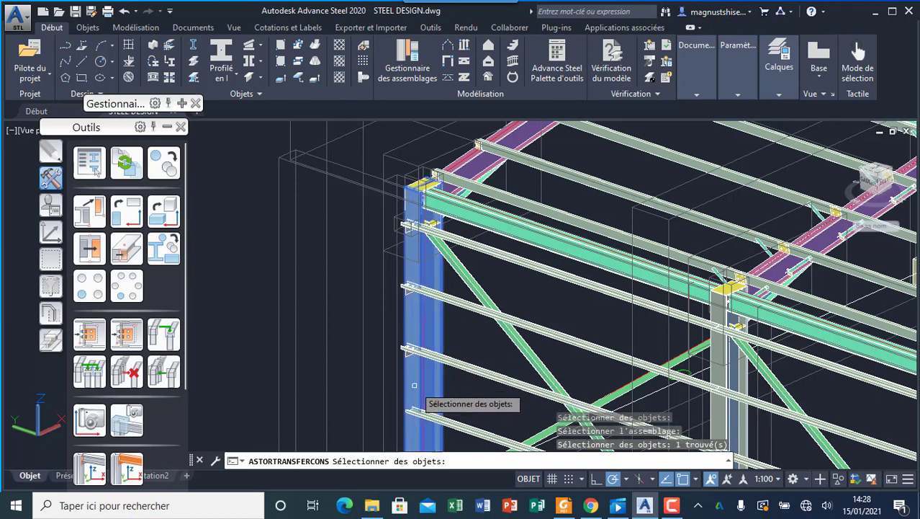
key(Return)
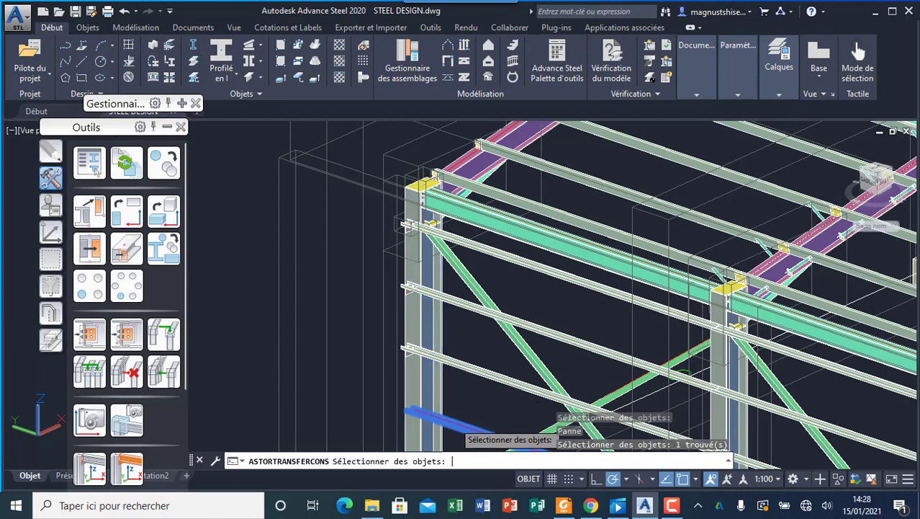
key(Return)
Apply the transferred plate connection between the corner column and the lowest side-wall purlin, just above the foundation block.
scroll(407, 338, down, 4)
scroll(425, 407, up, 6)
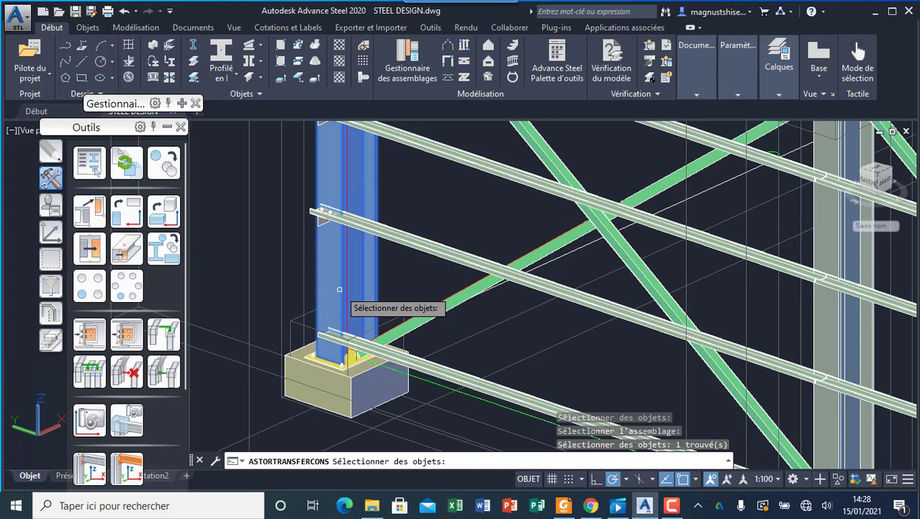
key(Return)
click(366, 345)
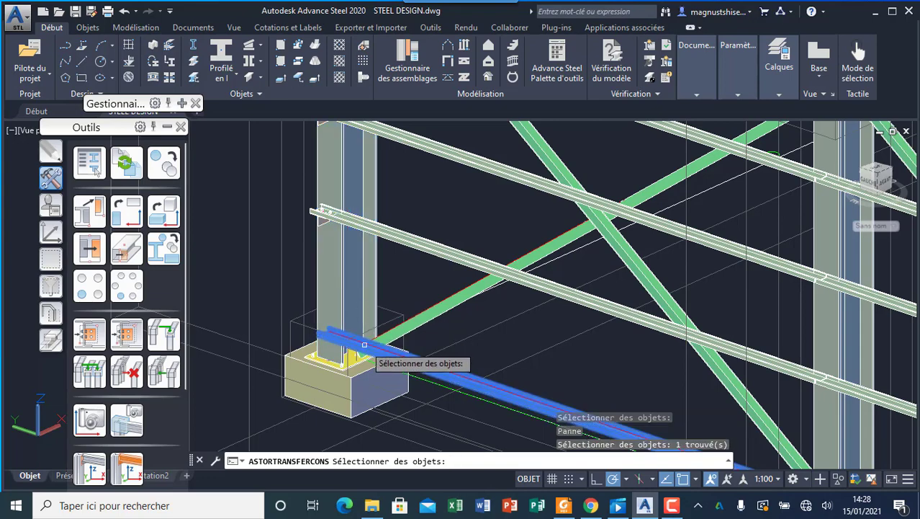
key(Return)
Start a multiple connection copy, using the uppermost side-wall purlin's plate connection at the finished corner column as the reference.
scroll(329, 298, down, 3)
scroll(325, 309, down, 5)
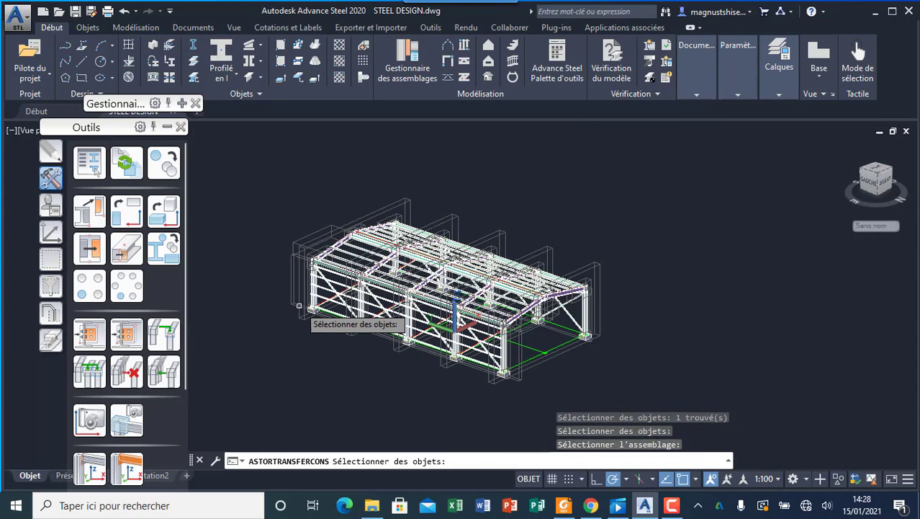
scroll(353, 281, up, 3)
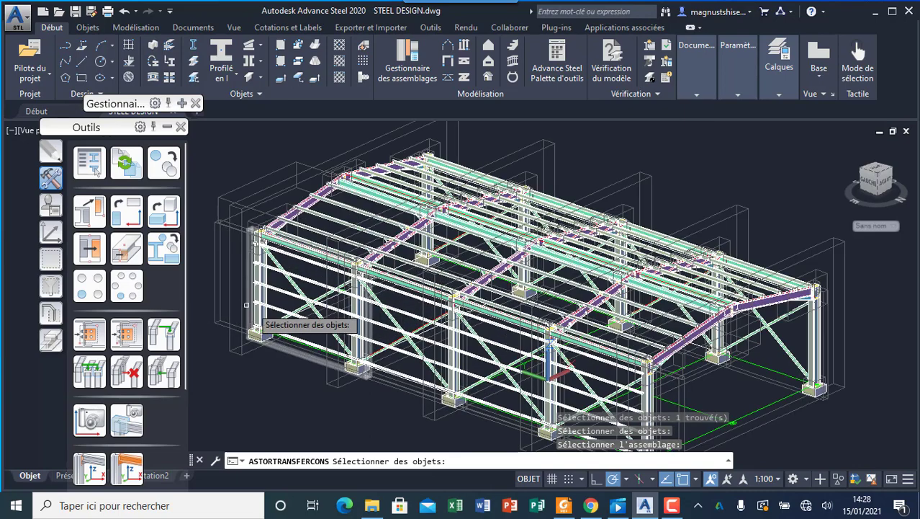
scroll(284, 260, down, 2)
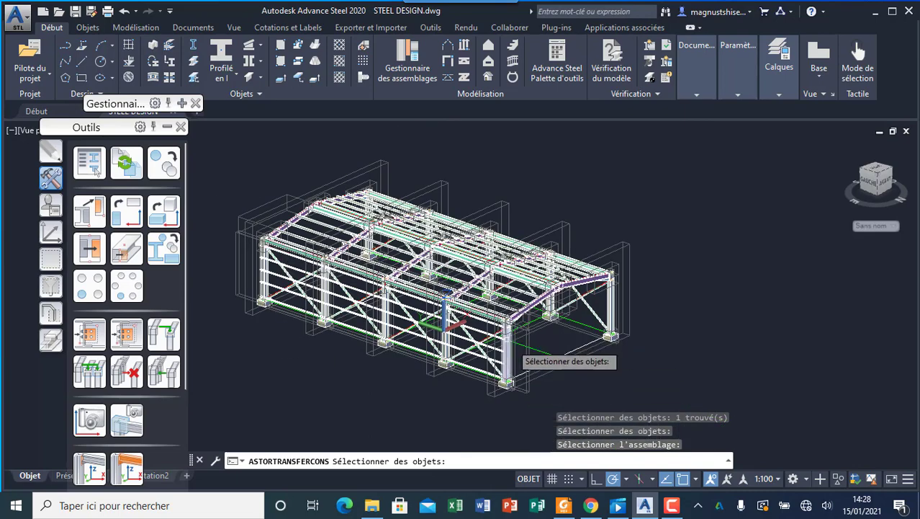
click(127, 334)
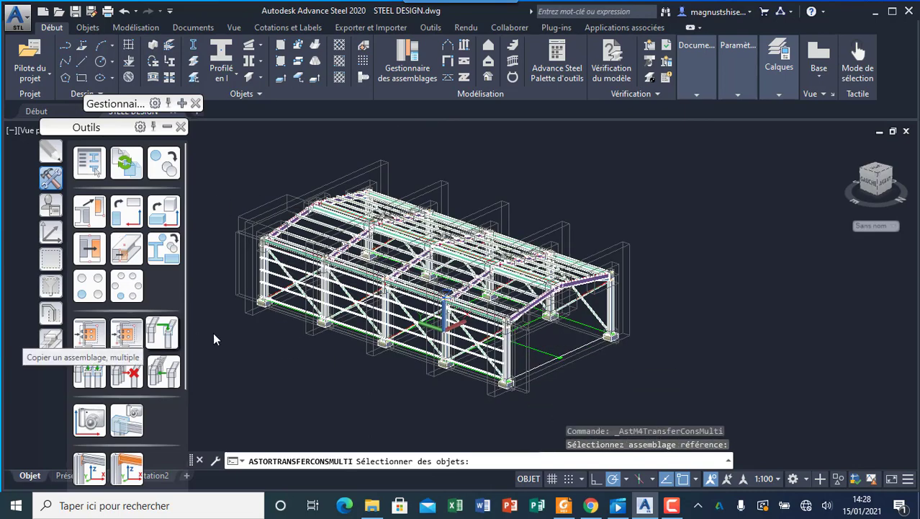
scroll(301, 253, up, 5)
scroll(301, 253, up, 3)
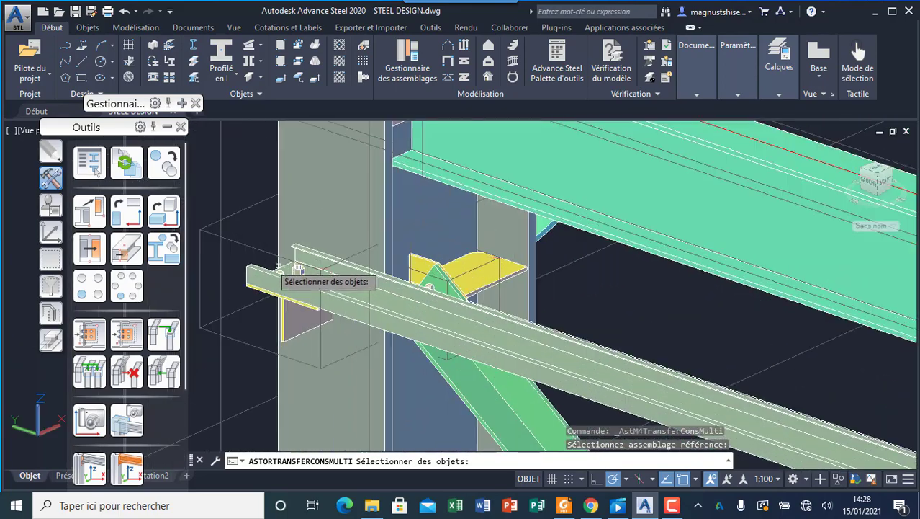
click(265, 252)
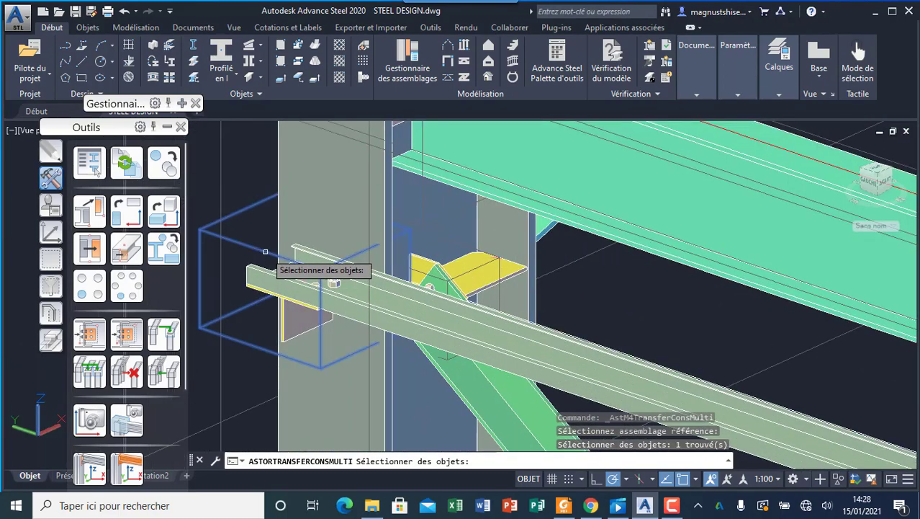
key(Return)
Choose the corner column at the opposite end of the same side wall as the receiving column for the copied connection.
scroll(334, 283, down, 8)
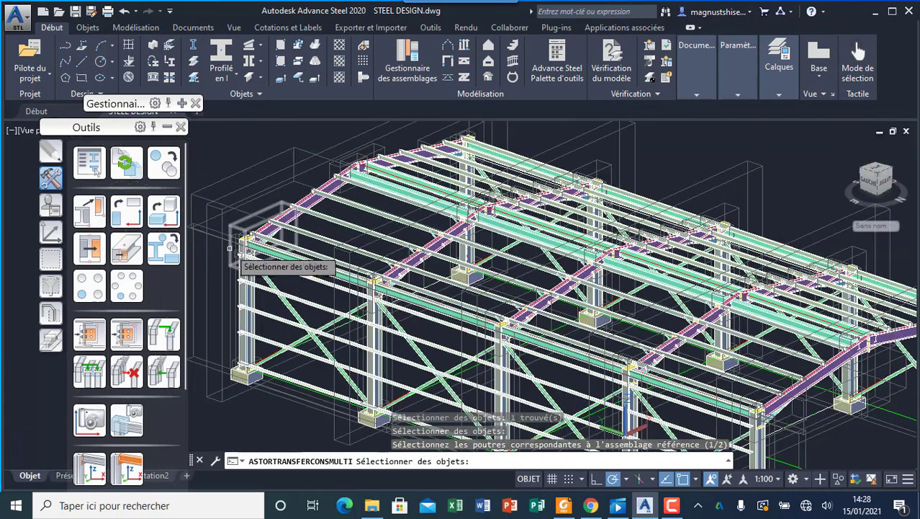
scroll(379, 362, up, 3)
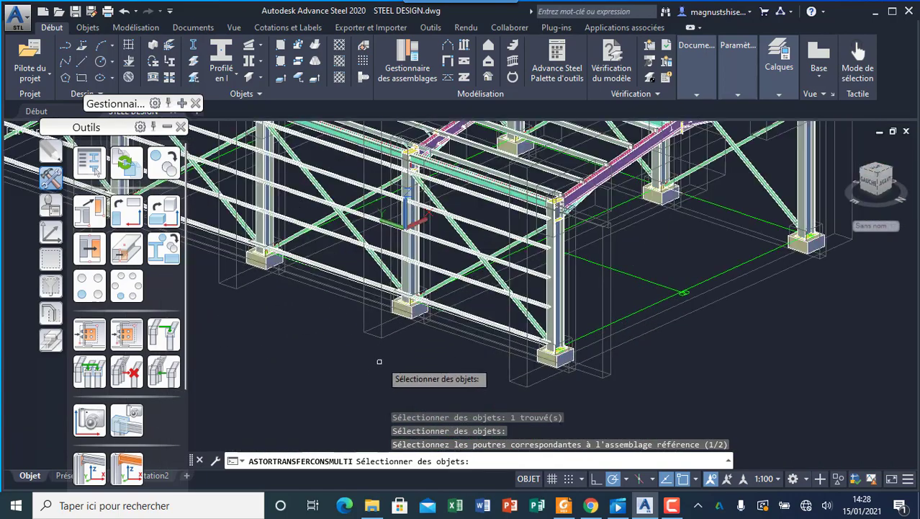
click(549, 295)
key(Return)
Copy the plate connection to all five side-wall purlins meeting that corner column and check the resulting joints.
scroll(550, 299, up, 5)
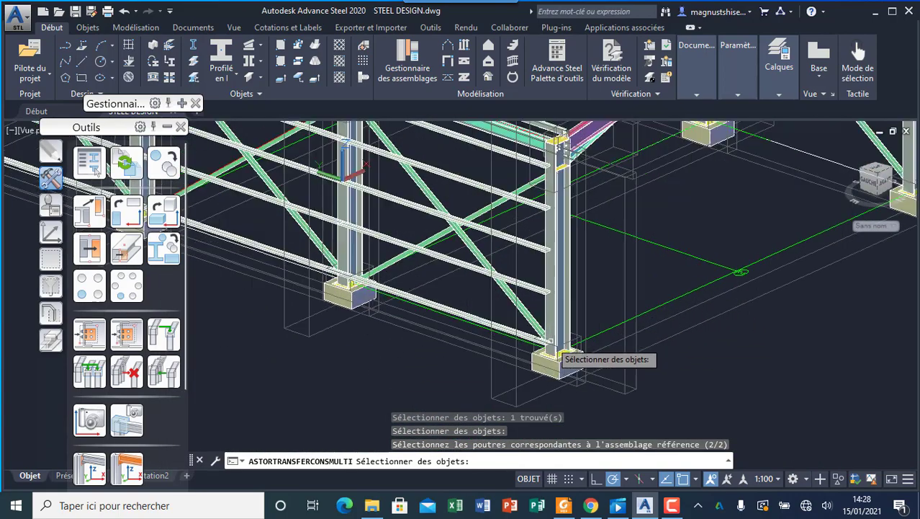
click(527, 332)
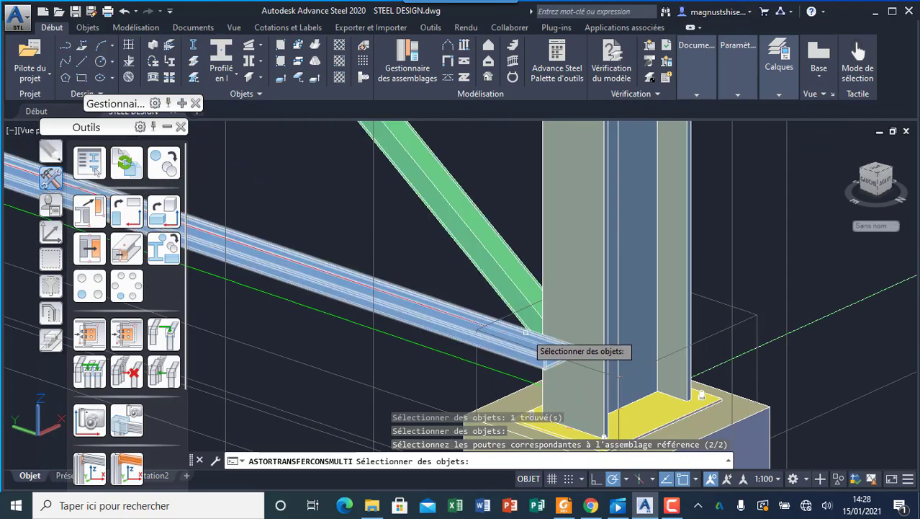
click(527, 332)
scroll(522, 306, down, 5)
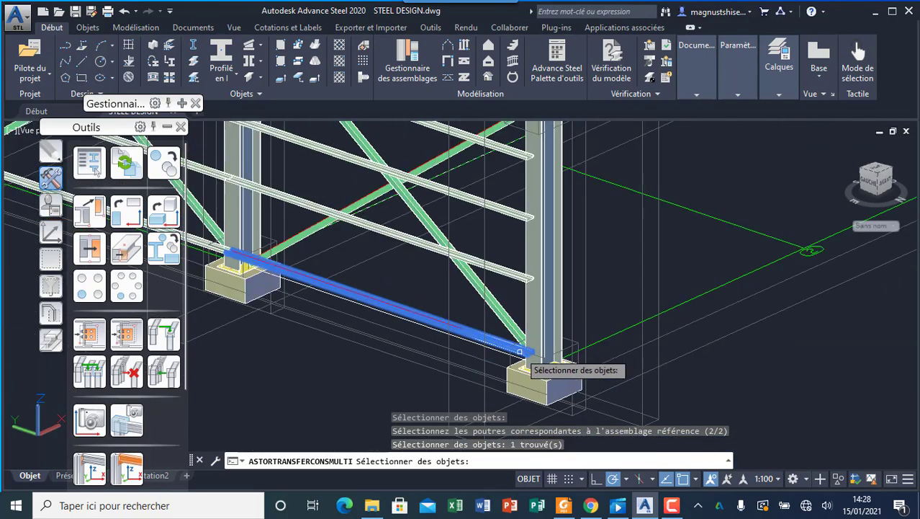
click(516, 272)
scroll(533, 317, down, 5)
scroll(533, 317, up, 5)
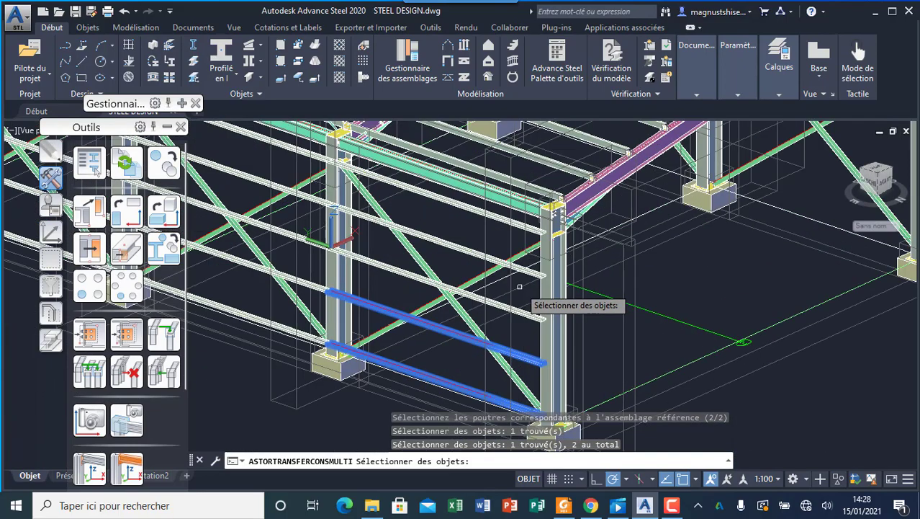
click(532, 314)
click(533, 271)
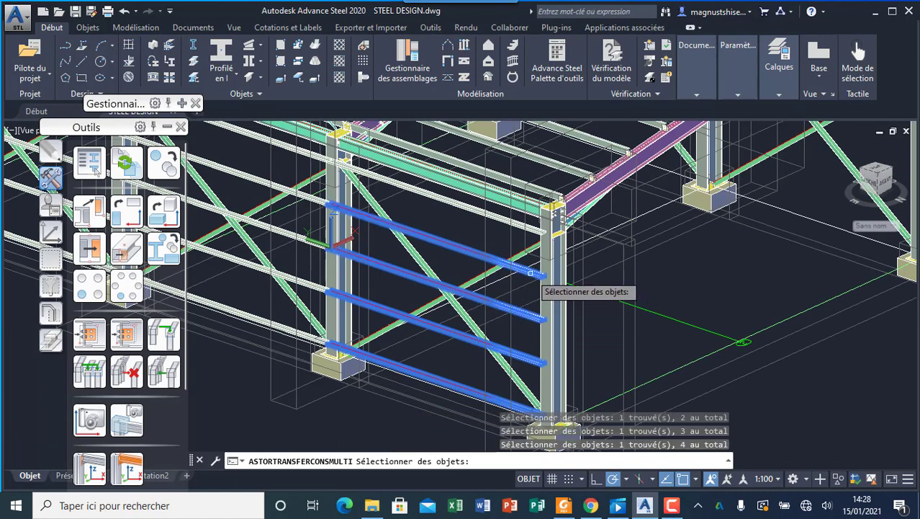
click(536, 228)
key(Return)
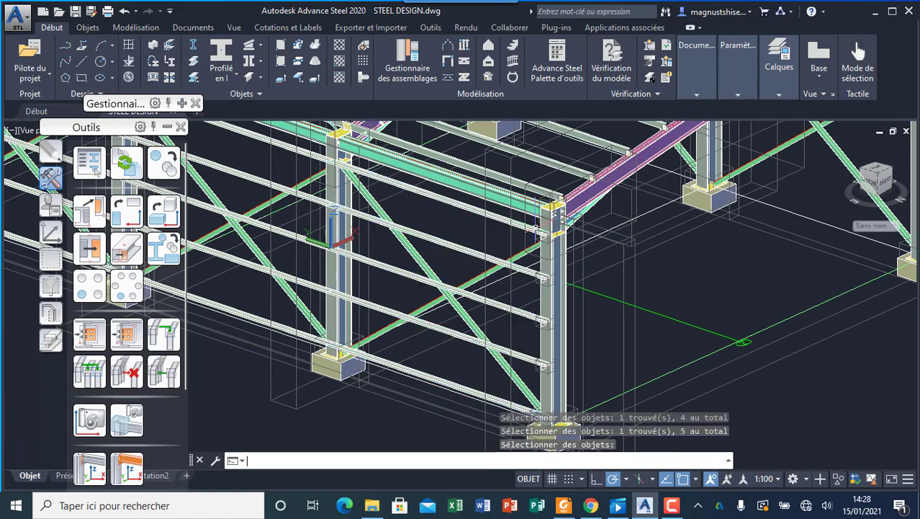
scroll(536, 227, up, 5)
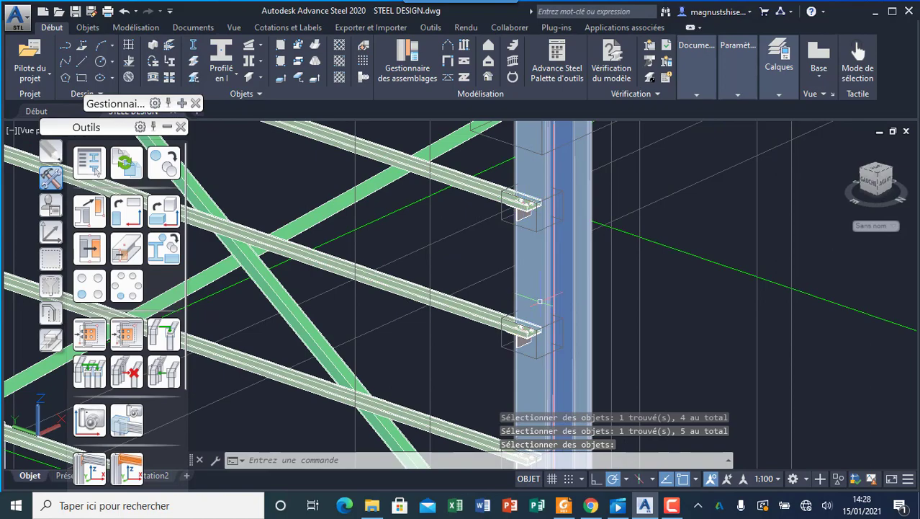
scroll(540, 301, down, 8)
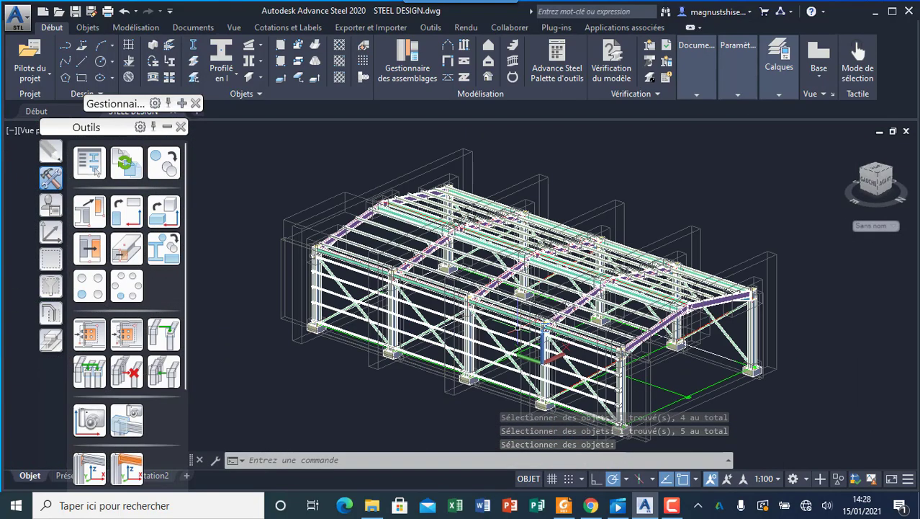
Start a double-purlin connection and choose the first intermediate side-wall column beside the originally connected corner column as its main member.
scroll(392, 317, up, 5)
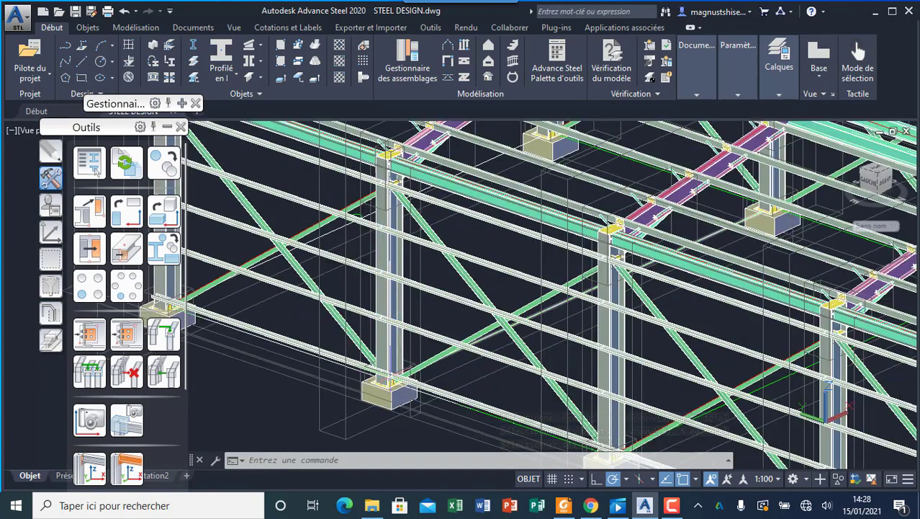
scroll(432, 317, down, 6)
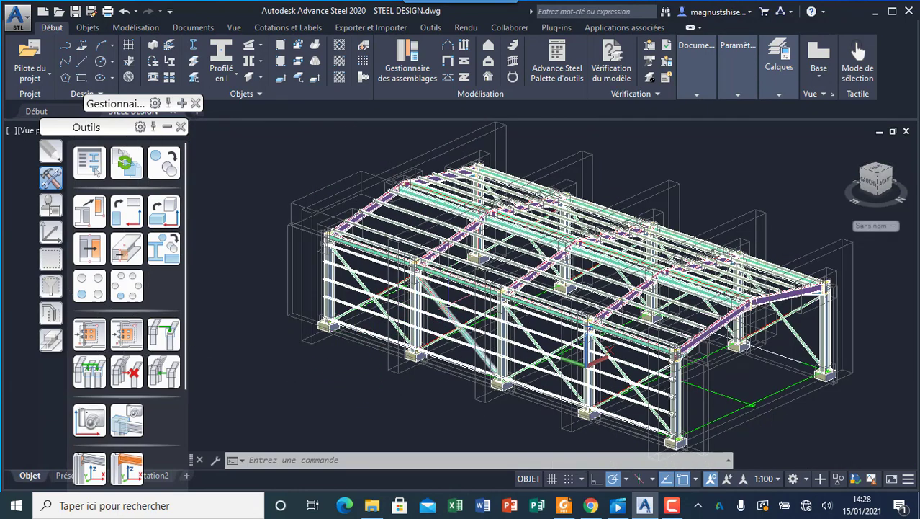
scroll(427, 315, up, 6)
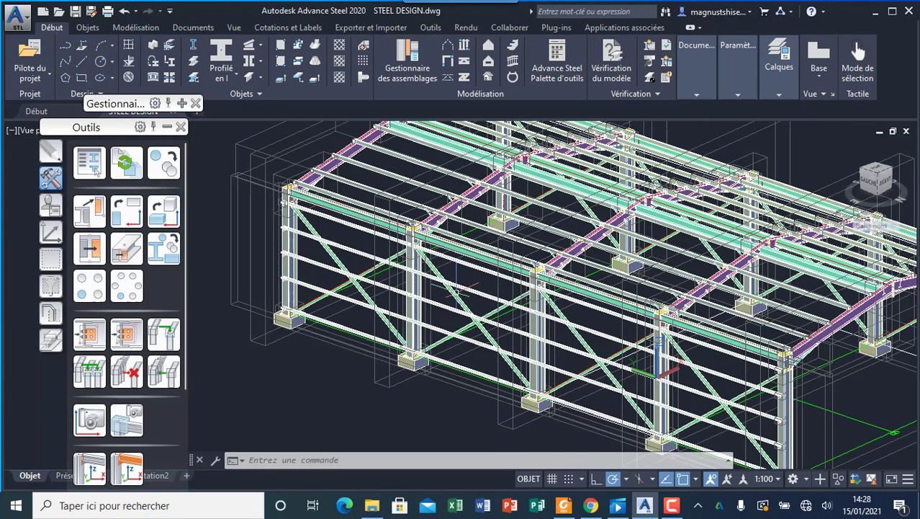
scroll(426, 314, up, 3)
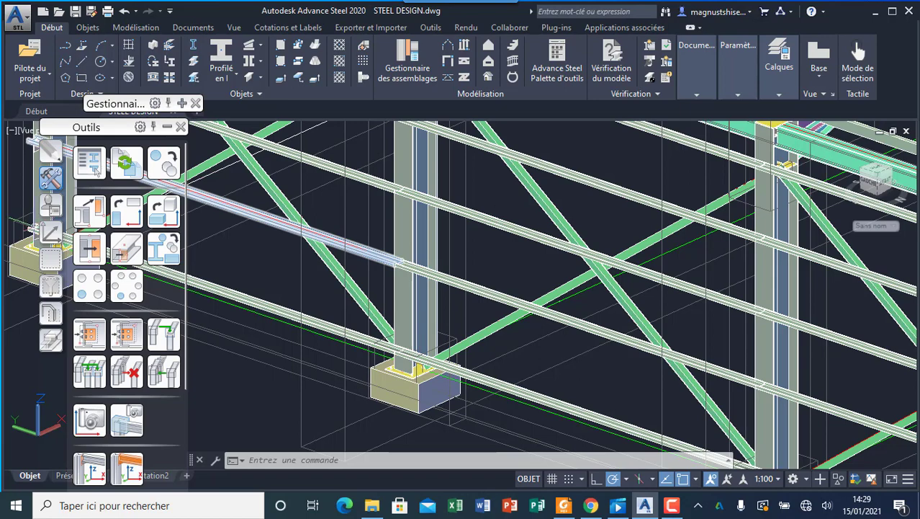
mouse_move(184, 103)
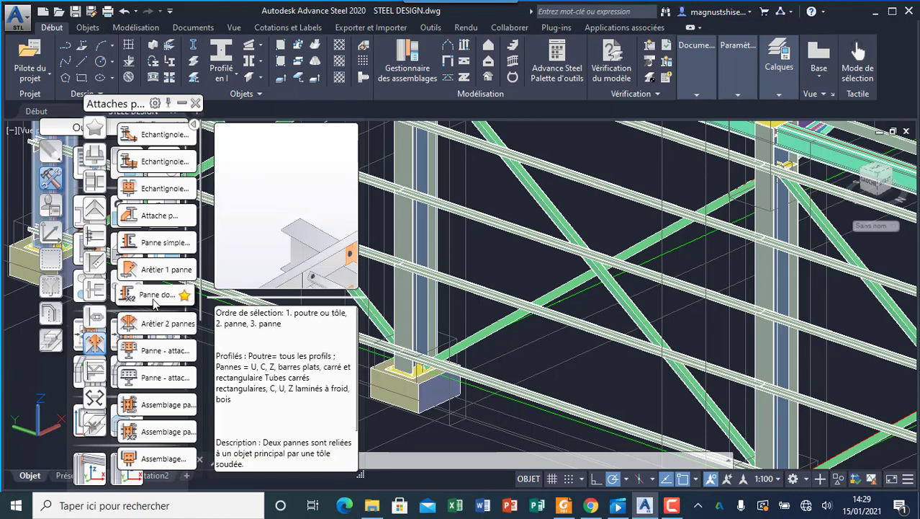
click(154, 298)
scroll(374, 339, down, 5)
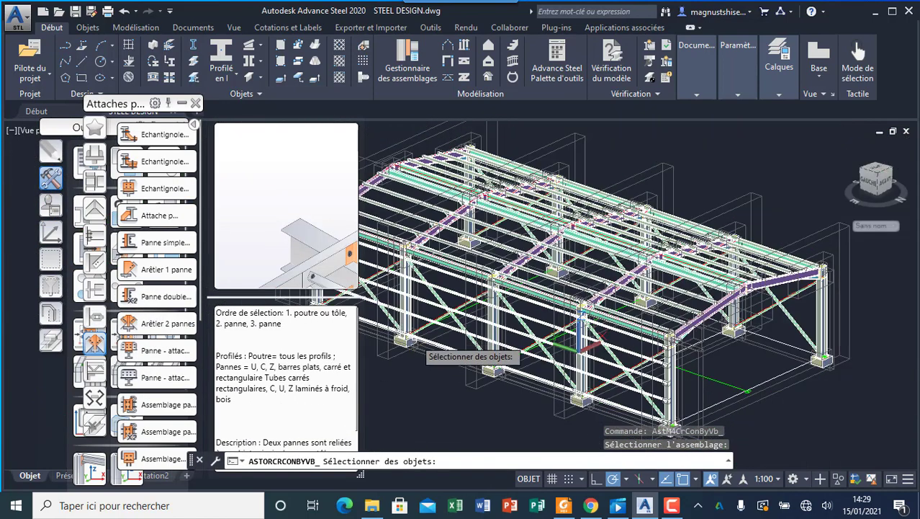
scroll(416, 336, up, 5)
click(458, 340)
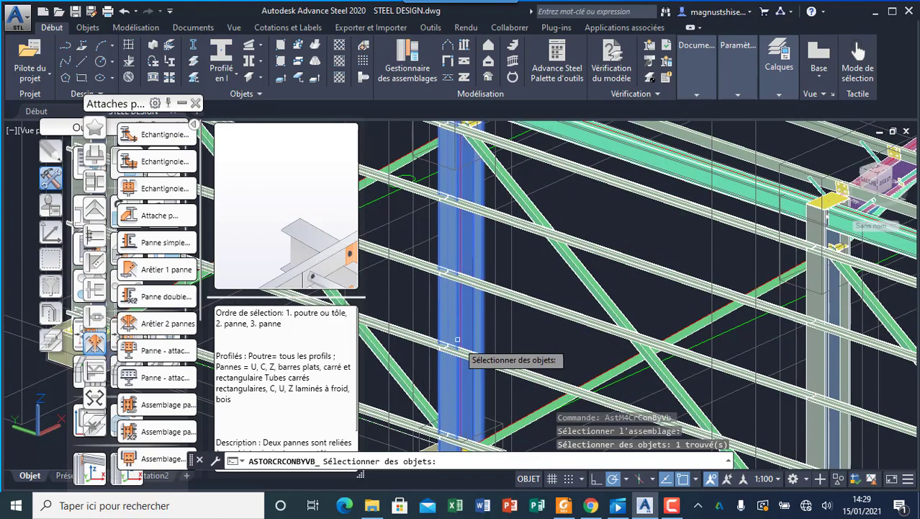
key(Return)
Create the double-purlin connection with the two lowest side-wall purlins that meet at the intermediate column's base.
scroll(440, 393, down, 5)
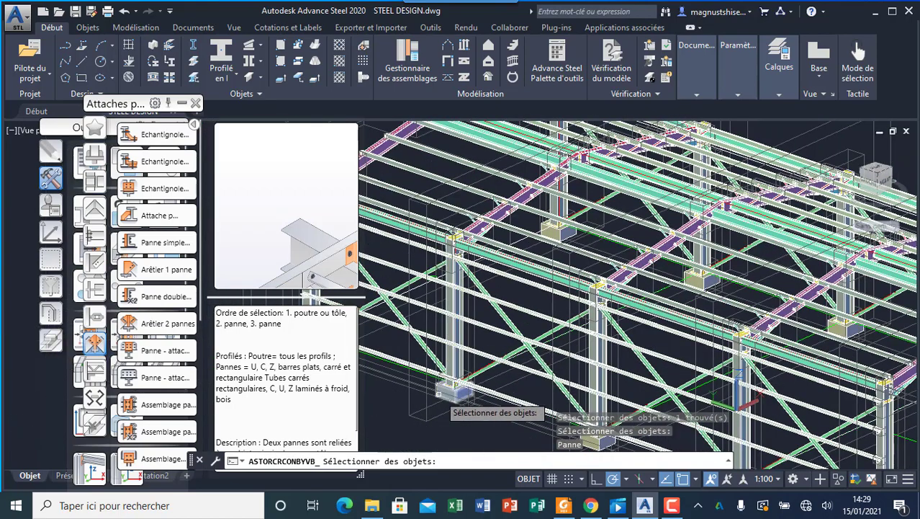
scroll(439, 395, up, 5)
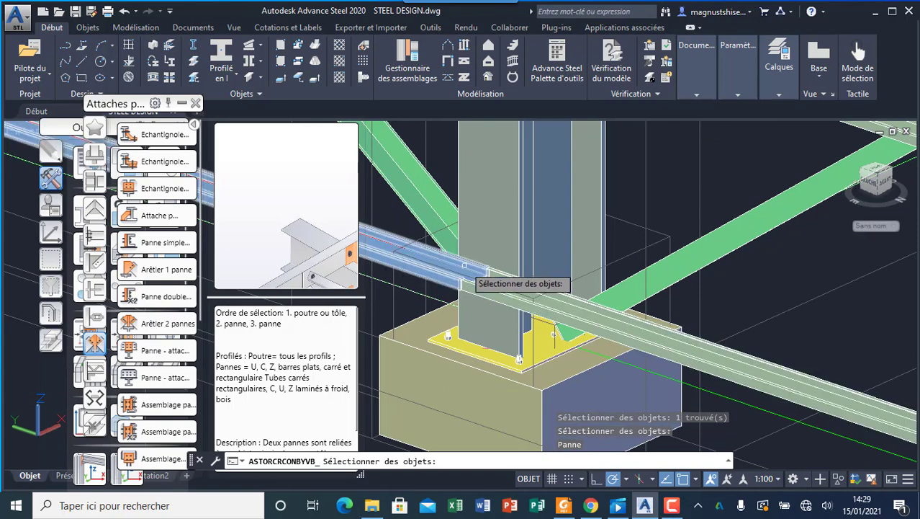
click(507, 275)
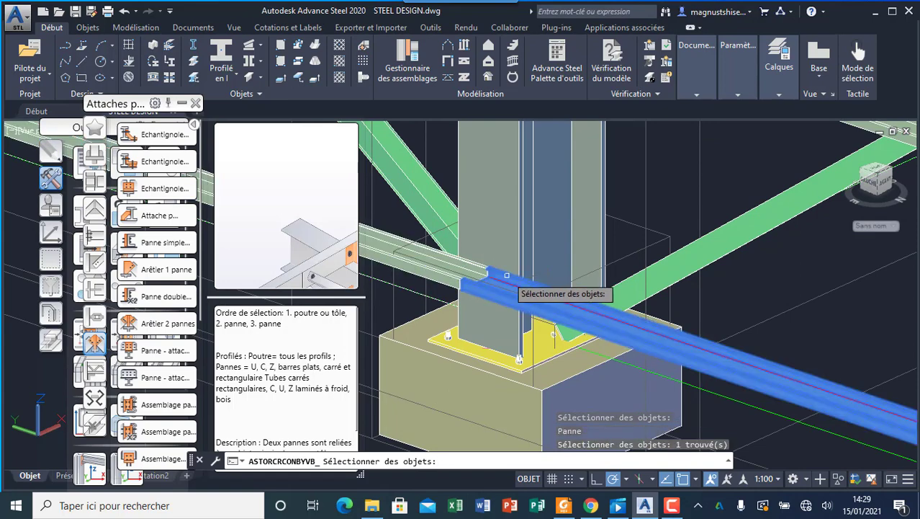
key(Return)
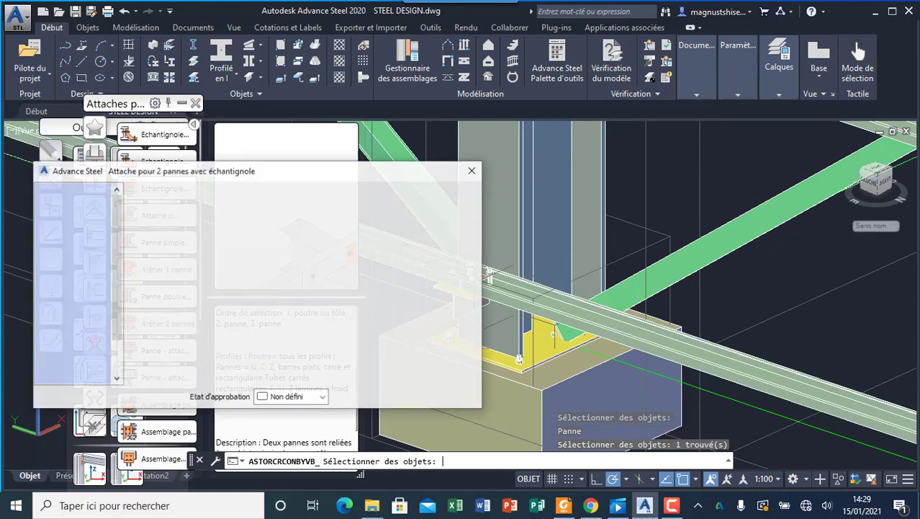
Set the attachment plate's vertical edge distance (Pince verticale) to 20 in the double-purlin connection.
drag(376, 171, 899, 286)
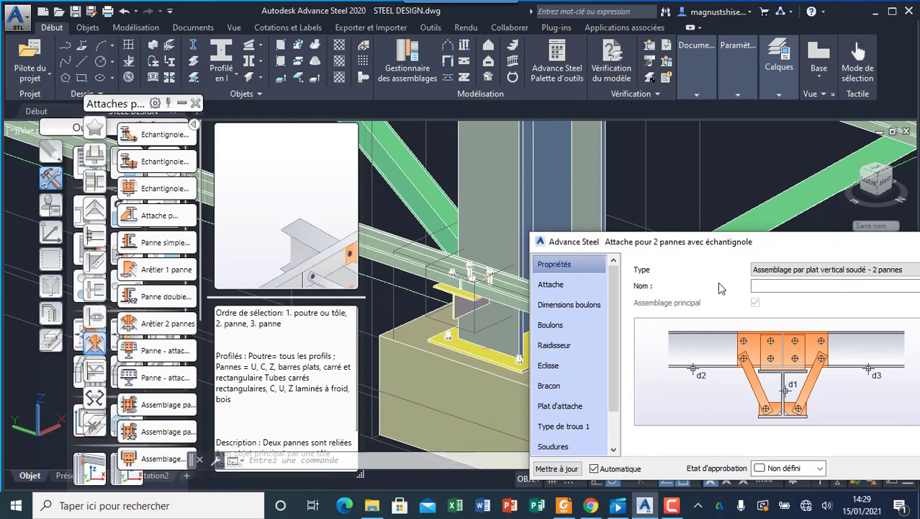
drag(713, 248, 694, 183)
click(533, 220)
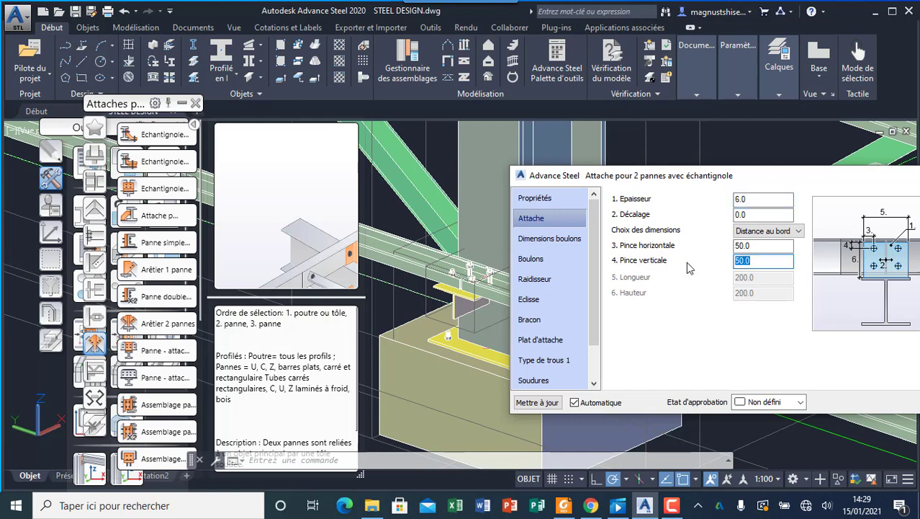
text("à)
click(779, 247)
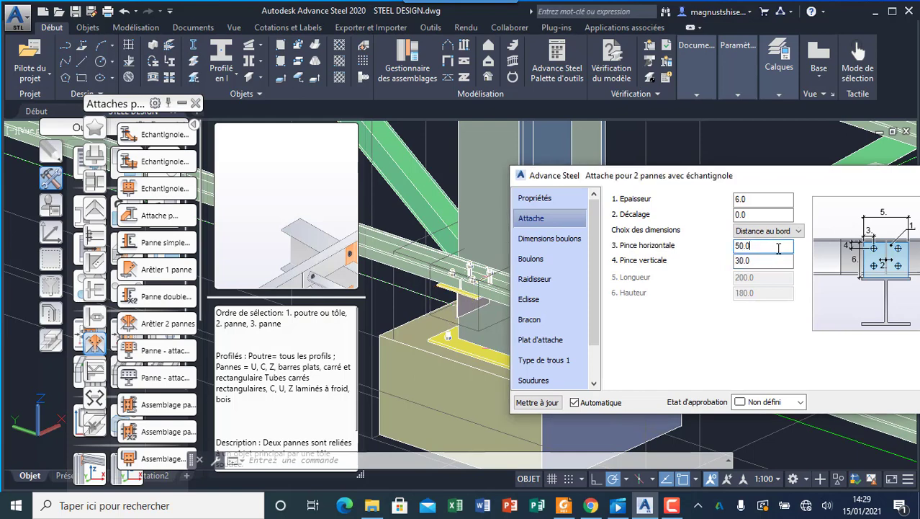
double_click(758, 262)
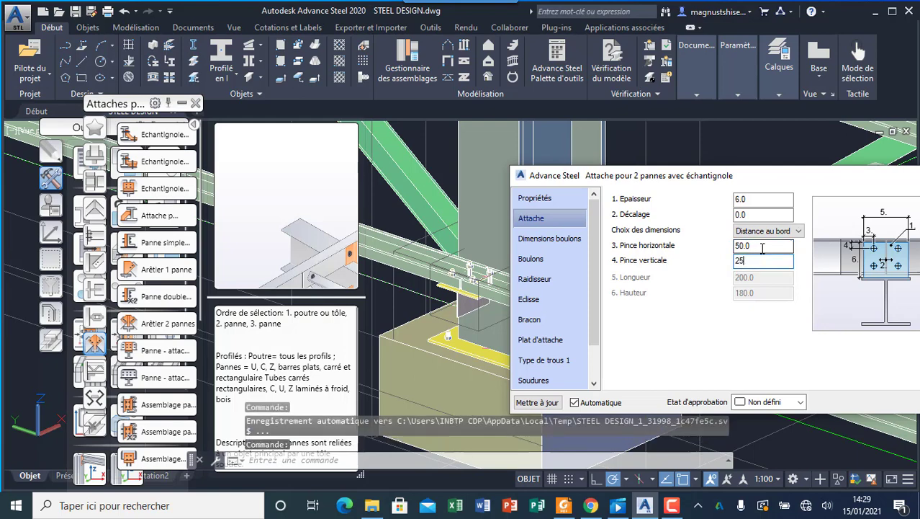
click(762, 247)
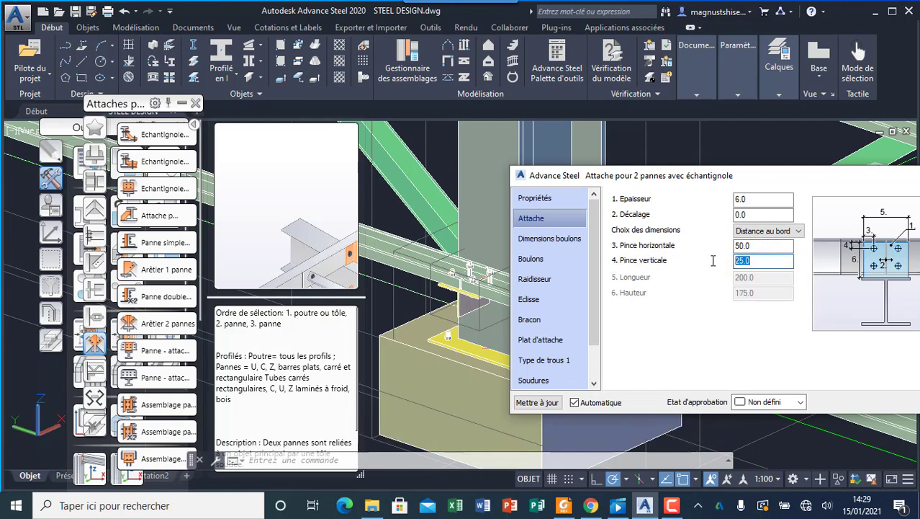
click(759, 247)
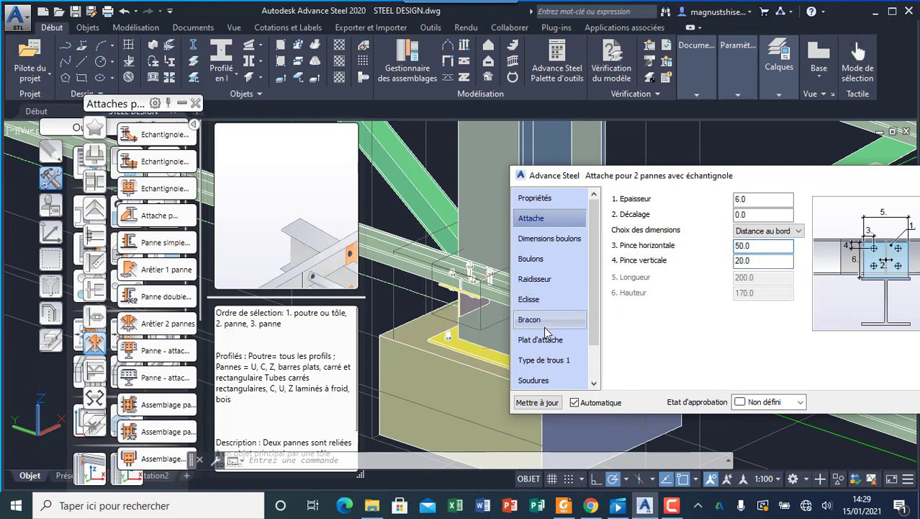
Set the vertical spacing between the connection's bolts to 60 and inspect the bolts at the joint.
click(569, 245)
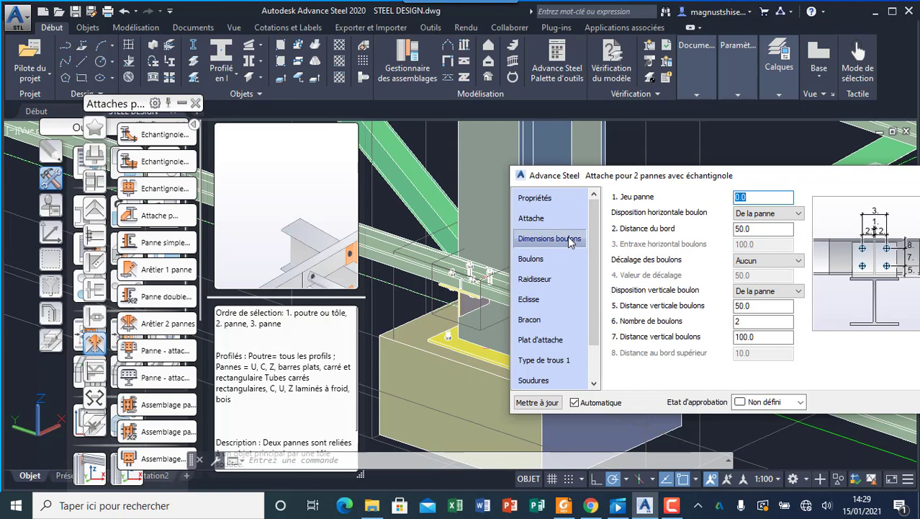
click(749, 337)
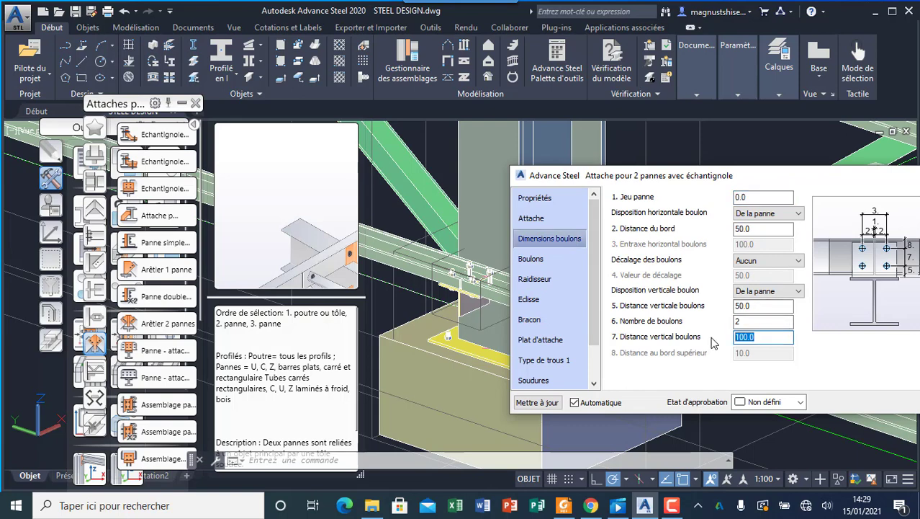
click(764, 306)
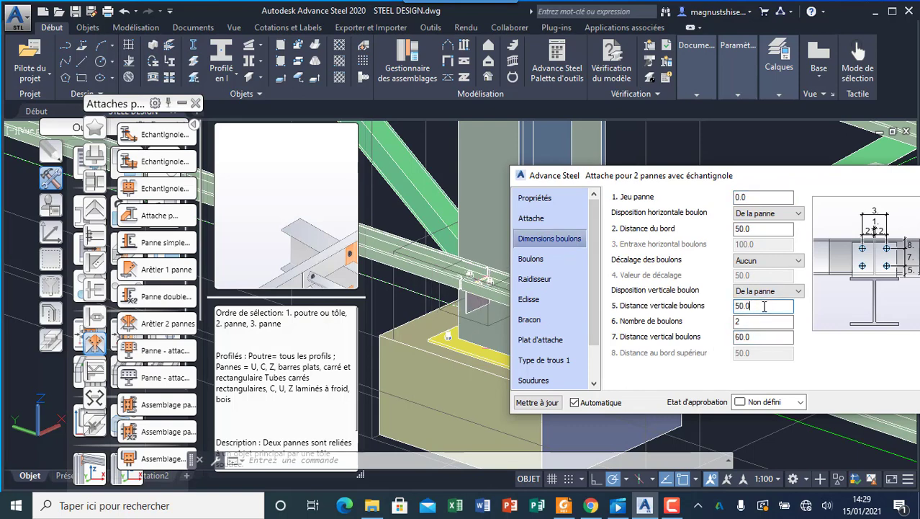
scroll(452, 263, up, 2)
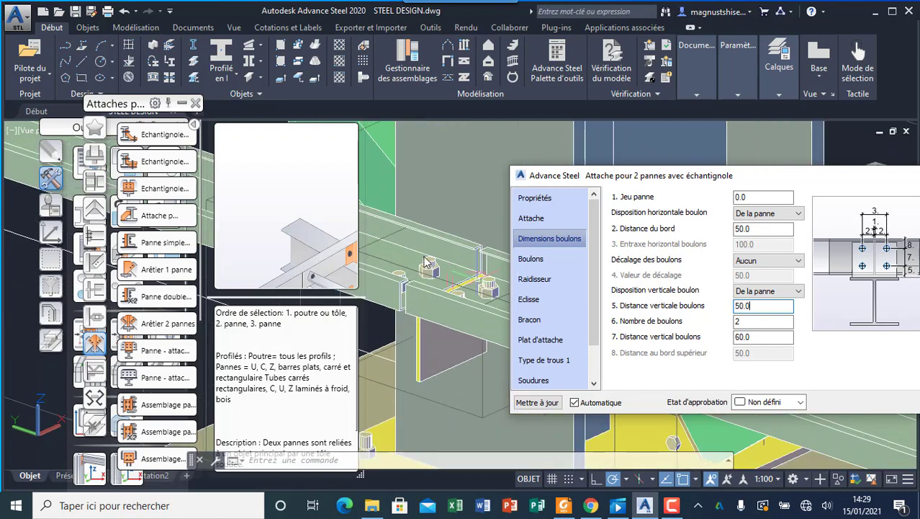
drag(781, 183, 670, 170)
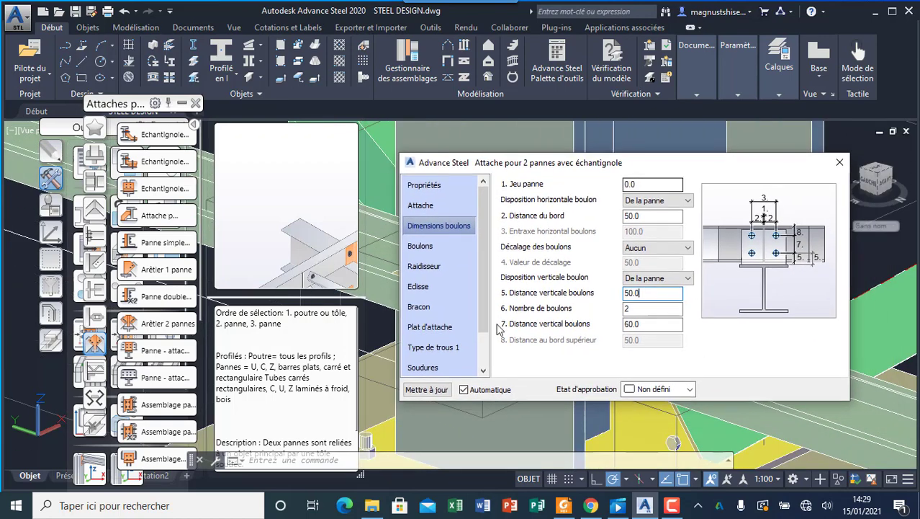
Save the current double-purlin connection settings as a new entry in the connection library.
scroll(455, 349, down, 2)
click(451, 349)
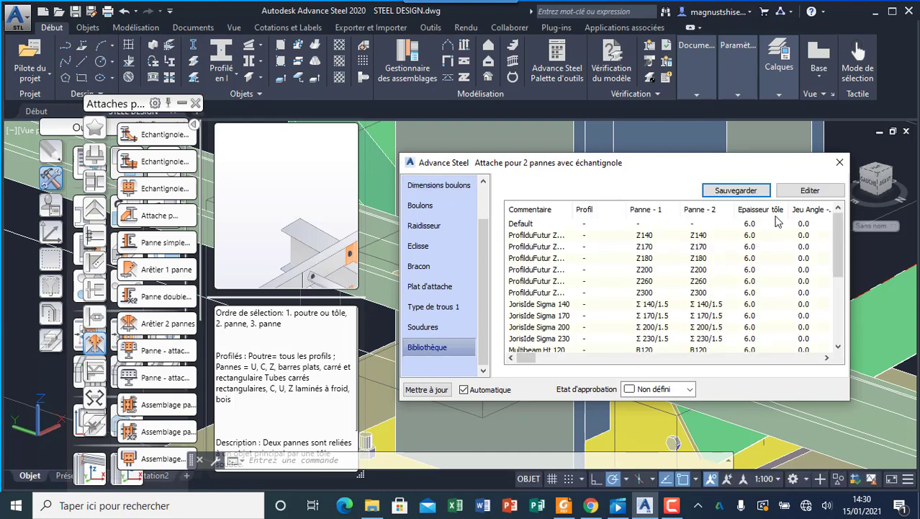
scroll(771, 216, down, 4)
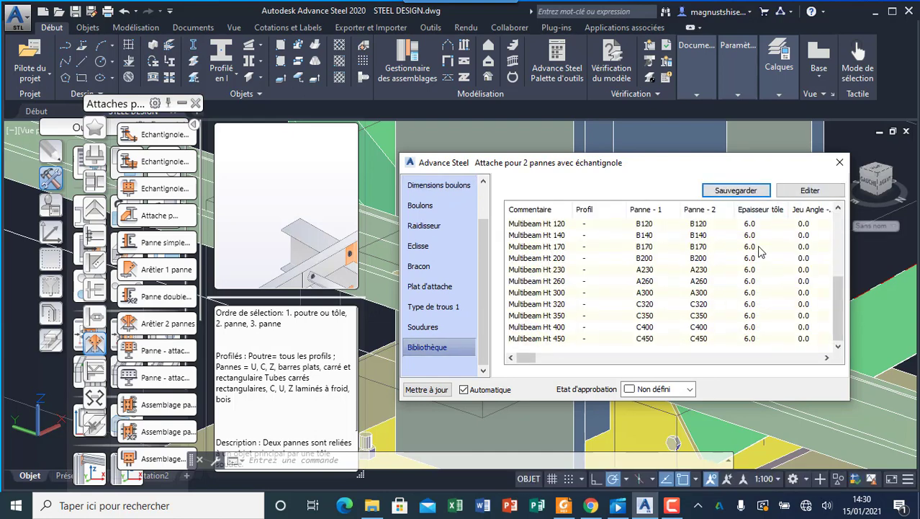
click(750, 191)
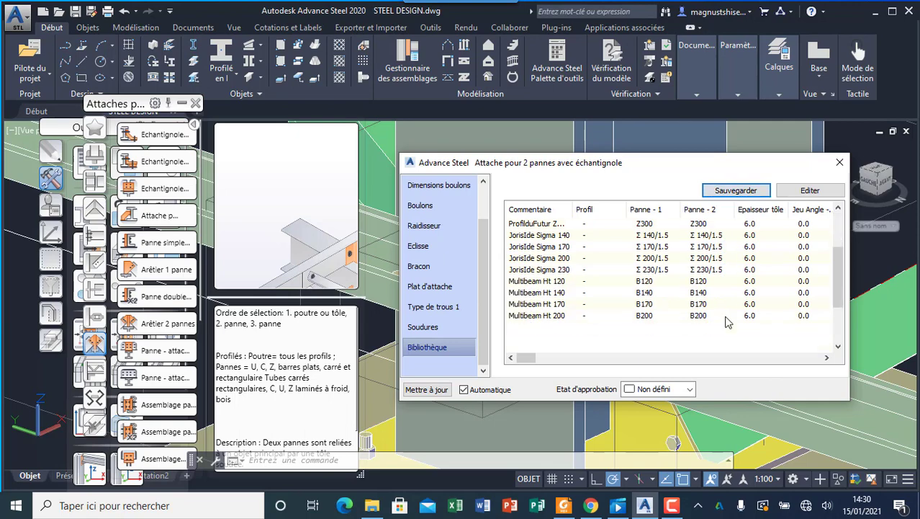
Enter the comment "LISSE DE BARDAGE DOUBLE" for the new HEA500 / C160X2 library entry and close the connection settings.
click(810, 190)
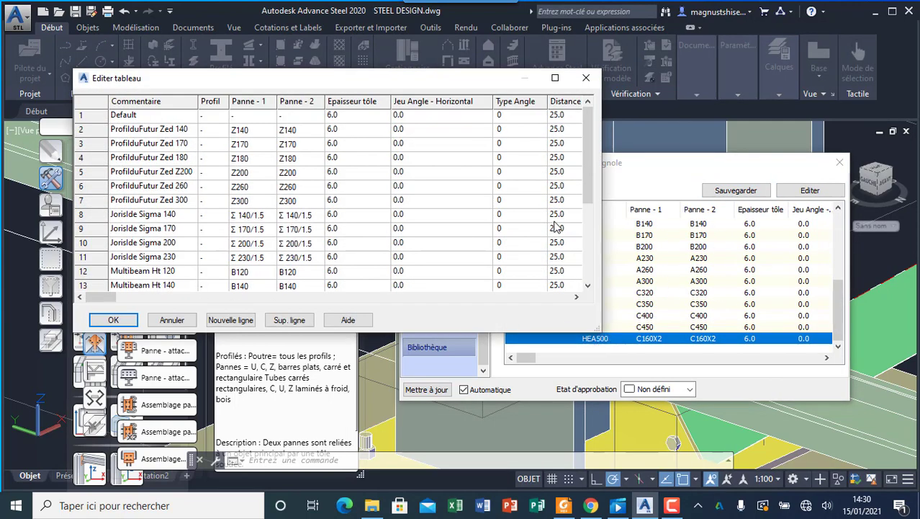
scroll(557, 226, down, 4)
click(174, 276)
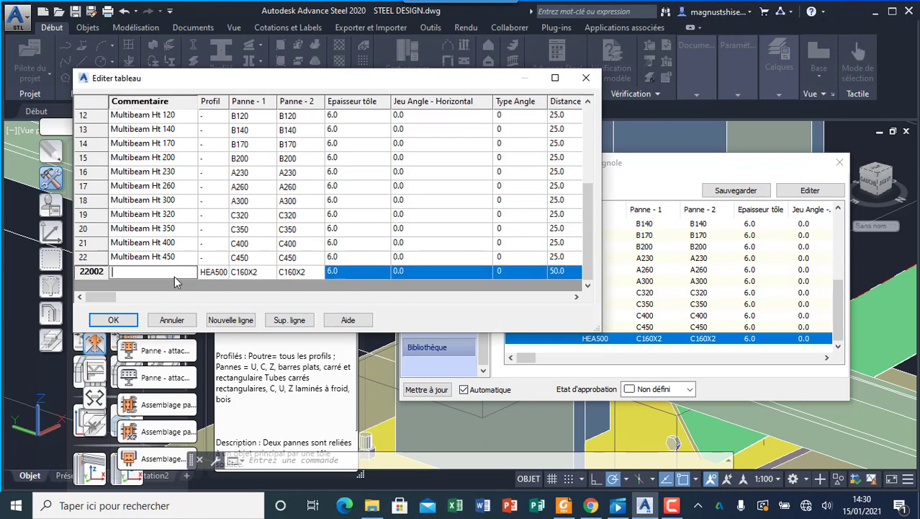
text(Li)
text(SSE DE)
text( B)
text(ARDAGE D)
text(OUBLE)
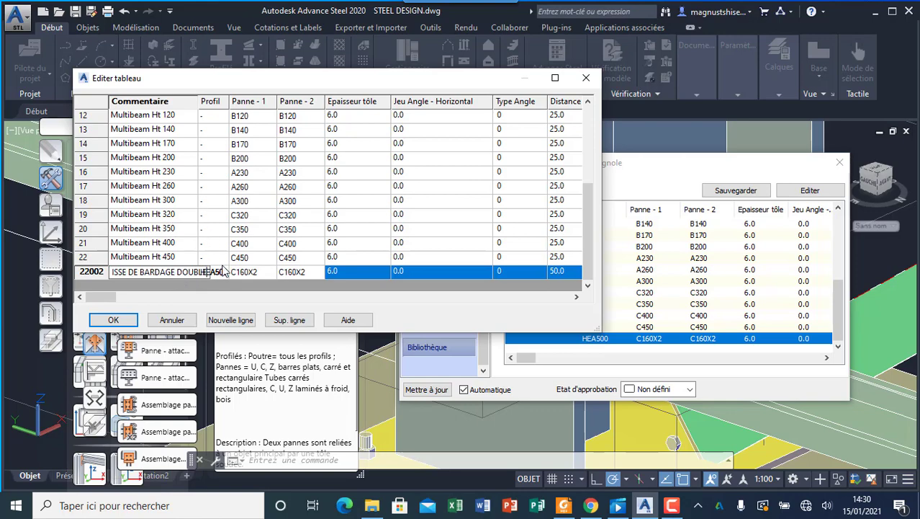
click(112, 321)
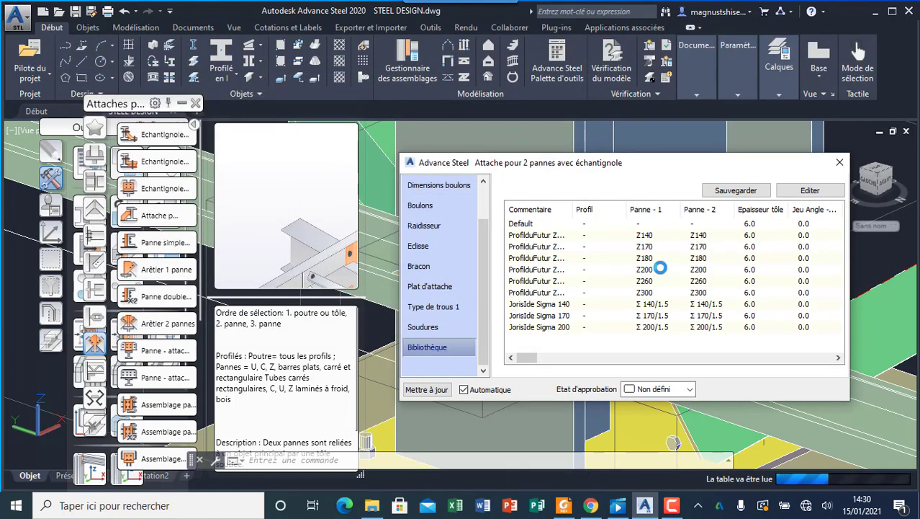
click(839, 163)
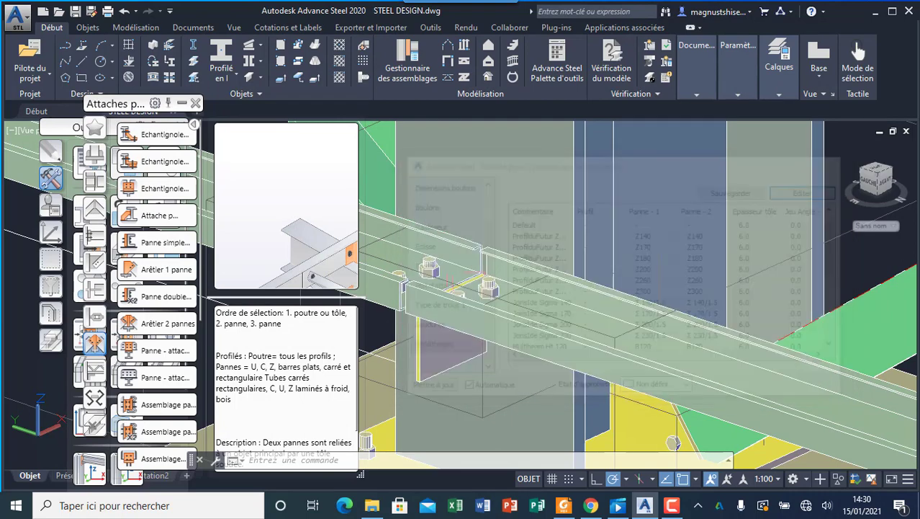
scroll(480, 280, down, 6)
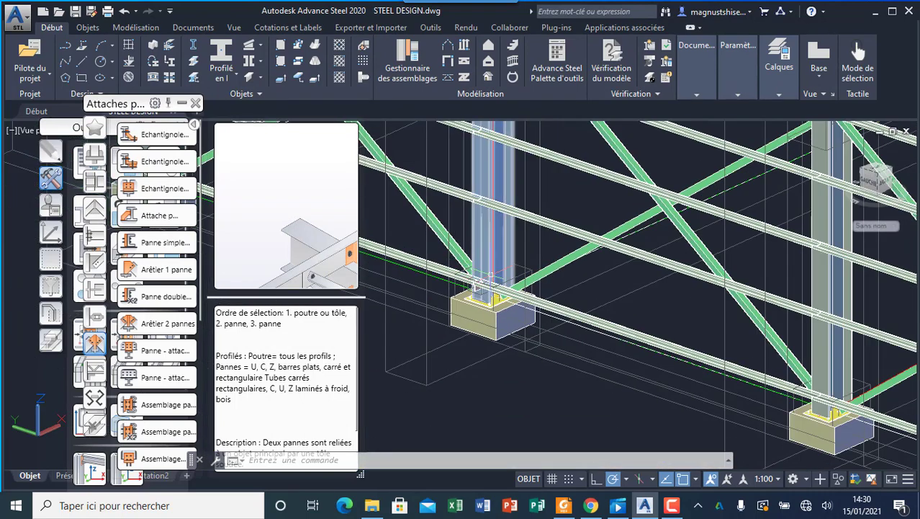
scroll(490, 273, down, 5)
scroll(535, 285, up, 4)
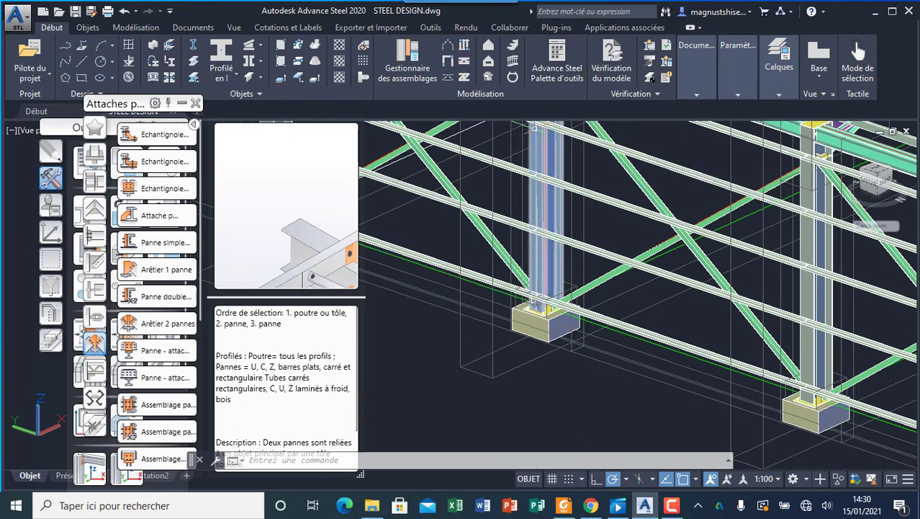
click(673, 504)
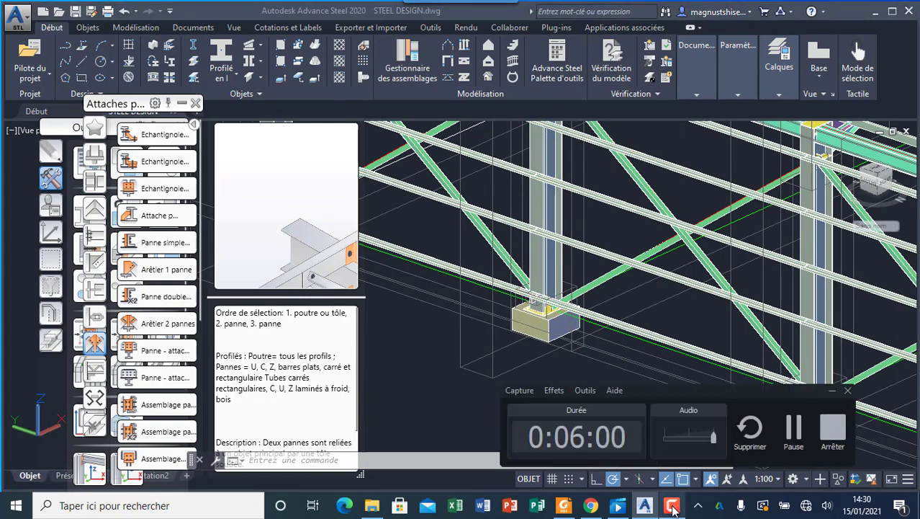
click(852, 445)
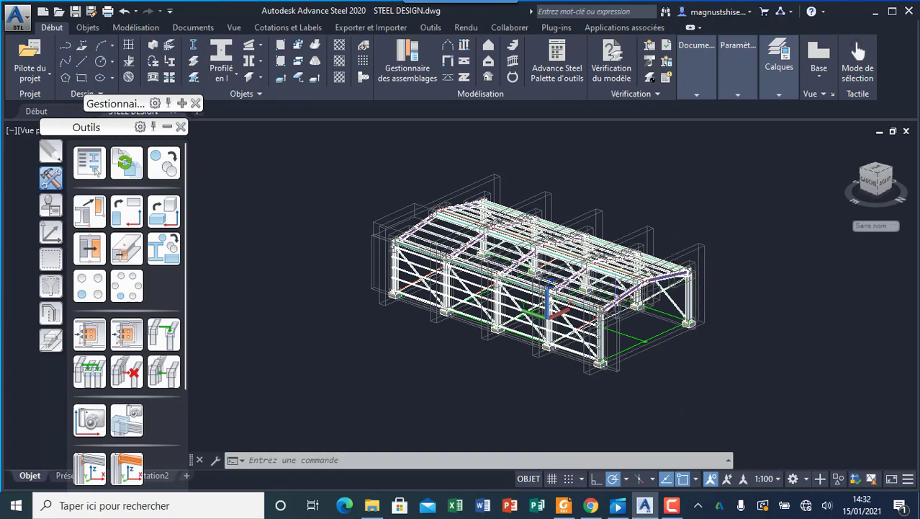
Select all five side-wall purlins in the end bay between the corner column and the first intermediate column.
scroll(422, 292, up, 4)
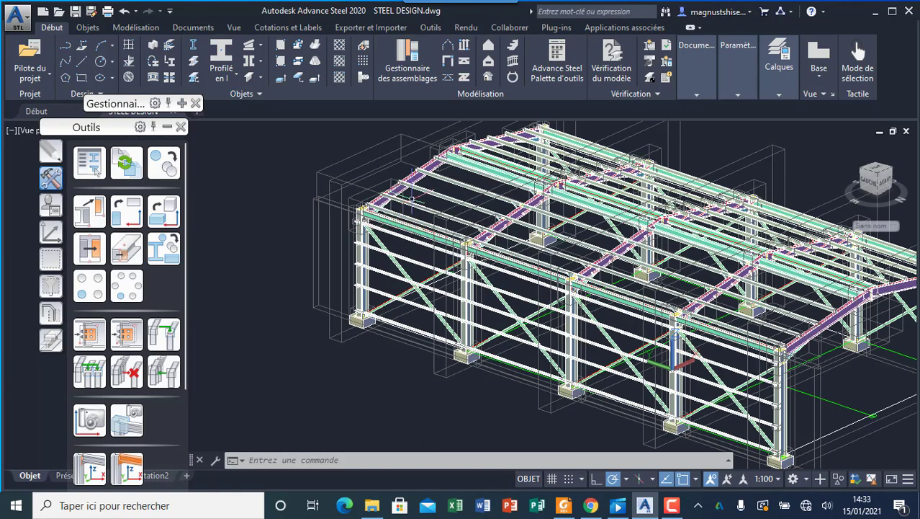
scroll(367, 311, up, 2)
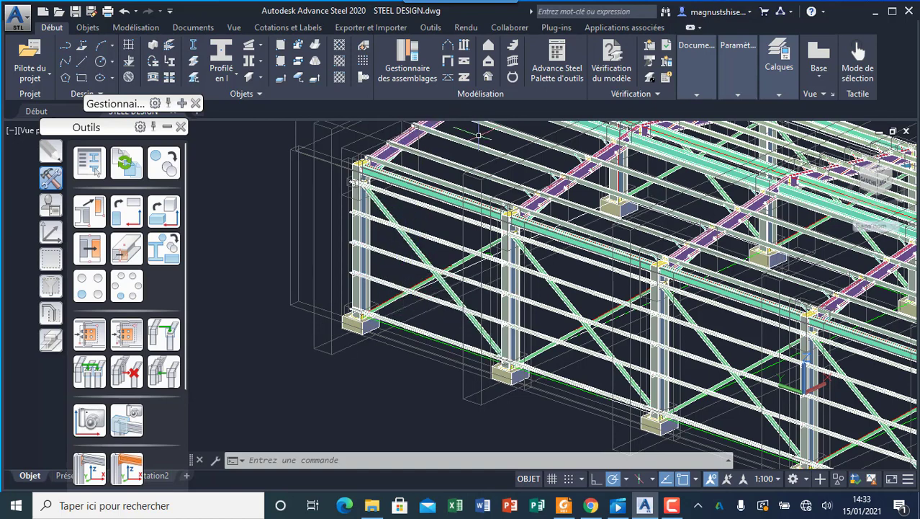
scroll(432, 326, up, 3)
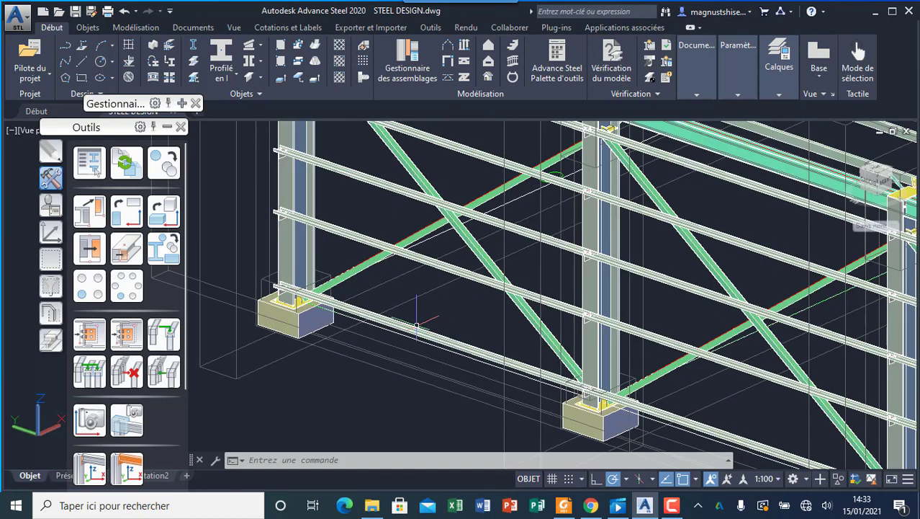
click(415, 329)
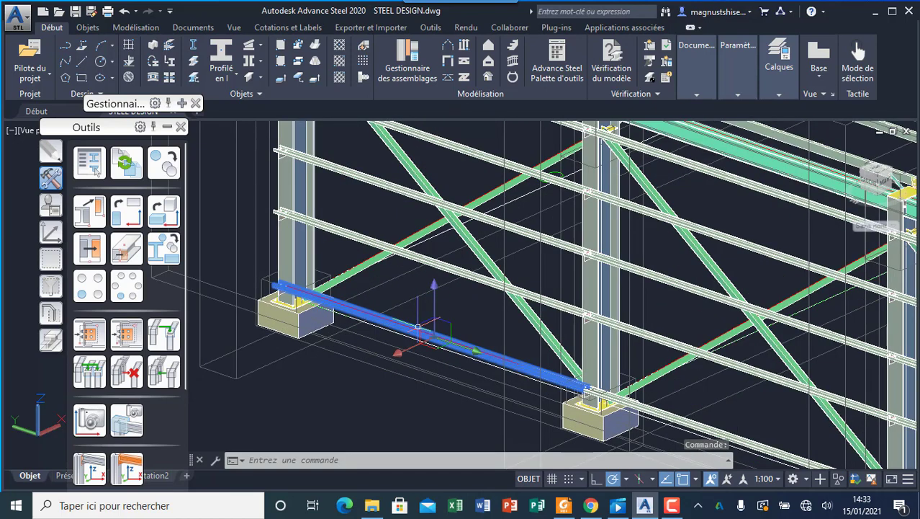
click(420, 257)
click(397, 189)
scroll(403, 191, down, 2)
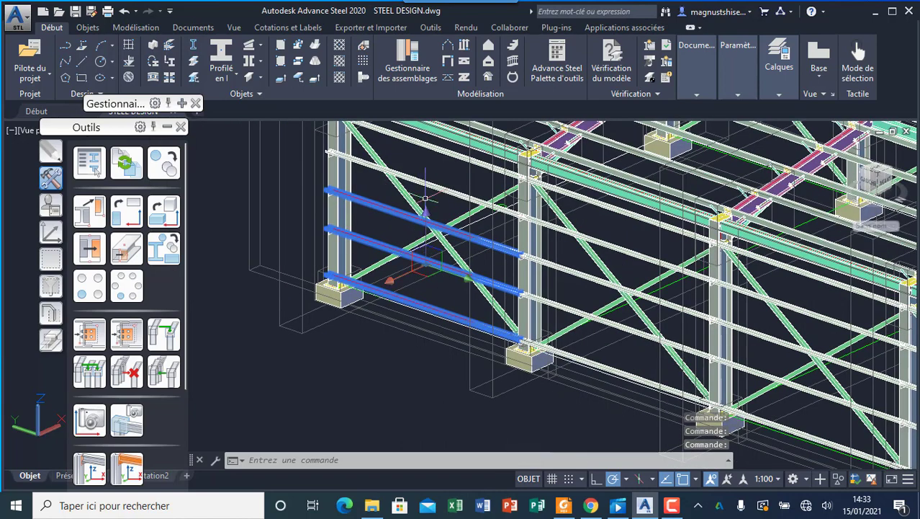
click(432, 153)
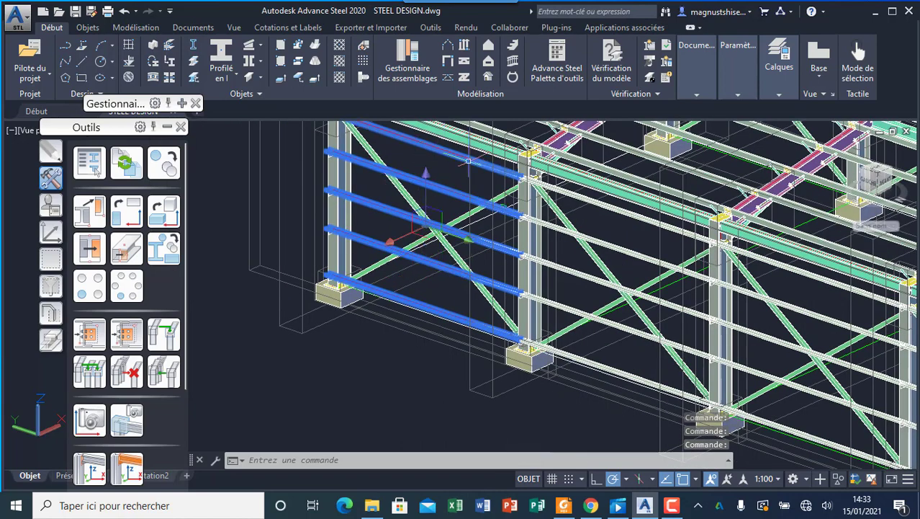
Add the five side-wall purlins of the second bay to the selection.
click(590, 199)
click(615, 248)
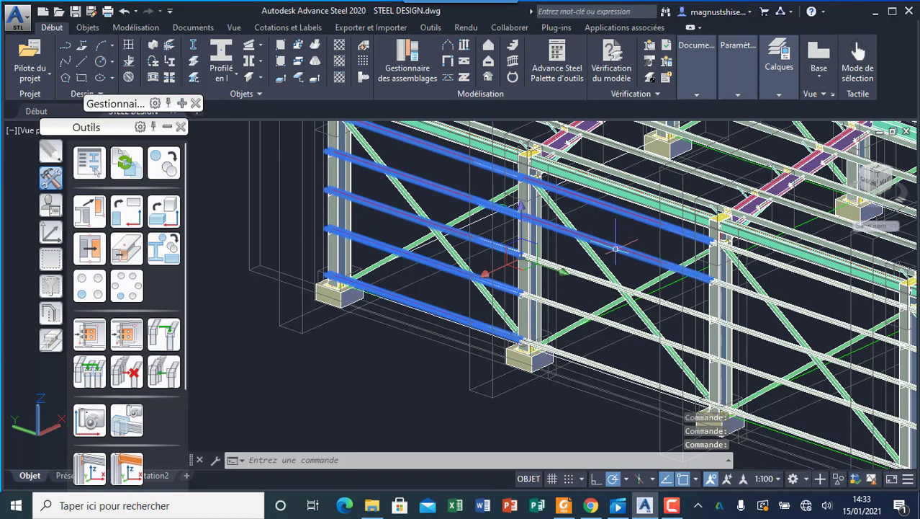
click(580, 320)
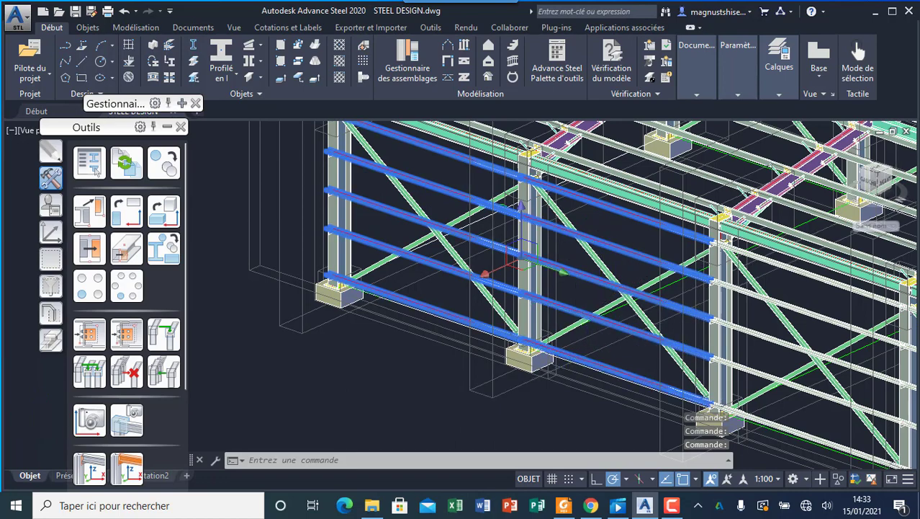
Add all five purlins of the same side wall's third bay to the selection.
scroll(590, 355, down, 5)
scroll(580, 317, up, 4)
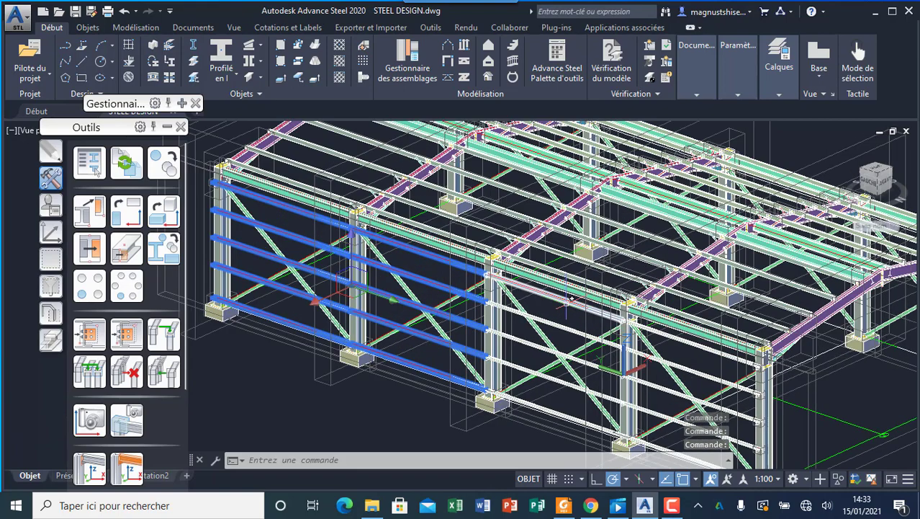
click(563, 324)
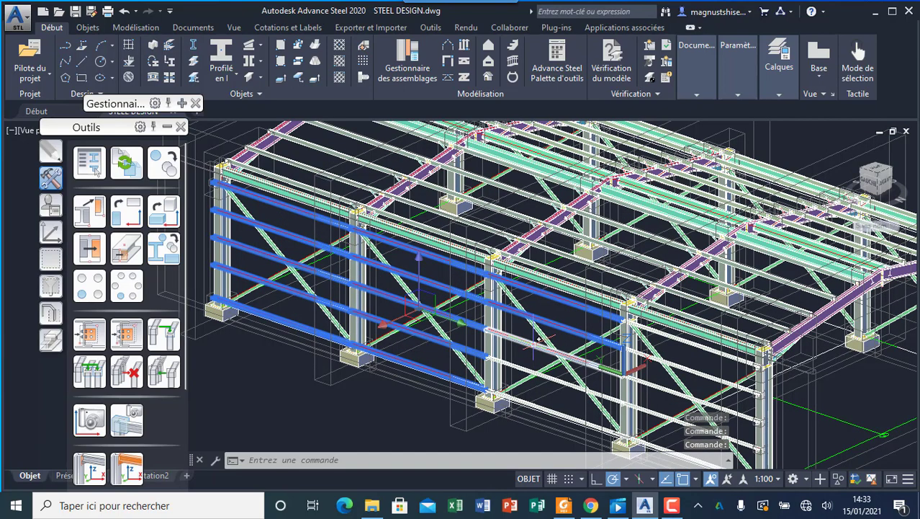
click(539, 405)
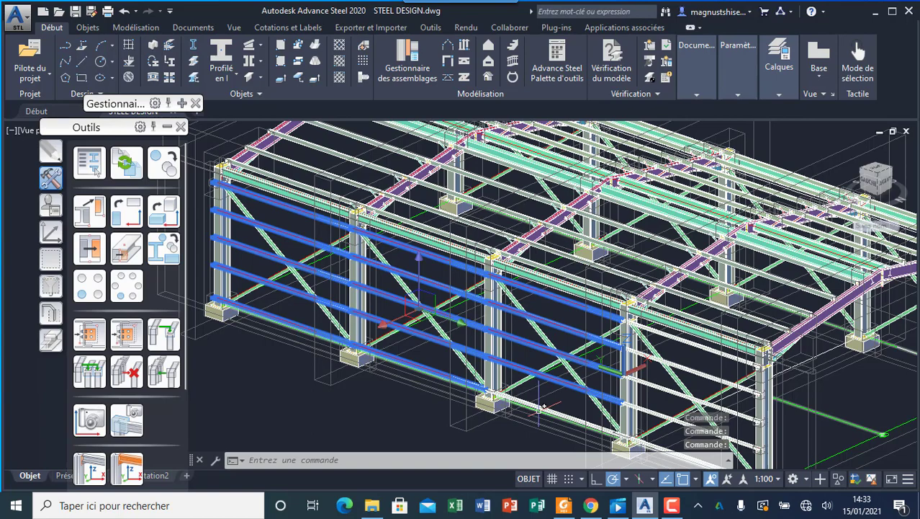
scroll(544, 407, up, 5)
scroll(484, 350, down, 5)
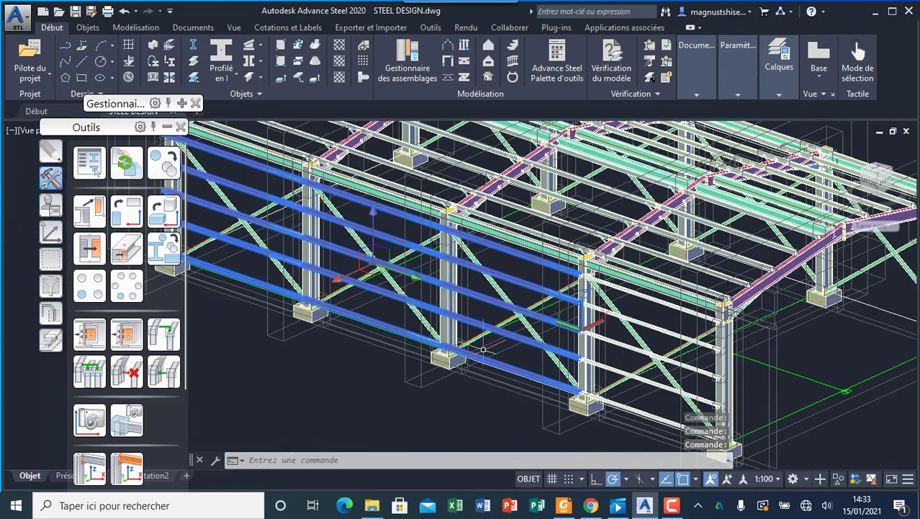
Extend the selection with the five purlins of the side wall's last bay, from the lowest to the highest.
scroll(651, 392, up, 3)
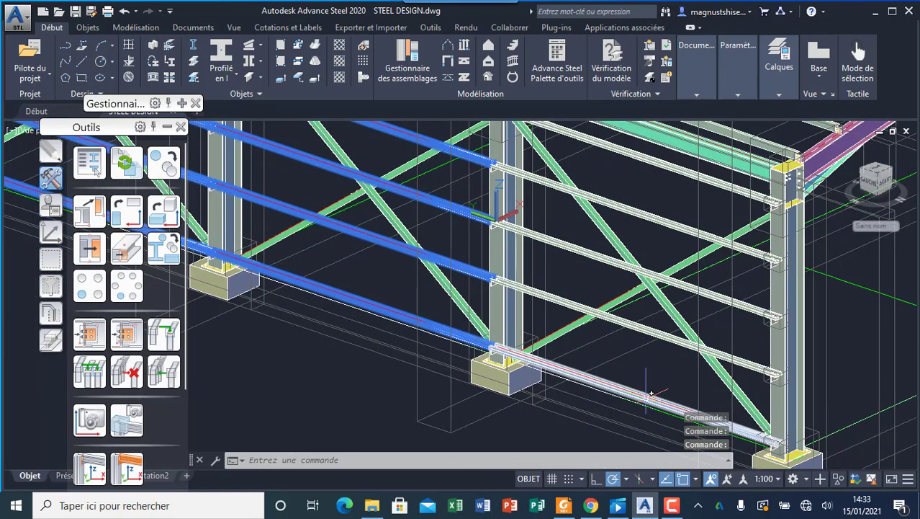
click(651, 394)
click(651, 333)
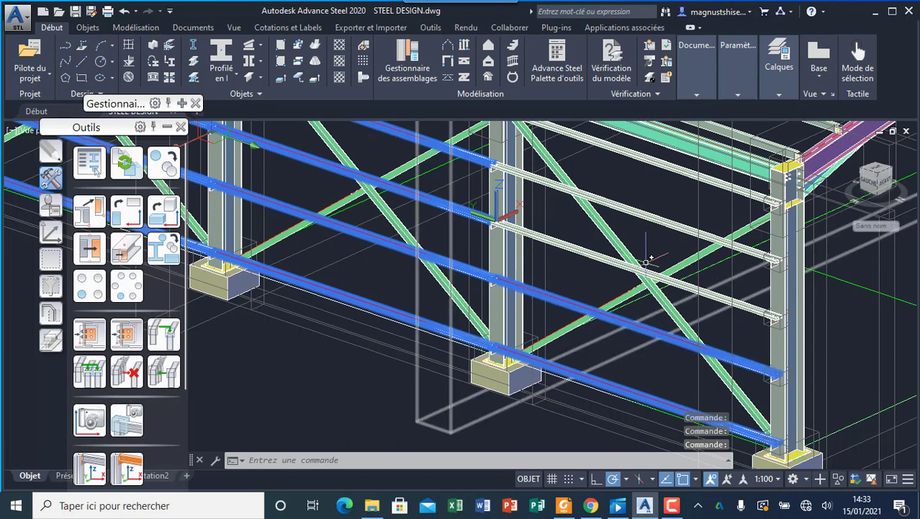
click(589, 249)
click(653, 214)
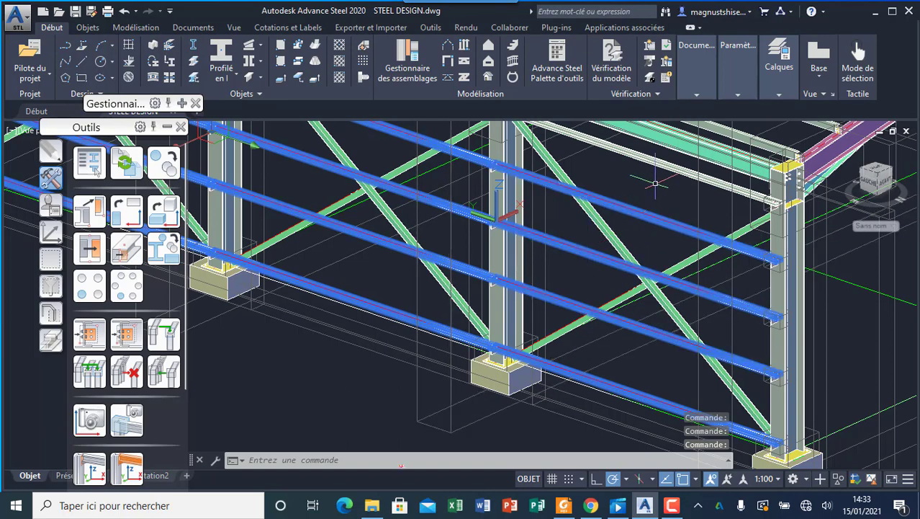
click(648, 159)
scroll(641, 262, down, 5)
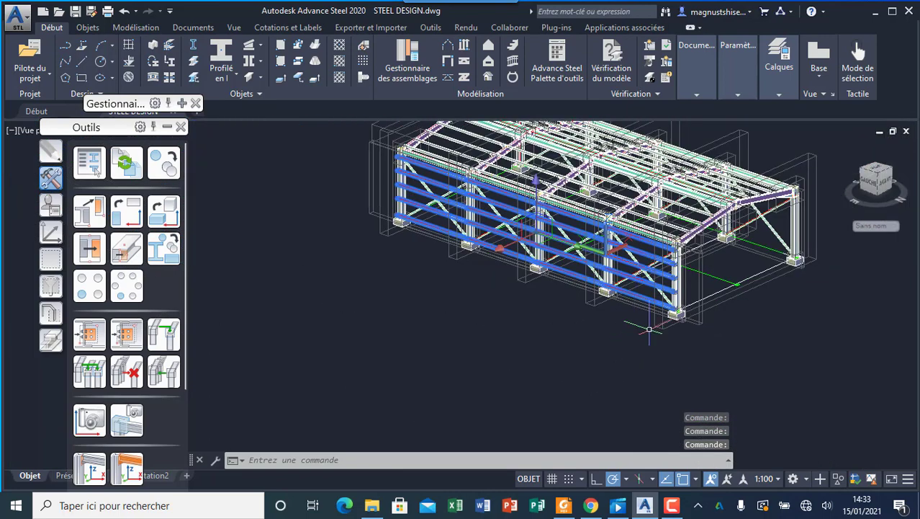
Mirror the selected side-wall purlins in 2D onto the opposite wall about the building's longitudinal centreline, keeping the originals.
click(164, 166)
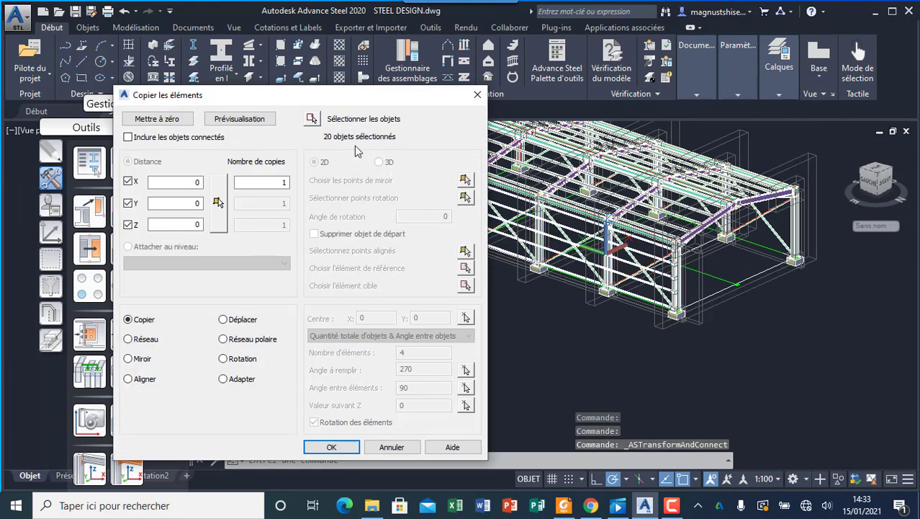
click(141, 358)
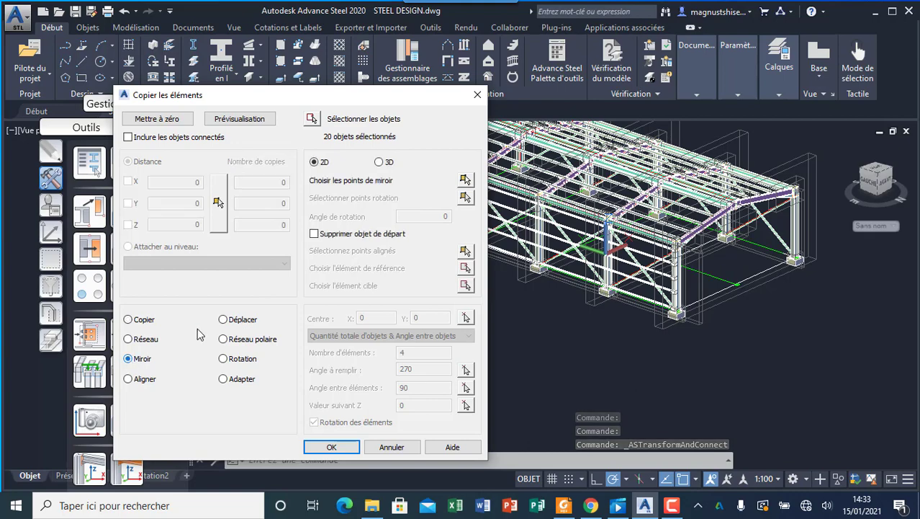
click(466, 180)
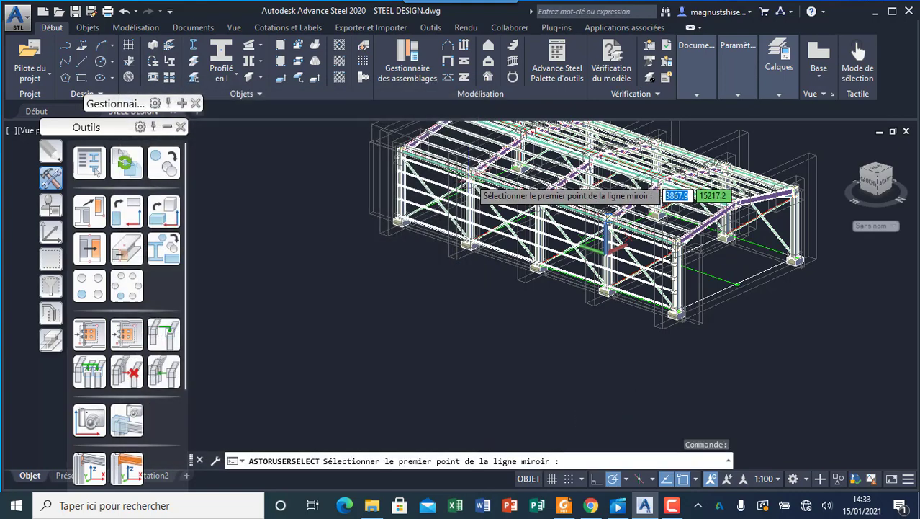
scroll(654, 288, up, 3)
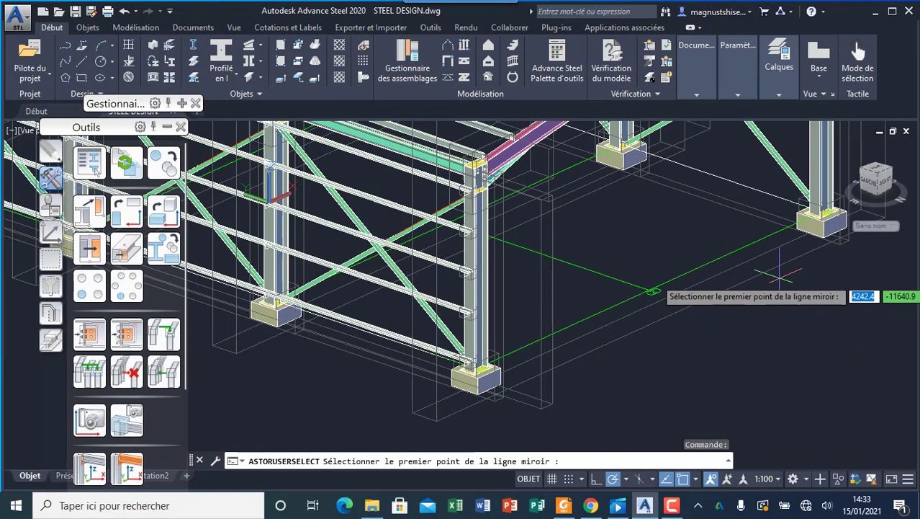
click(654, 290)
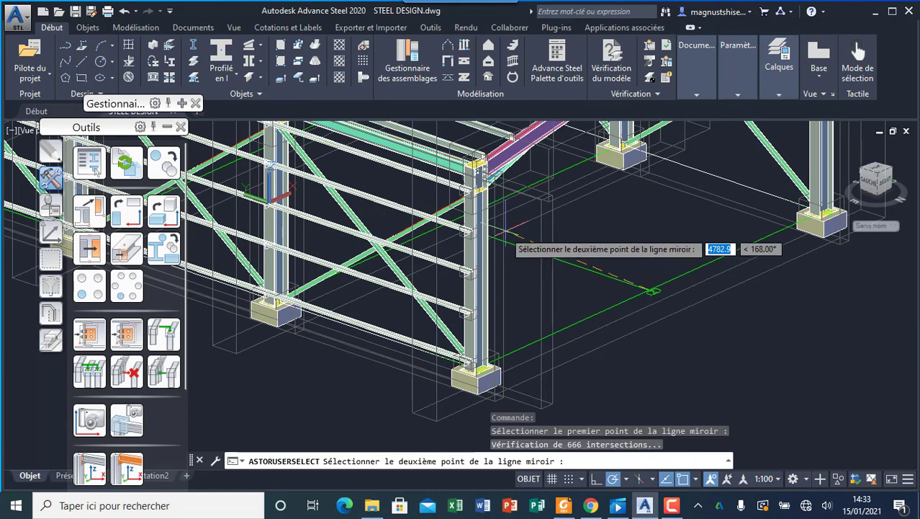
scroll(469, 235, up, 4)
scroll(435, 216, down, 5)
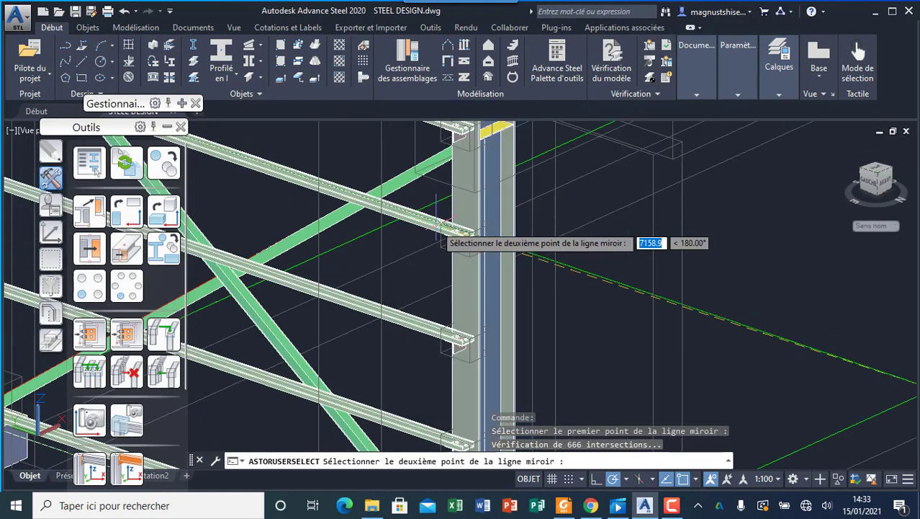
scroll(443, 237, up, 5)
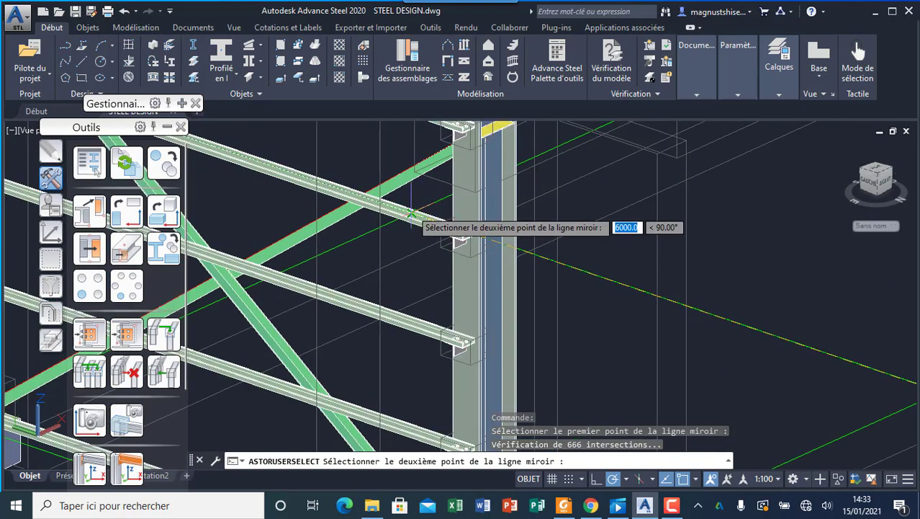
click(411, 214)
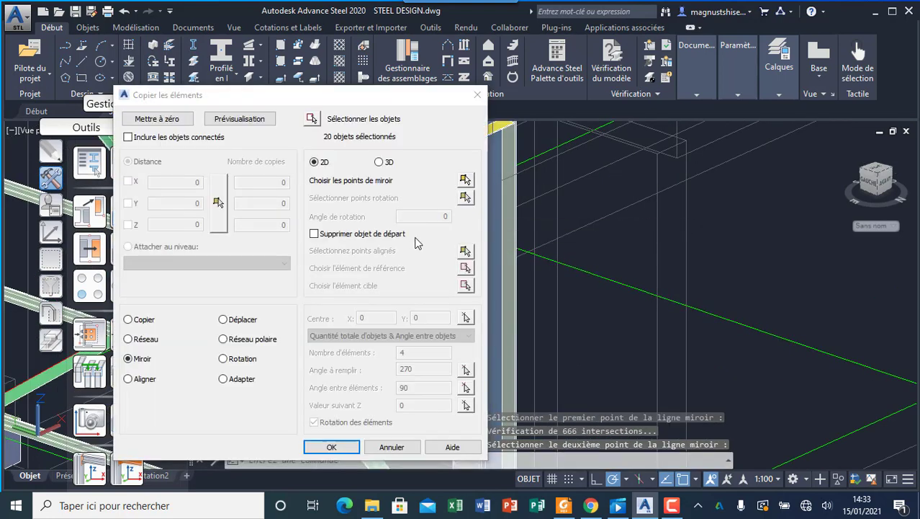
click(332, 447)
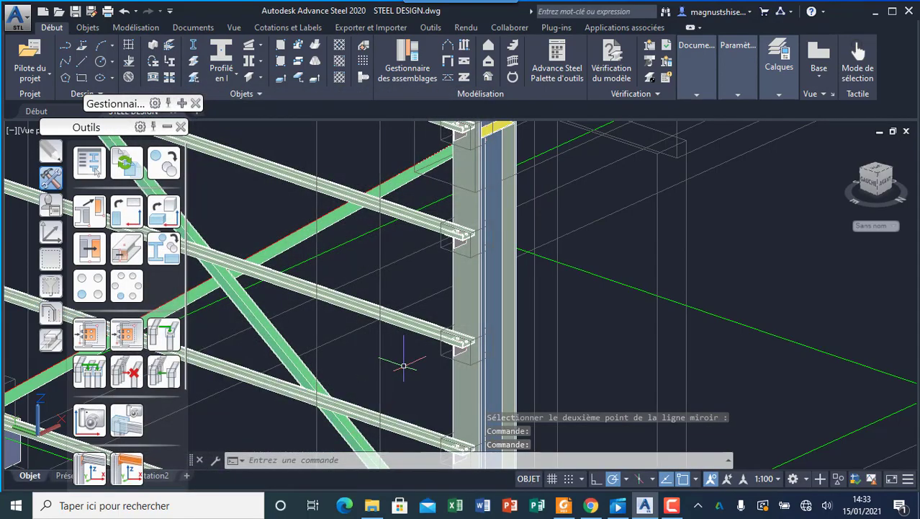
Examine the mirrored purlins on the opposite side wall, up close at the columns and by orbiting around the building.
scroll(404, 366, down, 10)
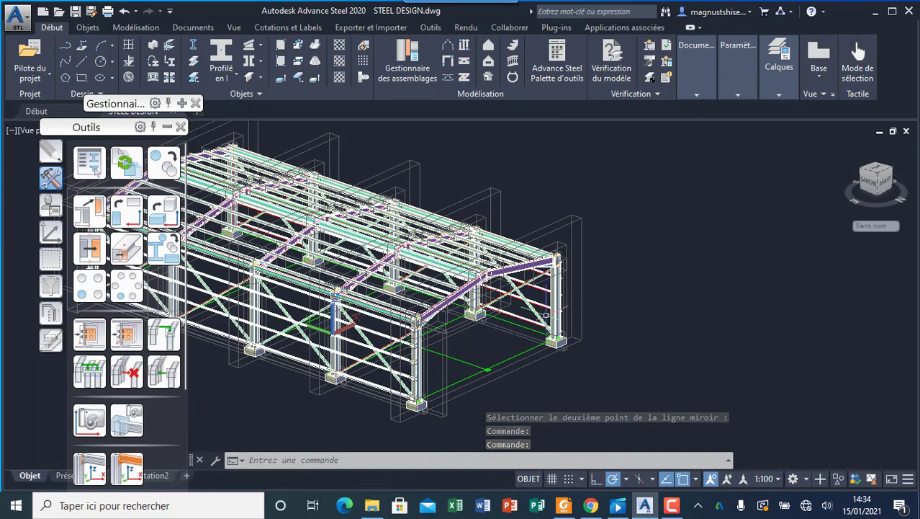
scroll(546, 309, up, 3)
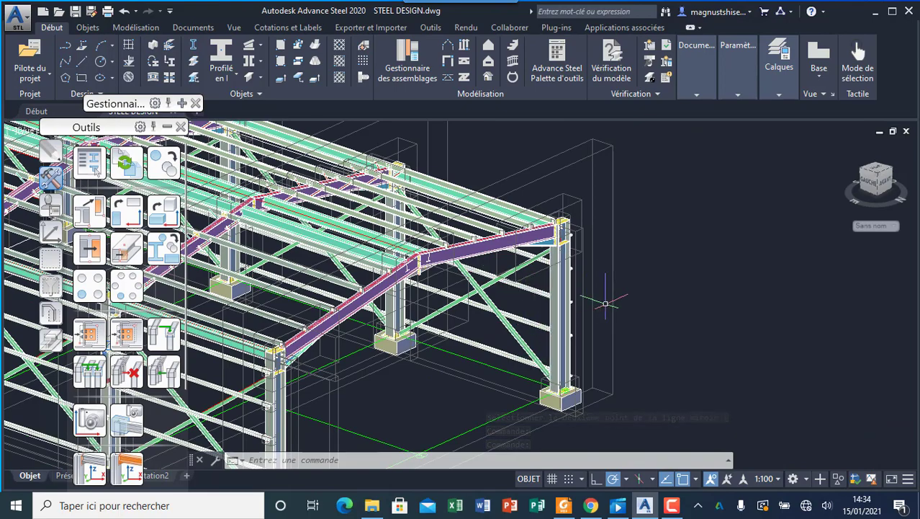
scroll(605, 303, down, 6)
scroll(580, 290, up, 8)
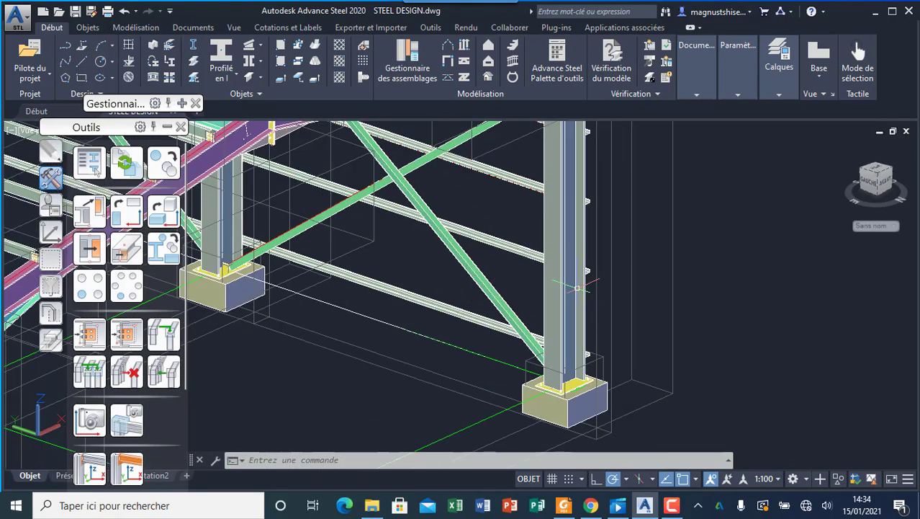
scroll(557, 327, down, 8)
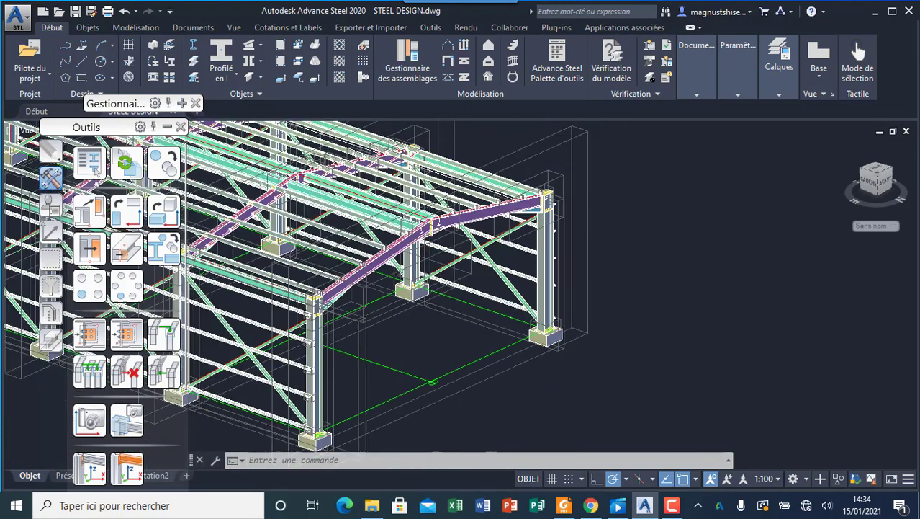
right_click(667, 235)
click(703, 371)
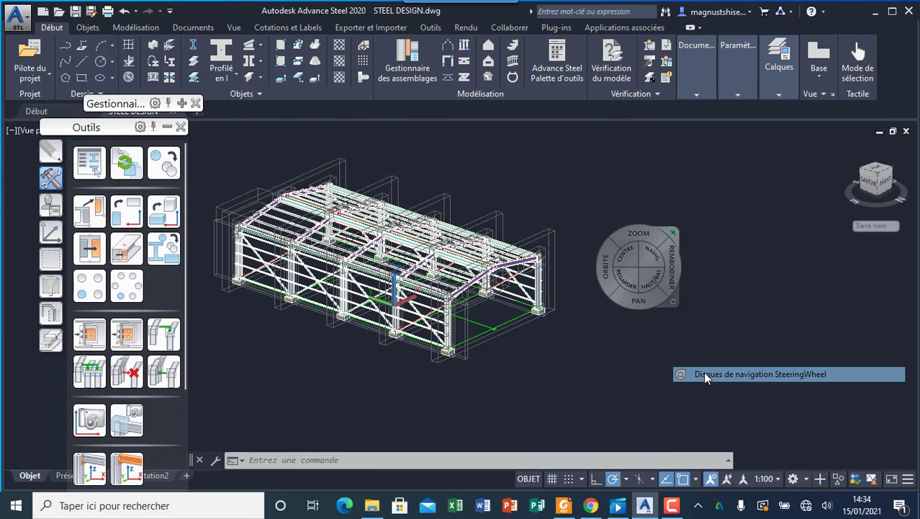
drag(621, 308, 345, 286)
scroll(371, 244, down, 2)
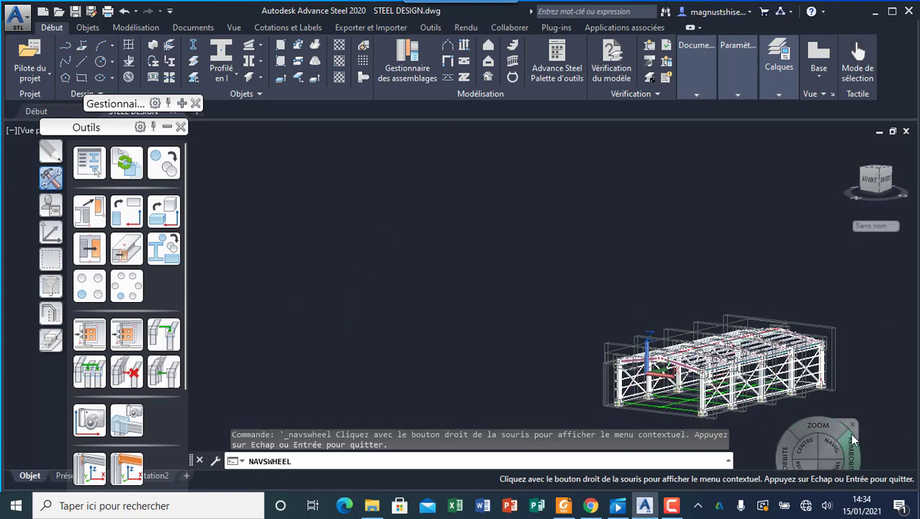
drag(838, 425, 527, 358)
scroll(546, 365, up, 2)
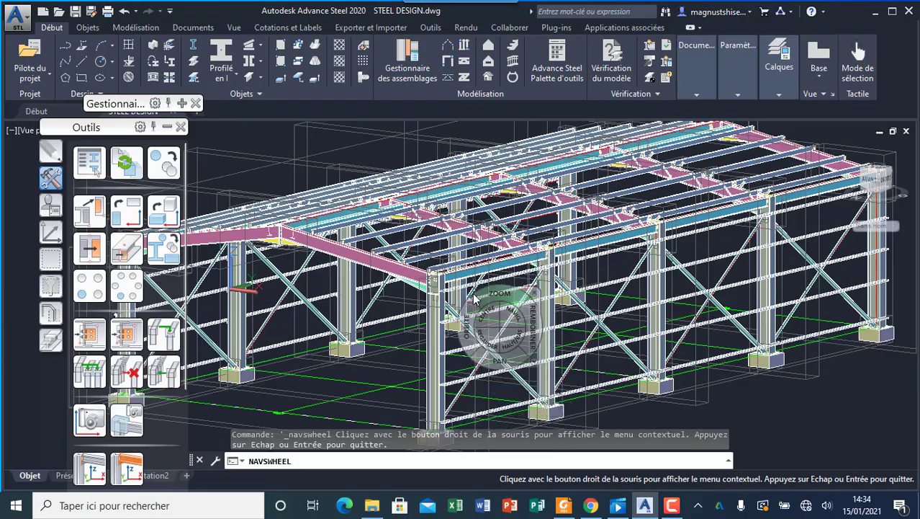
scroll(443, 294, up, 3)
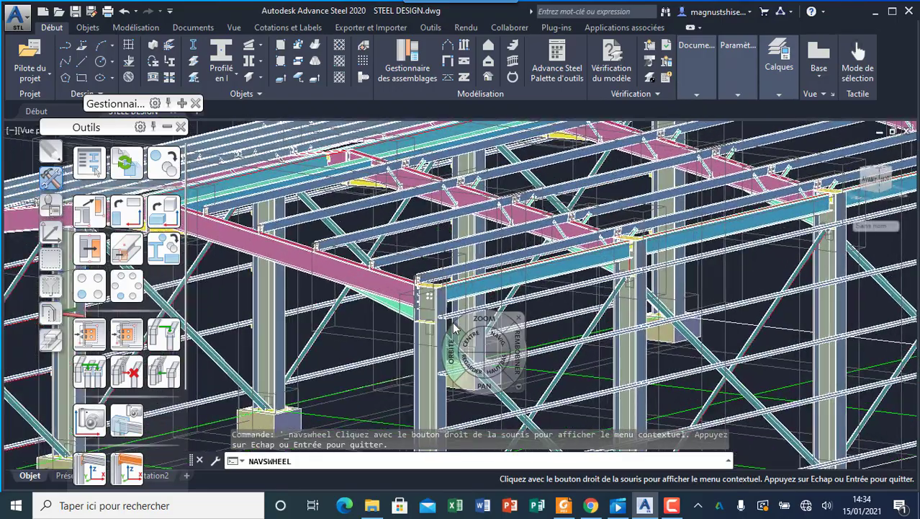
scroll(452, 321, up, 2)
scroll(449, 323, up, 3)
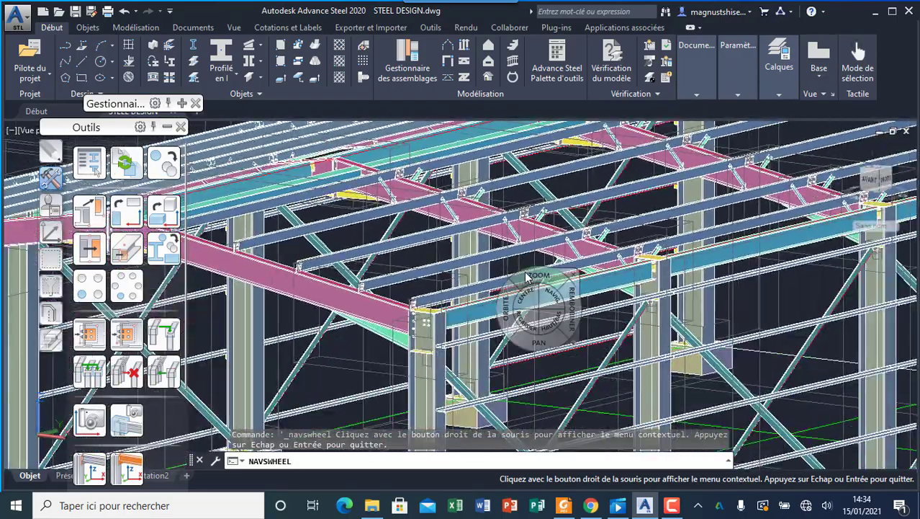
scroll(533, 268, down, 5)
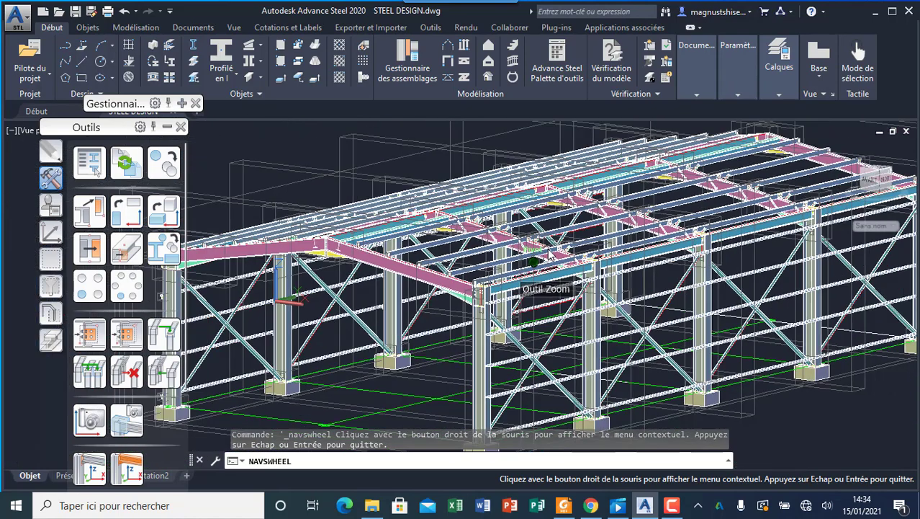
key(Escape)
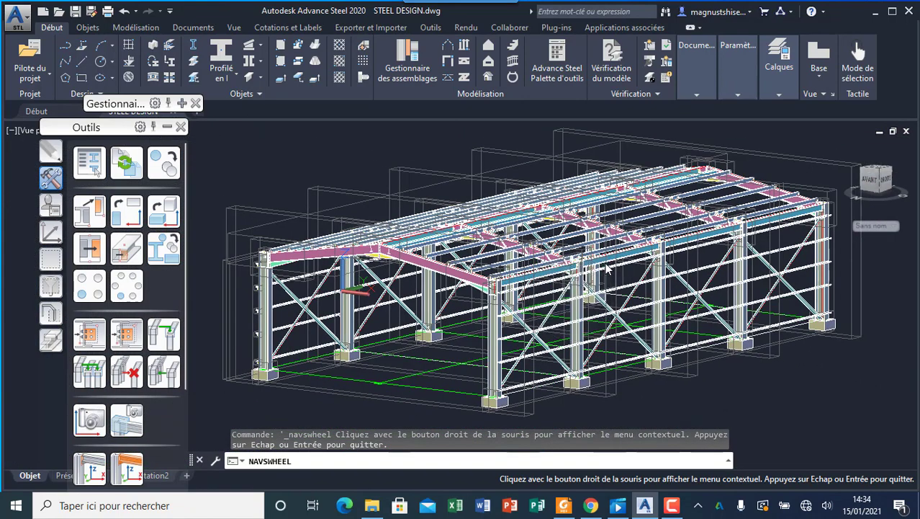
Inspect the whole steel building from several angles, orbiting from the gable end to face the purlins of the side wall.
scroll(610, 264, down, 4)
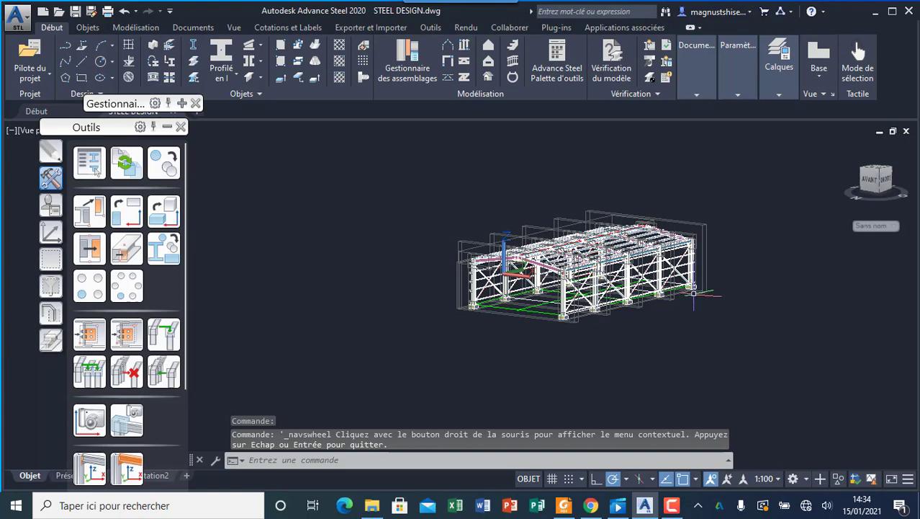
right_click(401, 178)
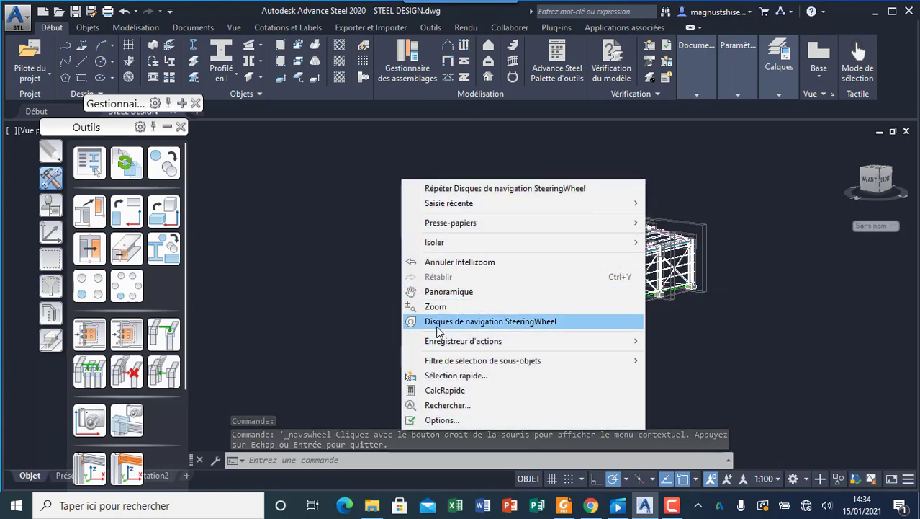
click(437, 324)
drag(363, 276, 575, 293)
scroll(642, 327, down, 1)
scroll(330, 190, up, 5)
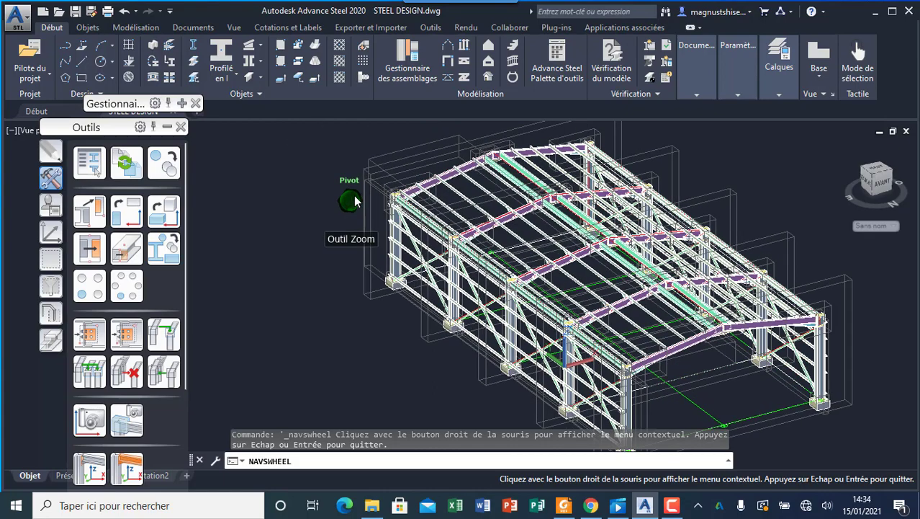
scroll(349, 196, up, 3)
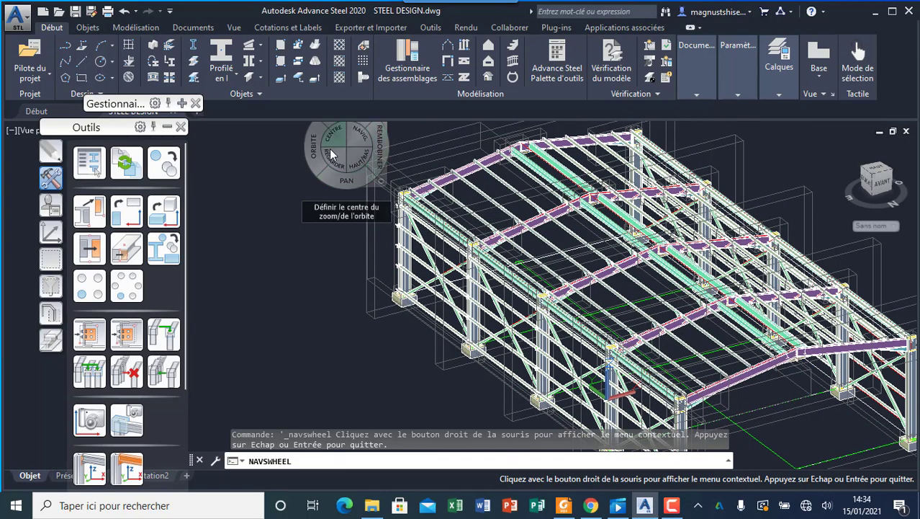
drag(321, 150, 585, 350)
scroll(581, 347, down, 5)
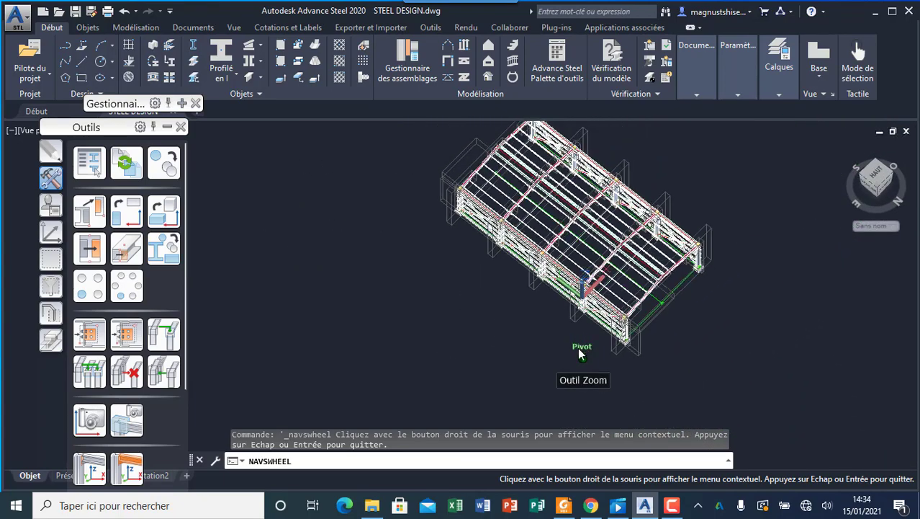
drag(416, 343, 485, 329)
scroll(390, 315, up, 5)
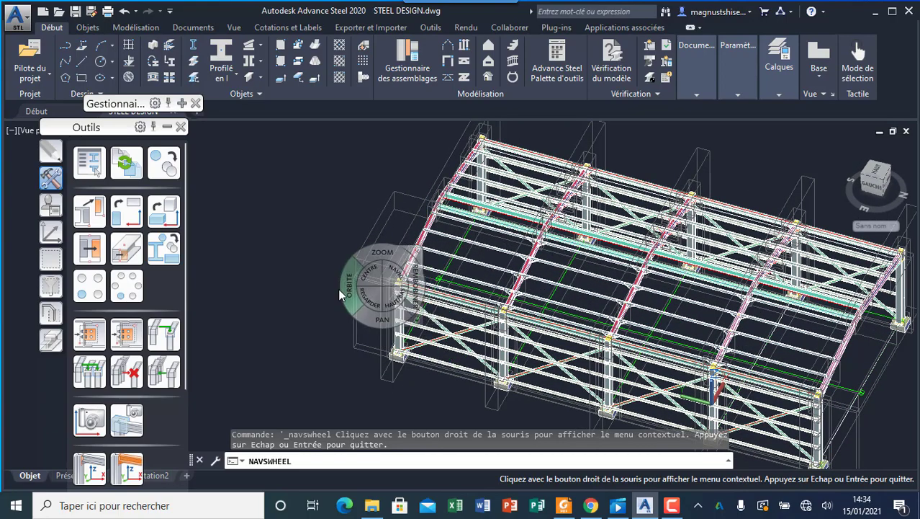
key(Escape)
scroll(342, 254, down, 3)
scroll(408, 335, up, 2)
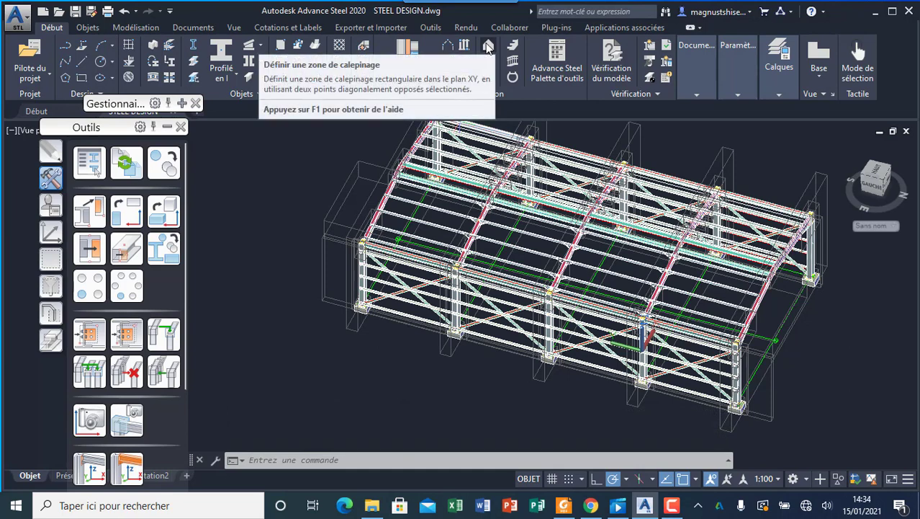
click(488, 47)
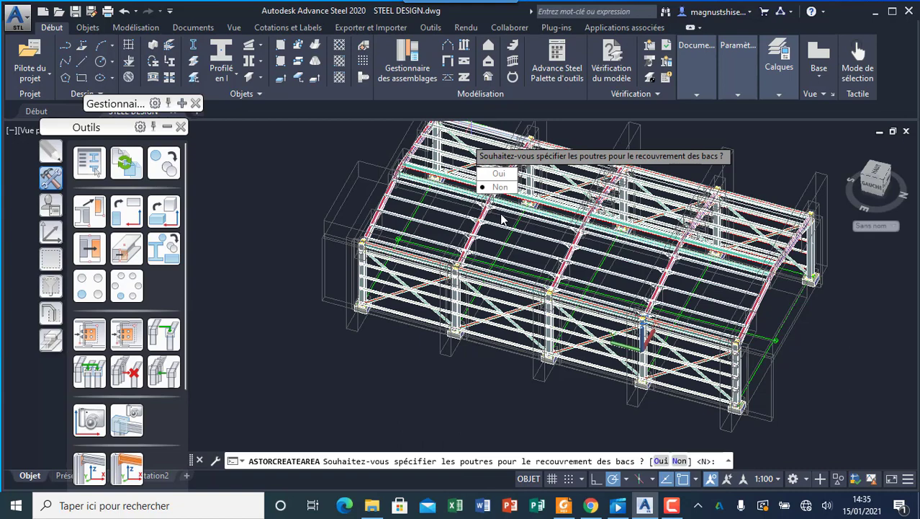
key(Return)
key(Return)
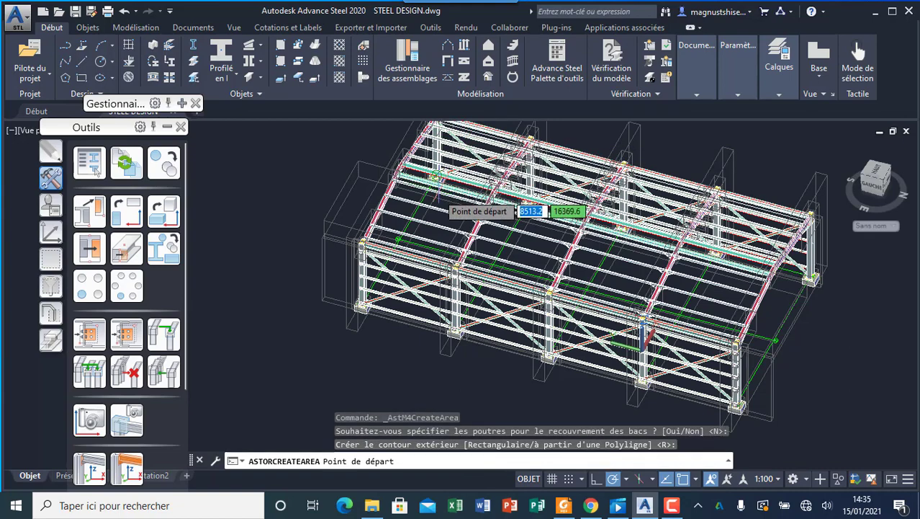
scroll(364, 308, up, 6)
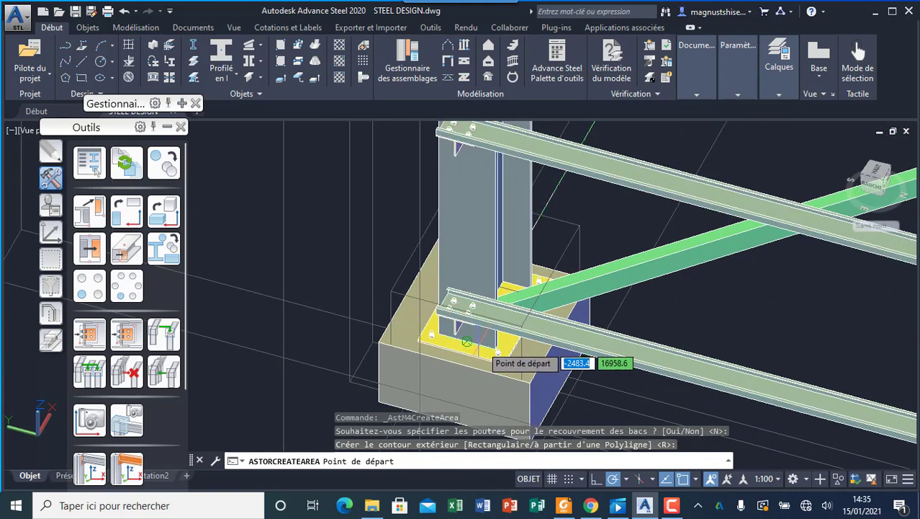
scroll(464, 324, up, 3)
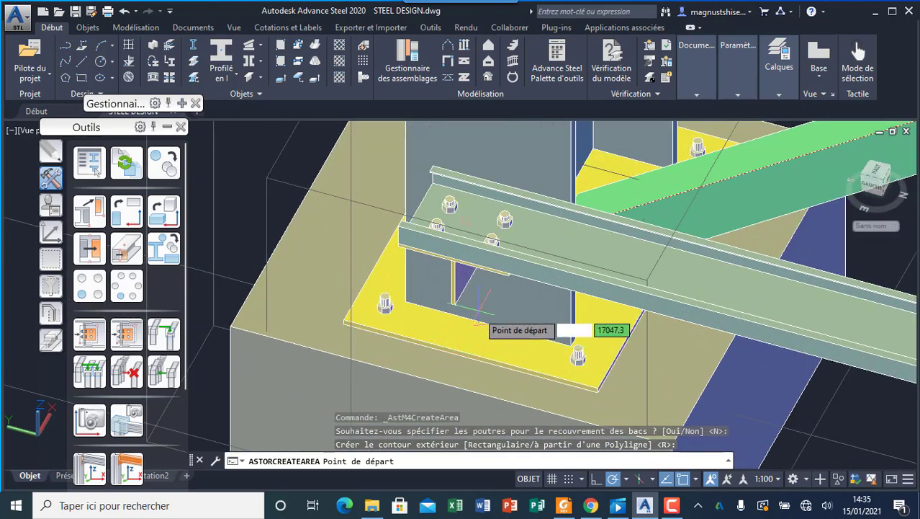
click(488, 325)
scroll(487, 324, down, 5)
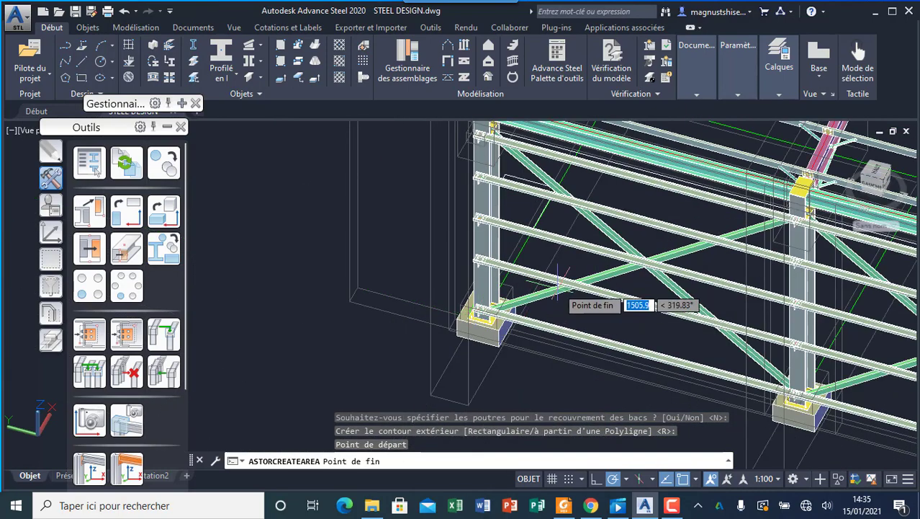
scroll(592, 229, down, 6)
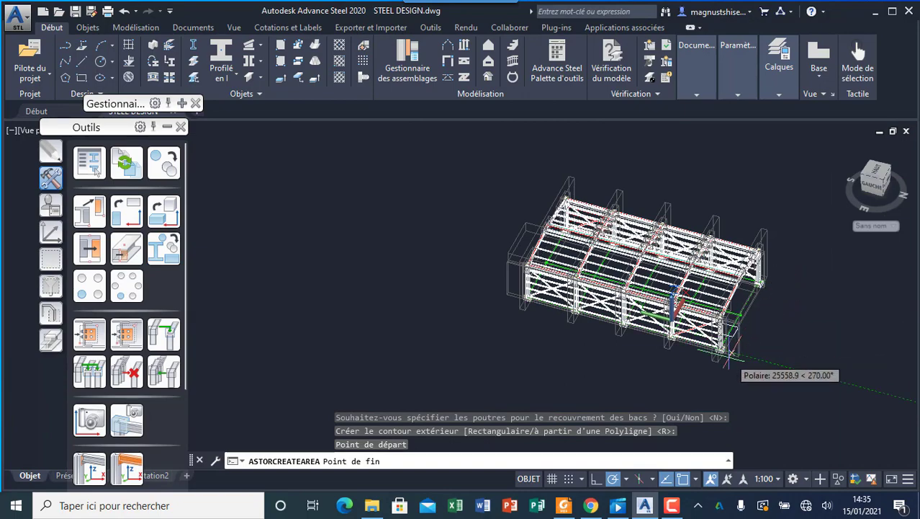
scroll(752, 361, up, 5)
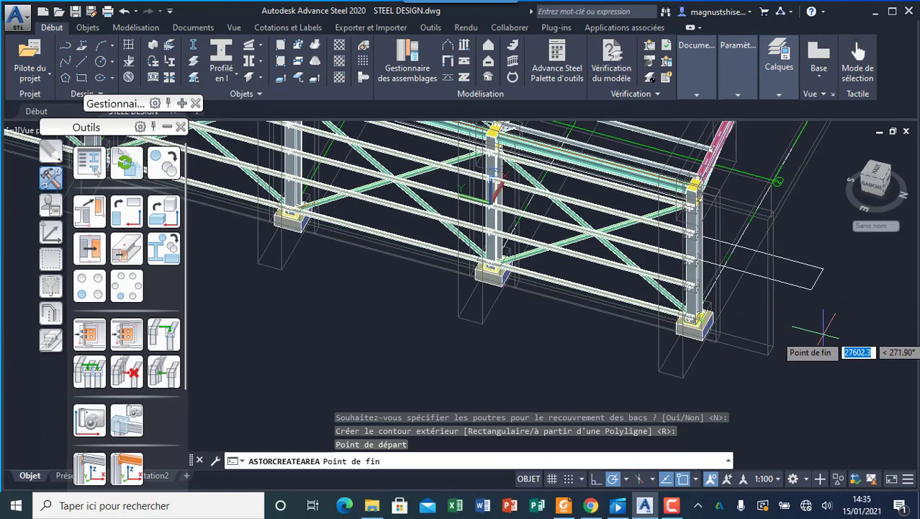
scroll(778, 288, down, 5)
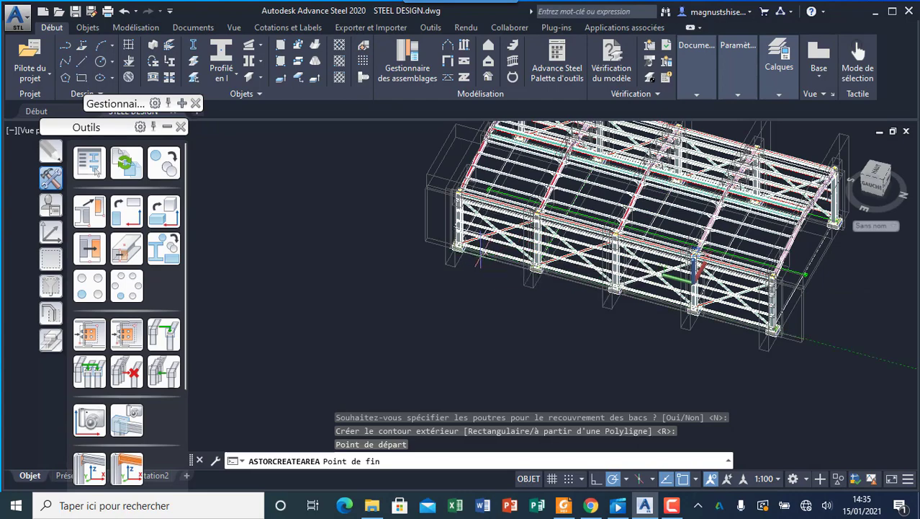
scroll(496, 248, up, 4)
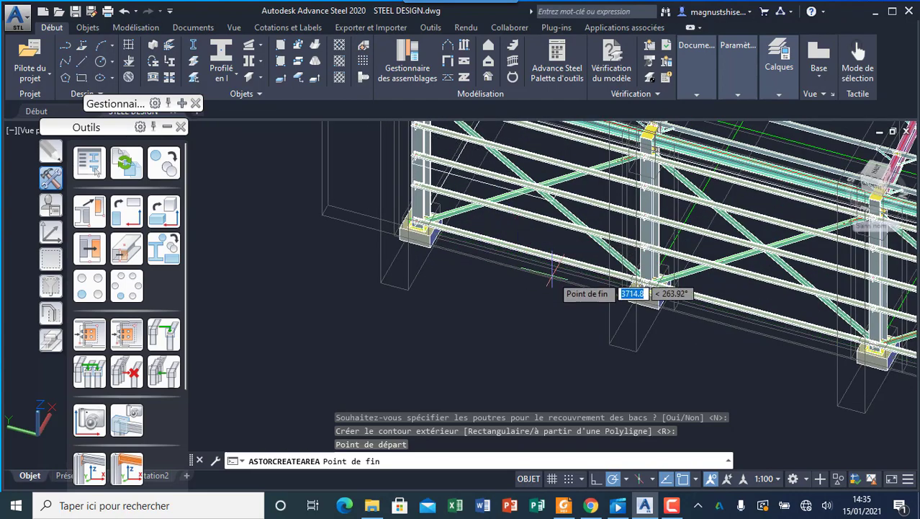
scroll(559, 353, down, 5)
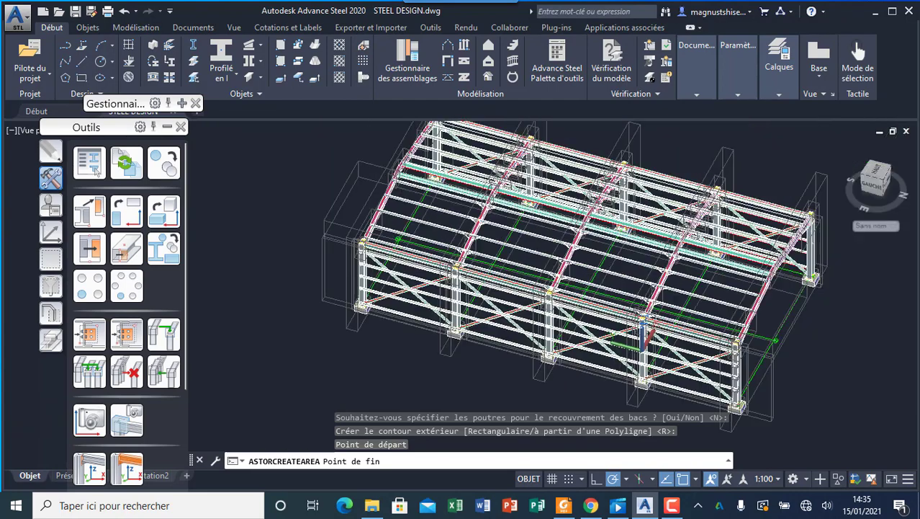
key(Escape)
scroll(368, 292, up, 5)
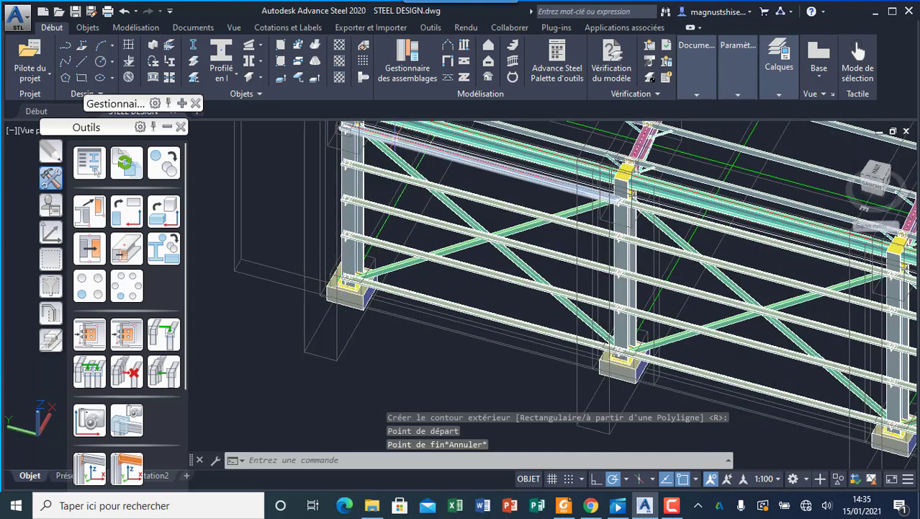
click(474, 78)
scroll(356, 301, up, 4)
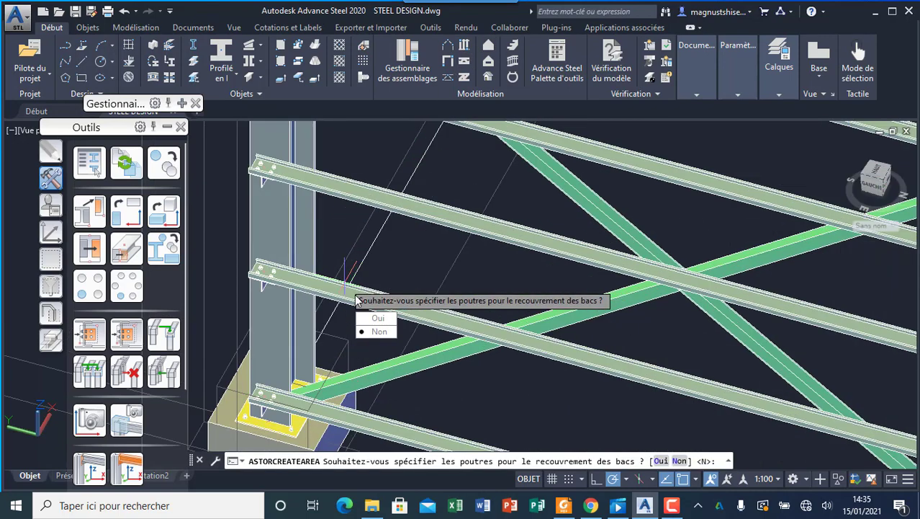
key(Return)
key(Return)
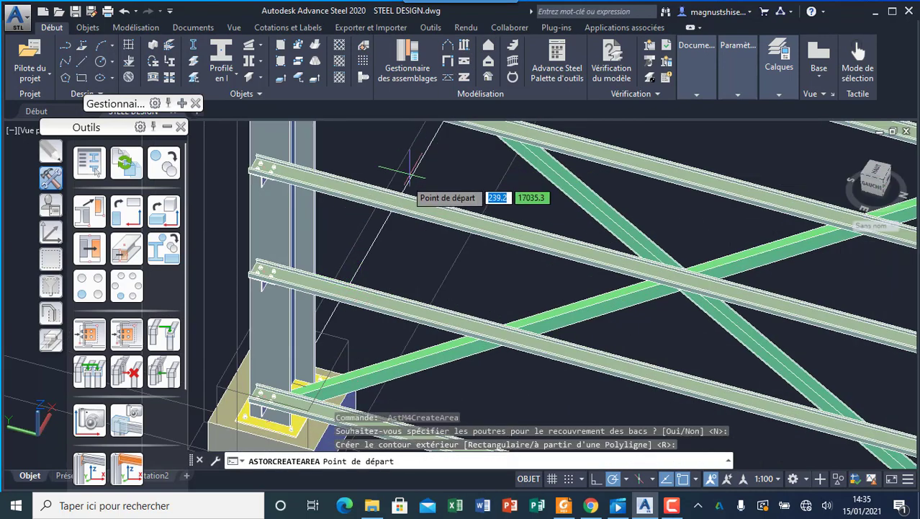
scroll(289, 377, down, 5)
scroll(290, 376, up, 5)
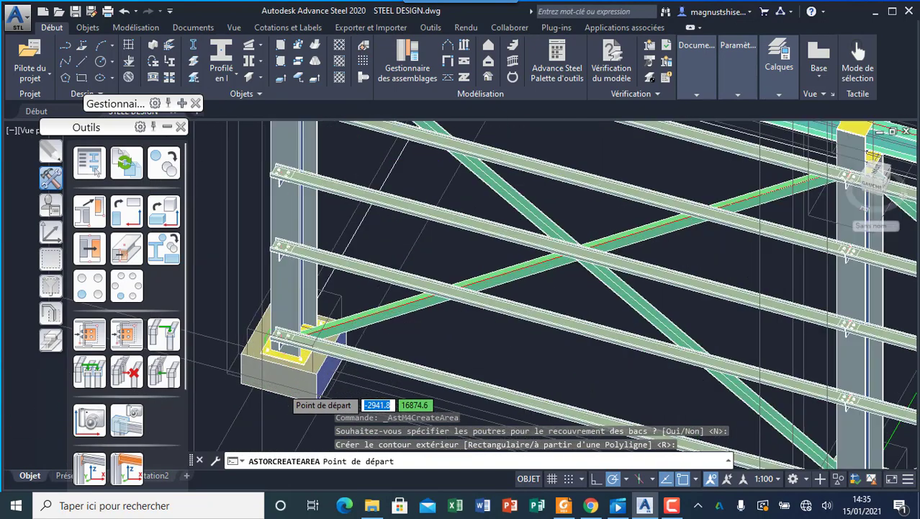
click(288, 319)
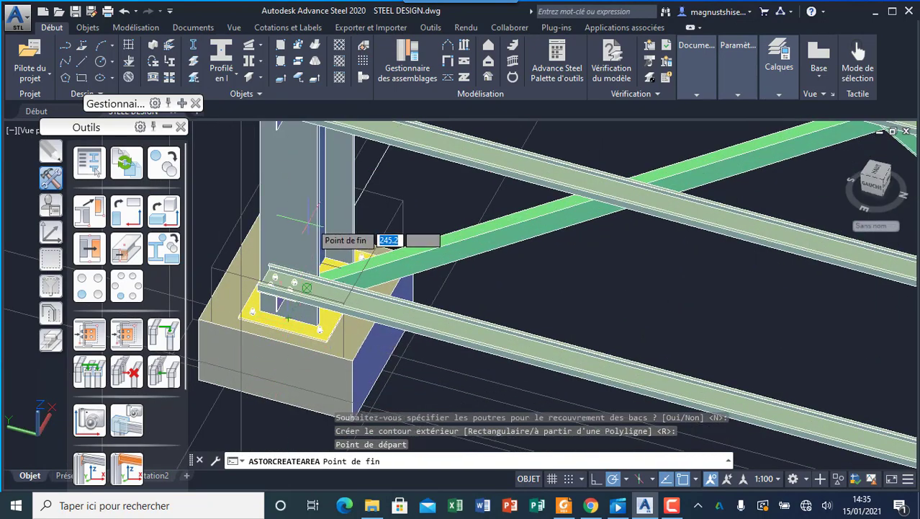
scroll(378, 346, down, 2)
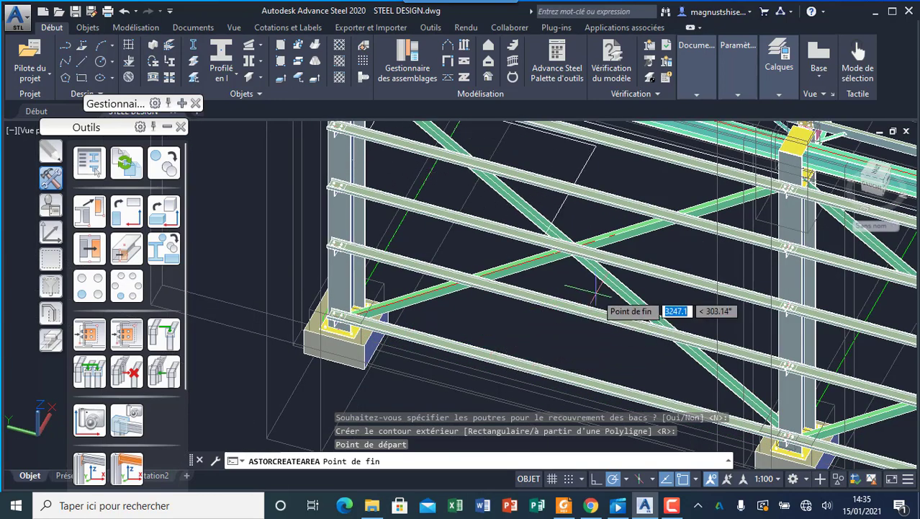
scroll(596, 291, down, 2)
key(Escape)
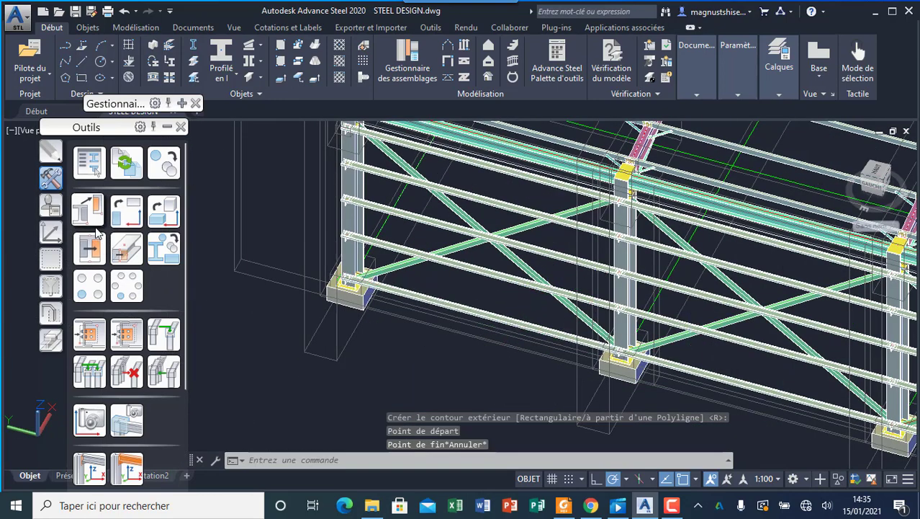
Align the UCS to the side wall's end column so that its XY plane lies parallel to the wall.
click(45, 236)
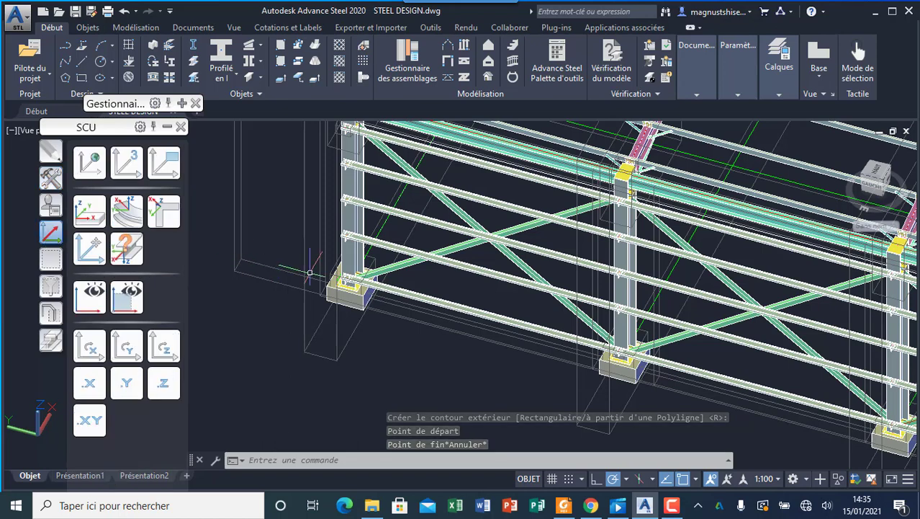
click(85, 213)
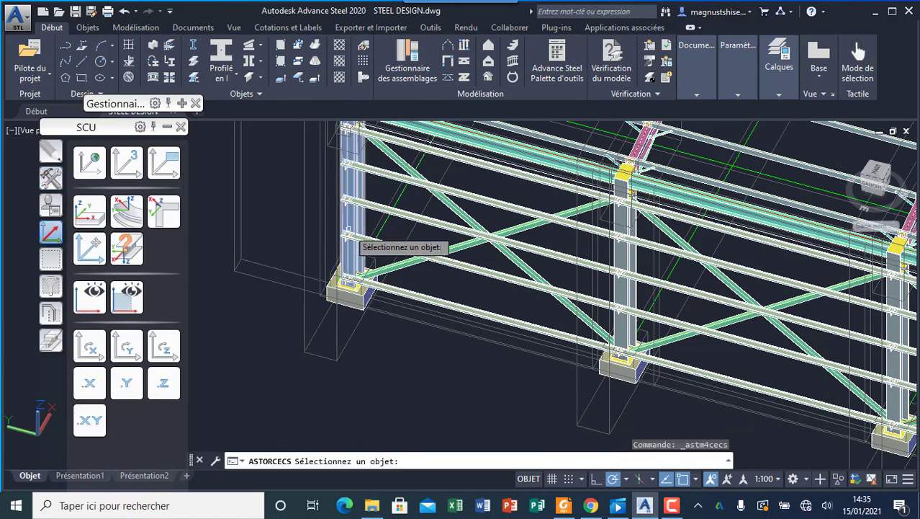
click(348, 227)
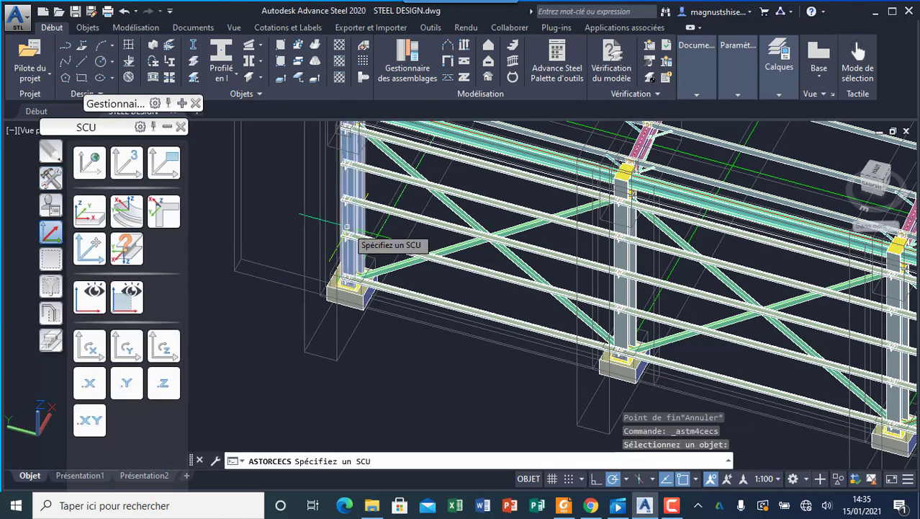
click(334, 252)
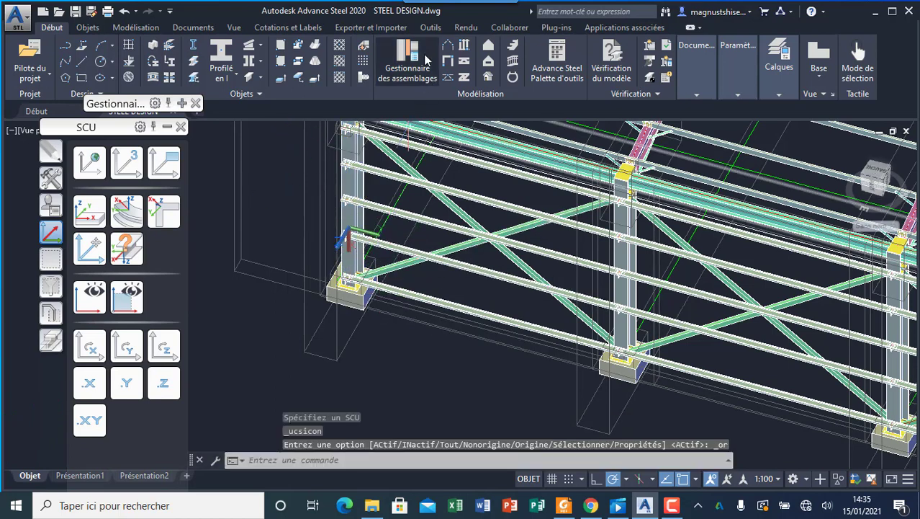
Create a rectangular cladding area without overlap beams, from the first end column's base to the top of the side wall's far end column.
click(489, 49)
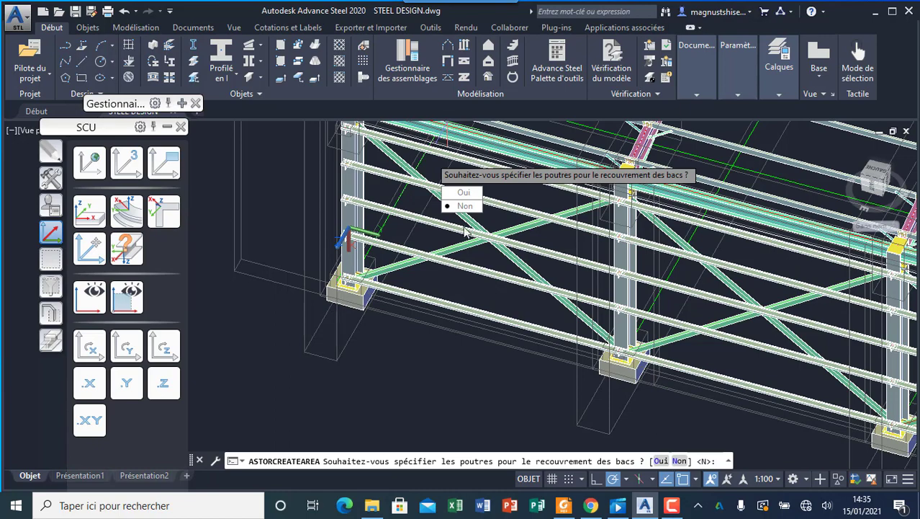
key(Return)
key(Return)
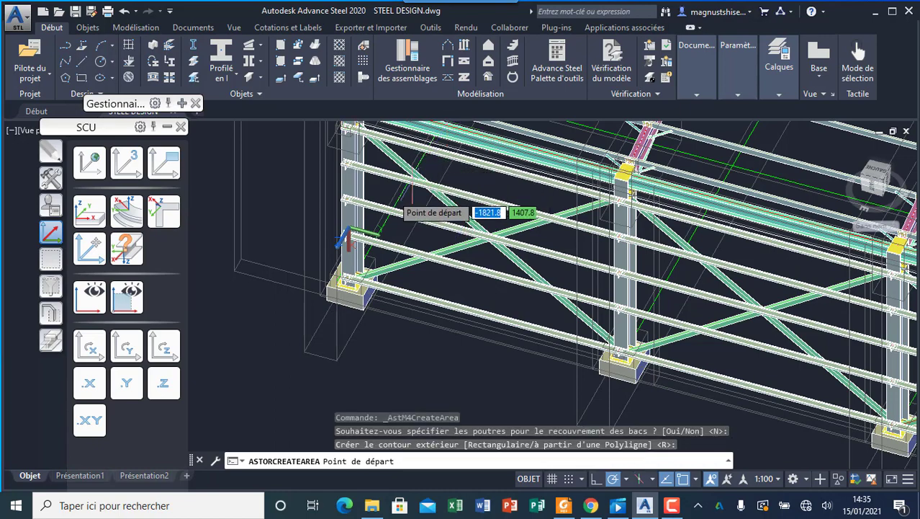
scroll(322, 297, up, 6)
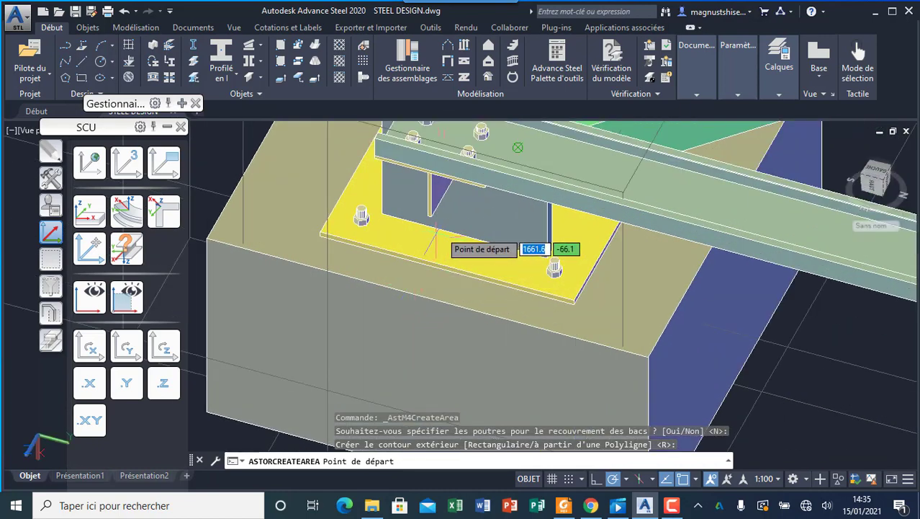
click(465, 236)
scroll(461, 244, down, 5)
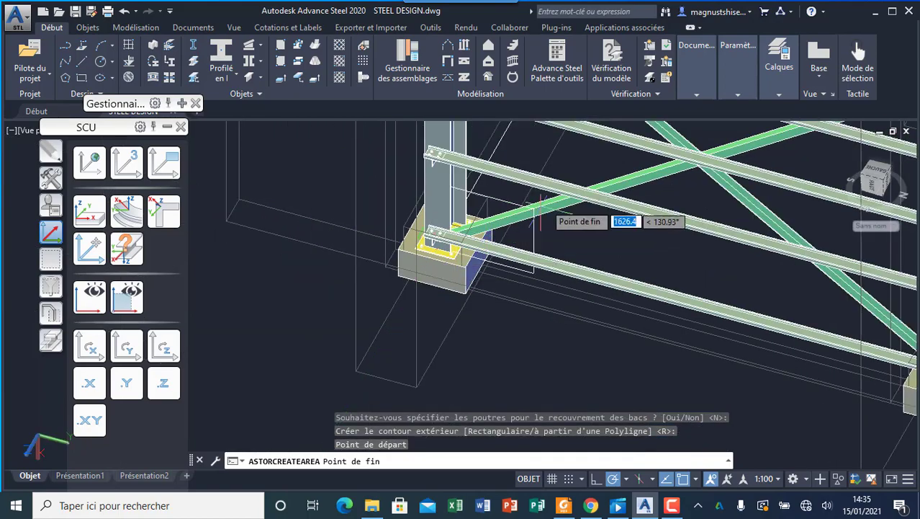
scroll(547, 216, down, 6)
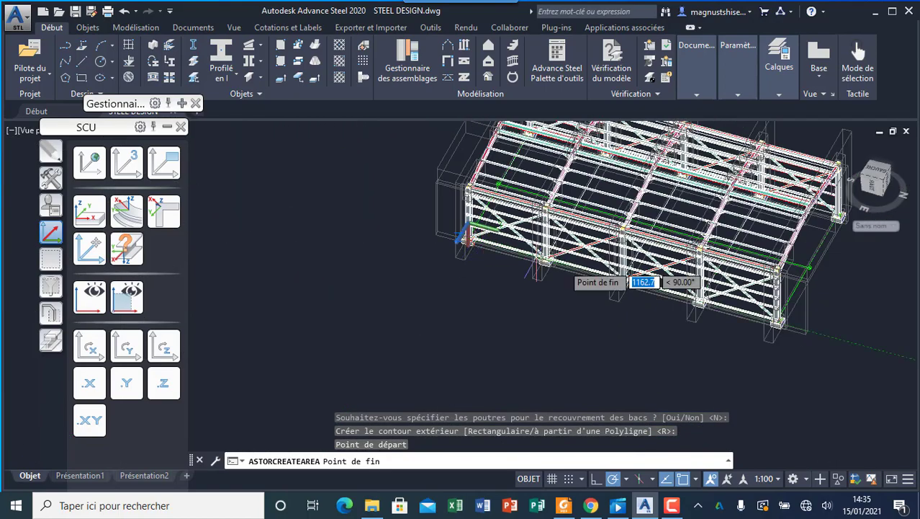
scroll(778, 291, up, 7)
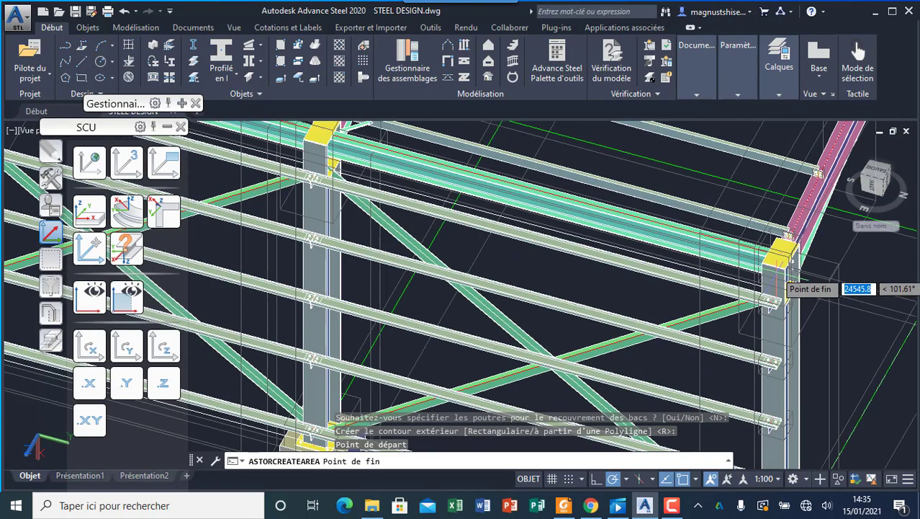
scroll(784, 274, up, 3)
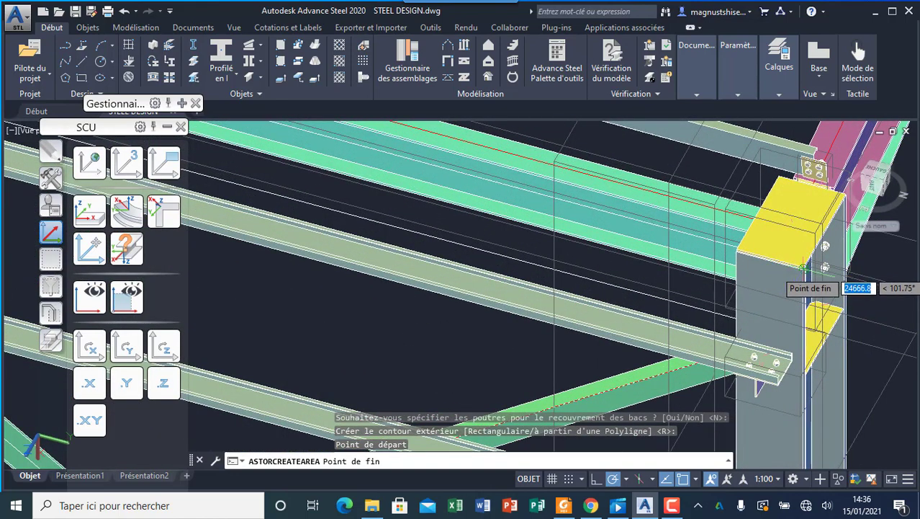
click(802, 268)
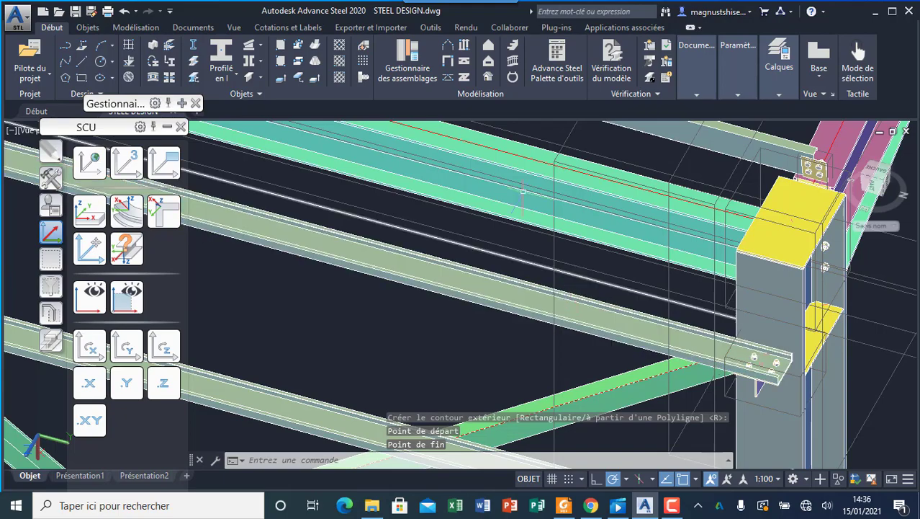
Generate cladding on the side wall using the rectangular area as its outer contour.
click(487, 80)
scroll(667, 306, down, 10)
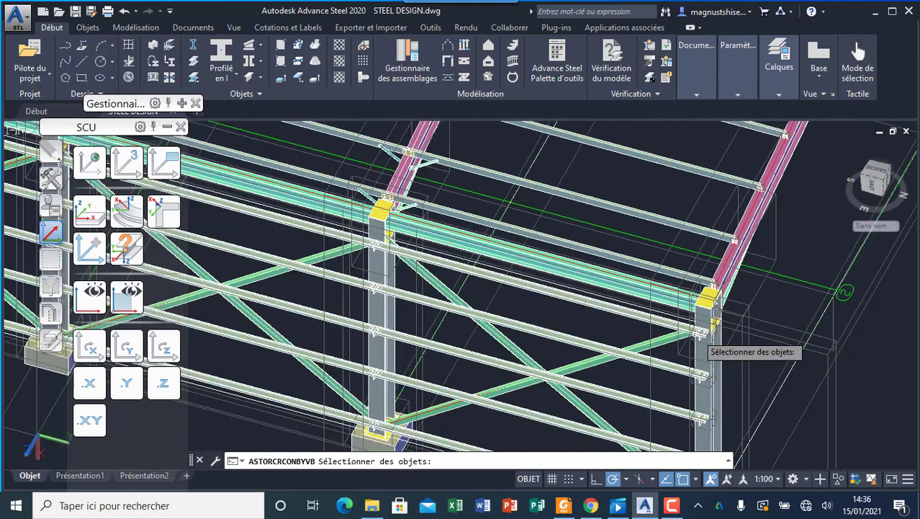
scroll(374, 241, up, 8)
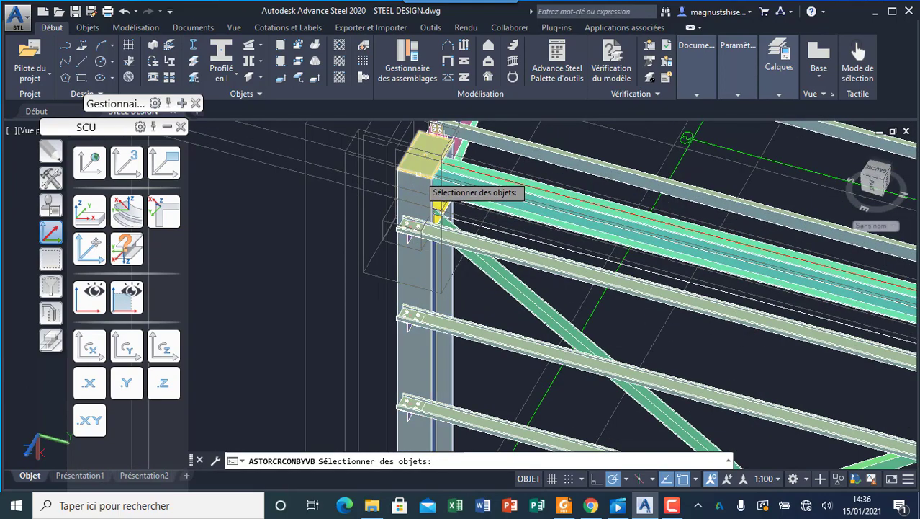
scroll(349, 189, down, 8)
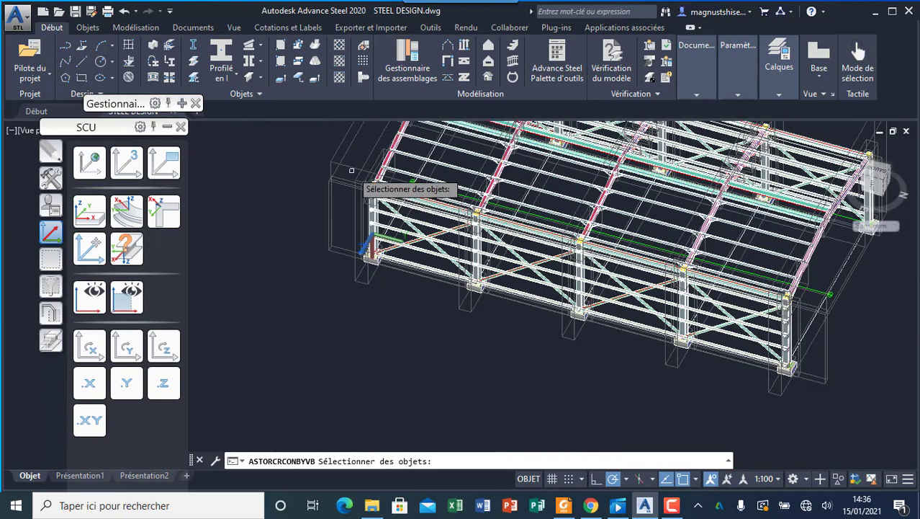
scroll(422, 275, up, 5)
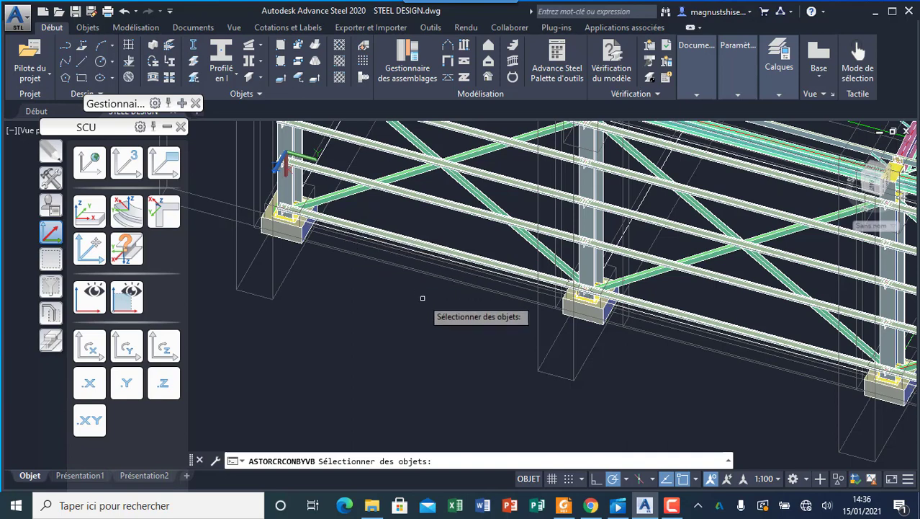
click(383, 242)
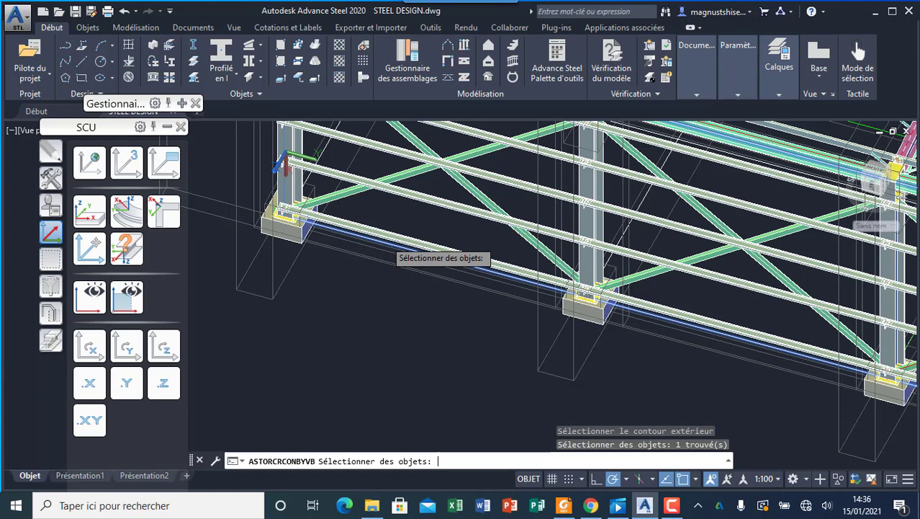
key(Return)
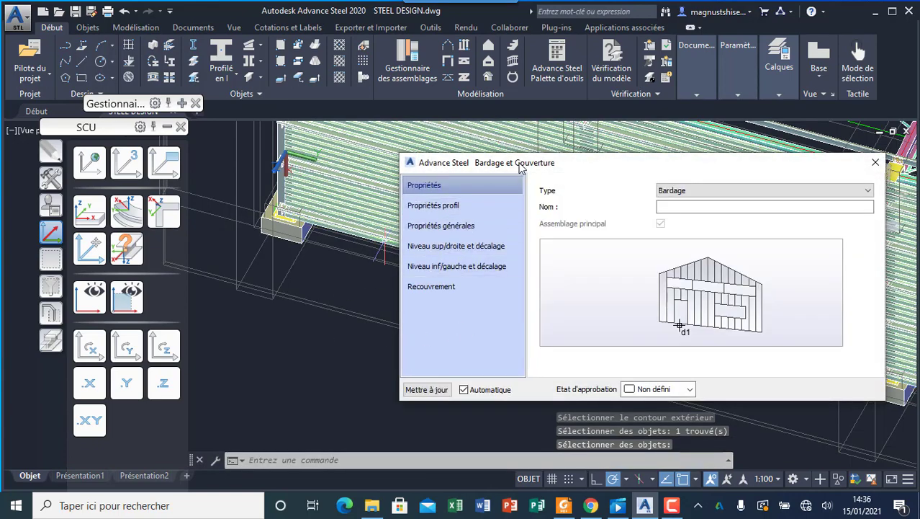
Set the side-wall cladding's exterior face colour to Galvanisé, keeping the Canam P 3615x1.52 section.
drag(521, 167, 463, 267)
scroll(395, 194, down, 5)
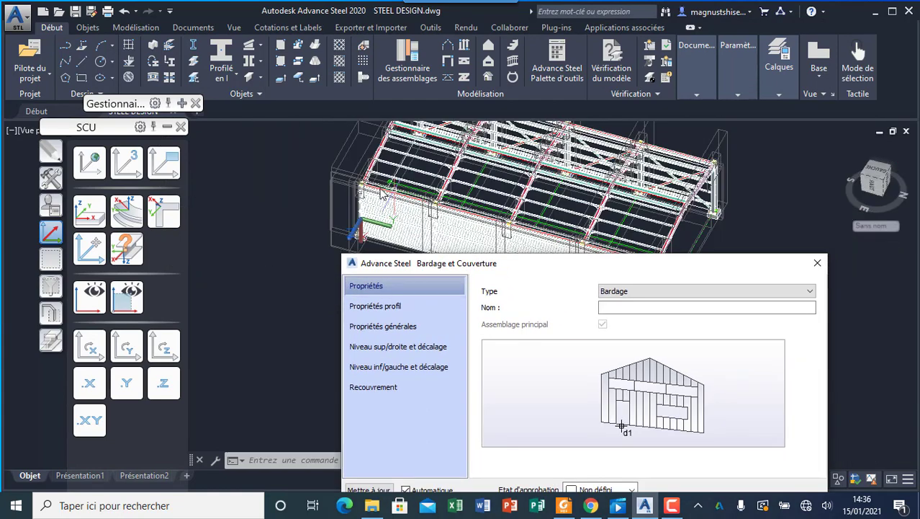
scroll(382, 194, up, 5)
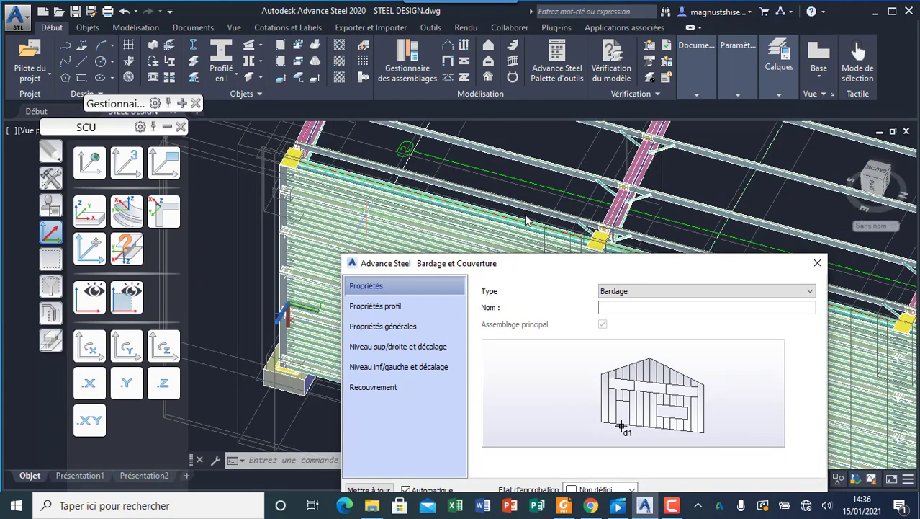
drag(592, 275, 615, 229)
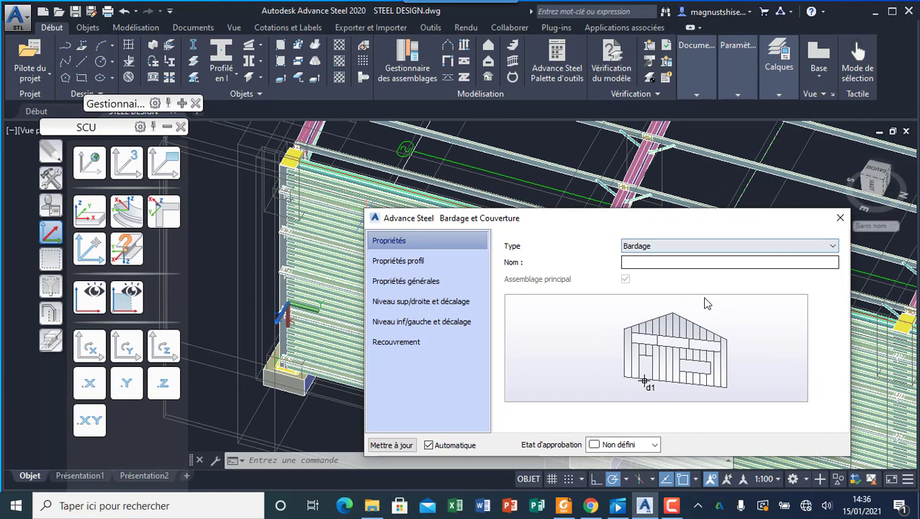
click(447, 262)
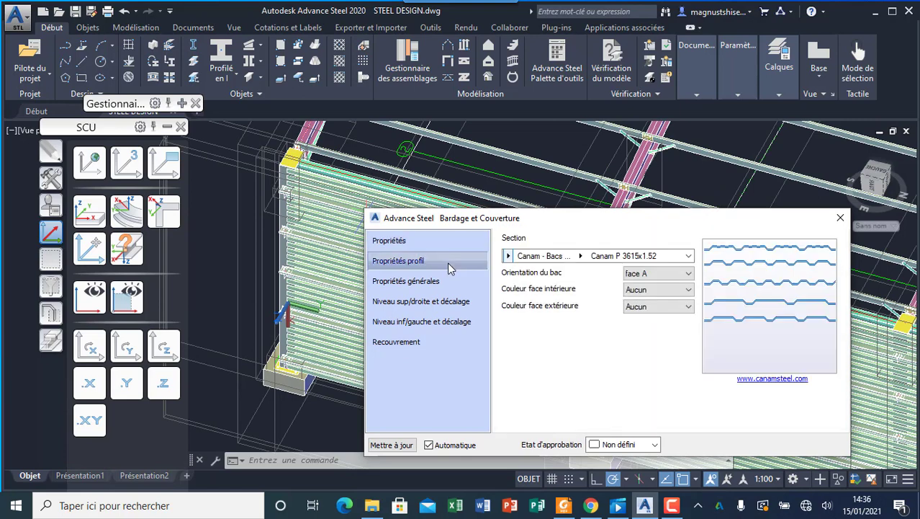
click(580, 259)
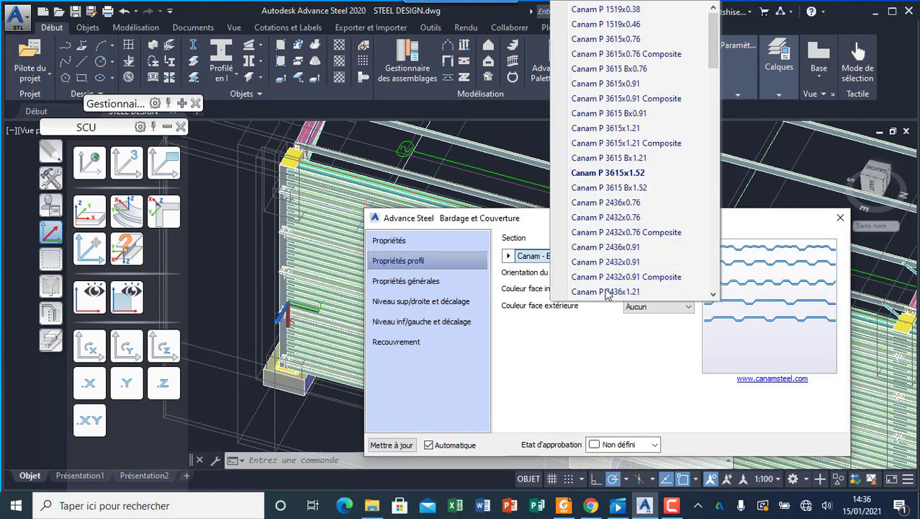
scroll(634, 173, down, 2)
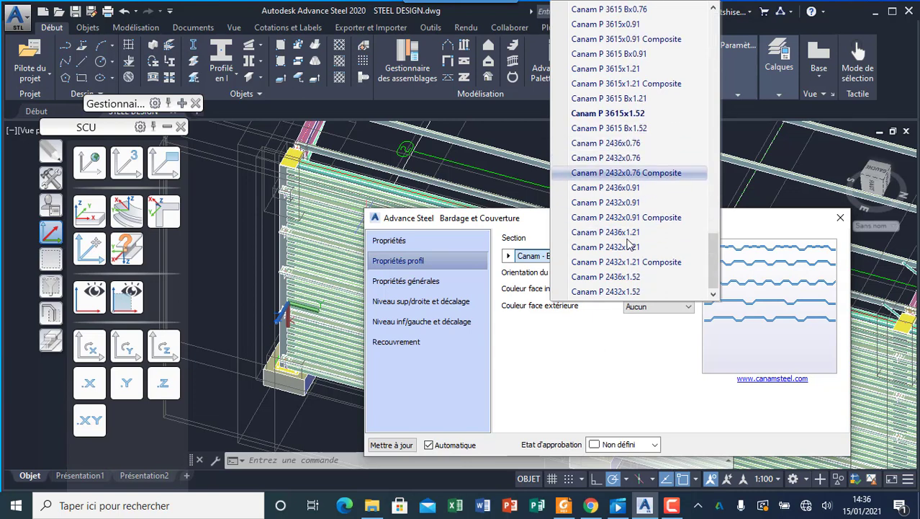
click(595, 326)
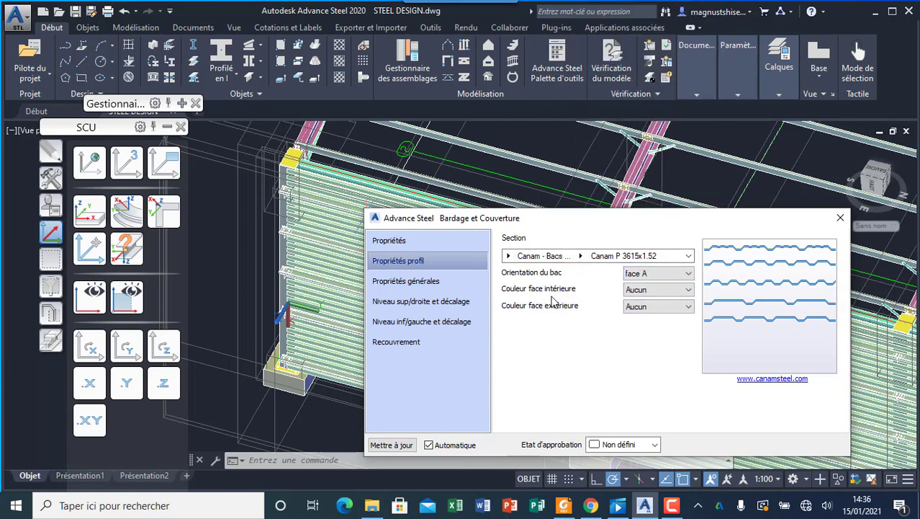
click(637, 309)
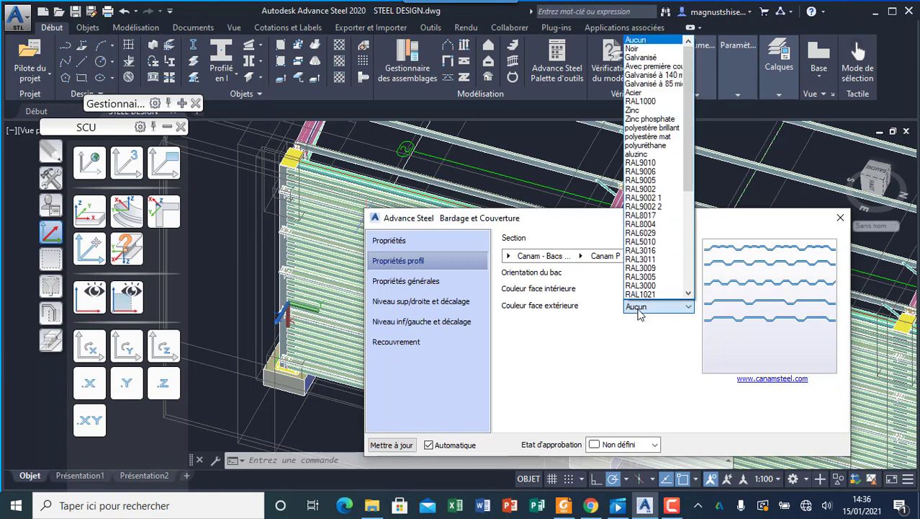
click(651, 58)
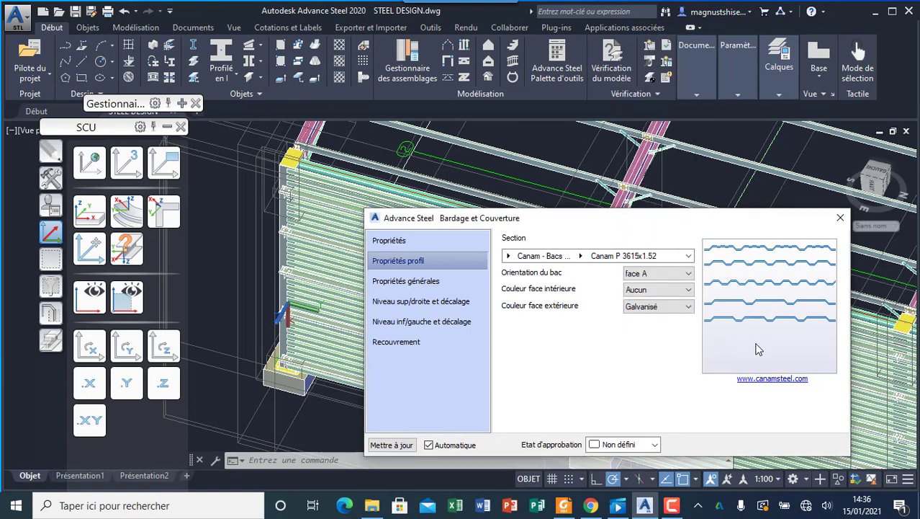
Set the side-wall cladding type to horizontal (bardage horizontal) and its Z offset to 180.
click(439, 282)
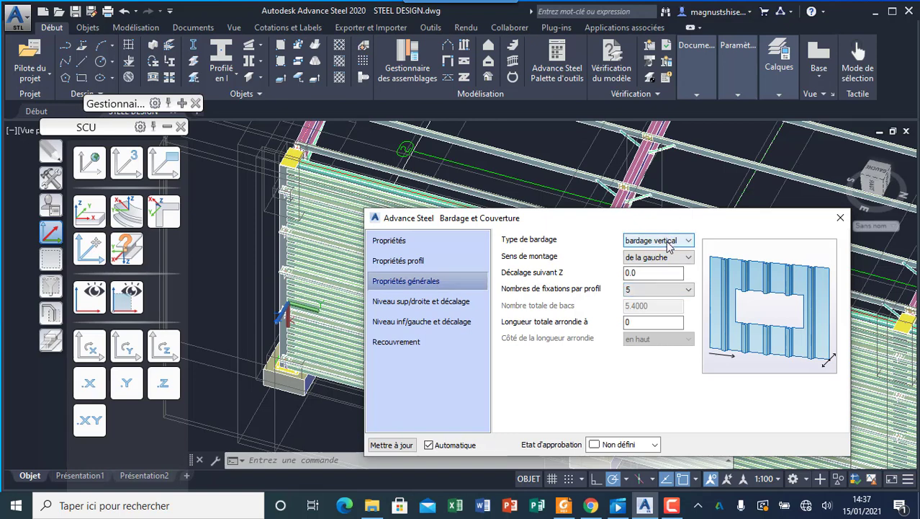
click(666, 263)
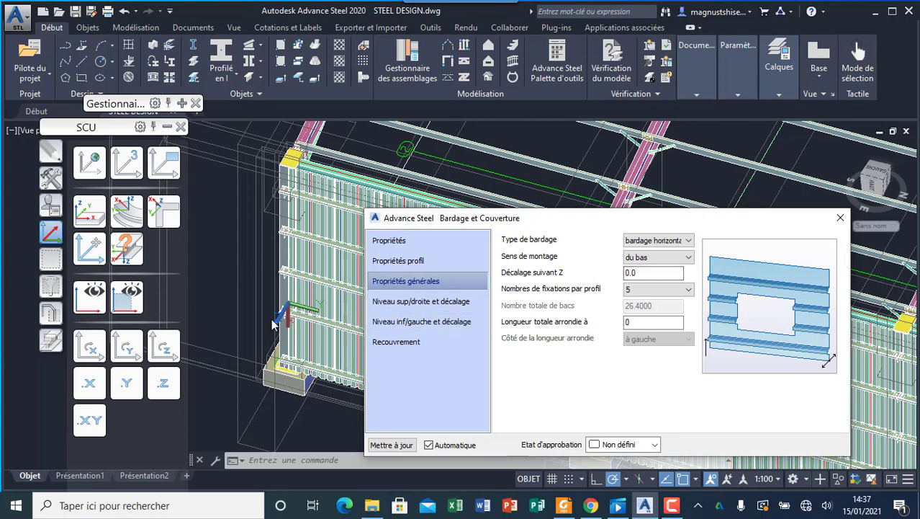
scroll(294, 322, up, 3)
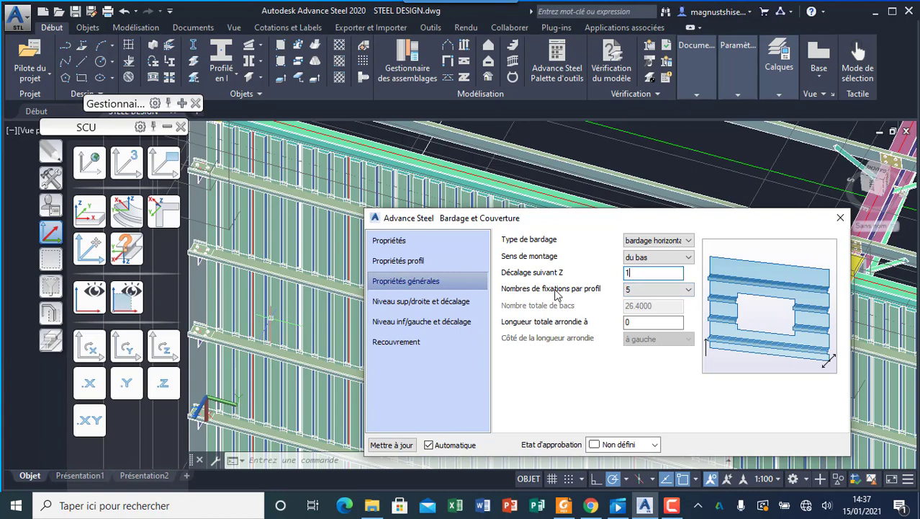
text(0)
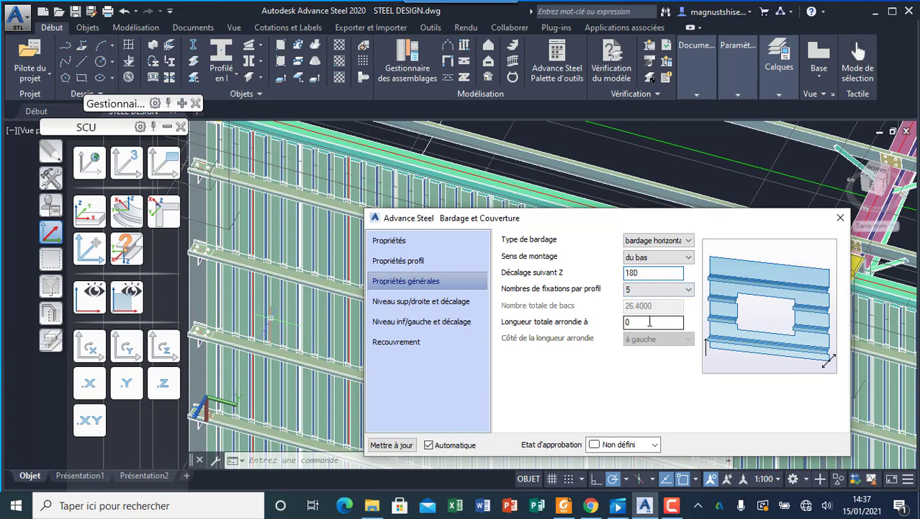
click(650, 322)
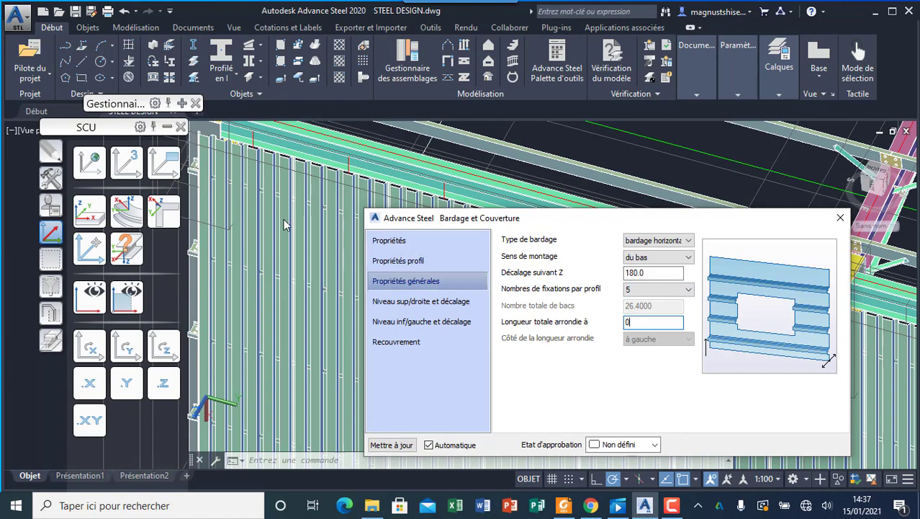
scroll(283, 224, down, 3)
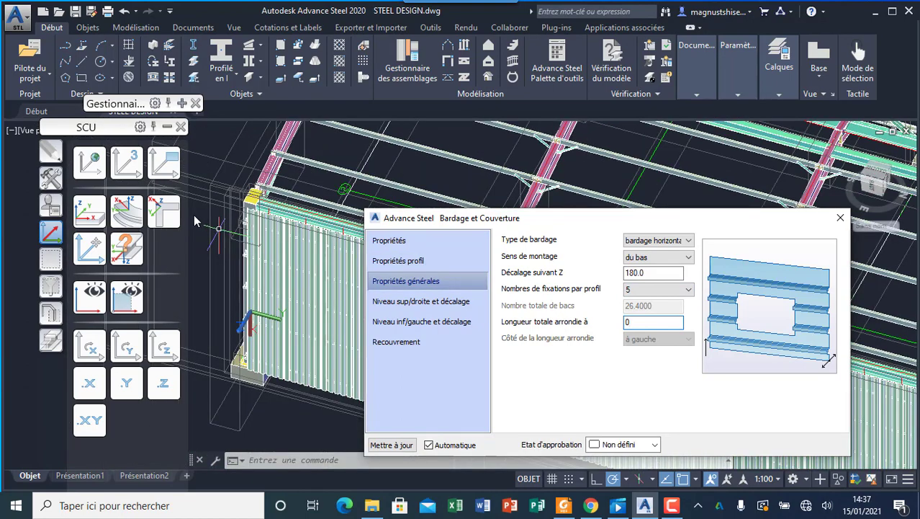
Check the side-wall cladding's overlap settings and close its properties.
drag(641, 219, 429, 173)
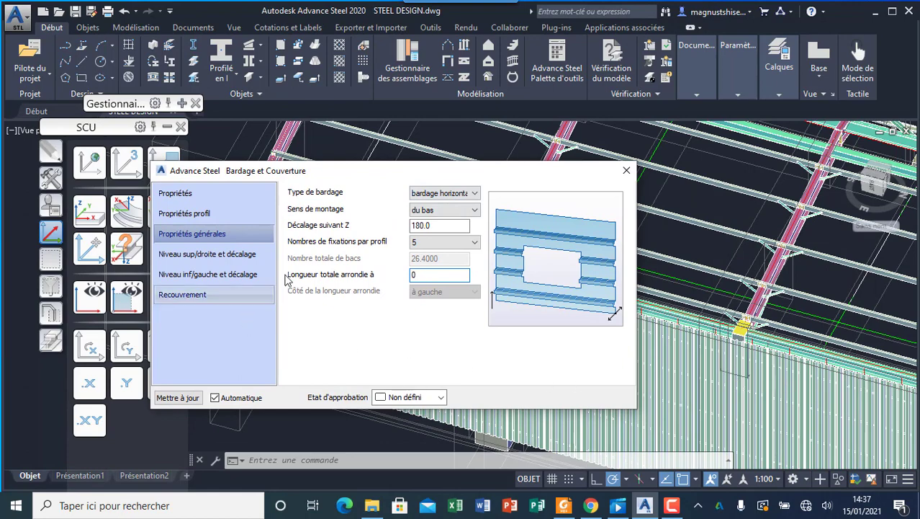
click(229, 292)
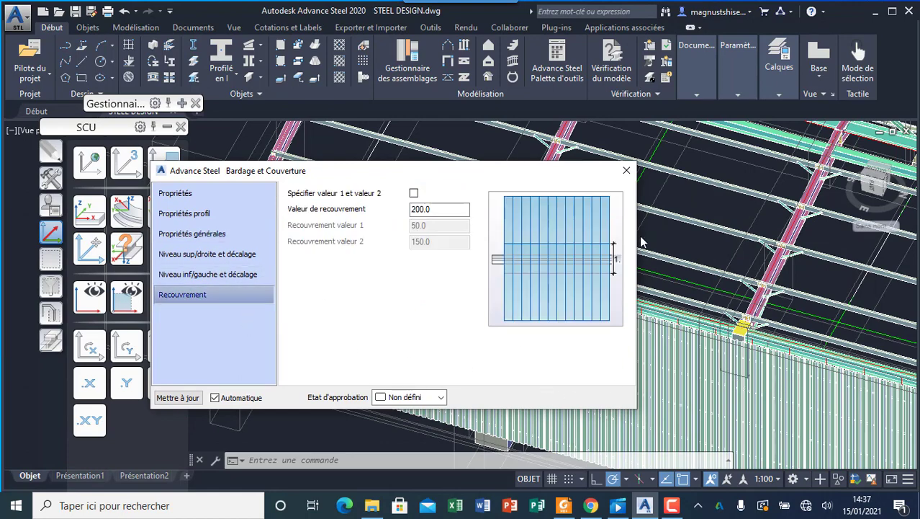
click(625, 171)
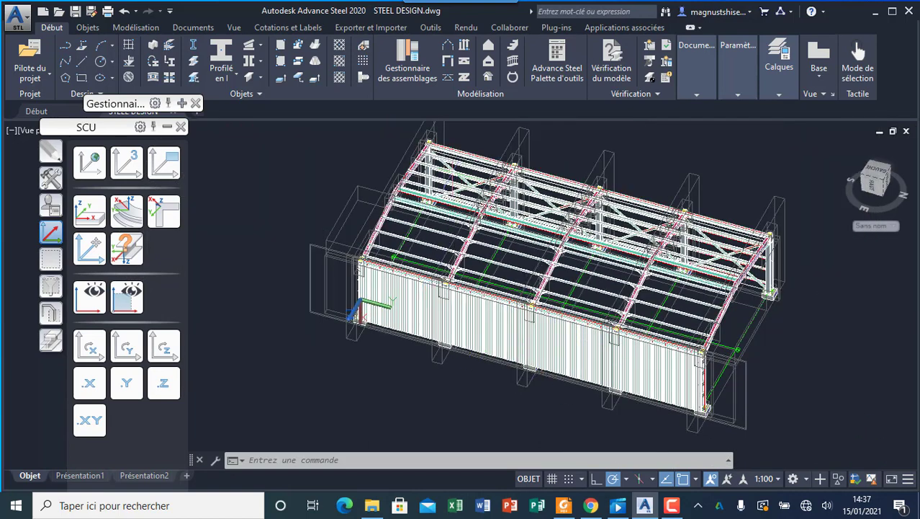
scroll(422, 181, up, 3)
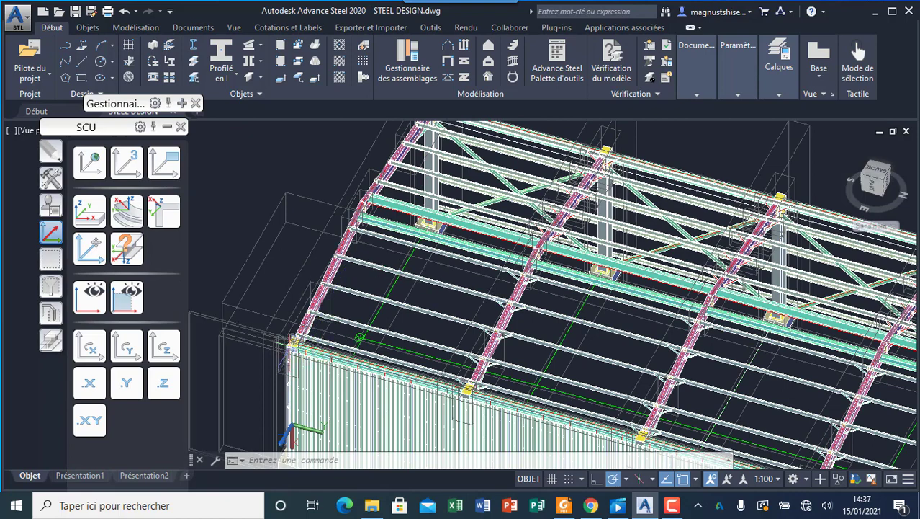
scroll(291, 339, up, 2)
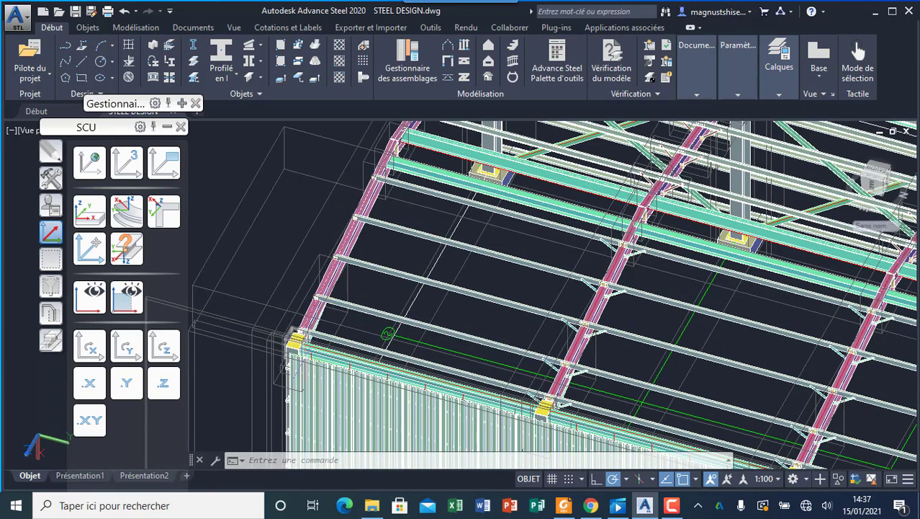
scroll(295, 339, down, 3)
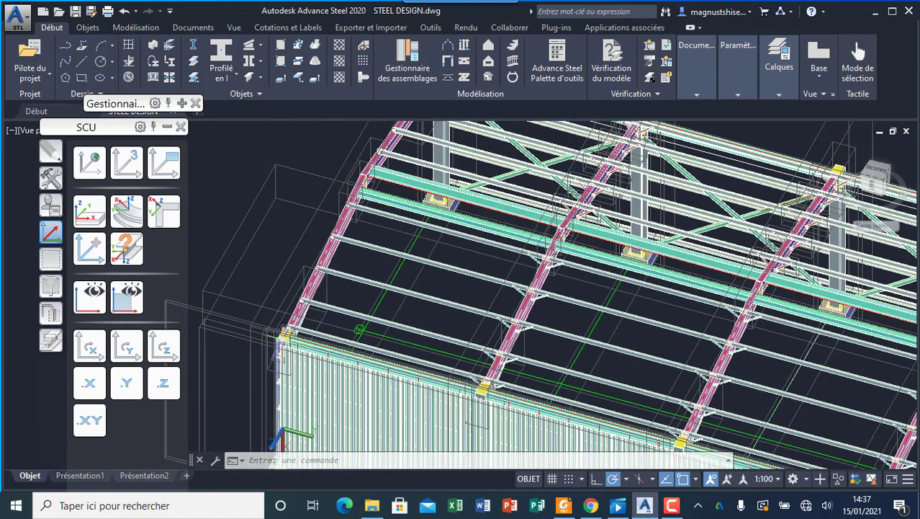
Align the UCS to the end-frame rafter on the roof slope above the clad side wall.
scroll(349, 226, down, 2)
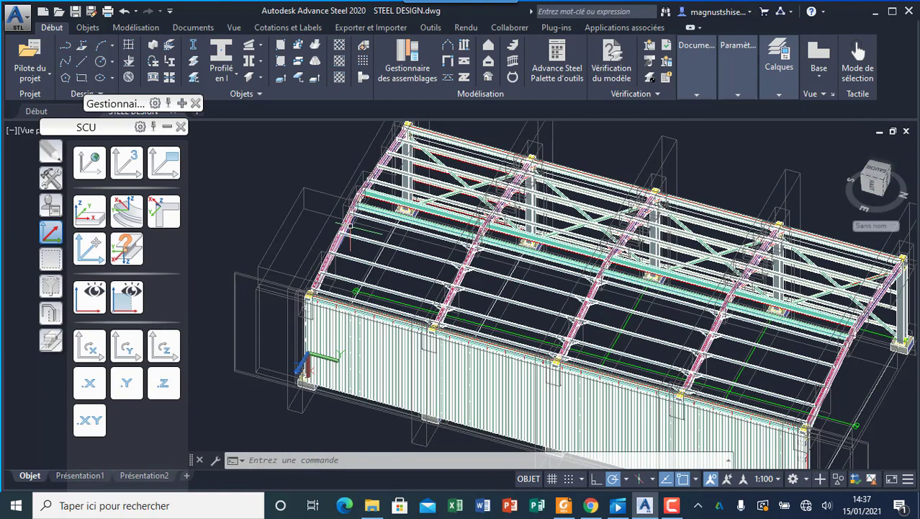
click(89, 211)
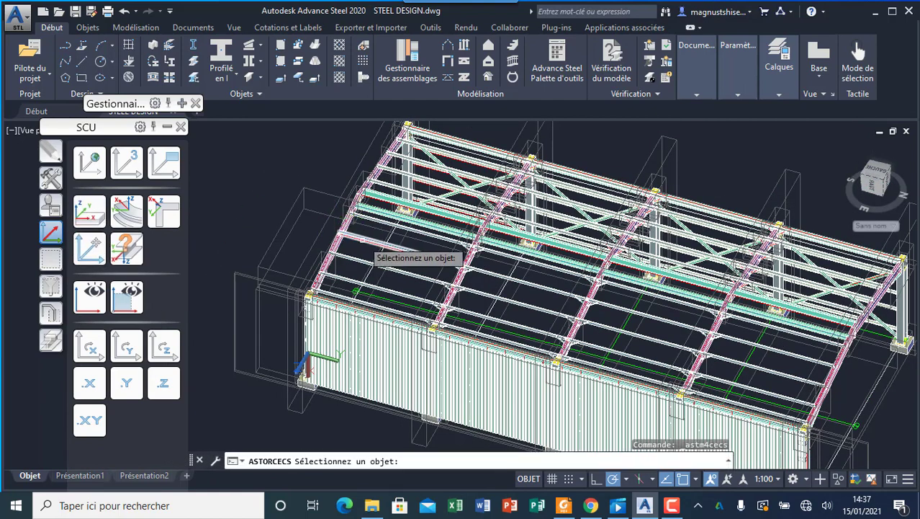
scroll(344, 242, up, 4)
click(326, 249)
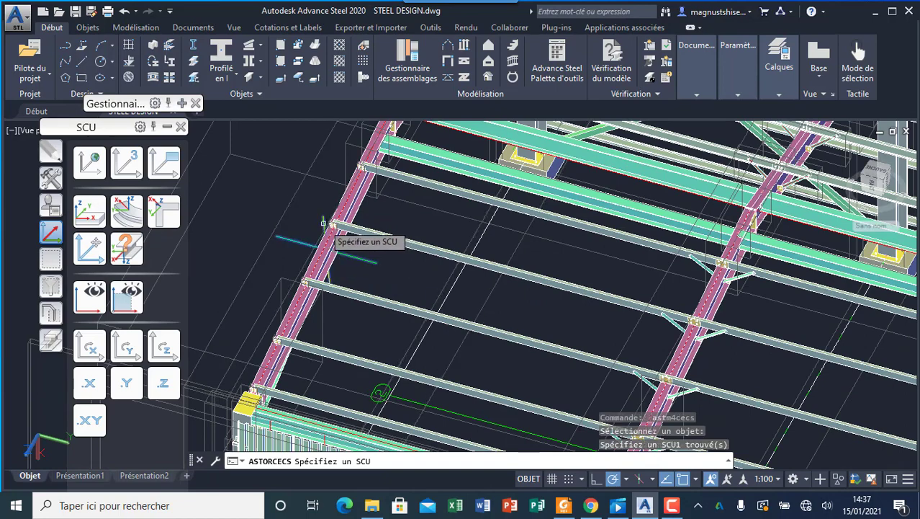
click(323, 223)
scroll(324, 222, down, 6)
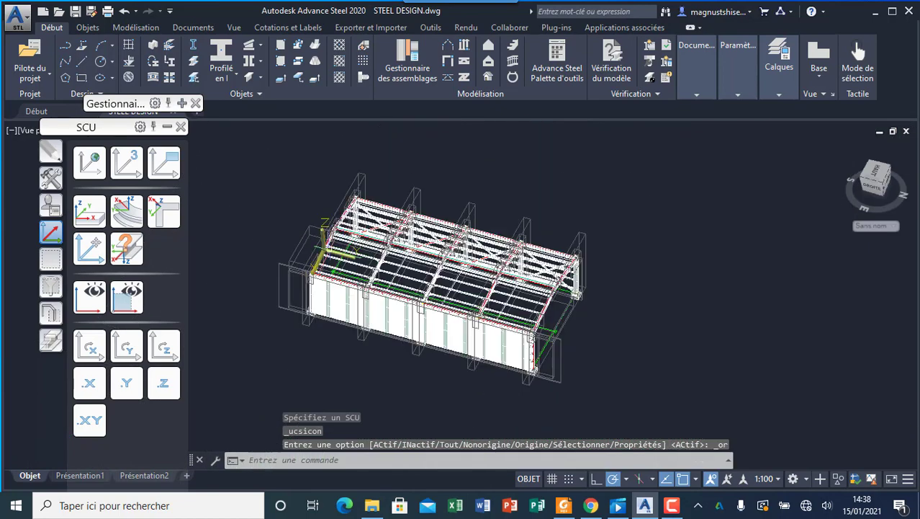
scroll(346, 218, up, 3)
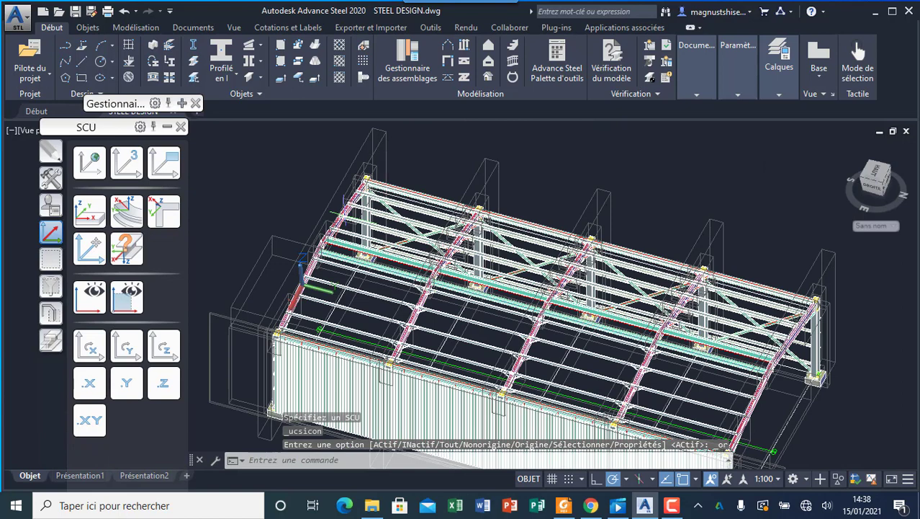
Begin a rectangular cladding area on the roof slope without specifying overlap beams, starting at the end rafter's outer ridge corner.
click(489, 46)
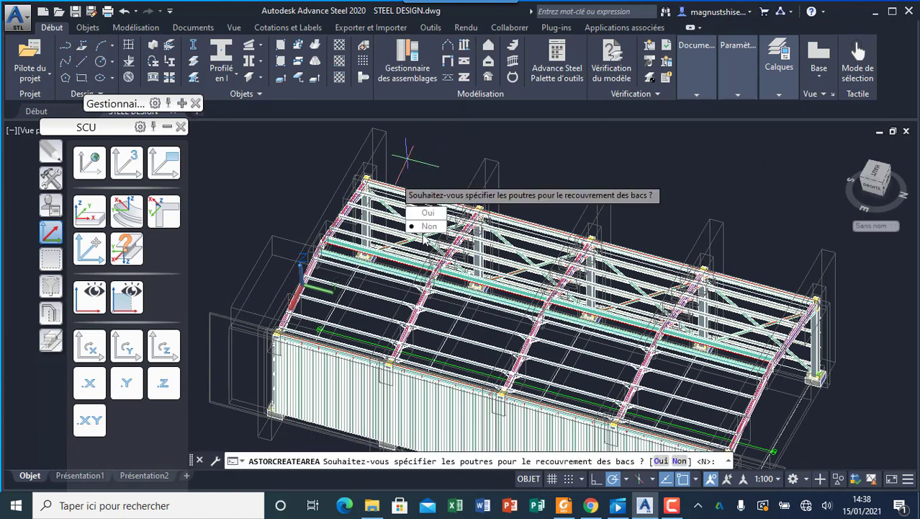
key(Return)
key(Return)
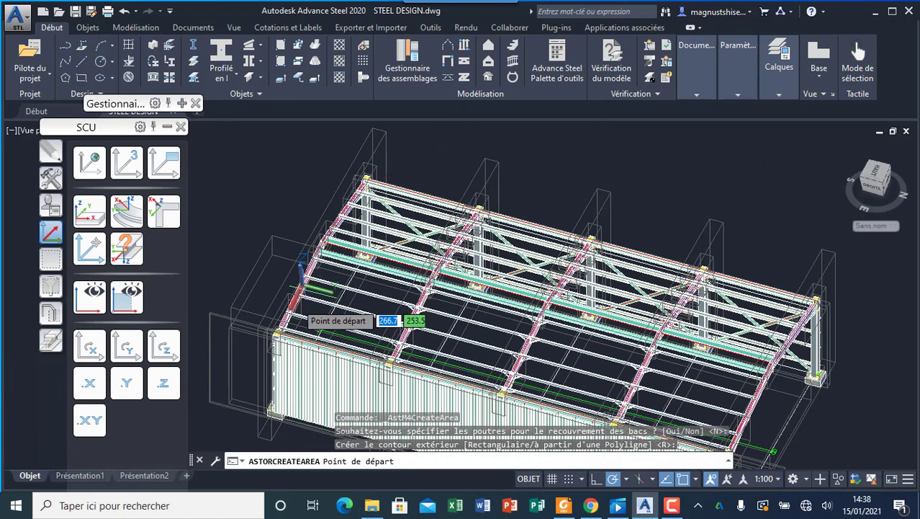
scroll(286, 337, up, 3)
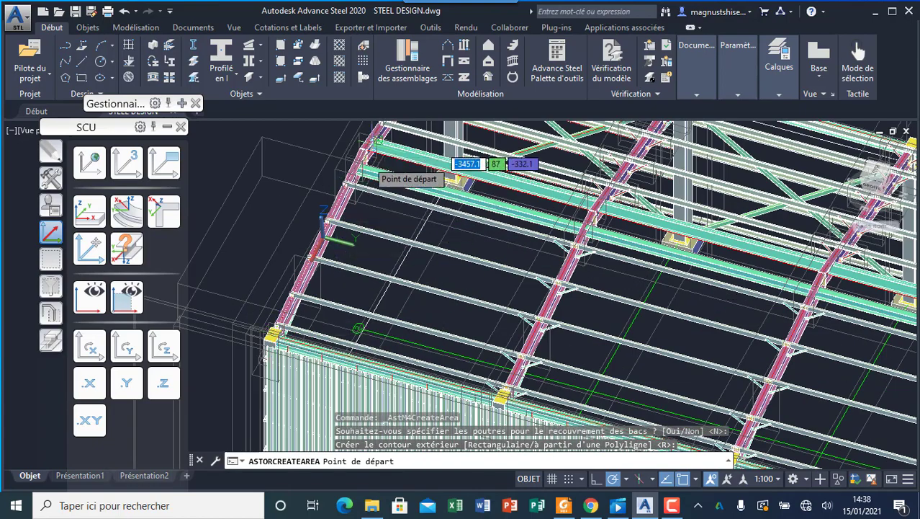
scroll(369, 261, down, 5)
scroll(360, 216, up, 5)
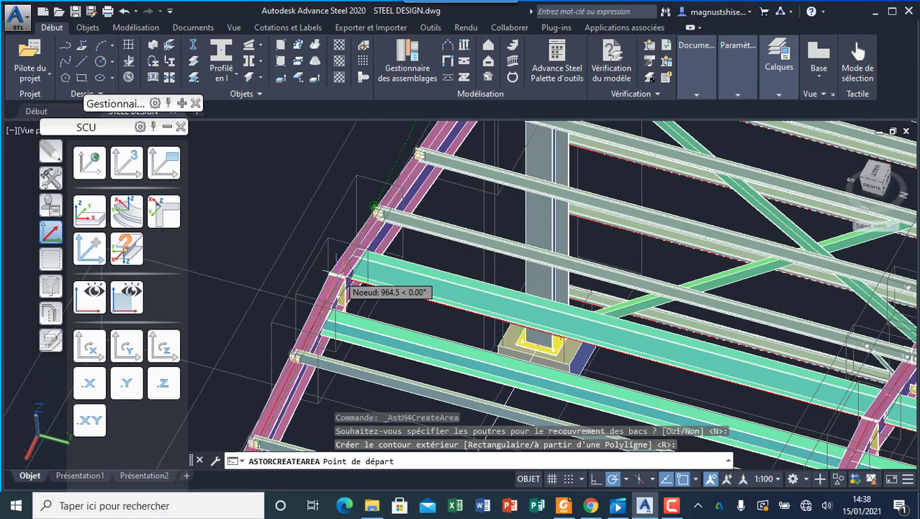
scroll(332, 275, up, 3)
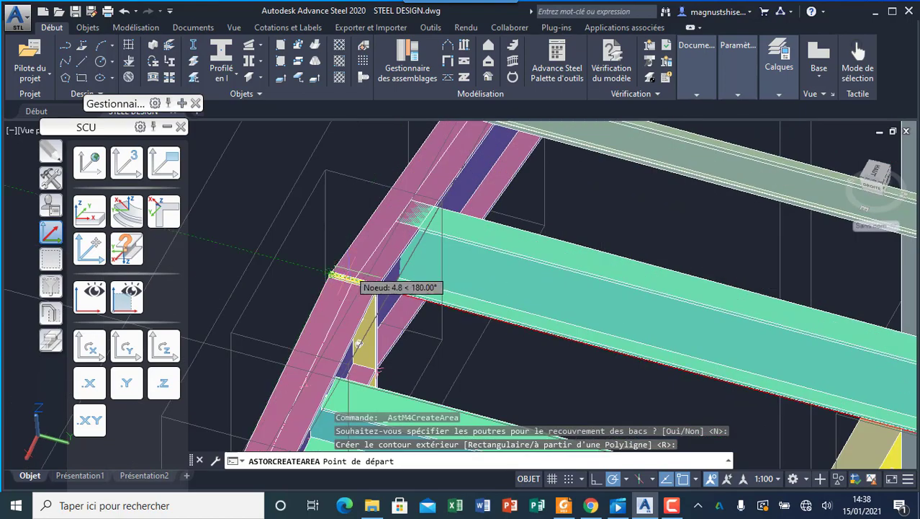
click(330, 272)
Complete the rectangular roof area by placing its end point at the eave corner of the opposite end frame's column cap.
scroll(330, 272, down, 10)
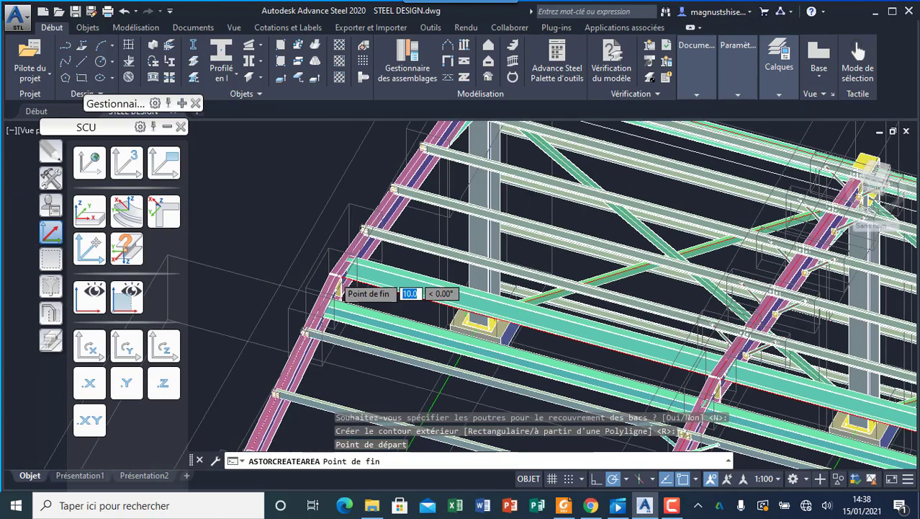
scroll(477, 344, up, 6)
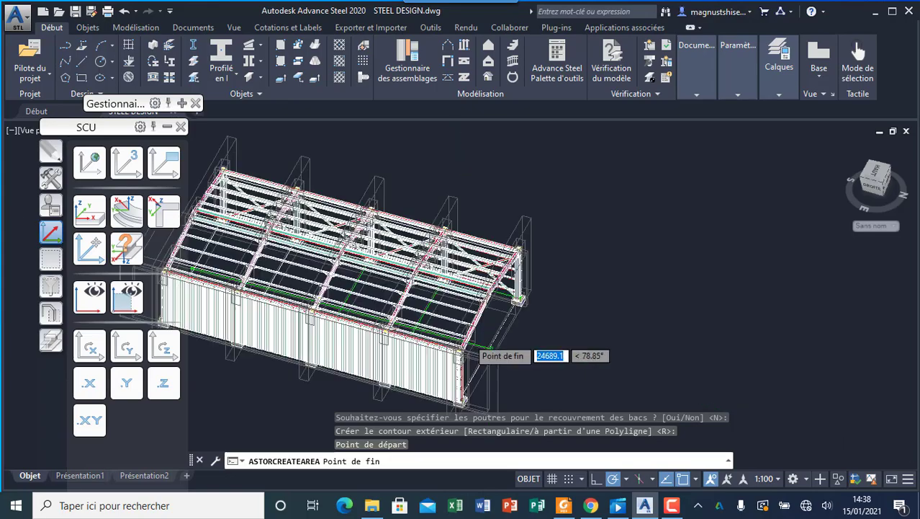
scroll(455, 369, up, 2)
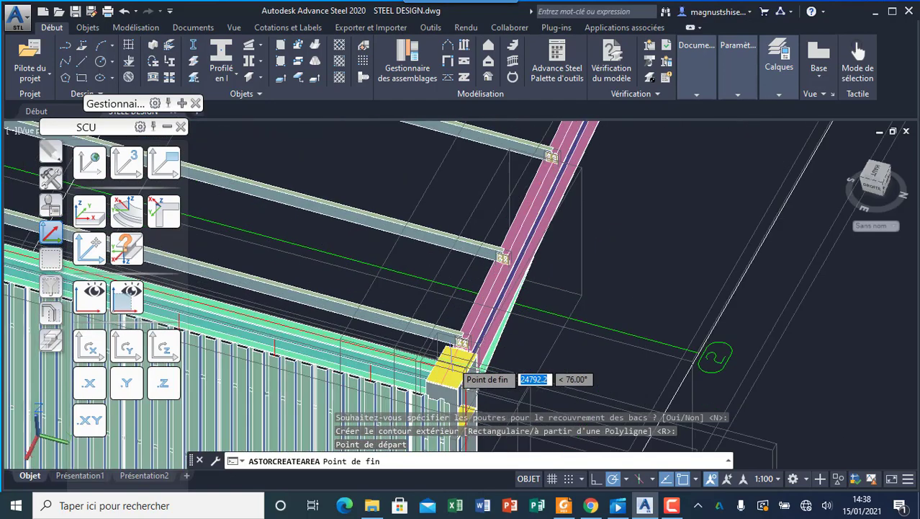
scroll(461, 376, up, 1)
scroll(461, 377, up, 1)
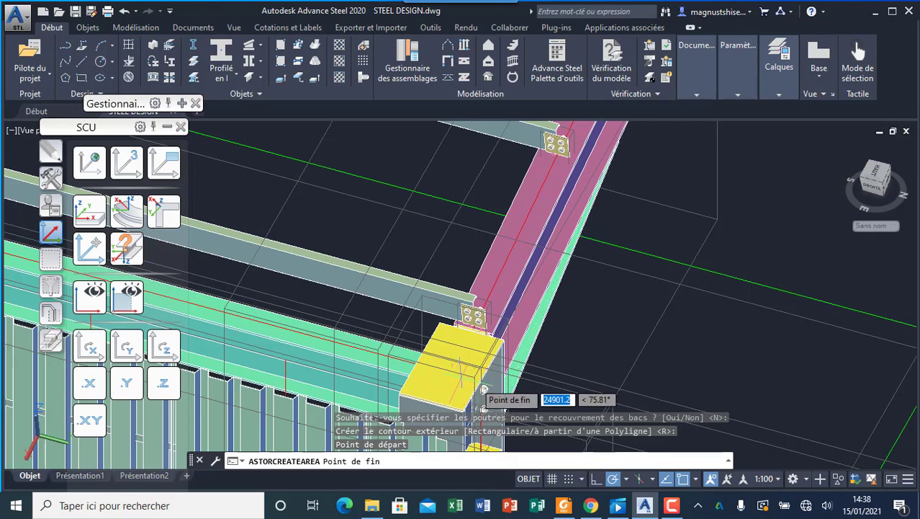
scroll(454, 371, up, 2)
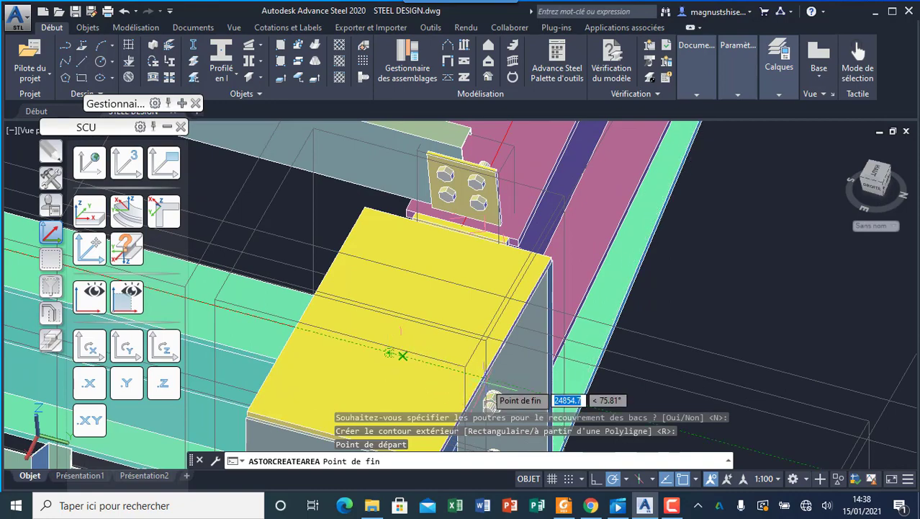
scroll(489, 398, down, 3)
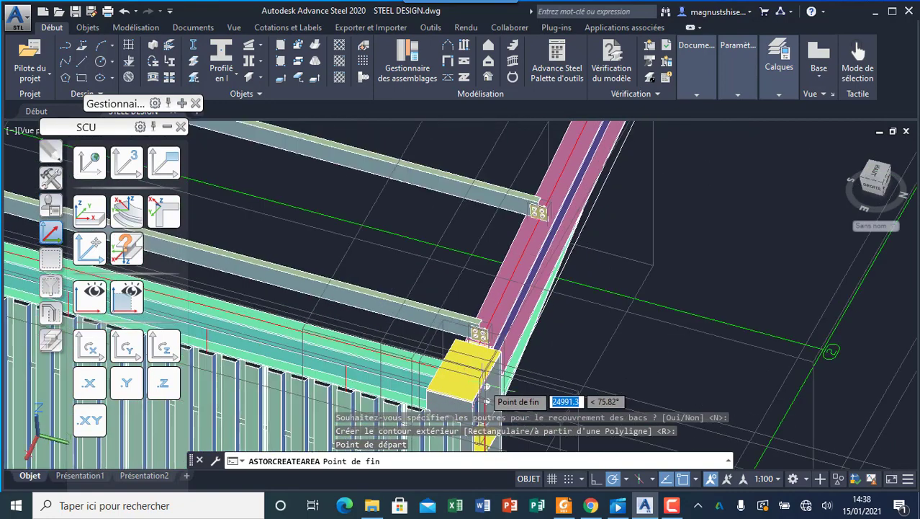
scroll(488, 398, up, 2)
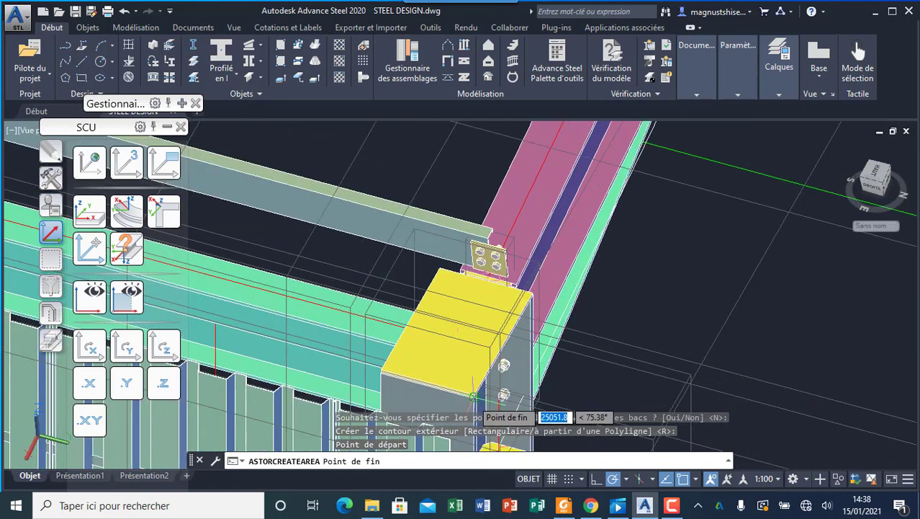
click(474, 395)
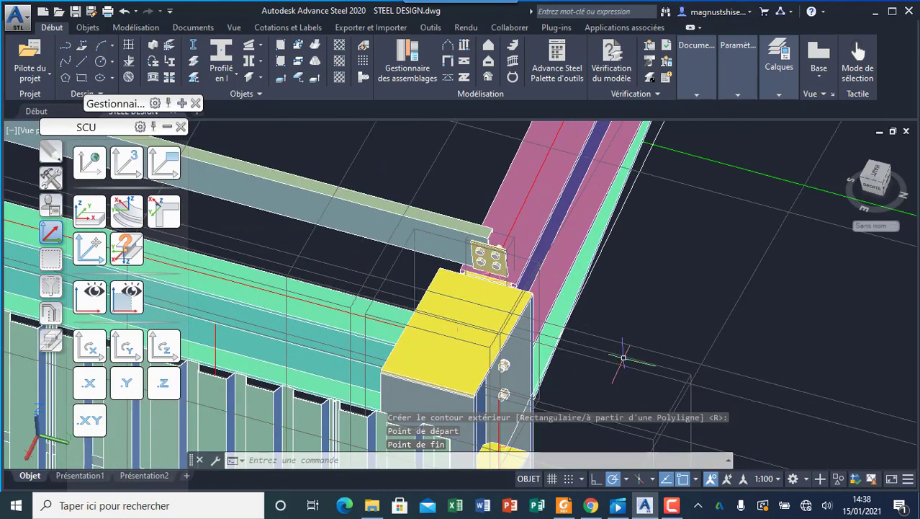
scroll(619, 338, down, 1)
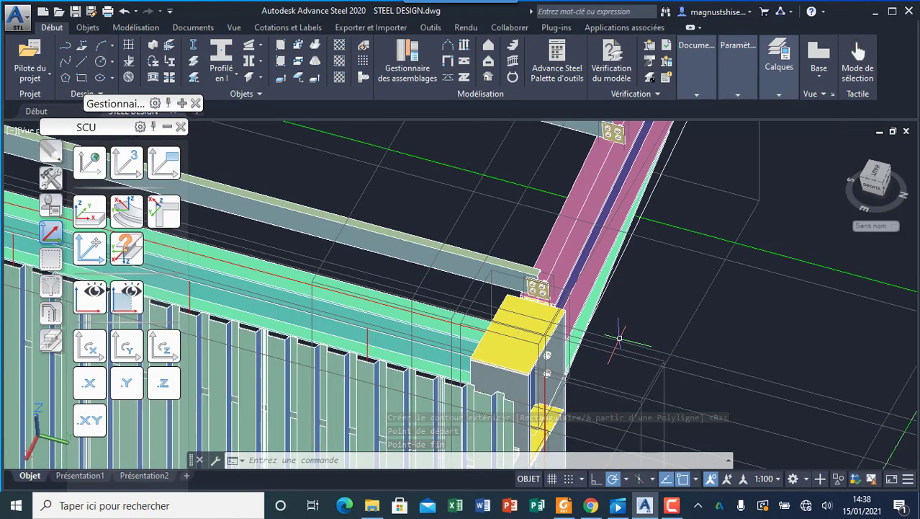
scroll(620, 339, down, 2)
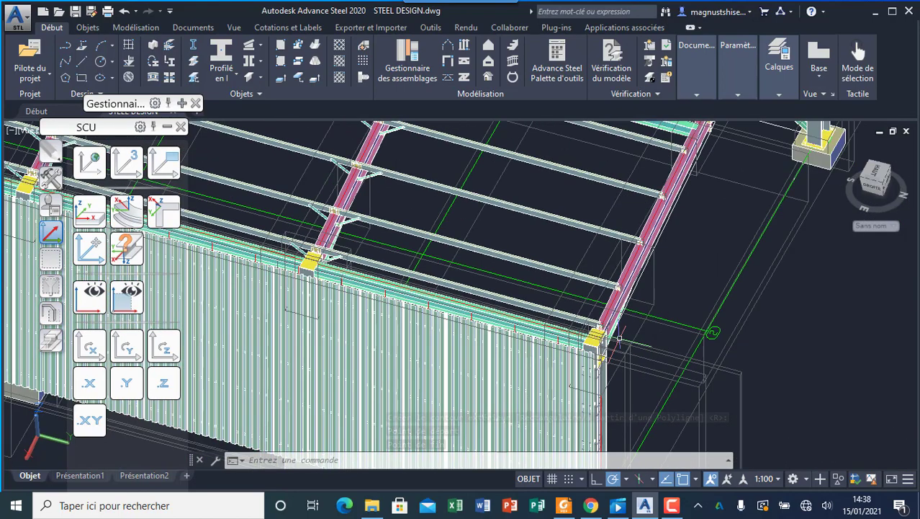
click(489, 76)
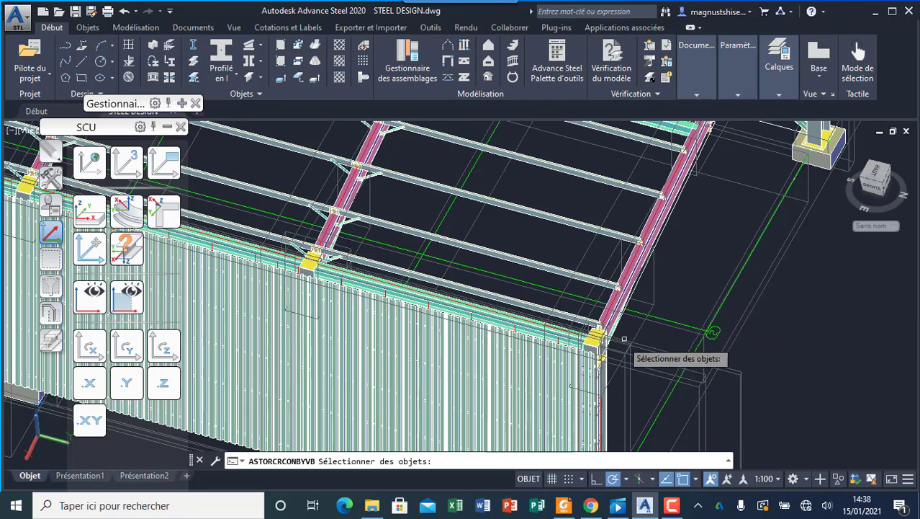
scroll(585, 338, up, 3)
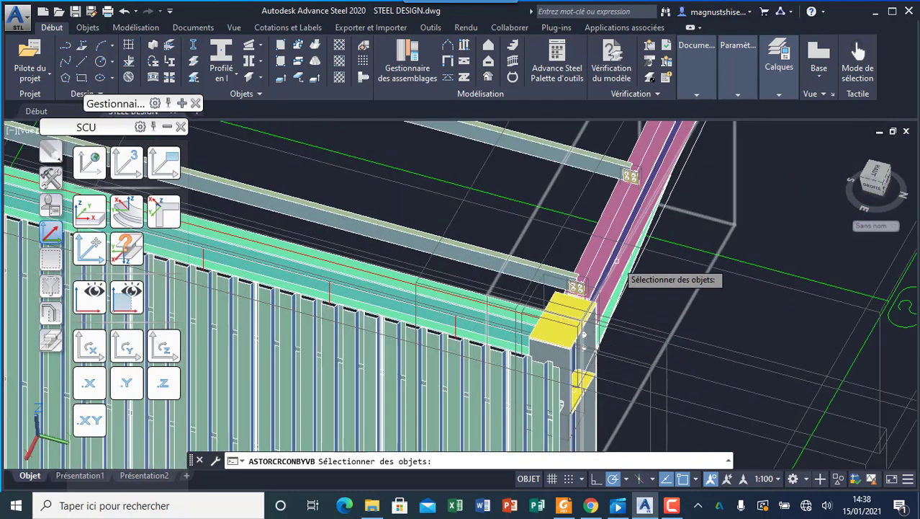
scroll(612, 281, down, 2)
scroll(625, 266, up, 3)
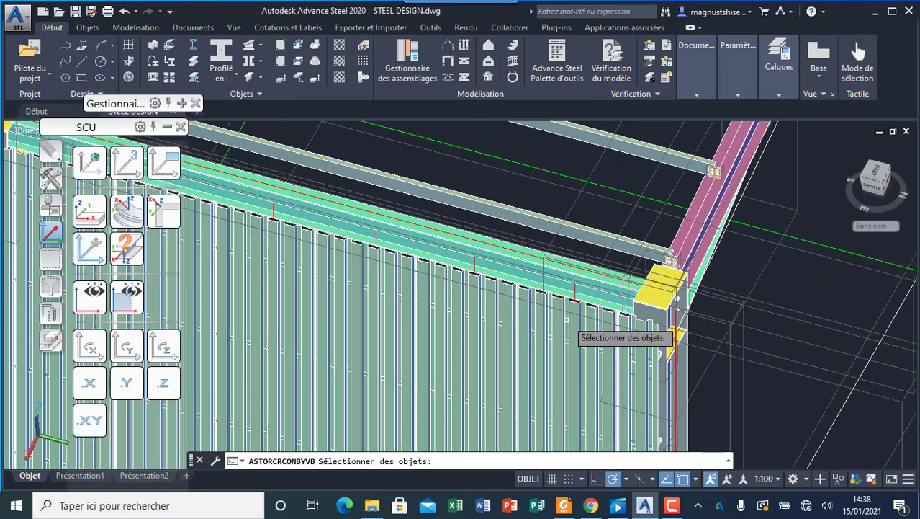
scroll(605, 284, down, 2)
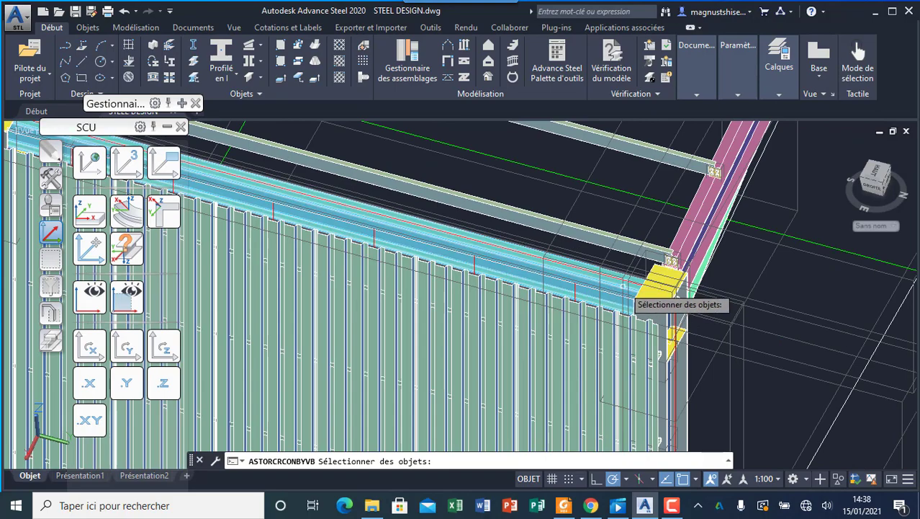
scroll(652, 328, down, 3)
scroll(612, 310, down, 2)
scroll(576, 296, up, 5)
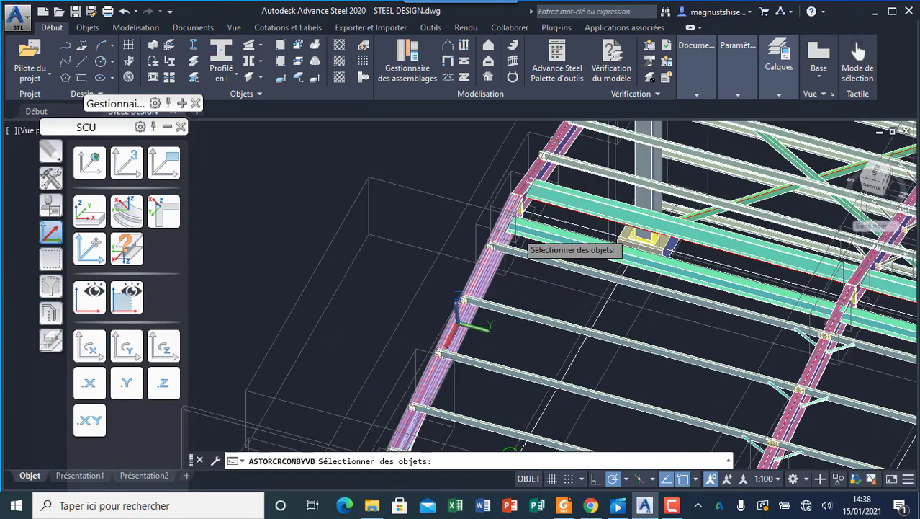
scroll(560, 187, up, 3)
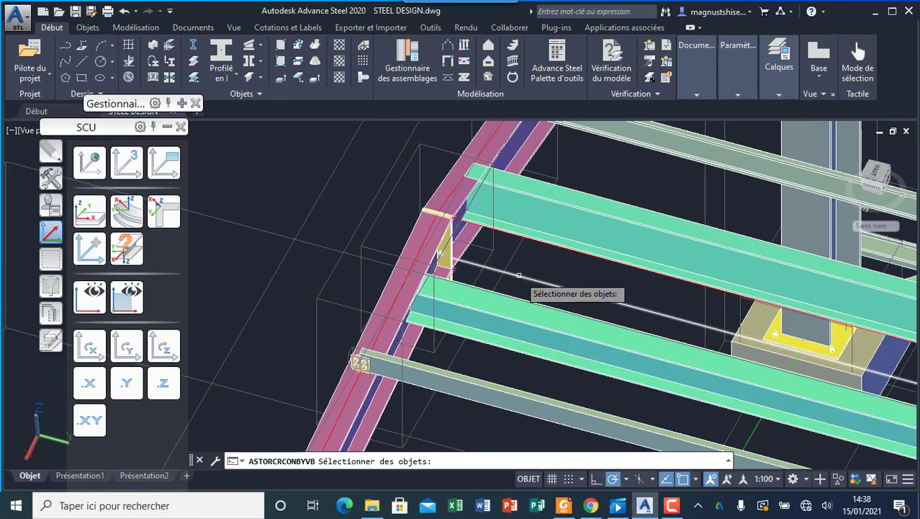
scroll(518, 276, down, 3)
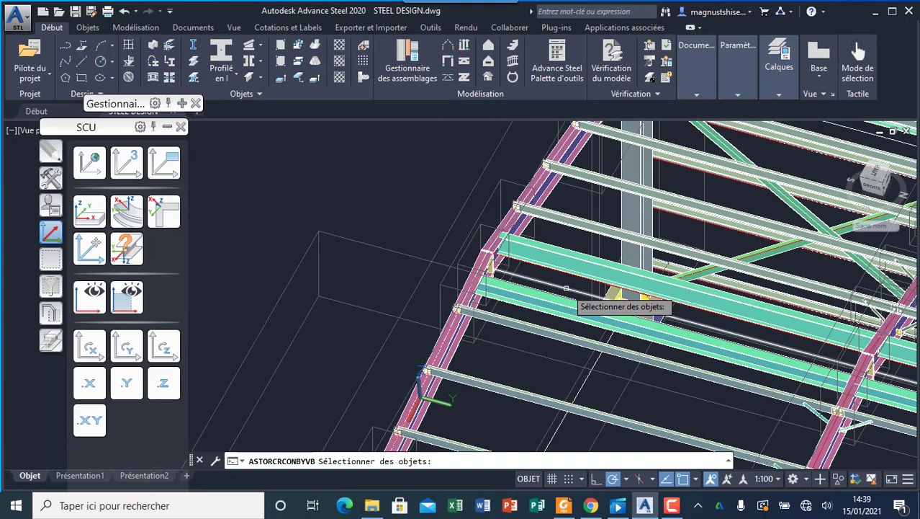
scroll(566, 288, down, 3)
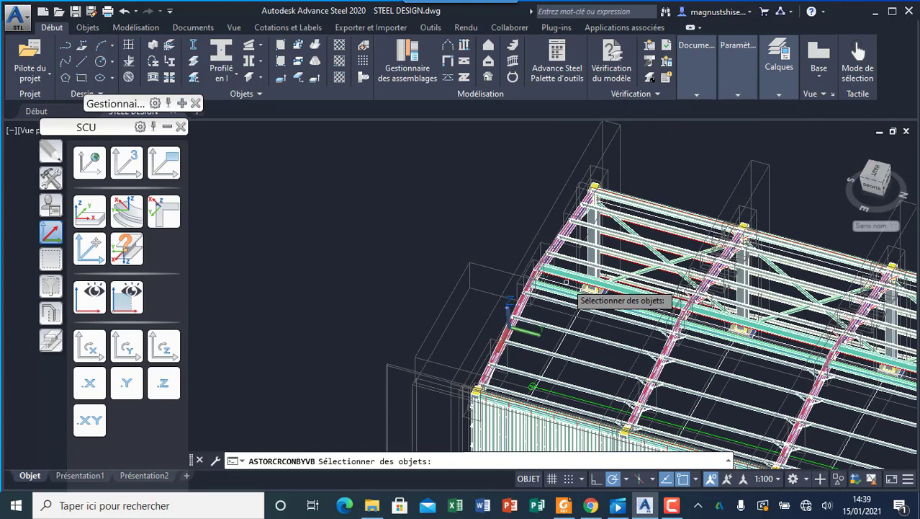
click(460, 274)
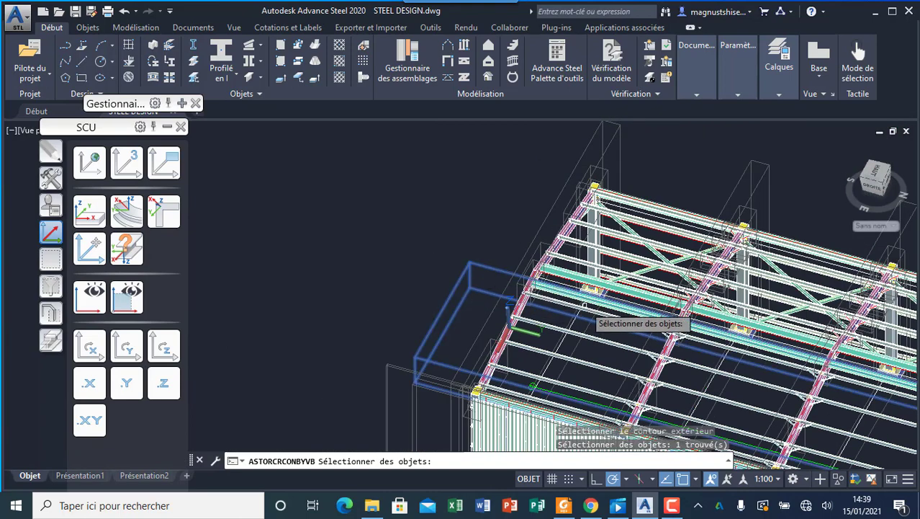
scroll(587, 307, up, 2)
scroll(526, 281, up, 3)
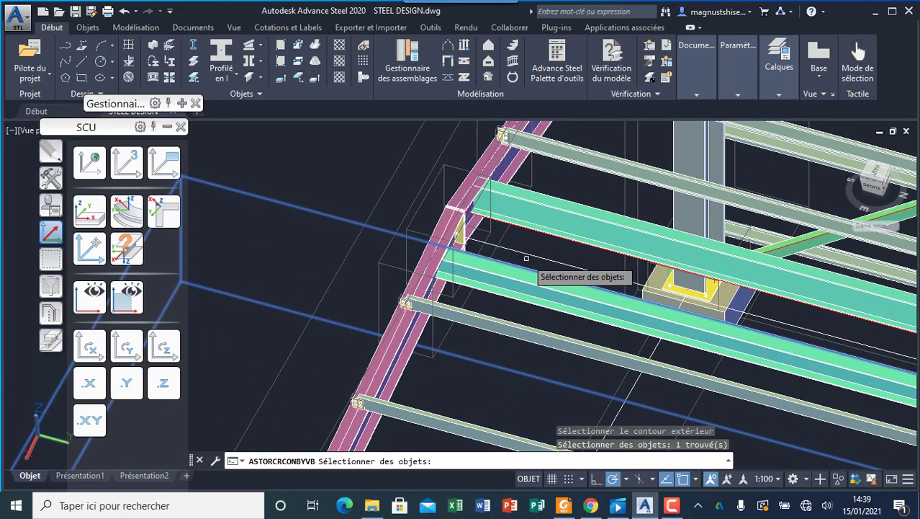
key(Escape)
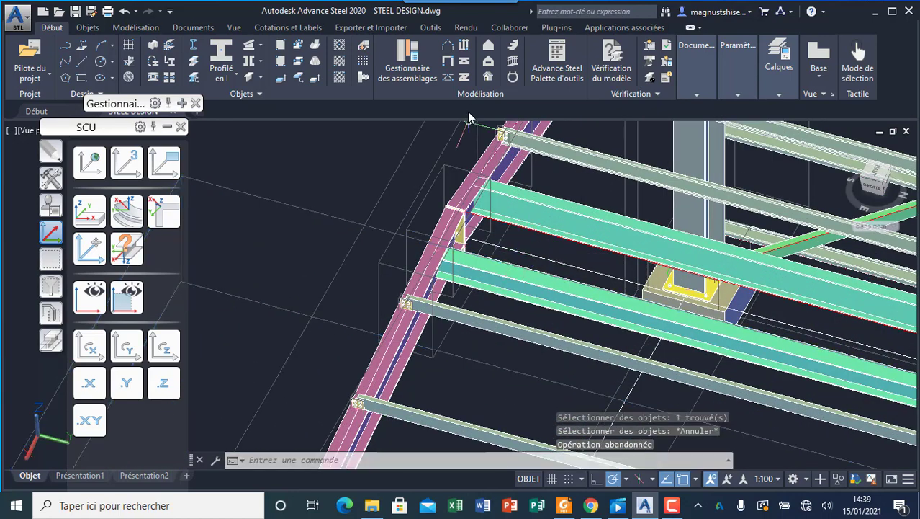
Generate cladding on the roof slope, using the rectangular roof area as the outer contour.
click(489, 76)
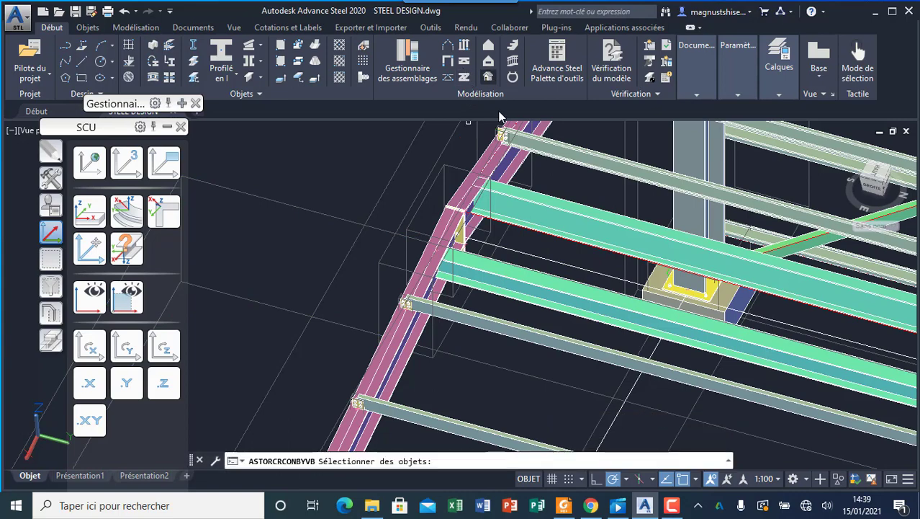
scroll(479, 259, up, 3)
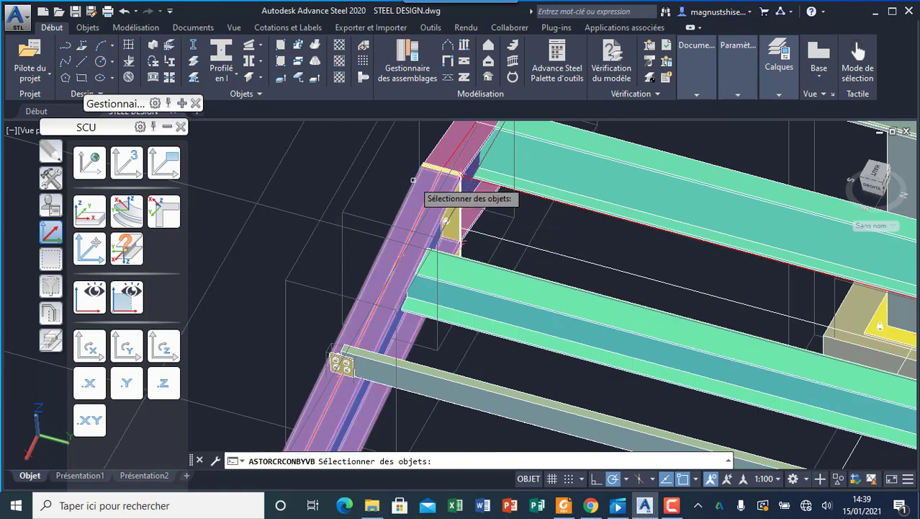
scroll(400, 186, down, 3)
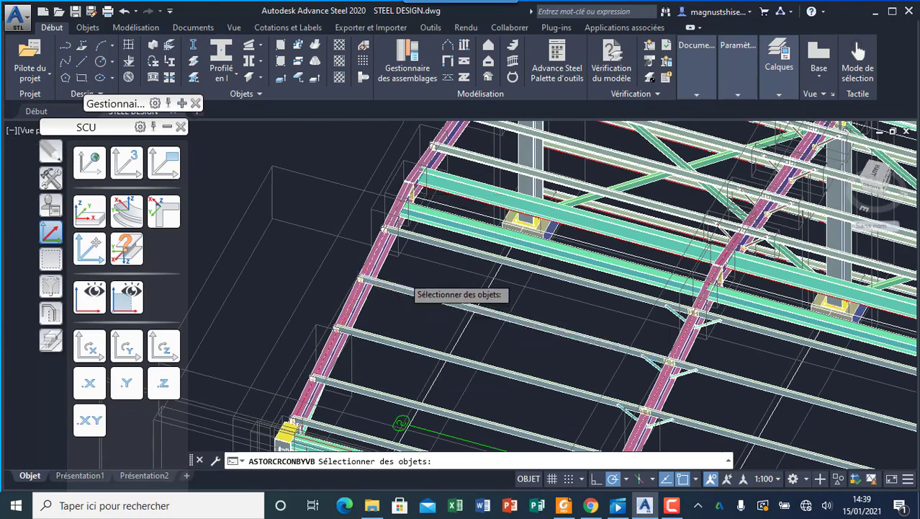
scroll(400, 279, down, 3)
scroll(389, 330, up, 2)
scroll(355, 324, up, 4)
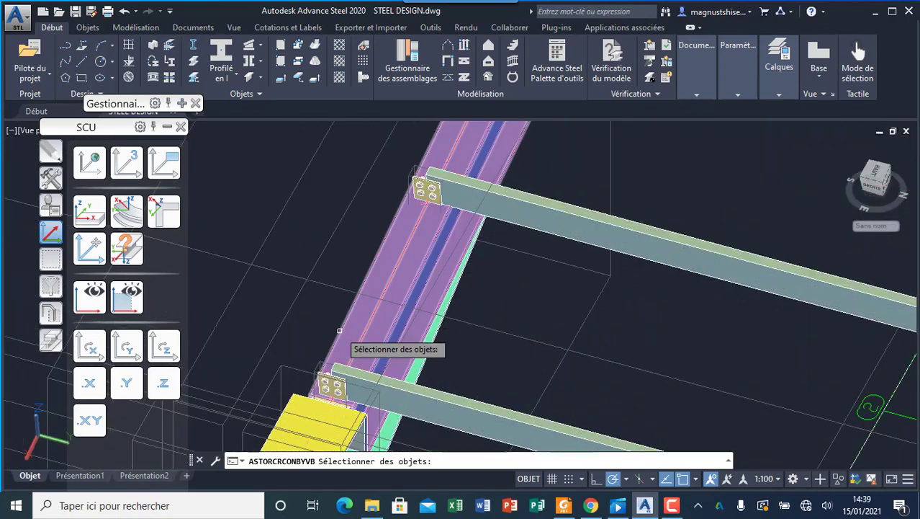
scroll(339, 331, down, 4)
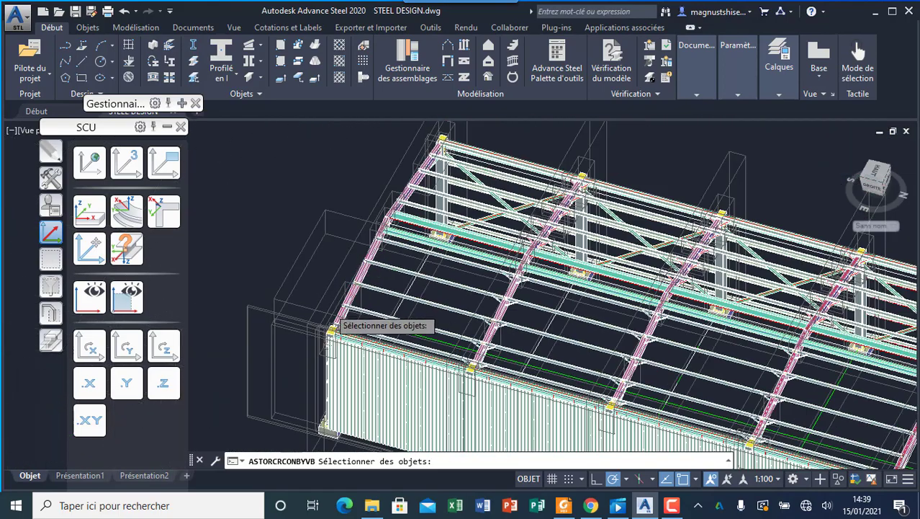
click(672, 506)
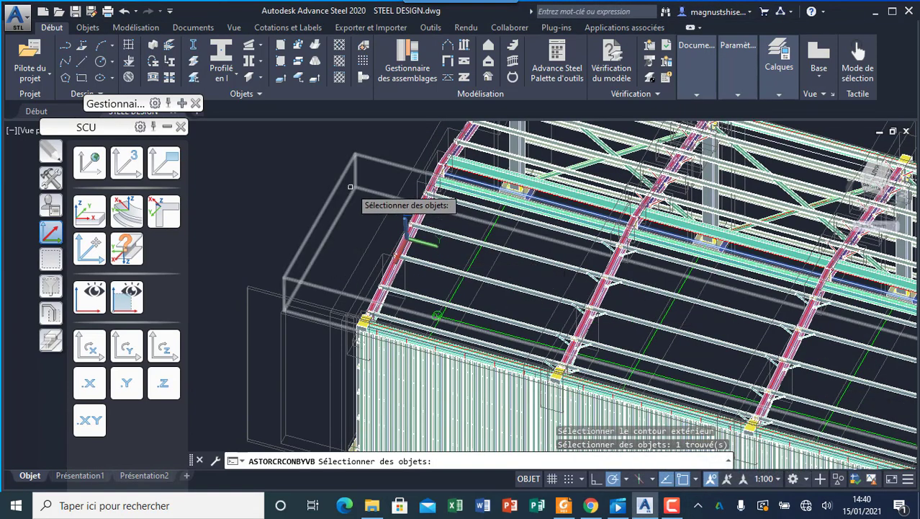
scroll(293, 168, down, 4)
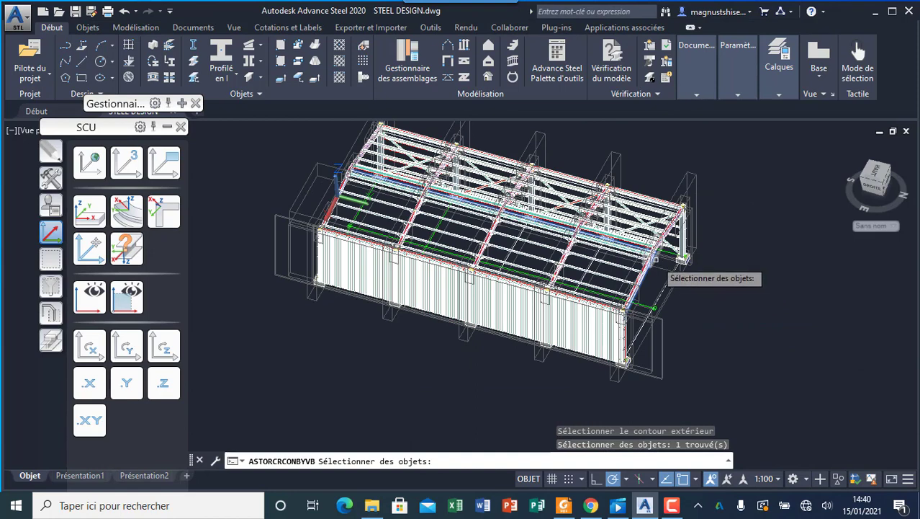
right_click(695, 298)
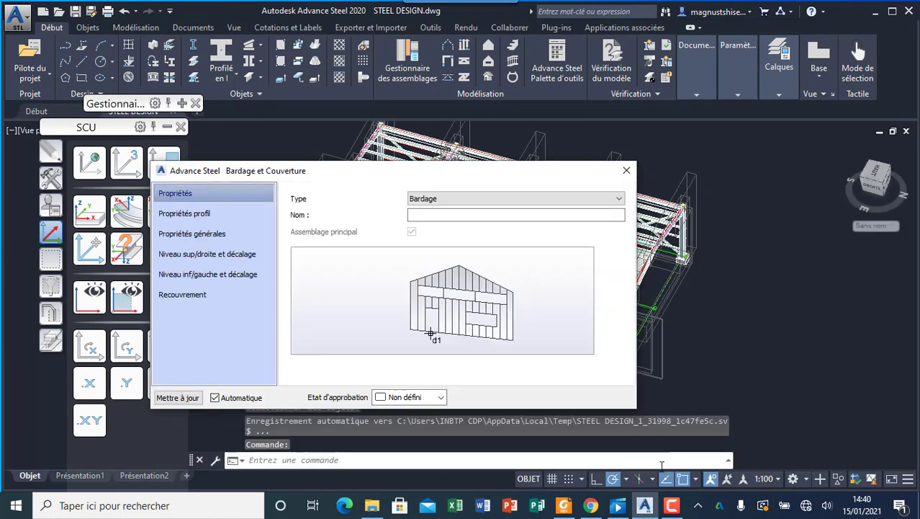
Examine how the new roof cladding sits against the purlins and the end-frame rafter.
click(671, 506)
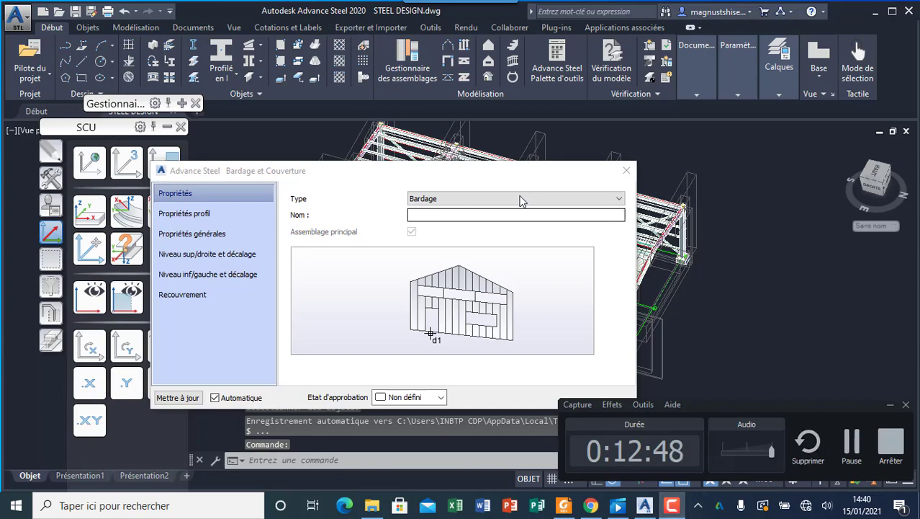
drag(520, 175, 453, 322)
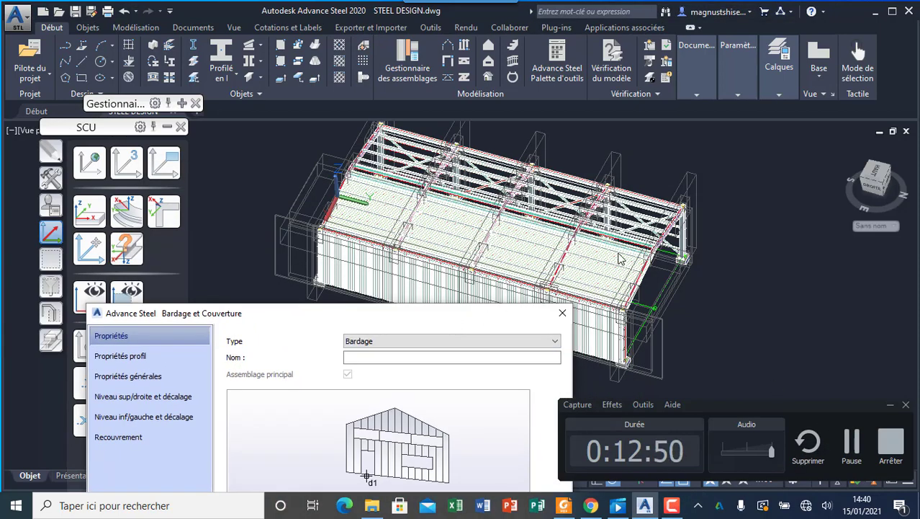
scroll(621, 261, up, 6)
scroll(578, 175, down, 4)
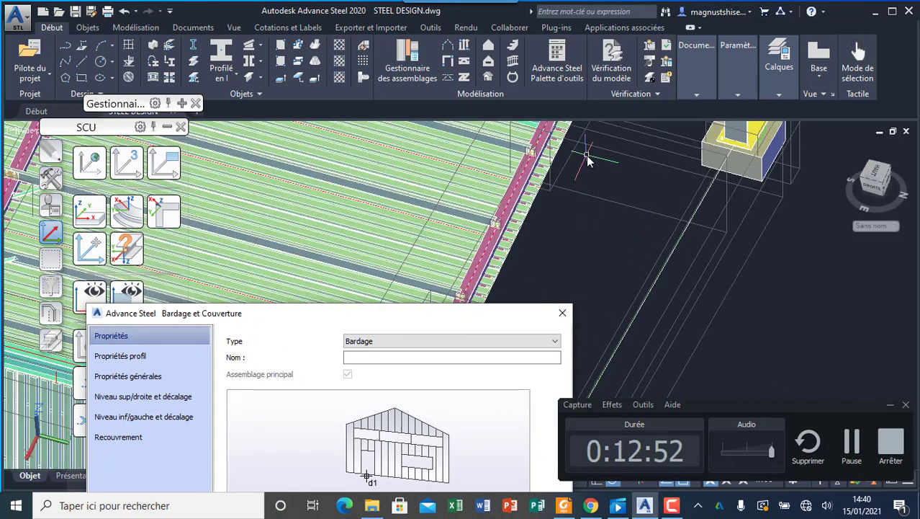
scroll(568, 244, up, 2)
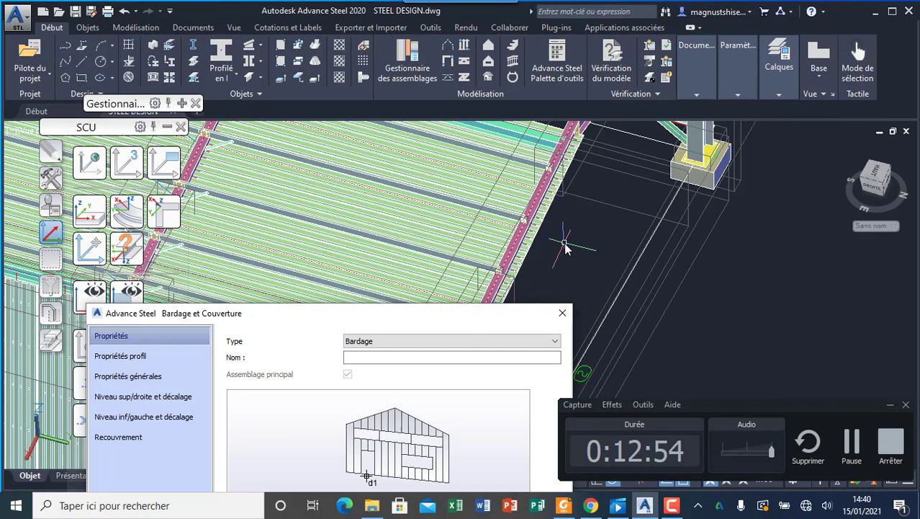
scroll(534, 232, up, 2)
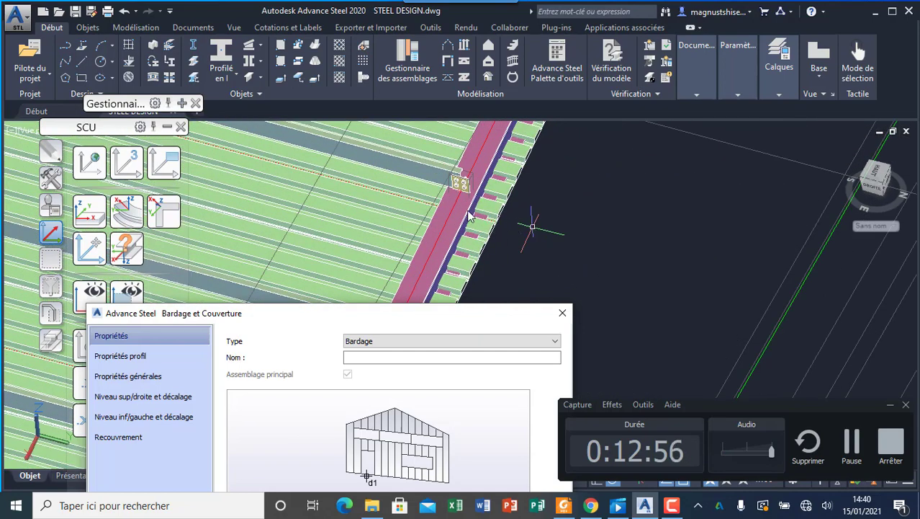
scroll(468, 214, up, 2)
scroll(585, 201, down, 3)
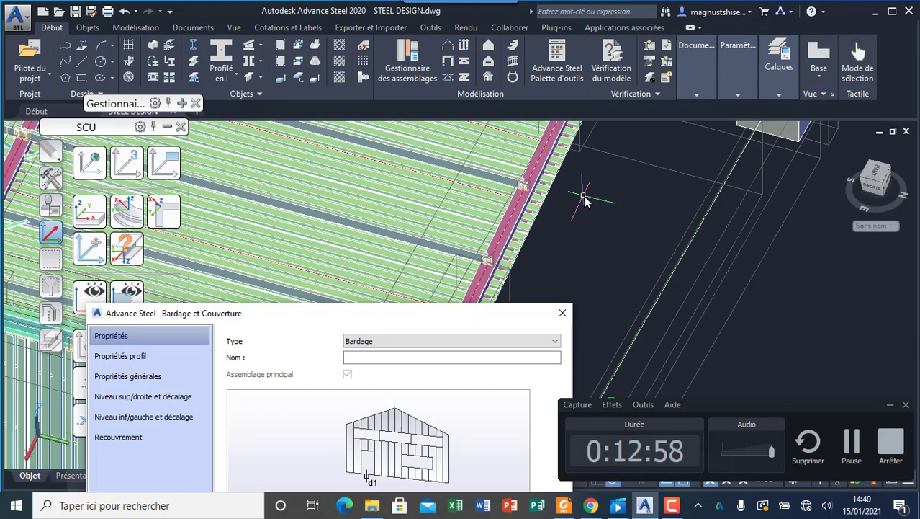
scroll(595, 198, down, 3)
scroll(572, 216, up, 4)
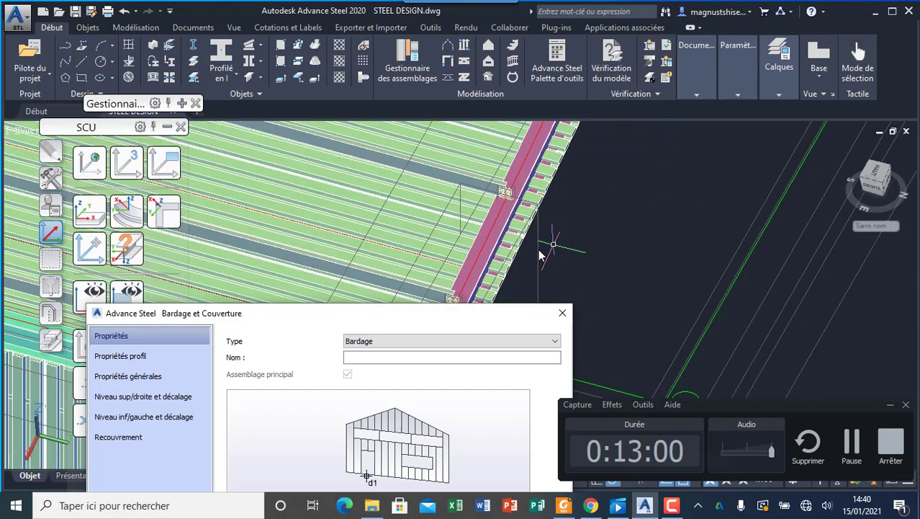
scroll(576, 220, down, 5)
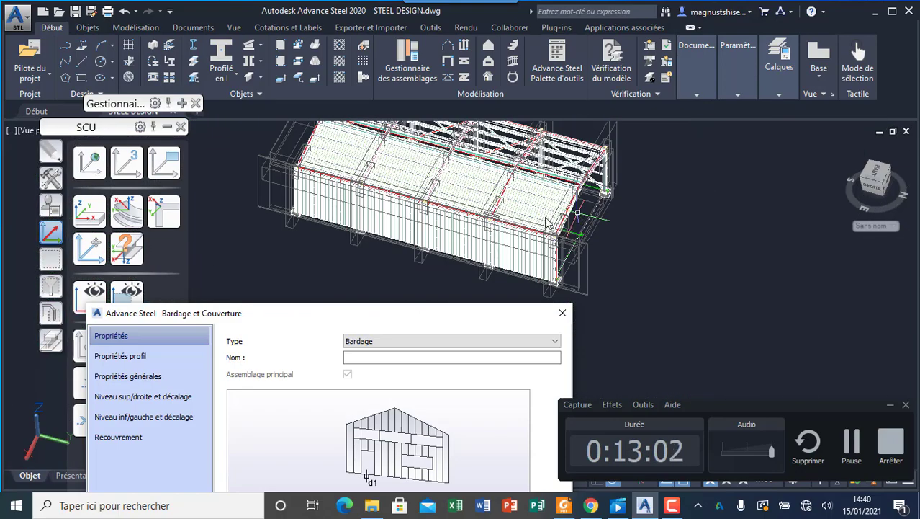
scroll(522, 186, up, 6)
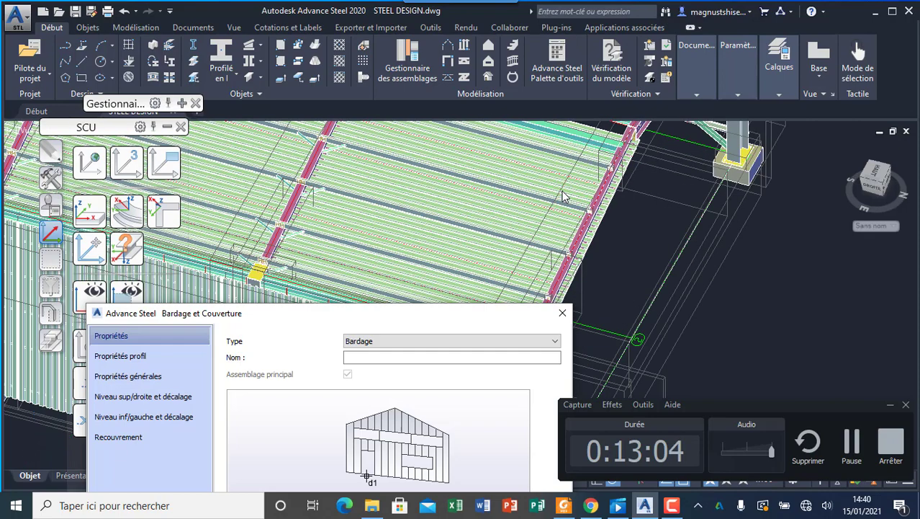
Look through the roof cladding's profile properties and open its general properties.
drag(429, 316, 512, 156)
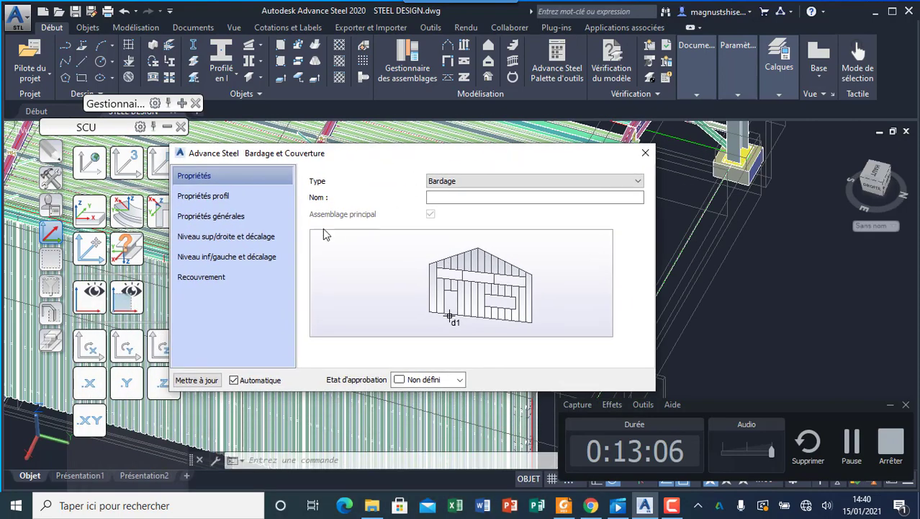
click(241, 196)
click(251, 212)
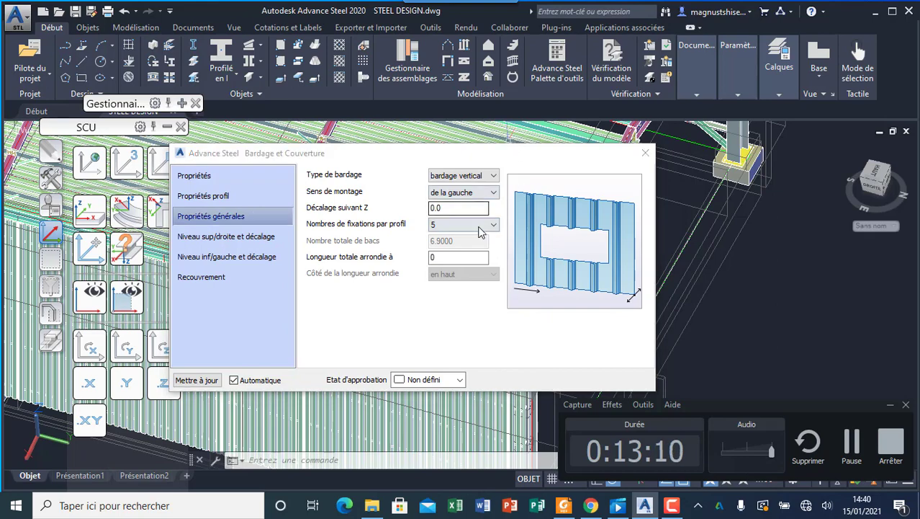
Try offsets in Z of 200 and 300 for the roof cladding.
mouse_move(511, 159)
mouse_down()
mouse_move(521, 309)
mouse_move(510, 167)
mouse_move(525, 149)
mouse_up()
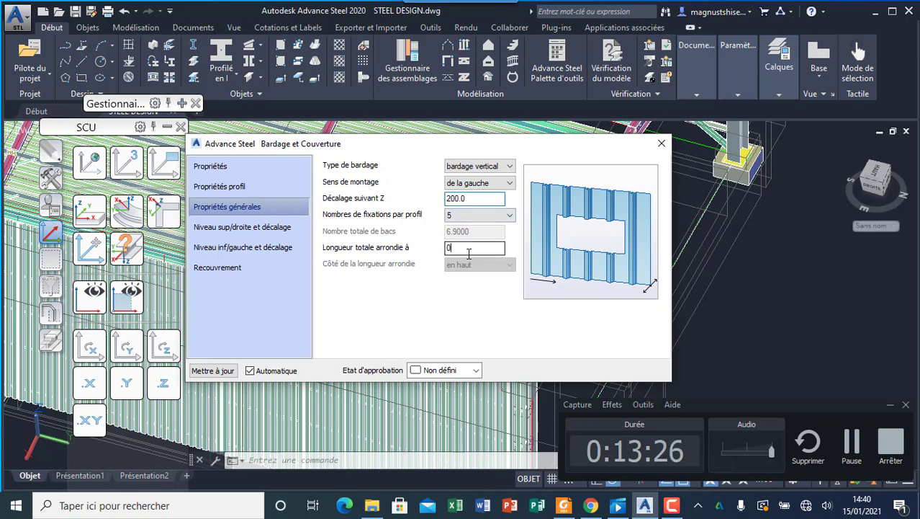
drag(507, 154, 568, 190)
double_click(536, 237)
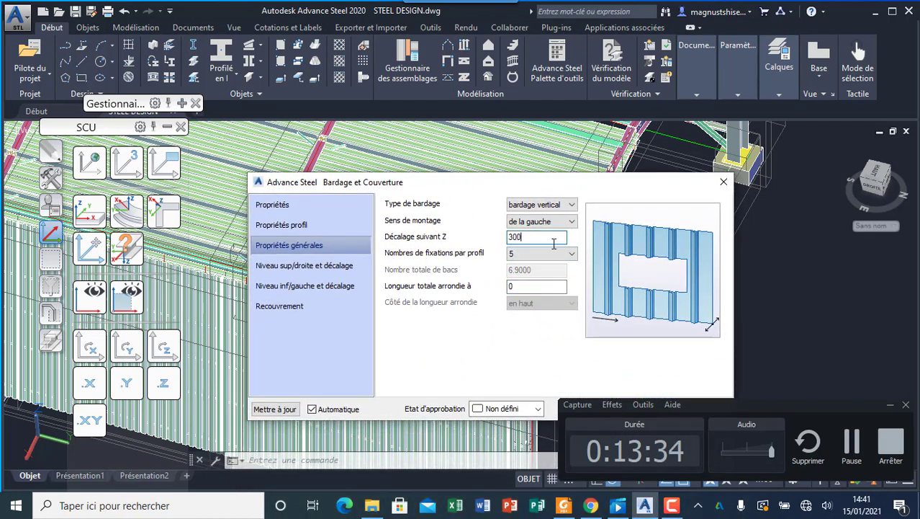
click(535, 287)
drag(541, 187, 469, 355)
drag(469, 354, 509, 206)
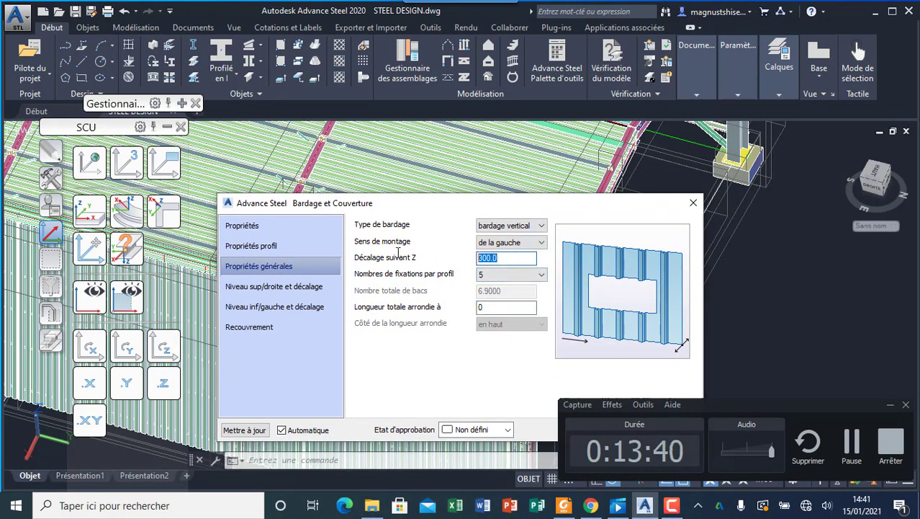
Set the roof cladding's offset in Z to 500.
text(5)
key(Tab)
key(Tab)
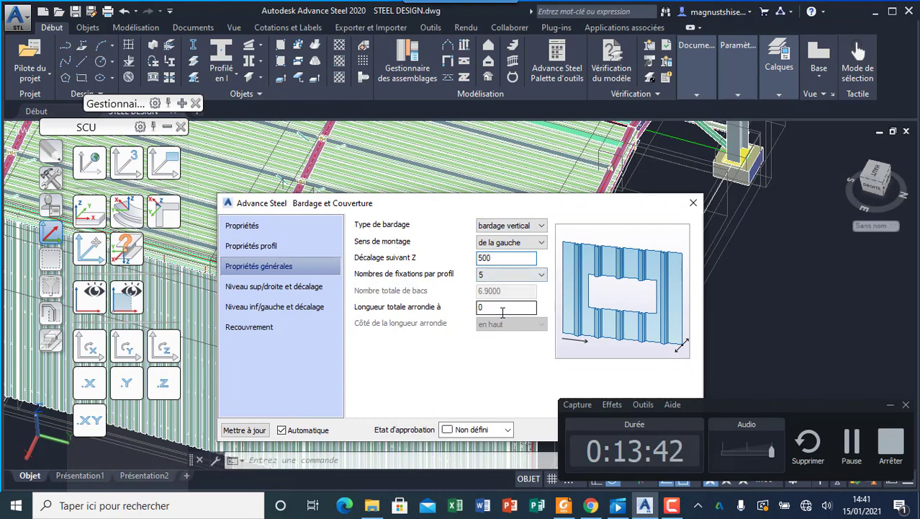
Inspect the offset roof cladding along the eave, where it meets the side-wall cladding.
drag(553, 205, 570, 366)
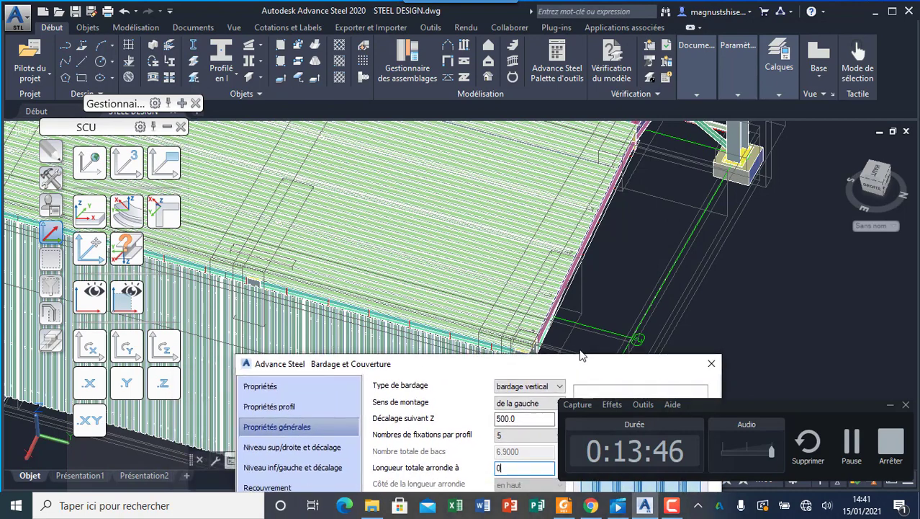
scroll(567, 214, down, 5)
scroll(567, 214, up, 5)
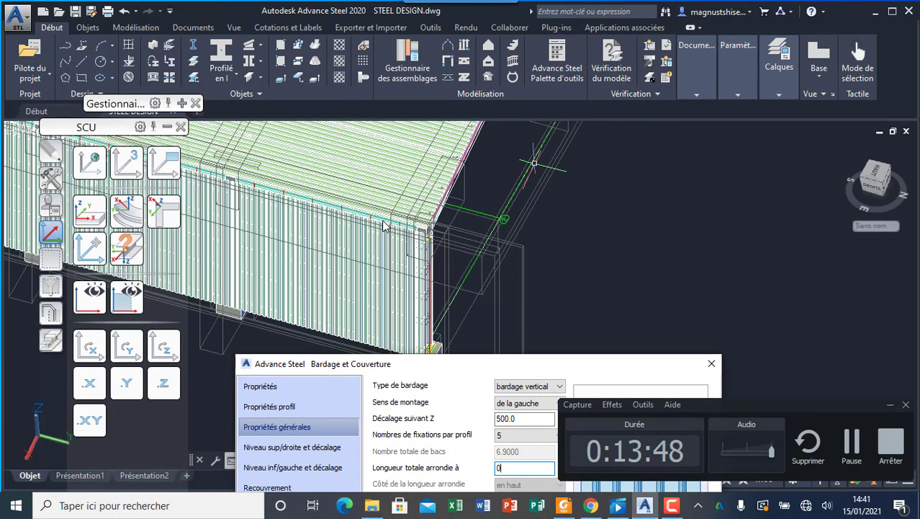
drag(470, 367, 657, 186)
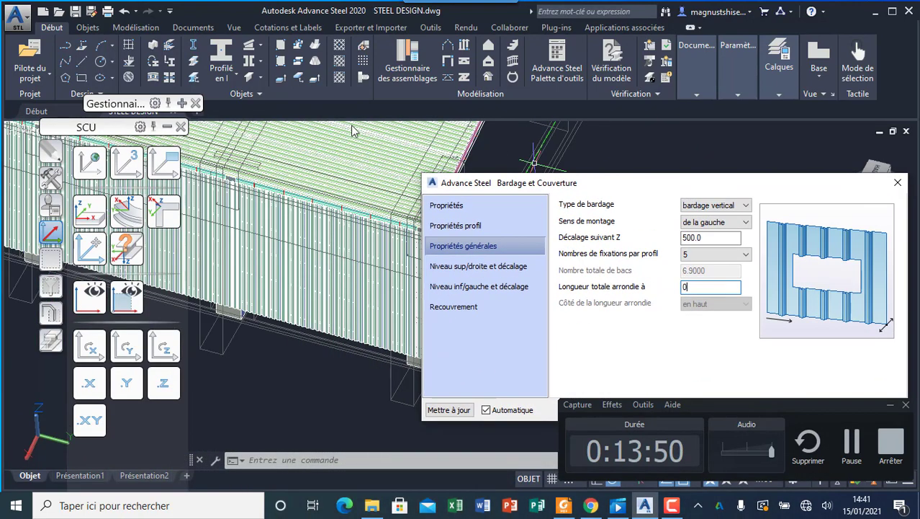
scroll(281, 167, up, 2)
scroll(320, 217, up, 2)
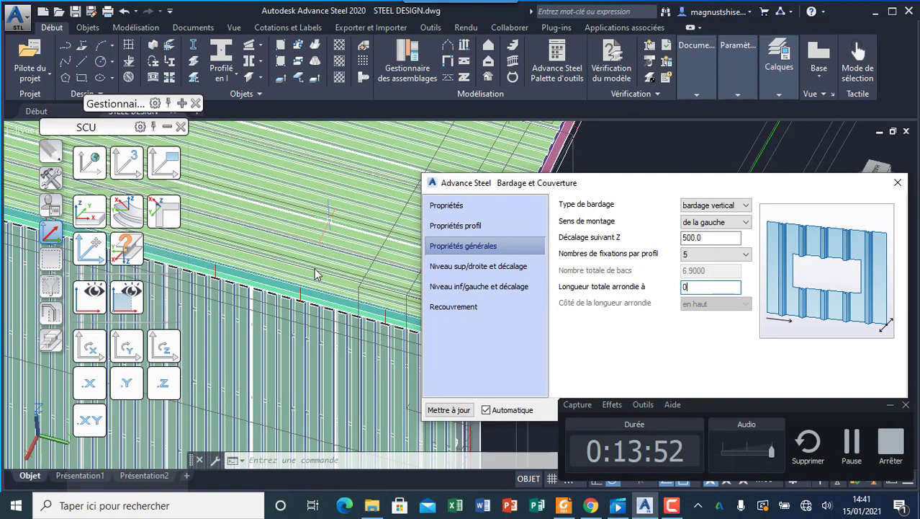
scroll(315, 275, down, 4)
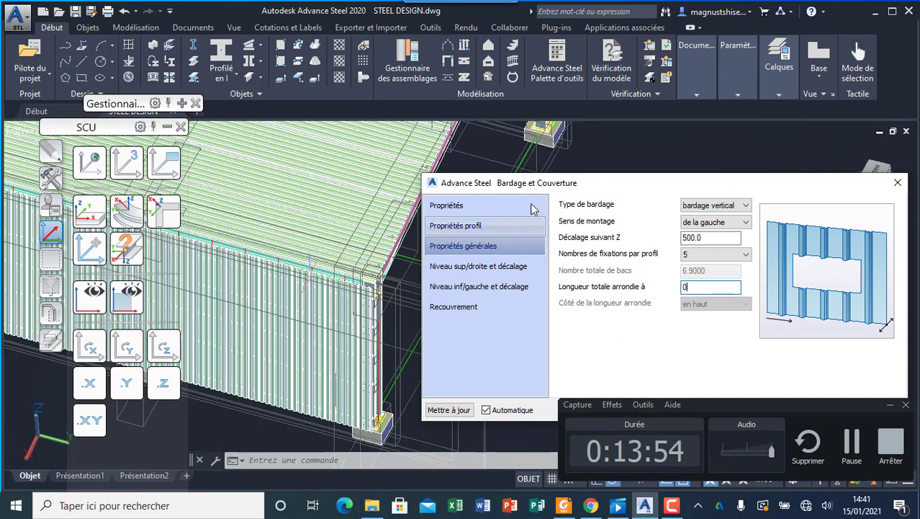
Open the roof cladding's lower/left level and offset settings and start editing the first overlength.
drag(563, 187, 484, 152)
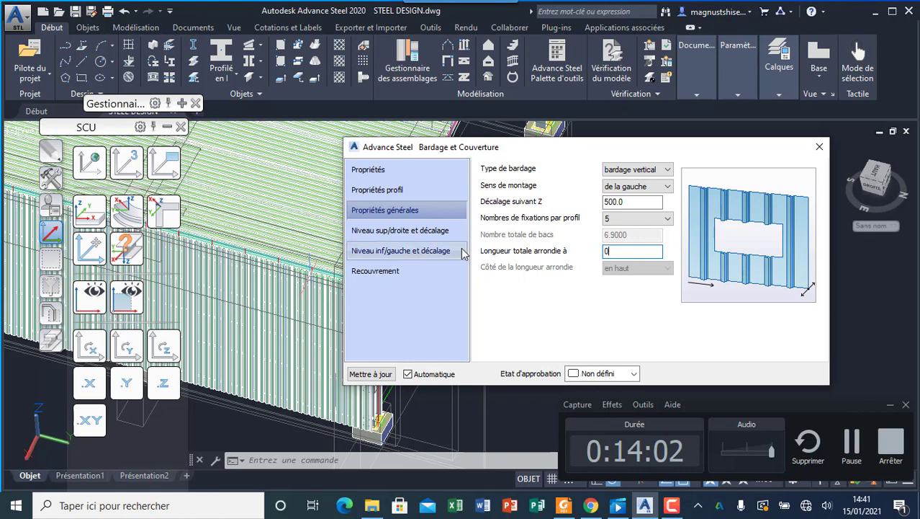
click(427, 256)
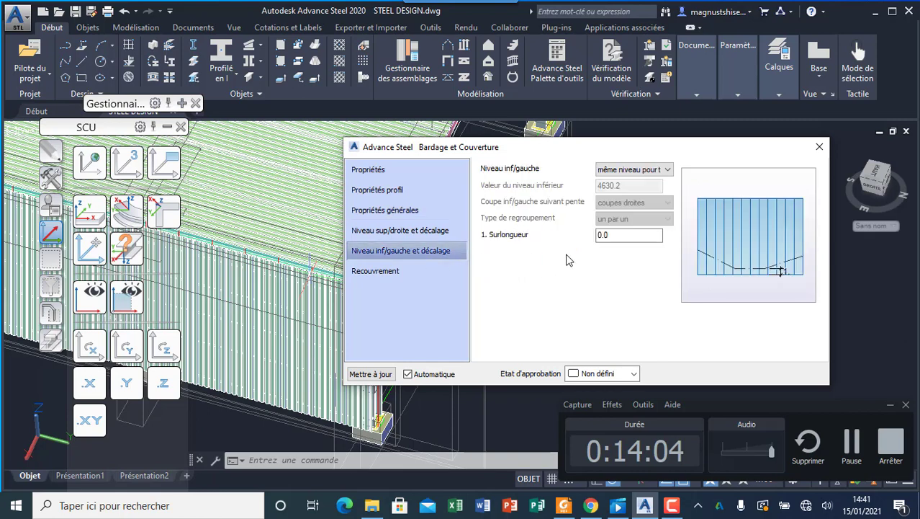
drag(619, 236, 563, 239)
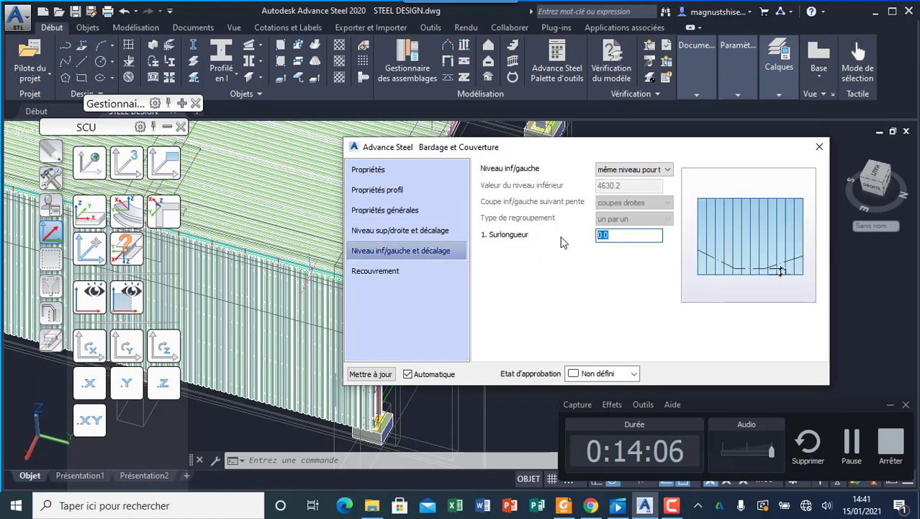
click(671, 505)
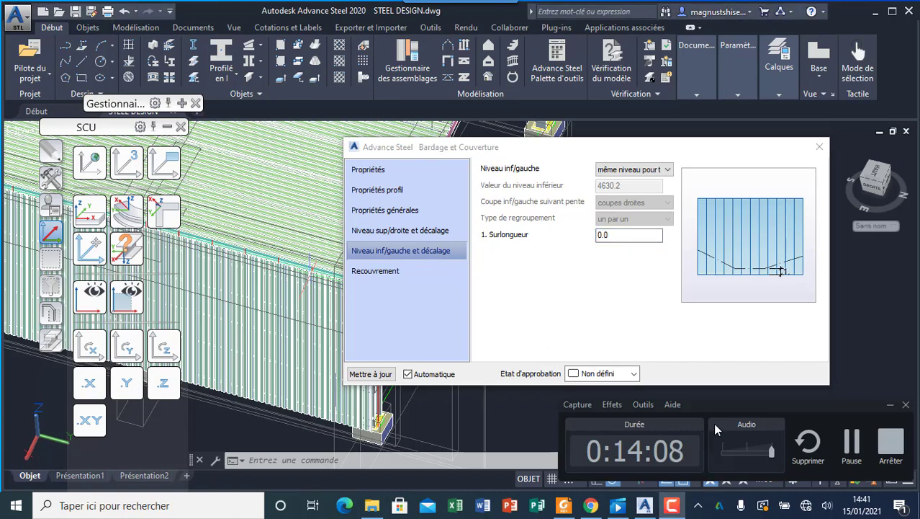